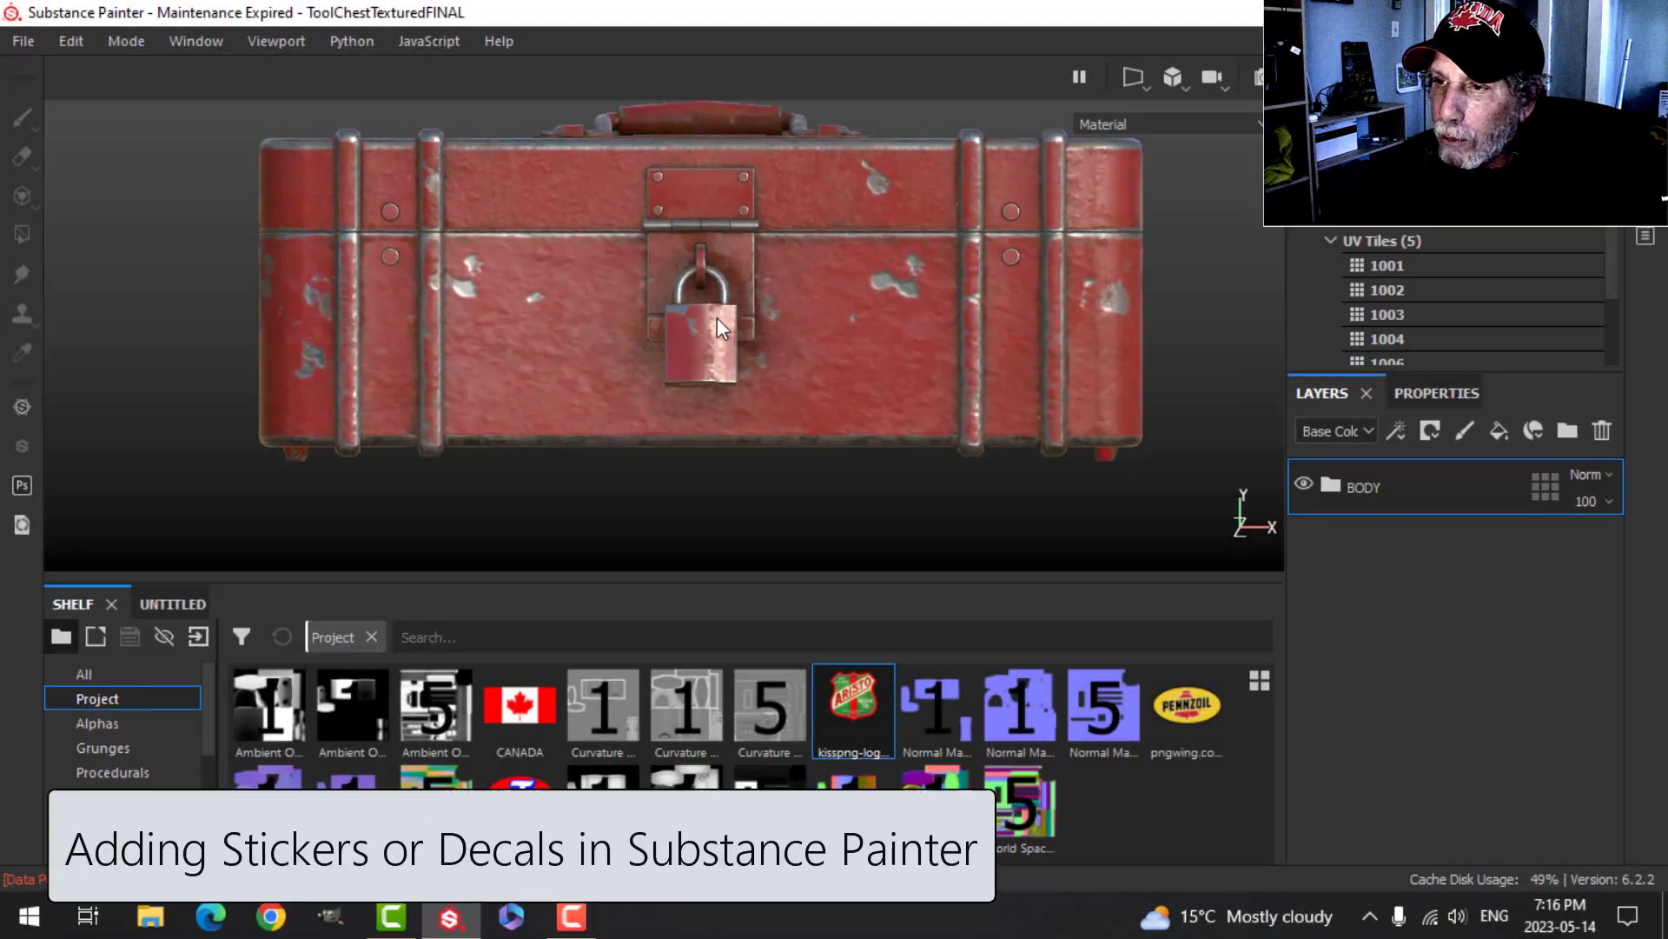
# - Add a paint layer and place it above the BODY folder at the top of the layer stack
pyautogui.click(1175, 78)
pyautogui.click(1216, 139)
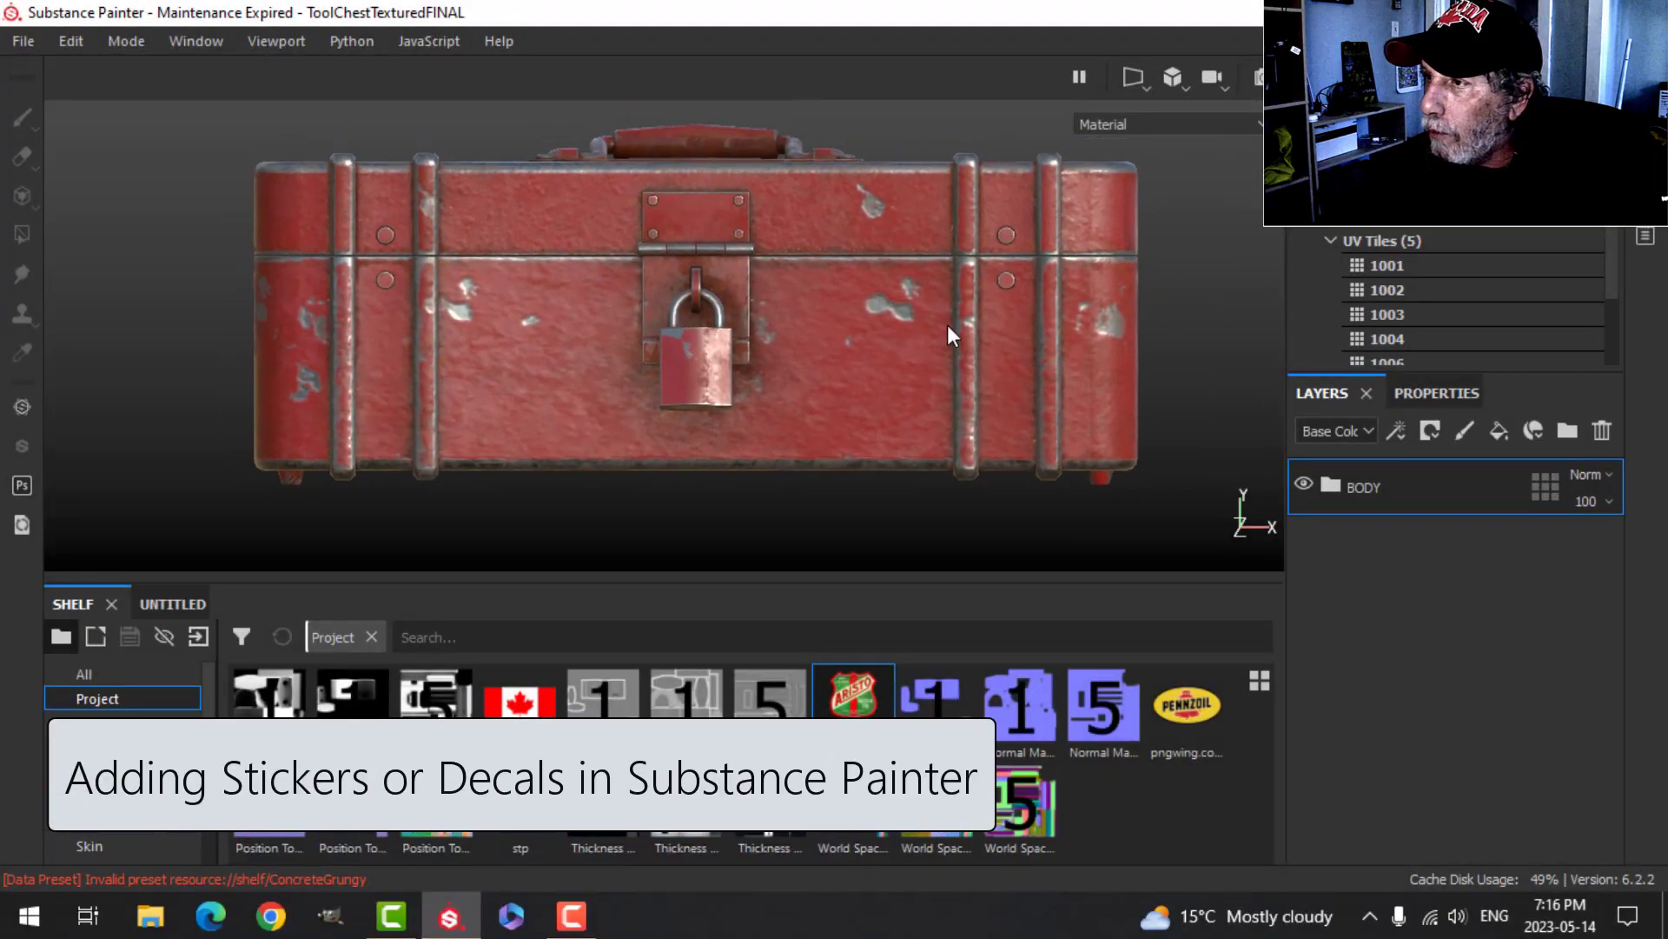
pyautogui.click(1331, 485)
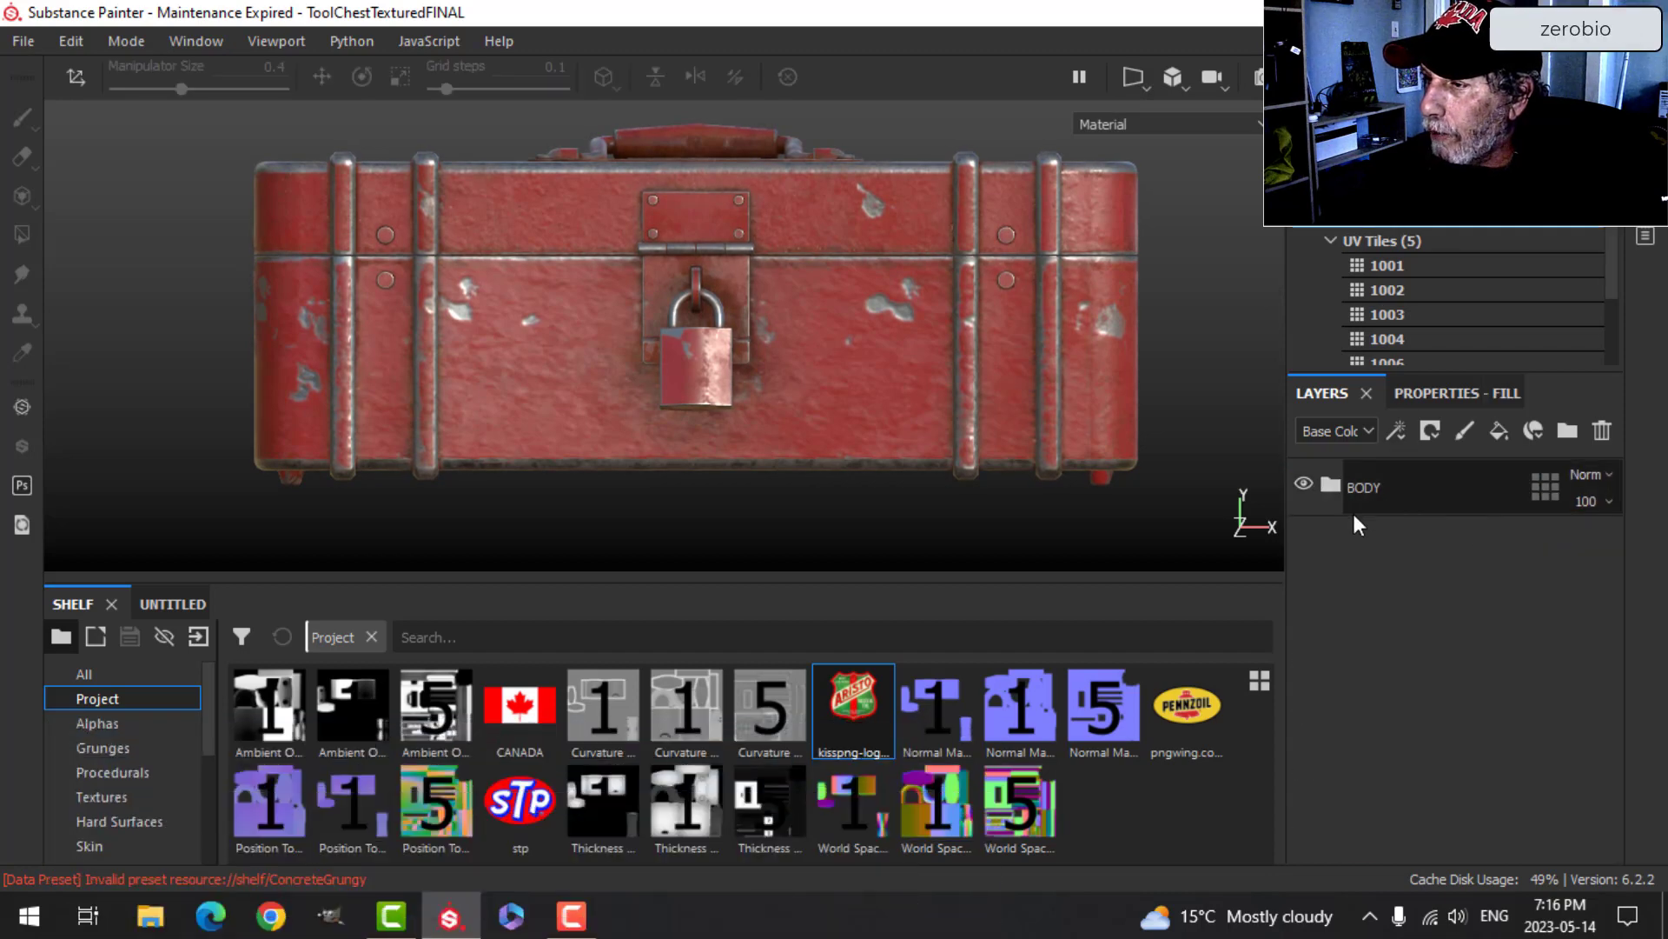
pyautogui.click(1414, 483)
pyautogui.click(1464, 430)
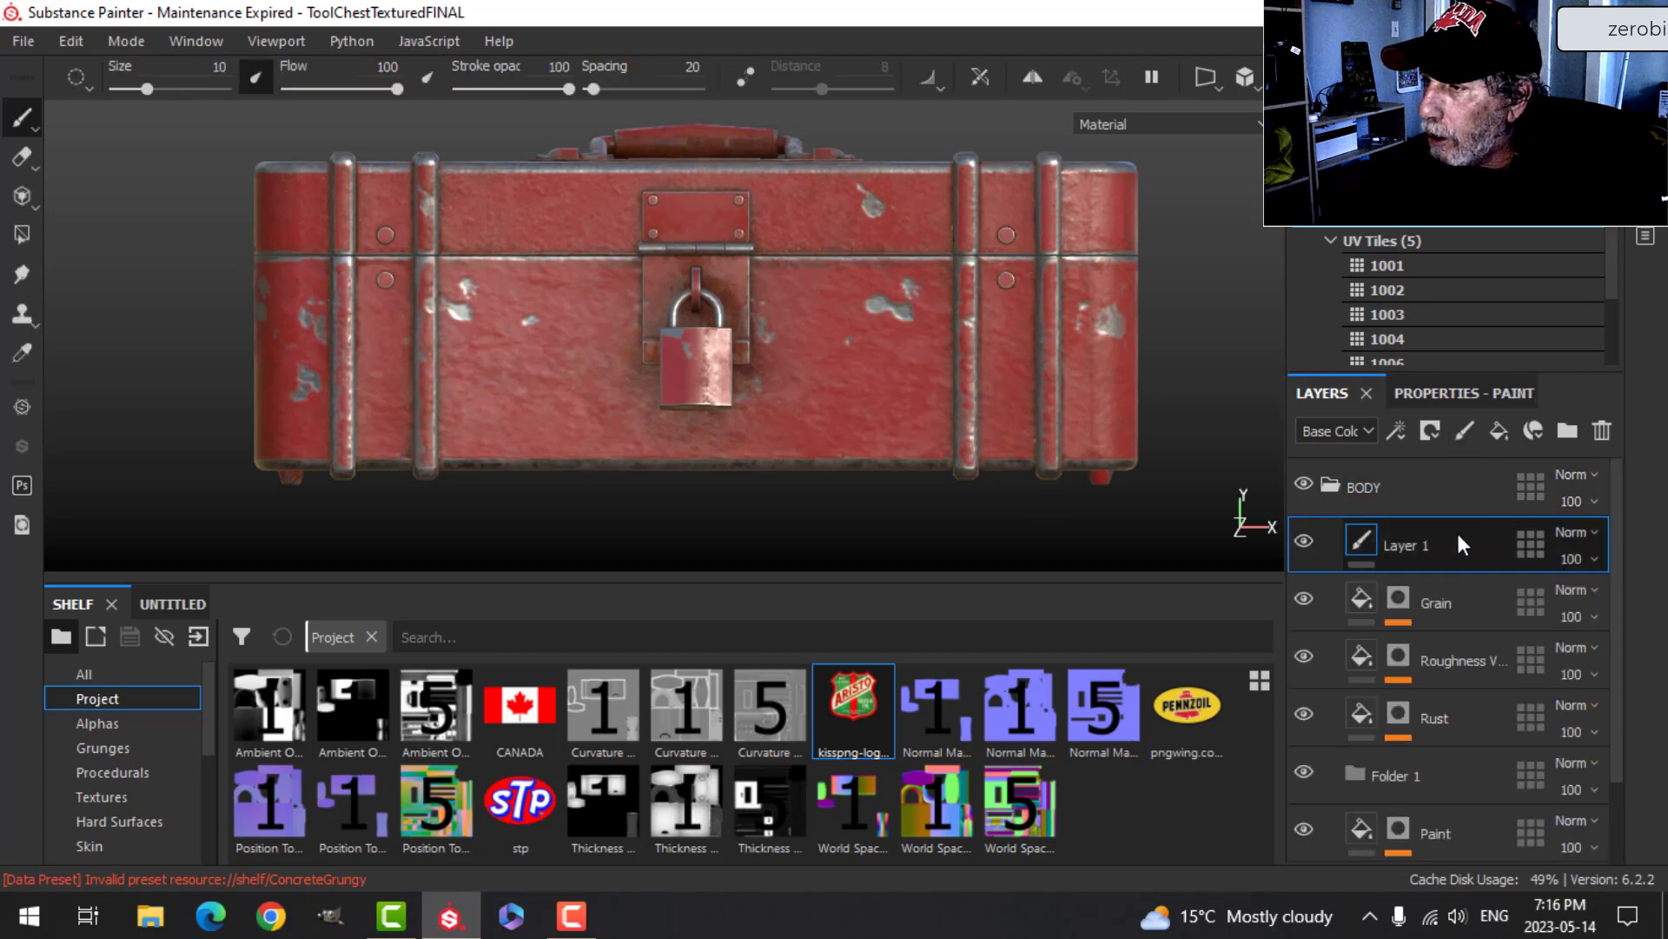
pyautogui.click(1336, 483)
pyautogui.click(1342, 486)
pyautogui.moveTo(1418, 530); pyautogui.dragTo(1397, 462)
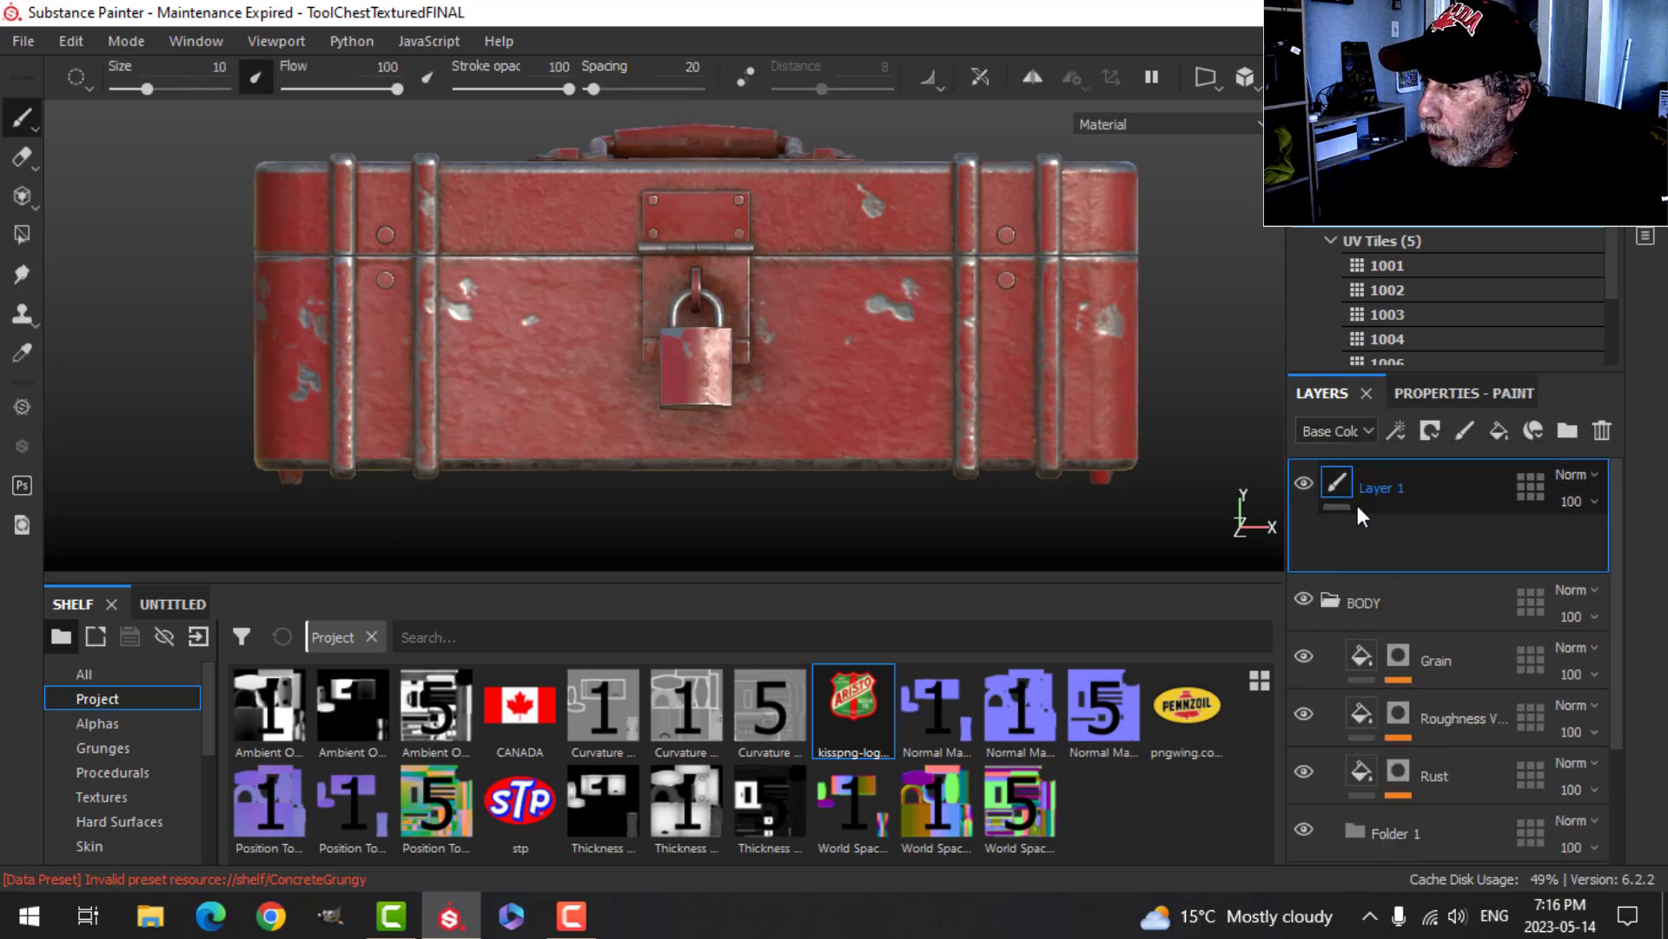
# - Assign the Aristo Motor Oil logo from the project's images as the paint layer's base color
pyautogui.click(1453, 392)
pyautogui.scroll(-3, 1486, 730)
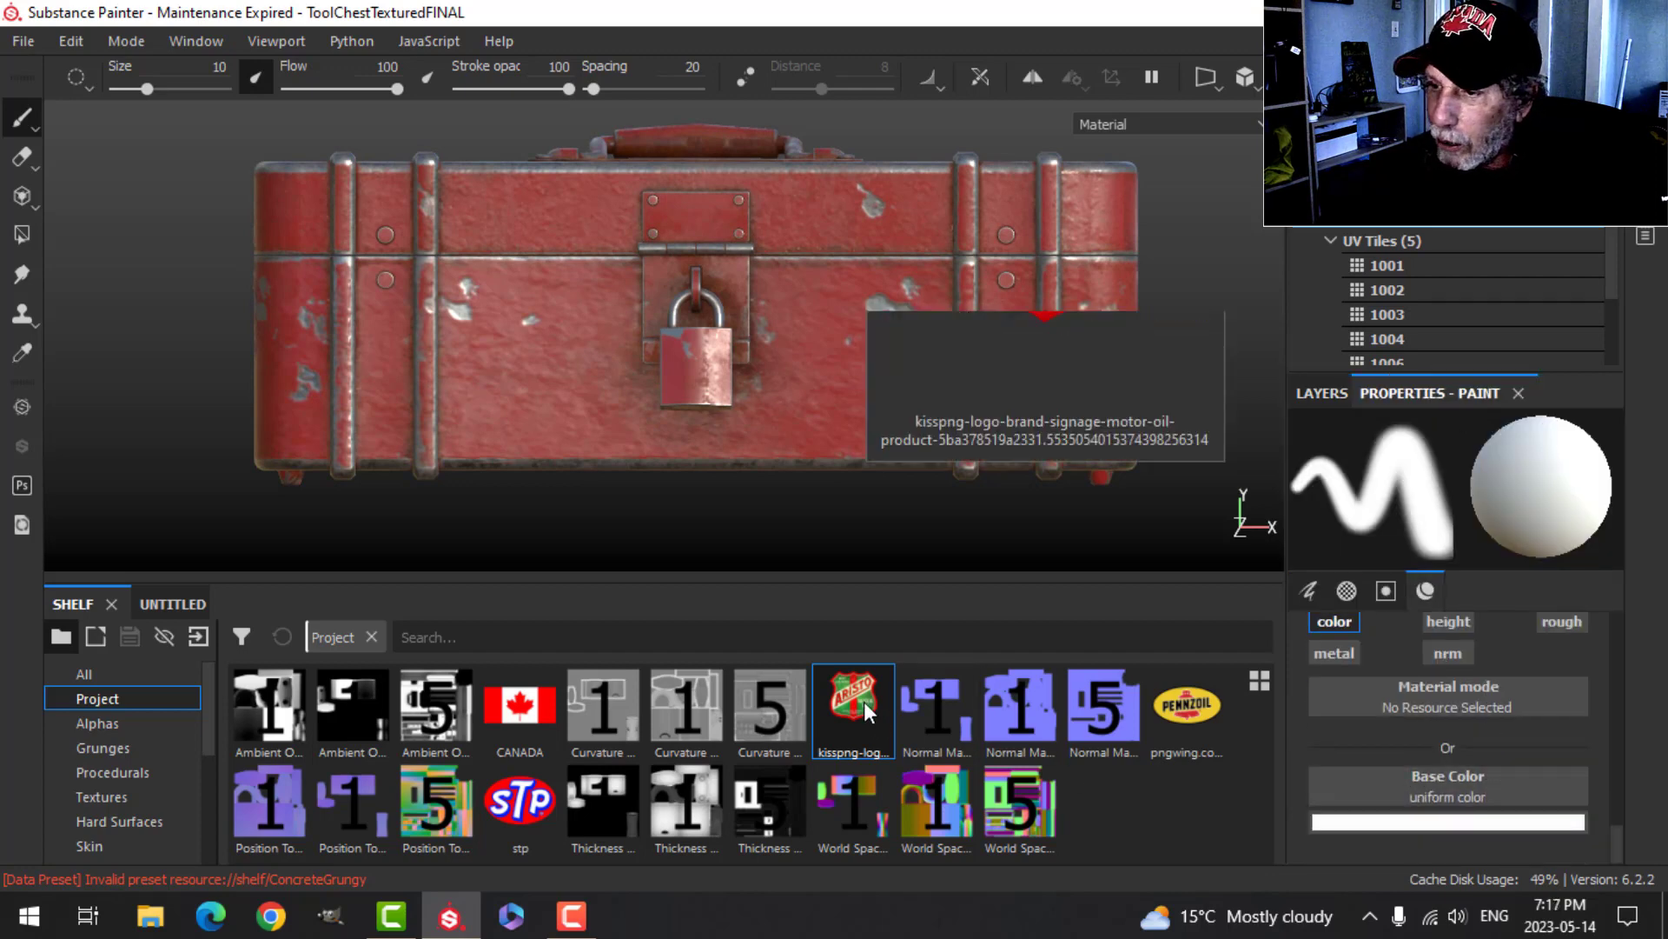
pyautogui.moveTo(865, 712); pyautogui.dragTo(1408, 787)
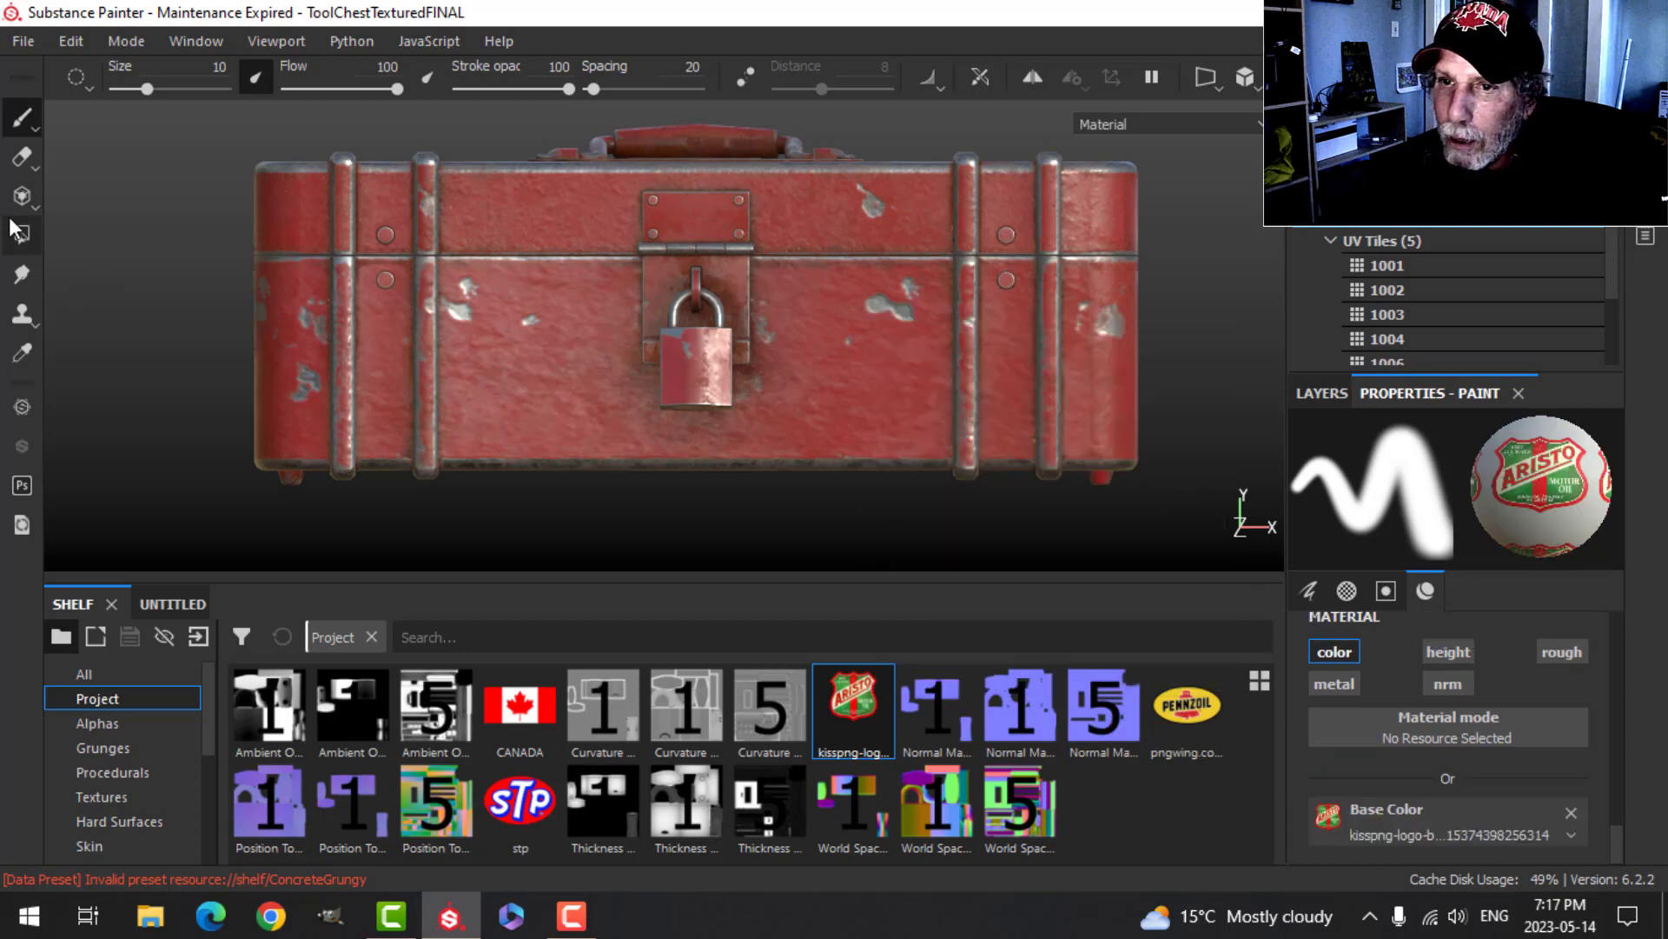
# - Using the Projection tool, scale the Aristo stencil down slightly and paint it onto the chest front between the left straps and the padlock
pyautogui.click(24, 193)
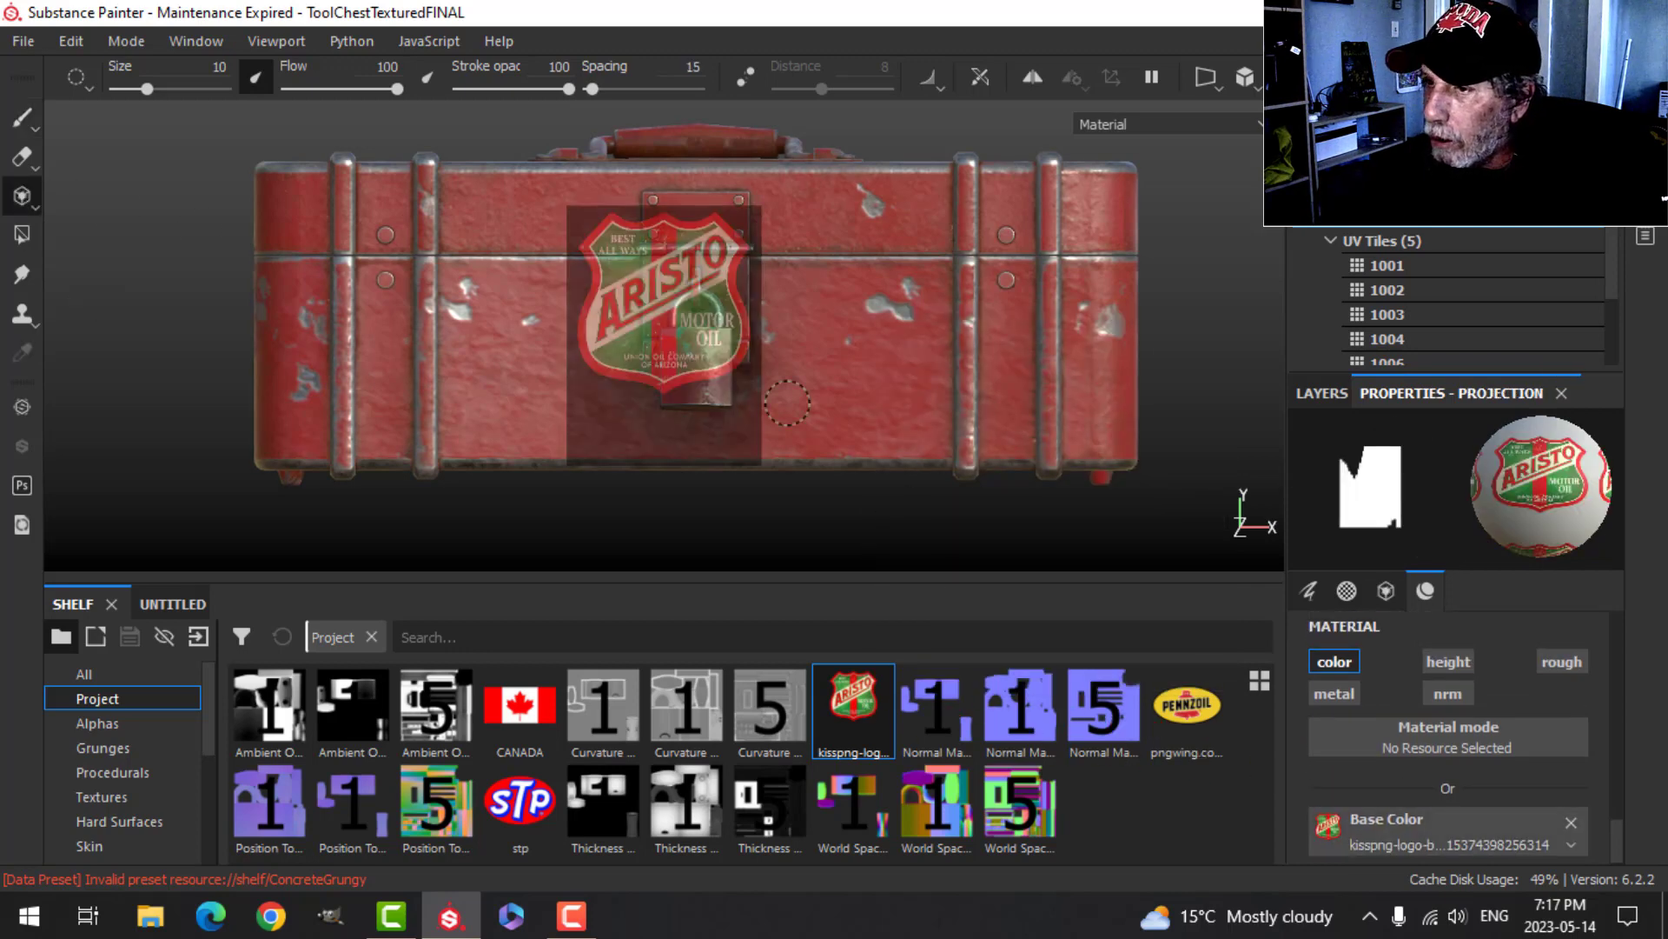
pyautogui.keyDown('alt'); pyautogui.moveTo(752, 300); pyautogui.dragTo(865, 248, button='middle'); pyautogui.keyUp('alt')
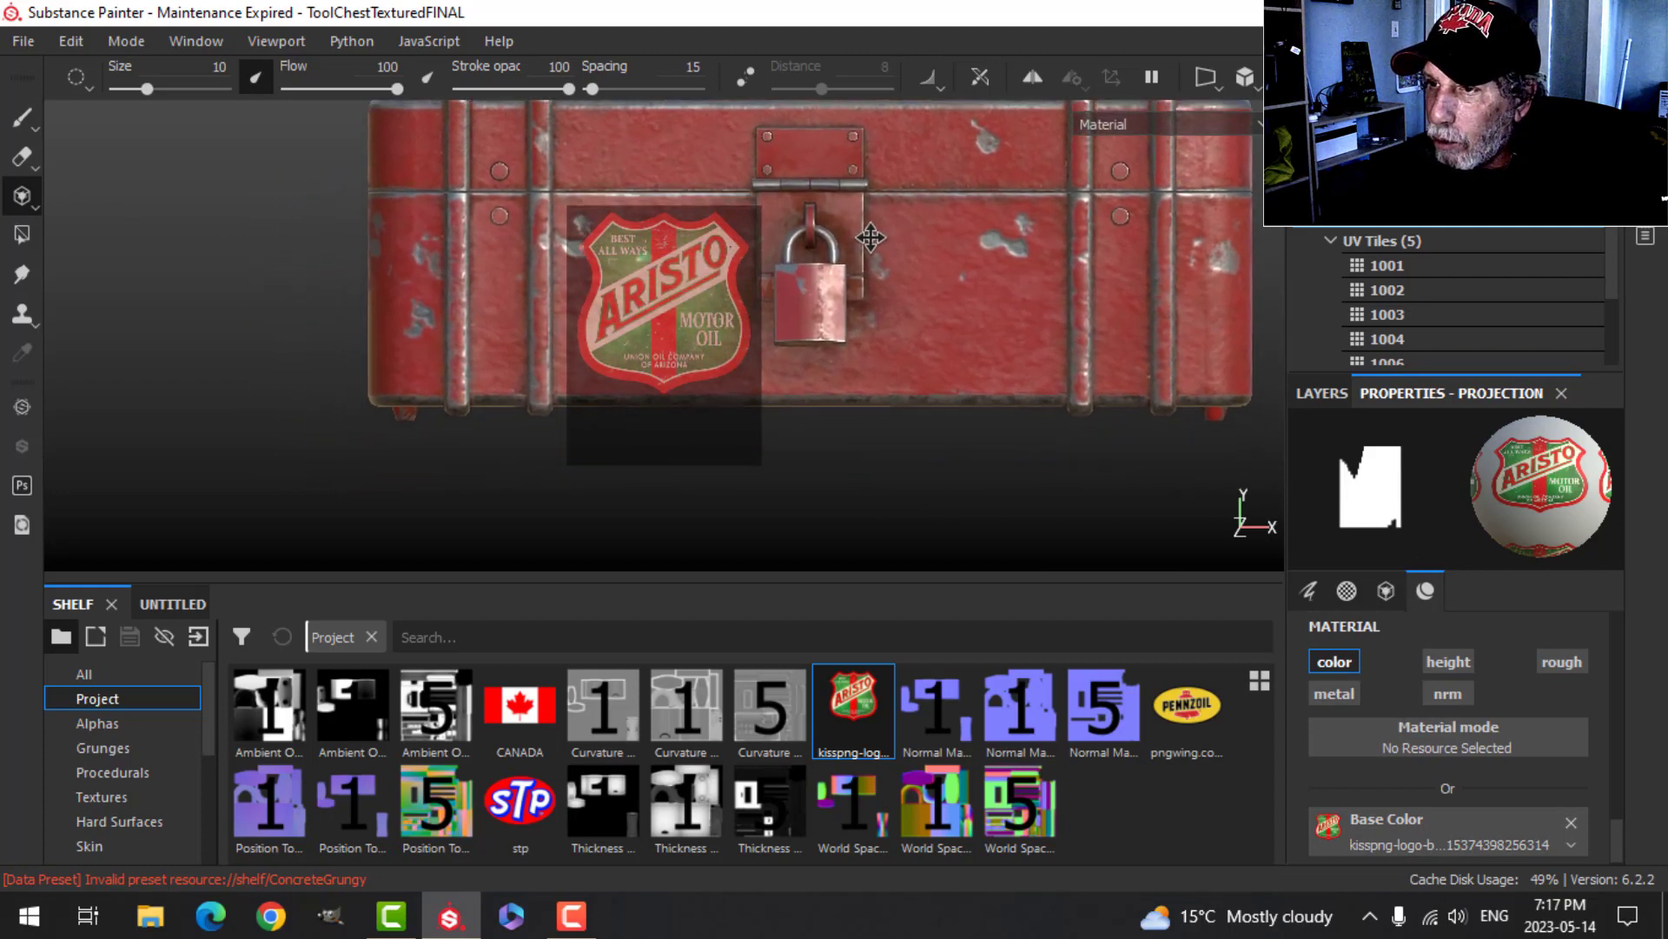
pyautogui.scroll(3, 869, 250)
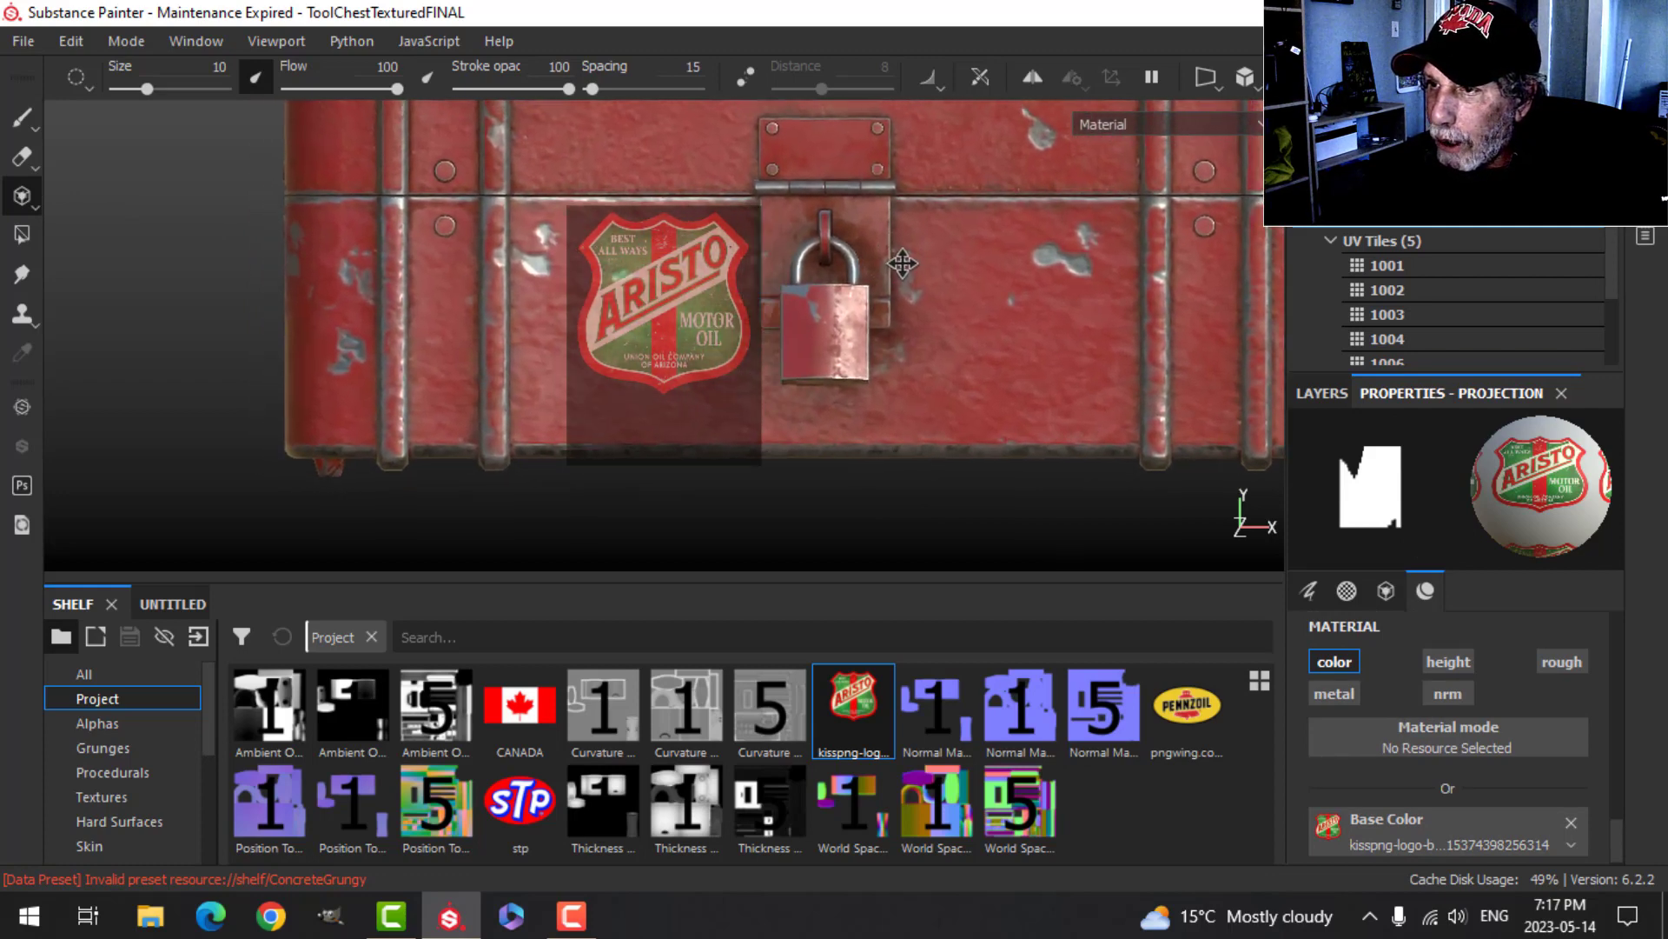
pyautogui.keyDown('alt'); pyautogui.moveTo(910, 253); pyautogui.dragTo(901, 248, button='middle'); pyautogui.keyUp('alt')
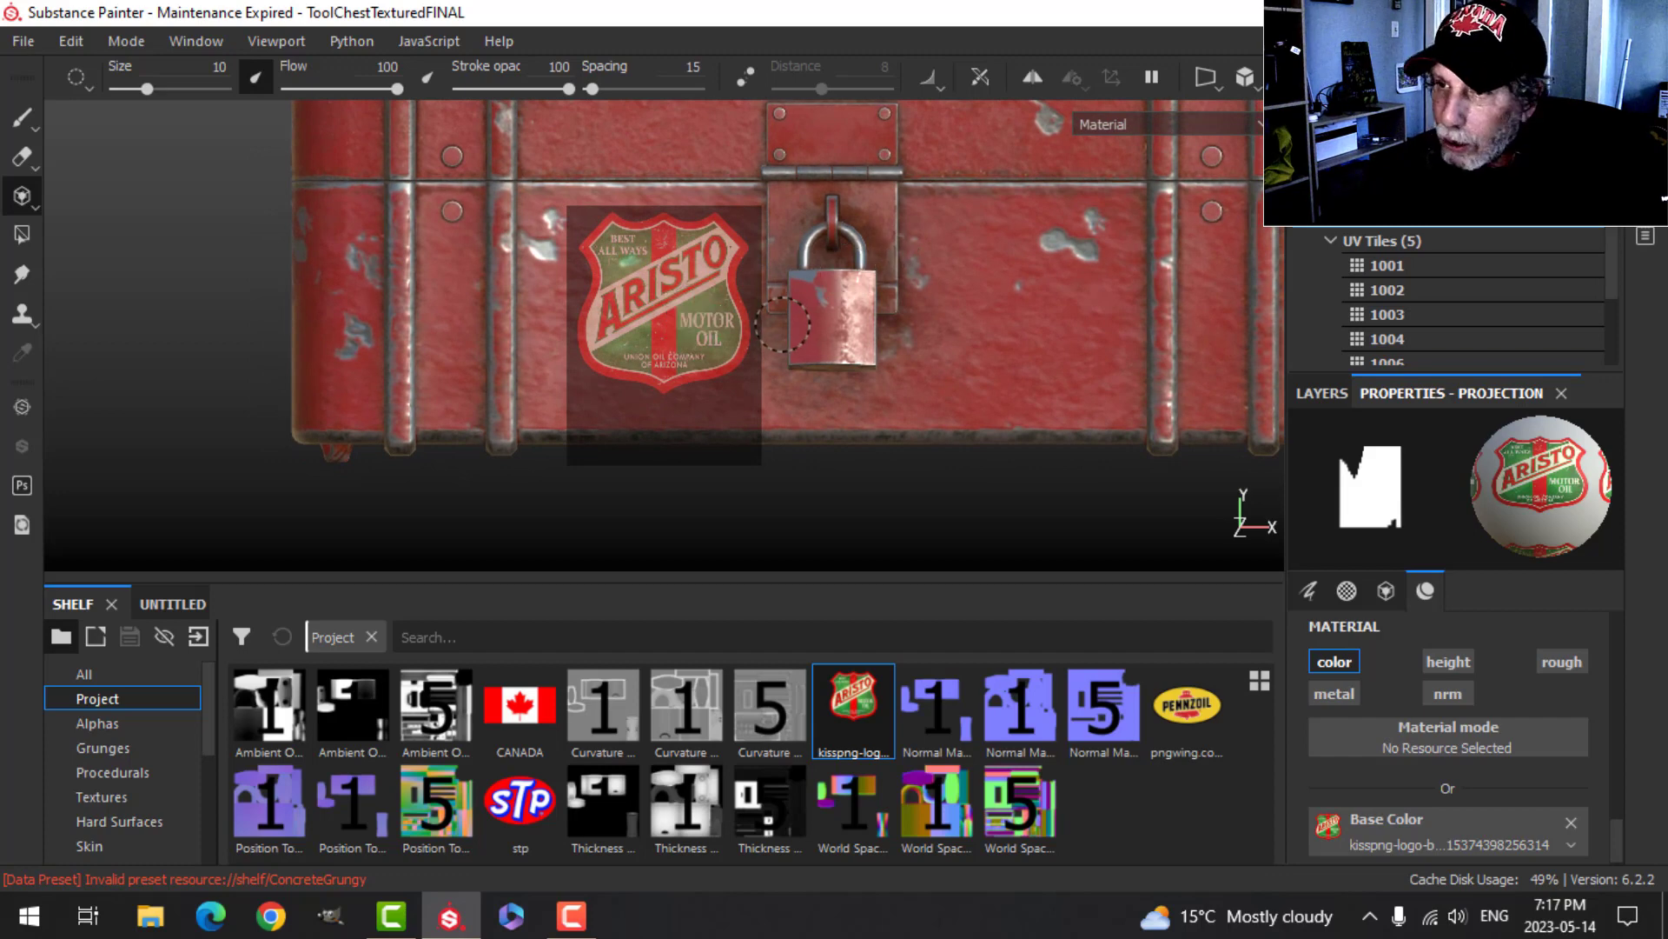
pyautogui.press('s')
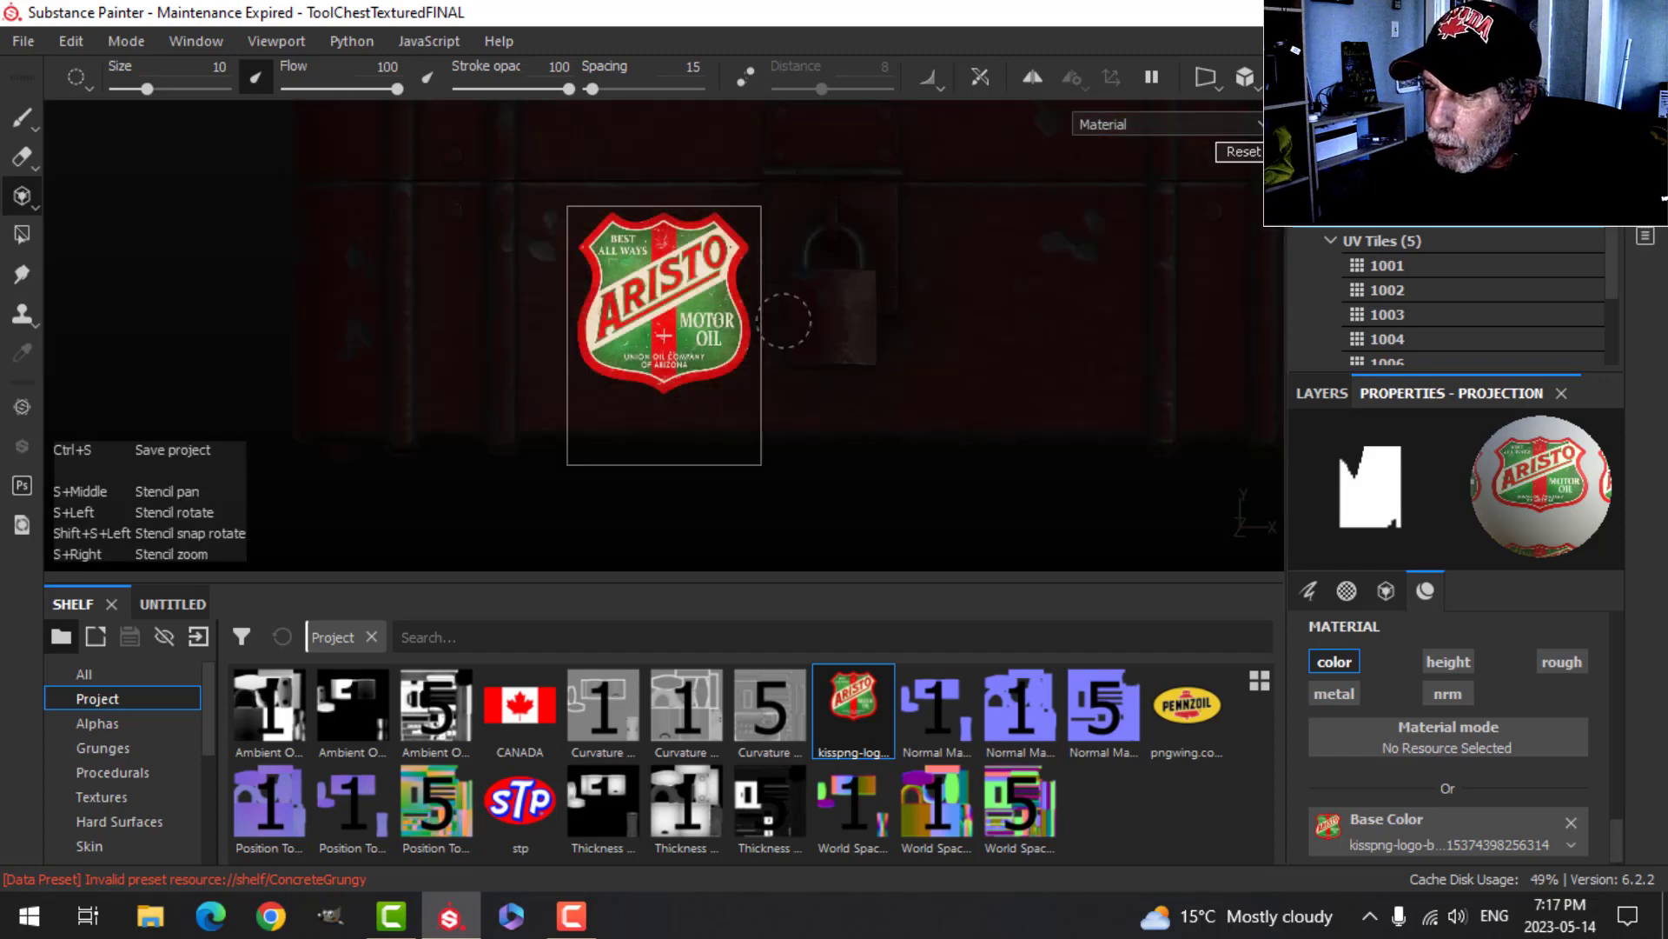
pyautogui.moveTo(784, 319)
pyautogui.mouseDown(button='right')
pyautogui.moveTo(778, 249)
pyautogui.moveTo(772, 308)
pyautogui.mouseUp(button='right')
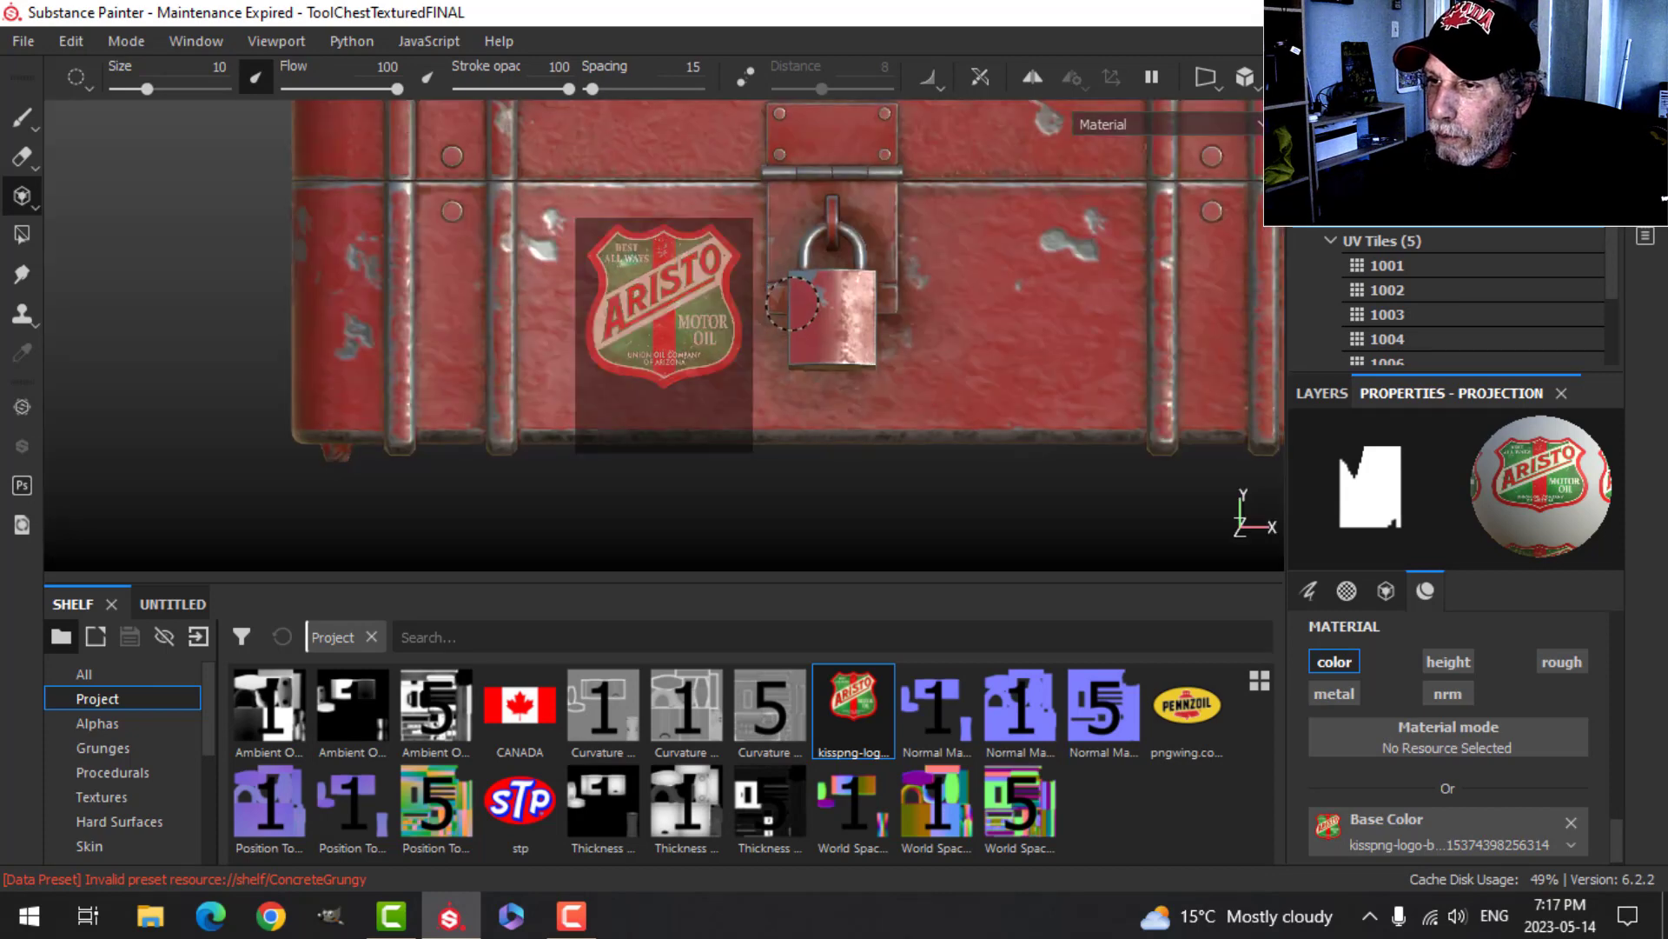
pyautogui.moveTo(855, 271); pyautogui.dragTo(857, 277, button='right')
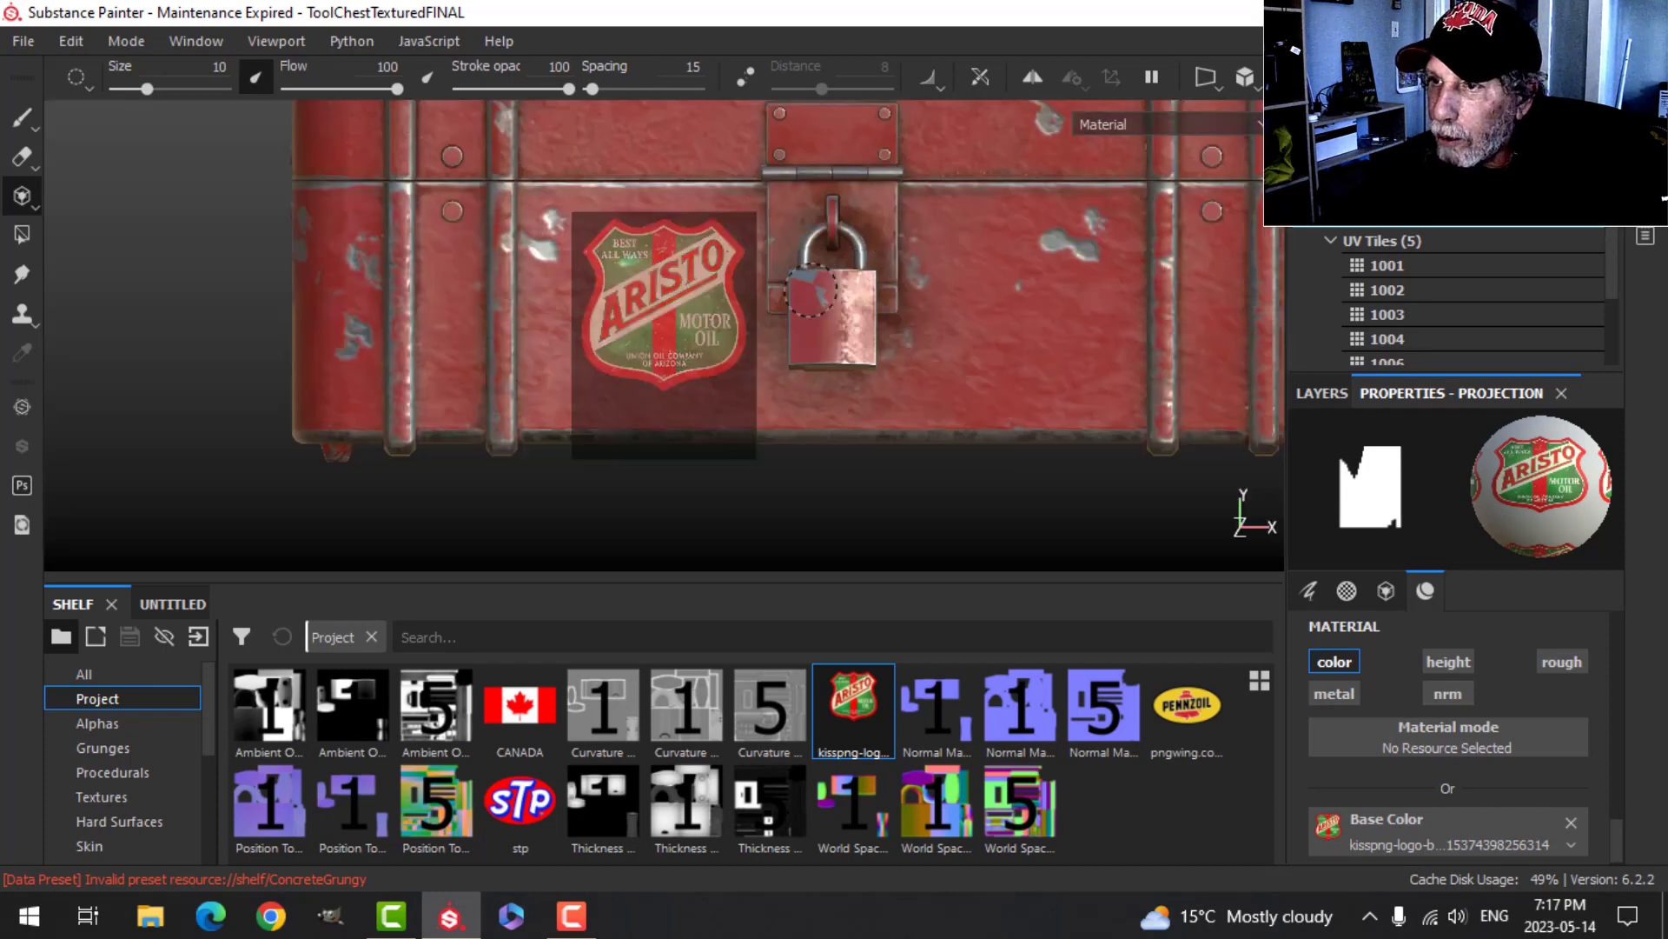
pyautogui.moveTo(566, 267)
pyautogui.mouseDown()
pyautogui.moveTo(613, 213)
pyautogui.moveTo(625, 260)
pyautogui.moveTo(678, 261)
pyautogui.moveTo(632, 363)
pyautogui.mouseUp()
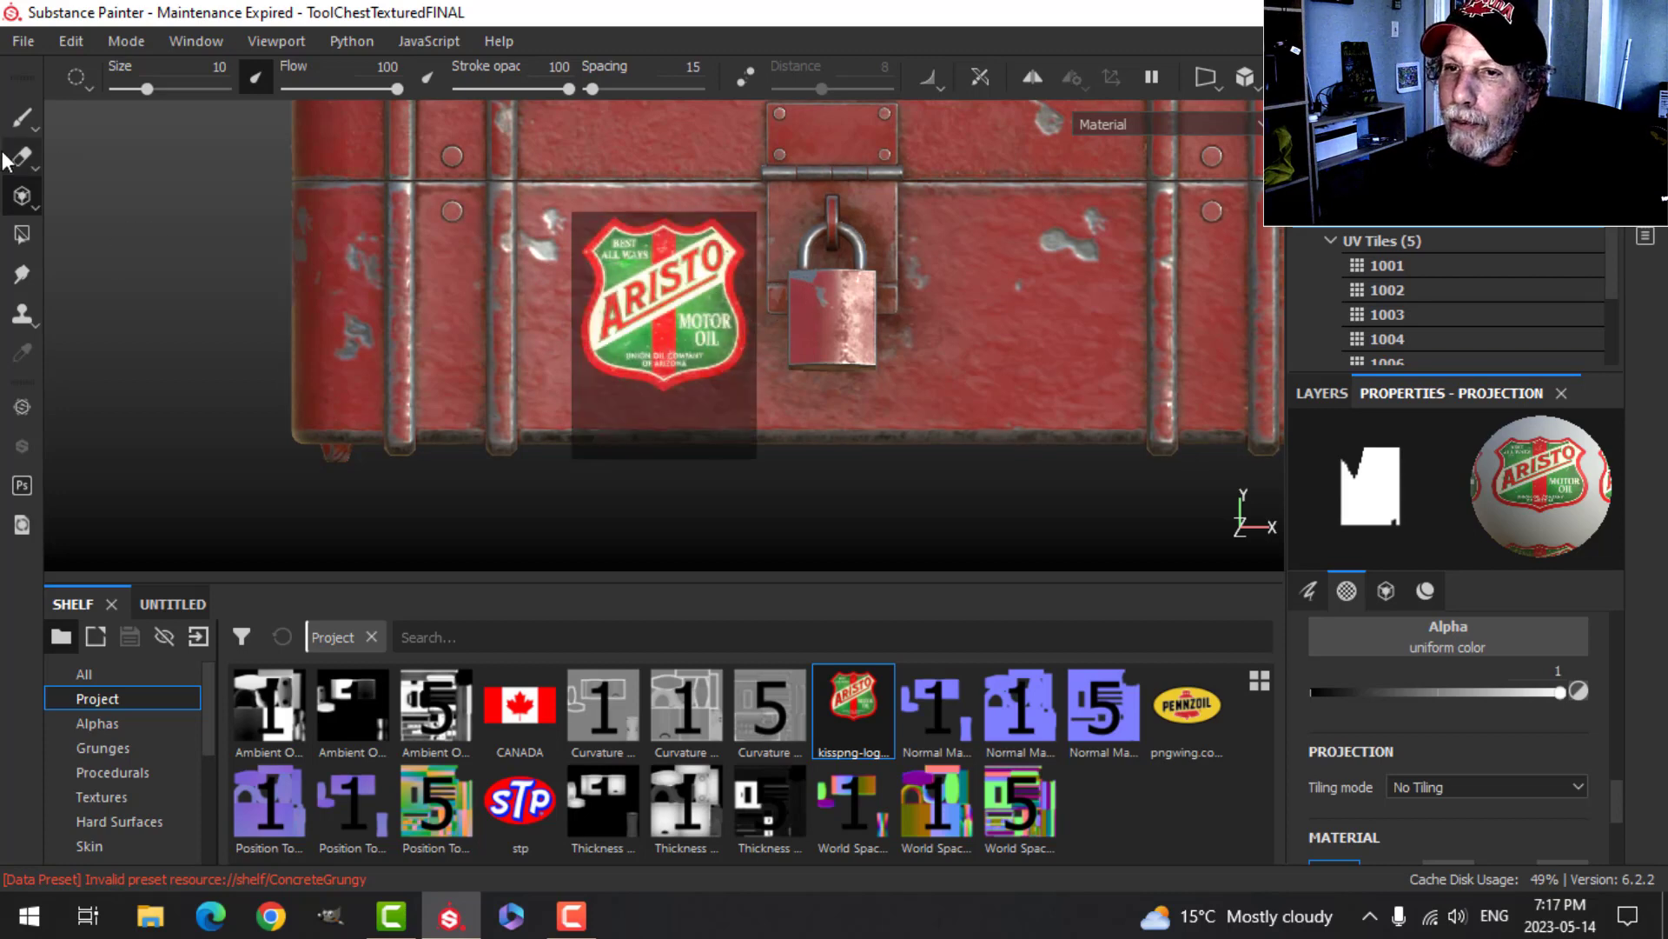
# - Return to the Paint tool, clear the Aristo image from the base color and inspect the decal on the chest
pyautogui.click(23, 122)
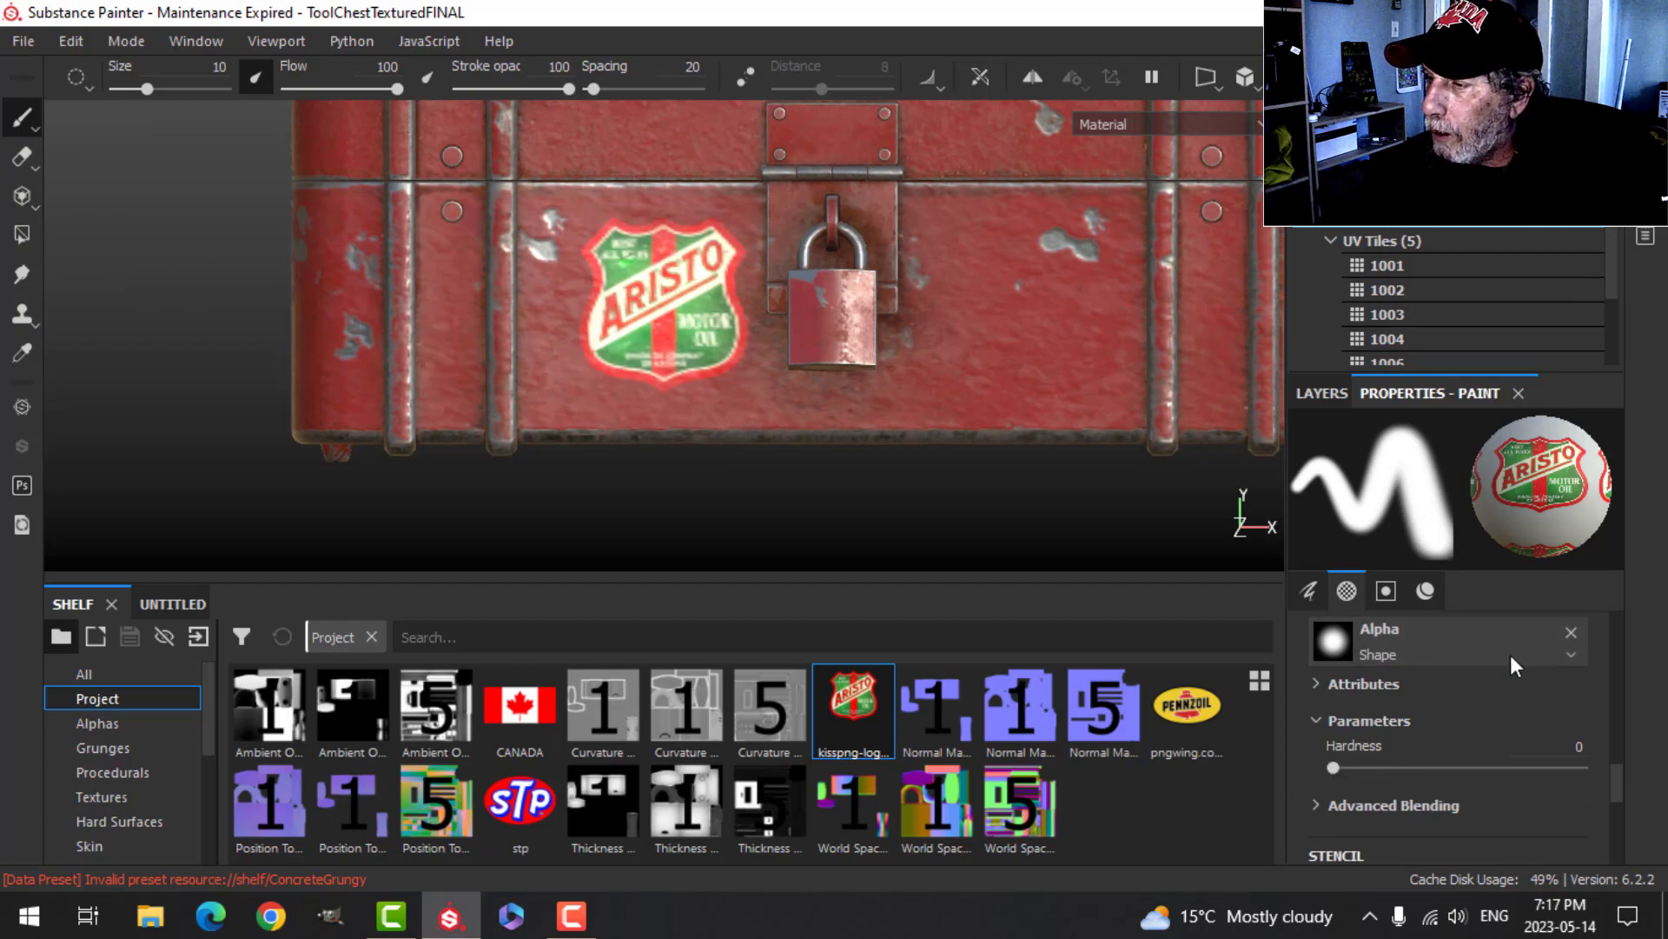
pyautogui.scroll(-2, 1531, 779)
pyautogui.scroll(-5, 1531, 778)
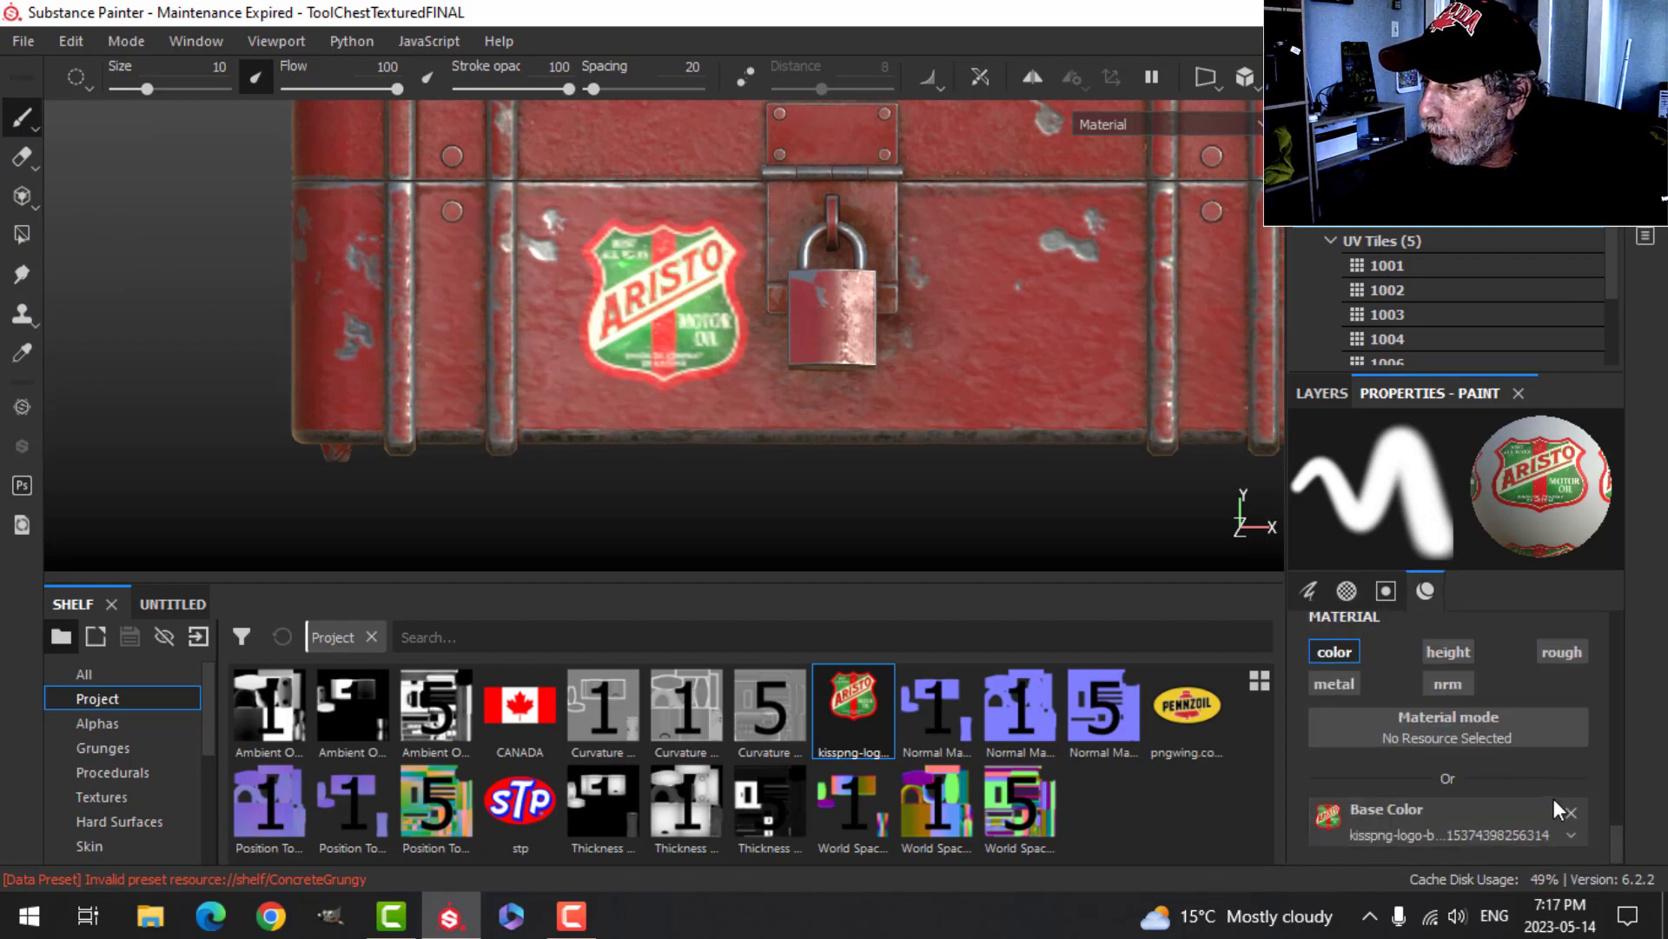
pyautogui.keyDown('alt'); pyautogui.moveTo(628, 349); pyautogui.dragTo(828, 389); pyautogui.keyUp('alt')
pyautogui.scroll(-2, 792, 380)
pyautogui.keyDown('alt'); pyautogui.moveTo(804, 357); pyautogui.dragTo(760, 401, button='middle'); pyautogui.keyUp('alt')
pyautogui.keyDown('alt'); pyautogui.moveTo(760, 400); pyautogui.dragTo(765, 324); pyautogui.keyUp('alt')
pyautogui.scroll(5, 812, 361)
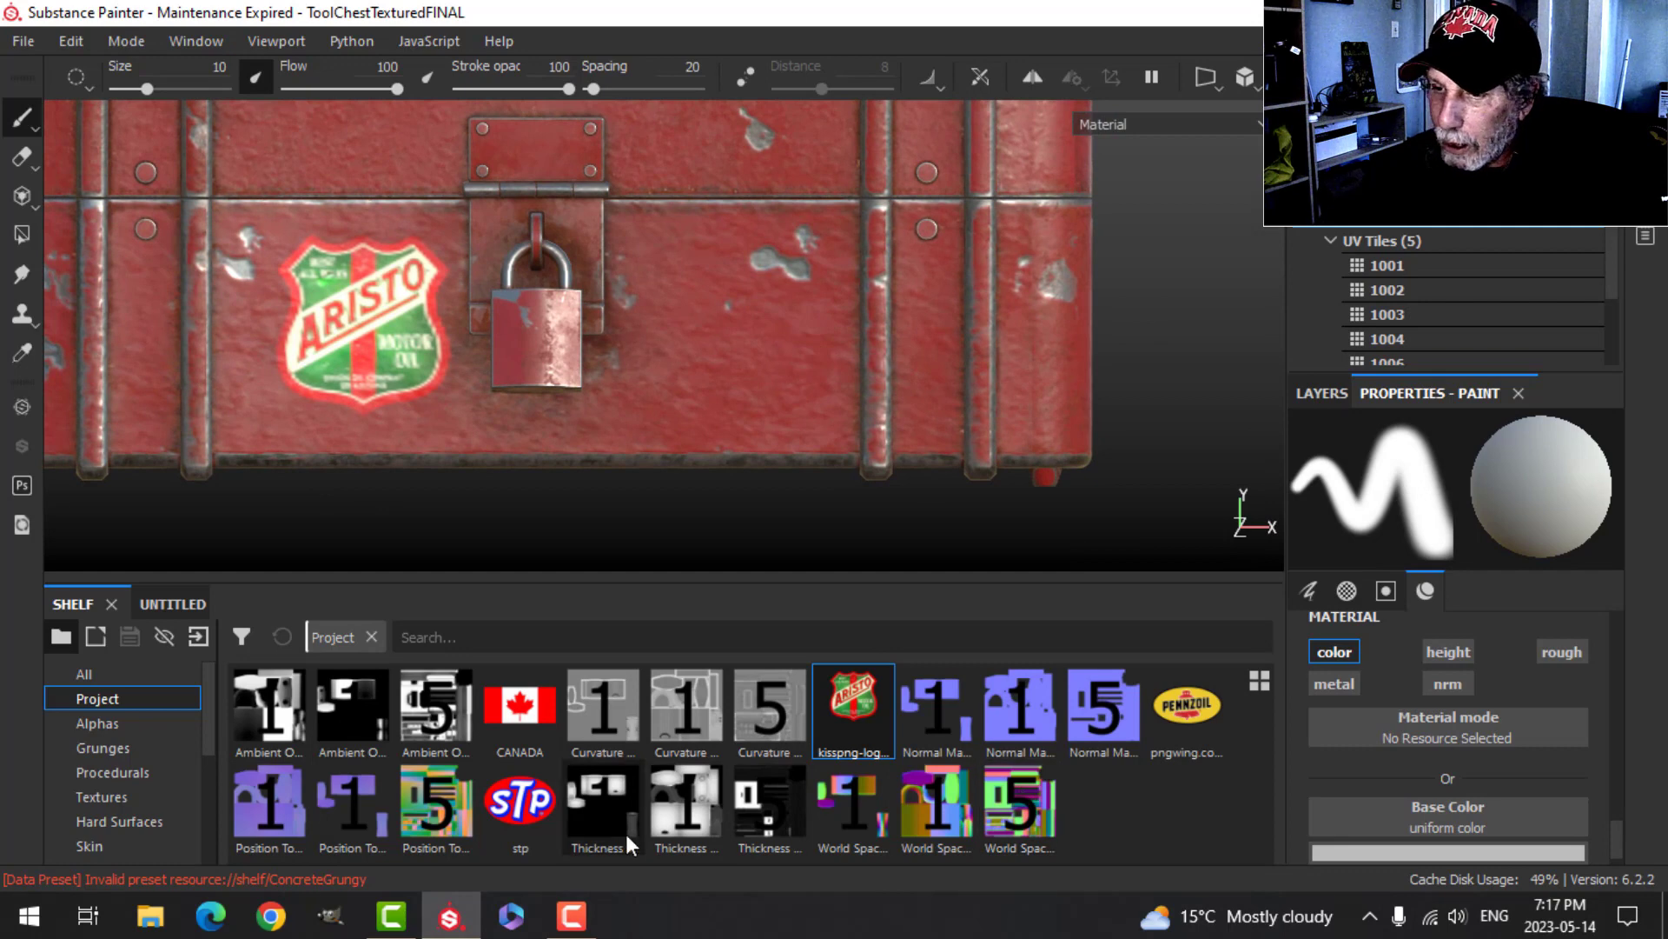
# - Set the Pennzoil logo as the Projection tool's base color and line the stencil up on the chest front, right of the padlock
pyautogui.moveTo(522, 805)
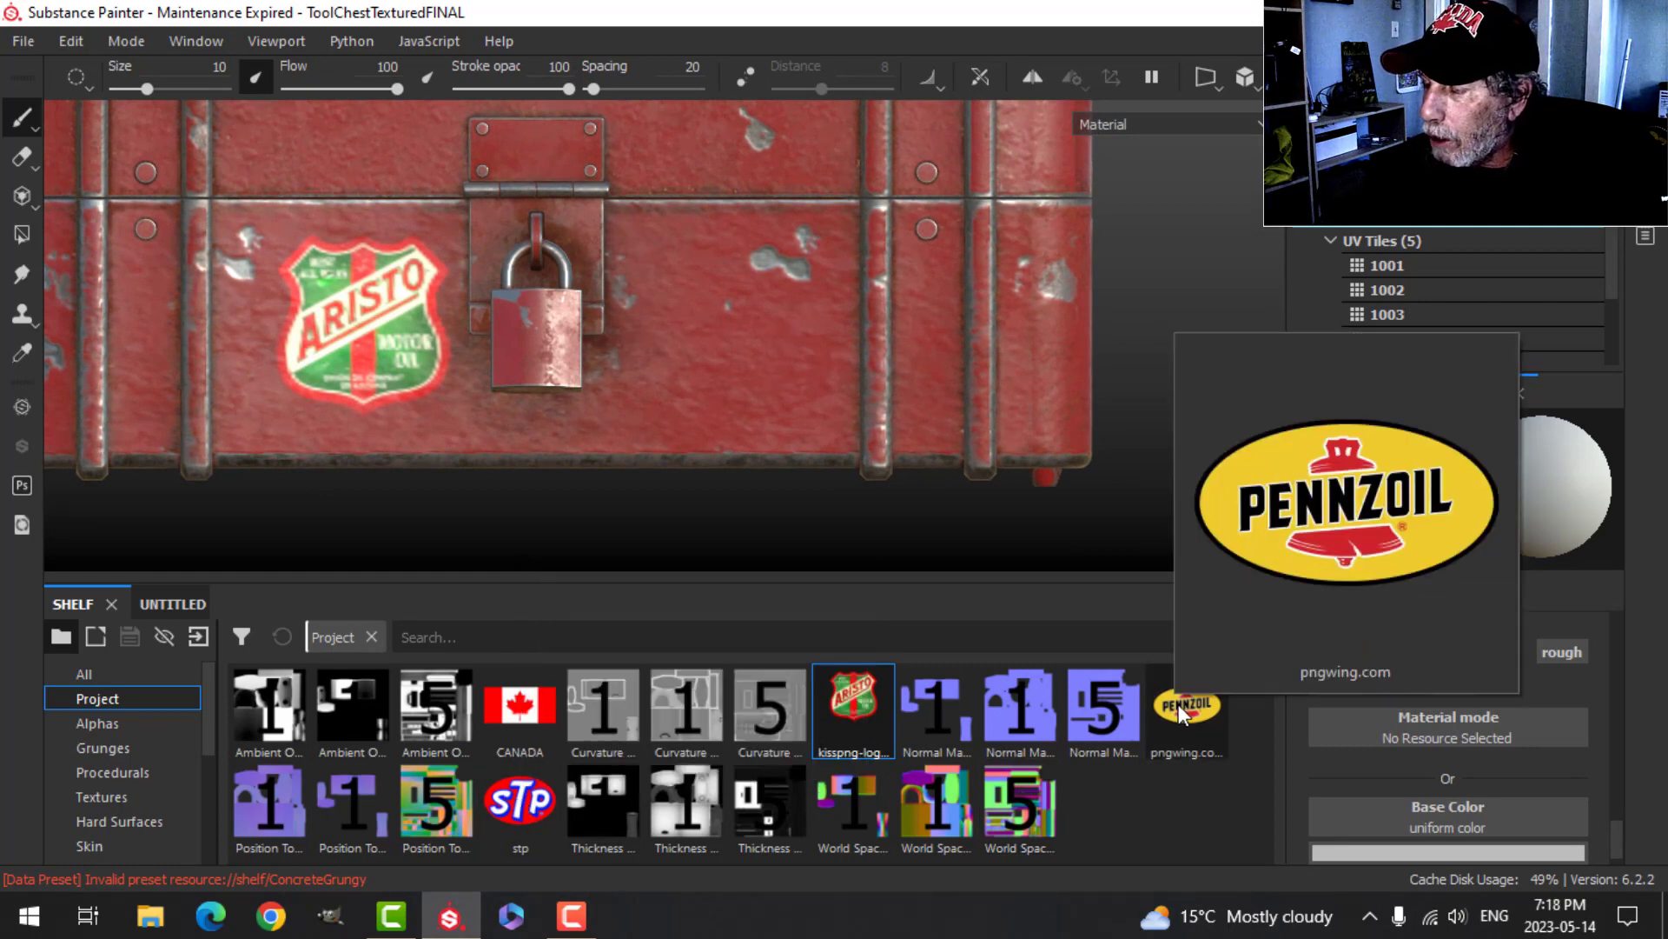
pyautogui.moveTo(1179, 704); pyautogui.dragTo(1412, 821)
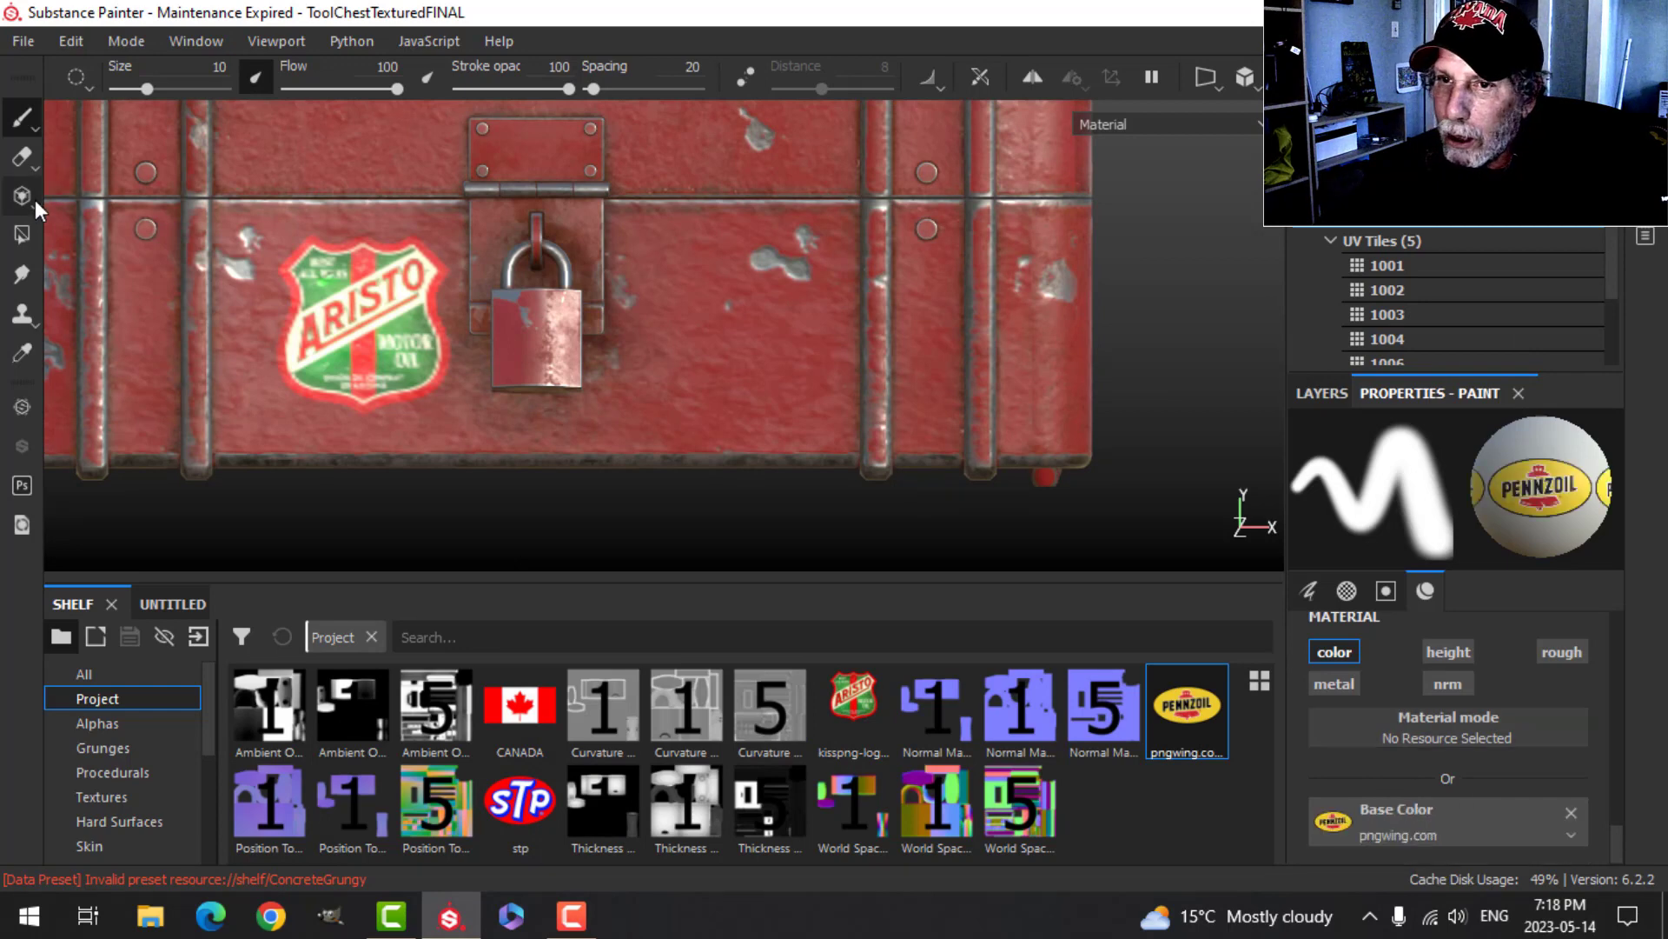
pyautogui.click(22, 196)
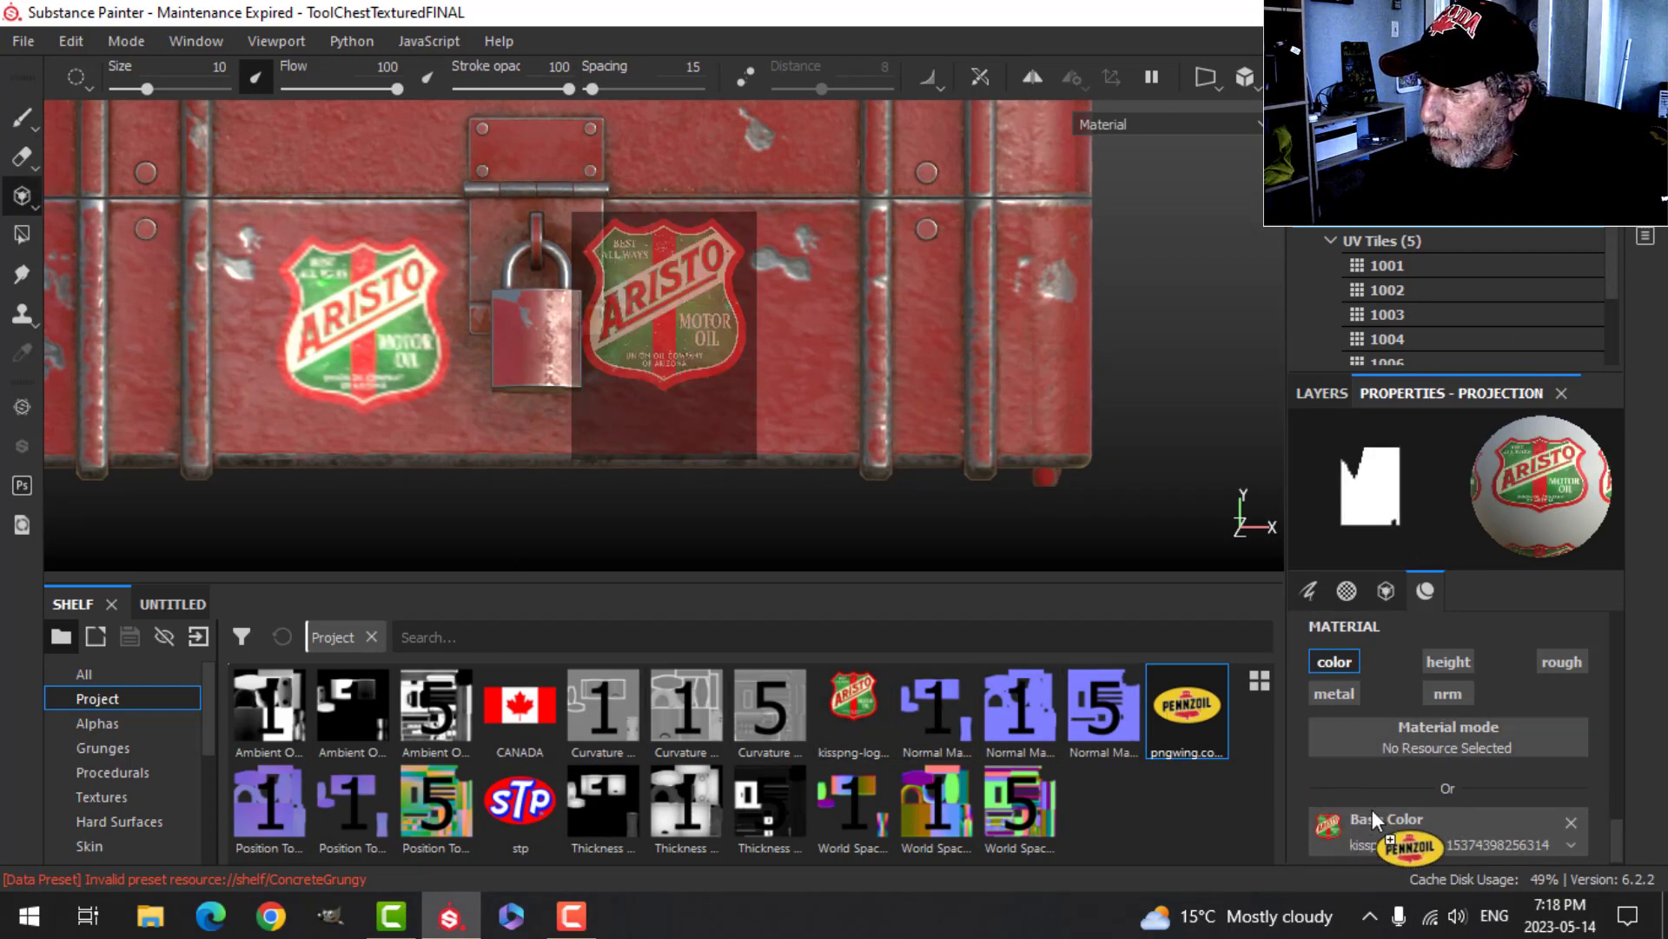
pyautogui.moveTo(1373, 811); pyautogui.dragTo(1374, 817)
pyautogui.moveTo(718, 324)
pyautogui.mouseDown(button='middle')
pyautogui.moveTo(652, 331)
pyautogui.moveTo(654, 309)
pyautogui.mouseUp(button='middle')
pyautogui.scroll(2, 652, 333)
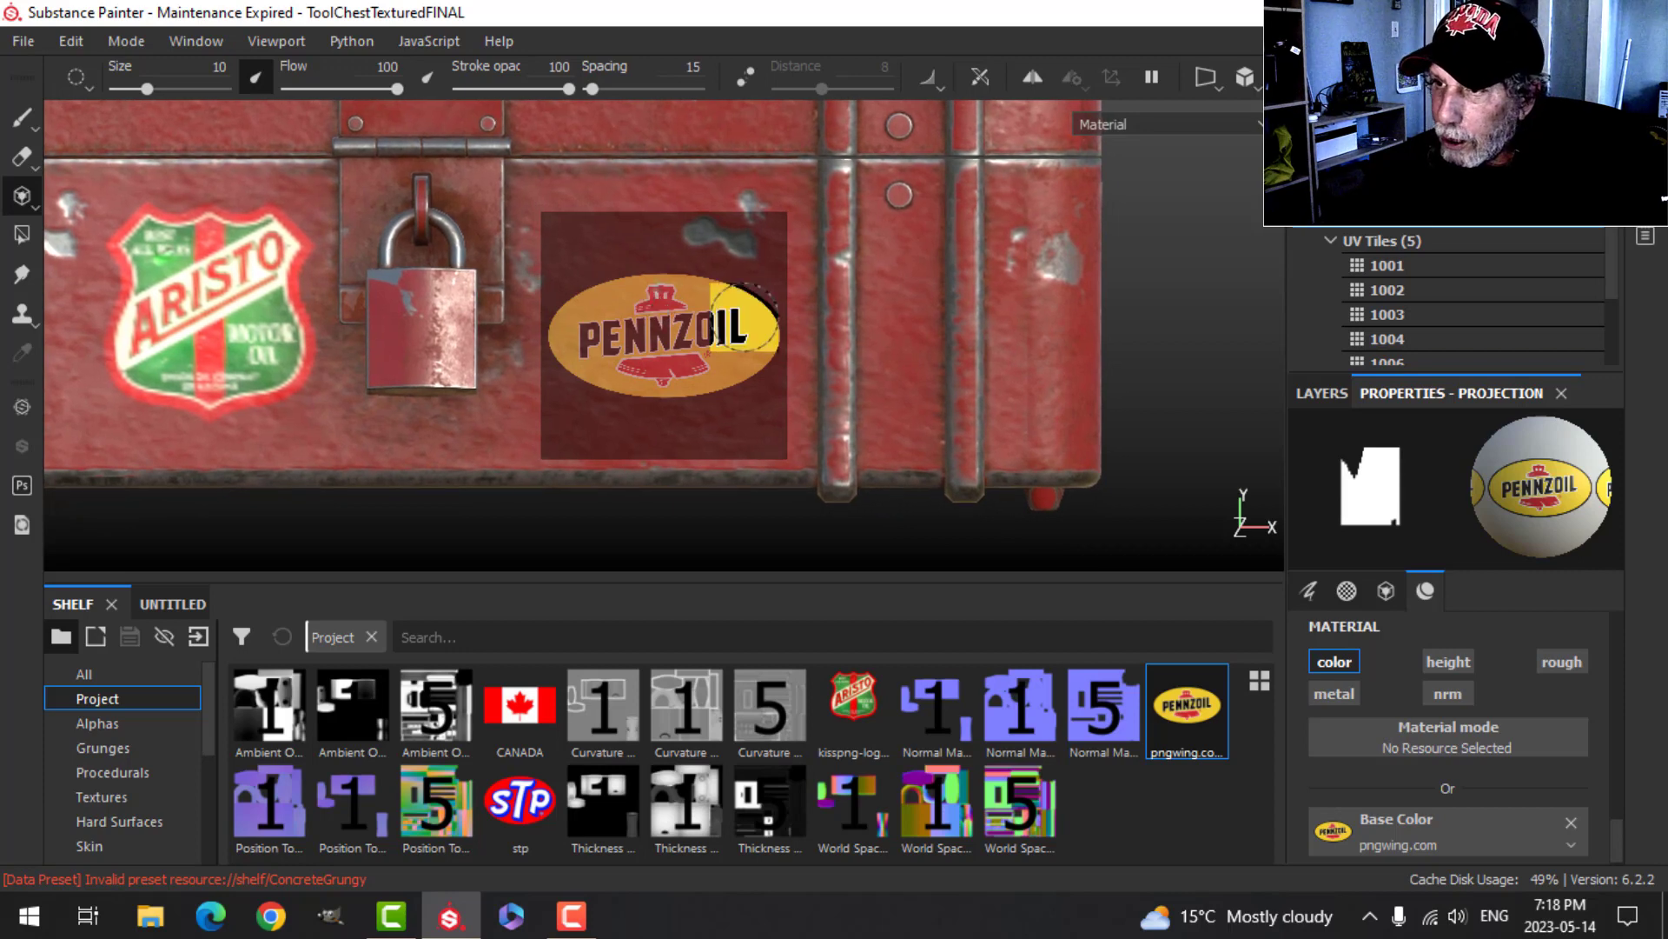
# - Rotate the Pennzoil stencil slightly counterclockwise on the chest front
pyautogui.press('s')
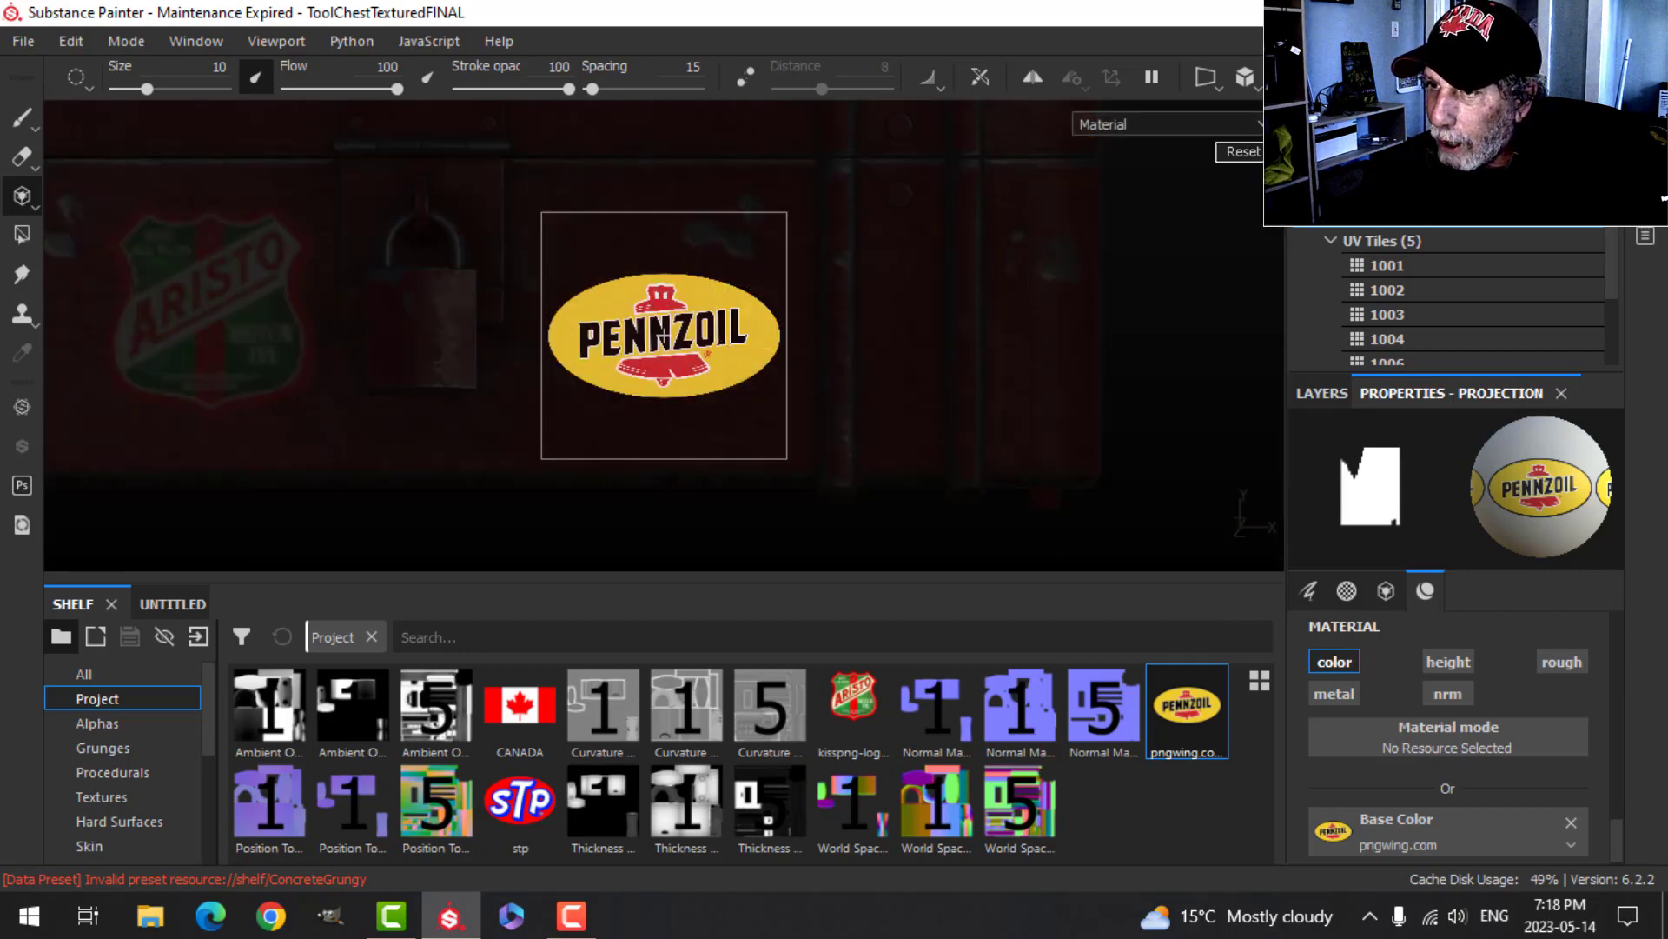
pyautogui.moveTo(745, 317); pyautogui.dragTo(745, 306)
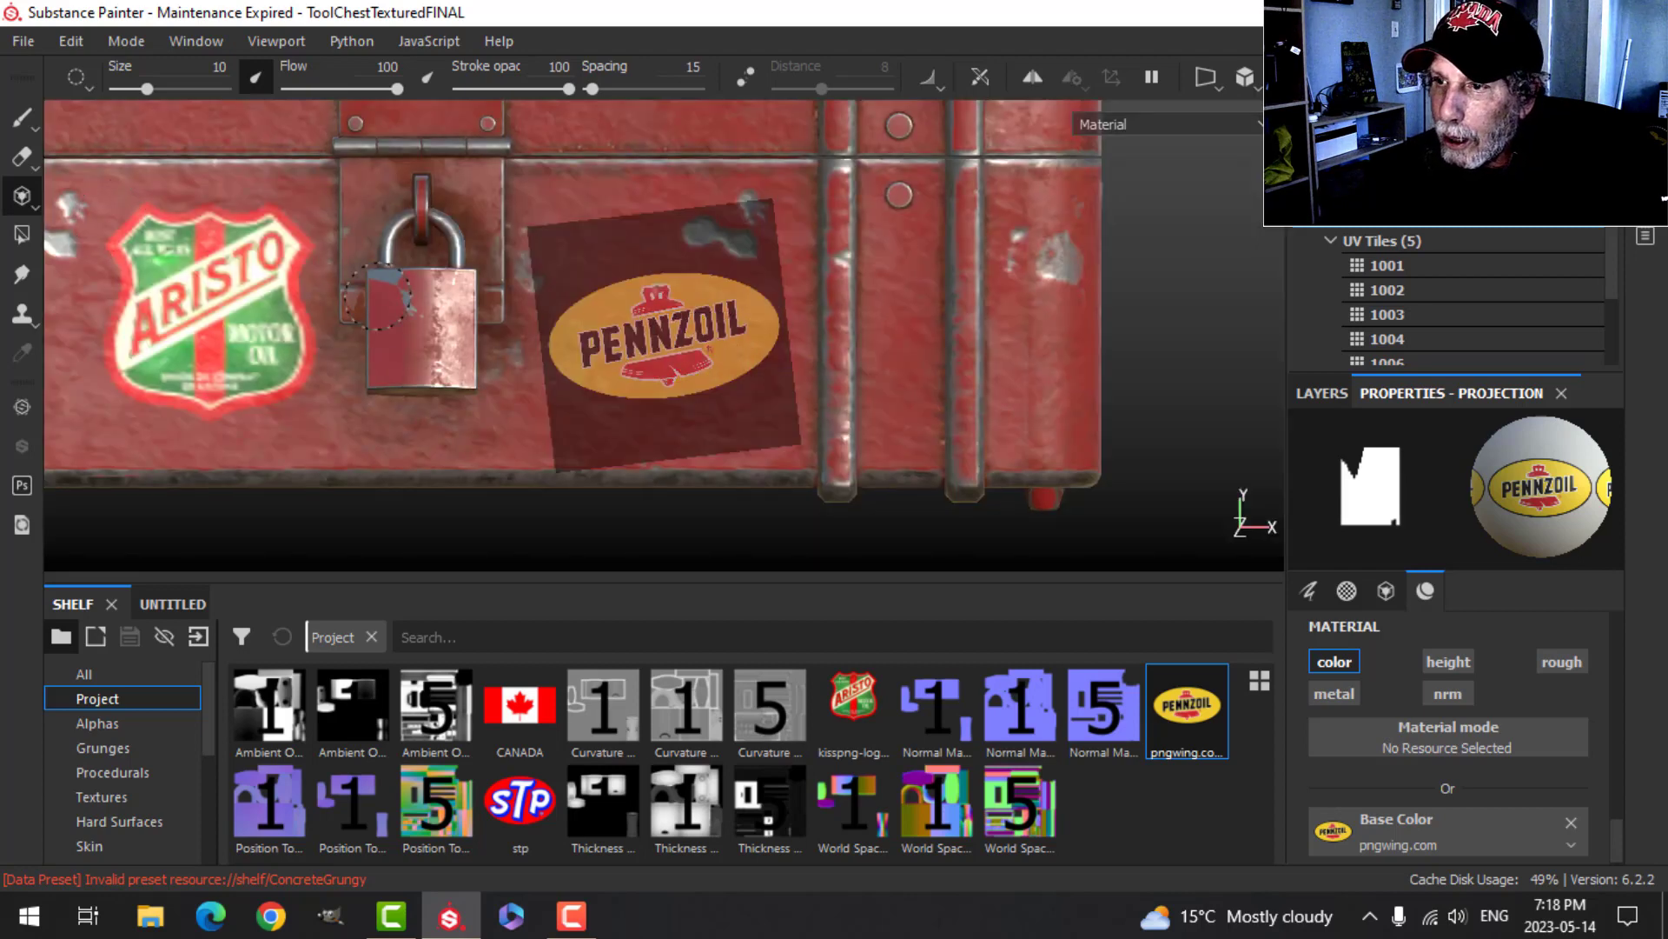
pyautogui.moveTo(526, 331); pyautogui.dragTo(582, 362)
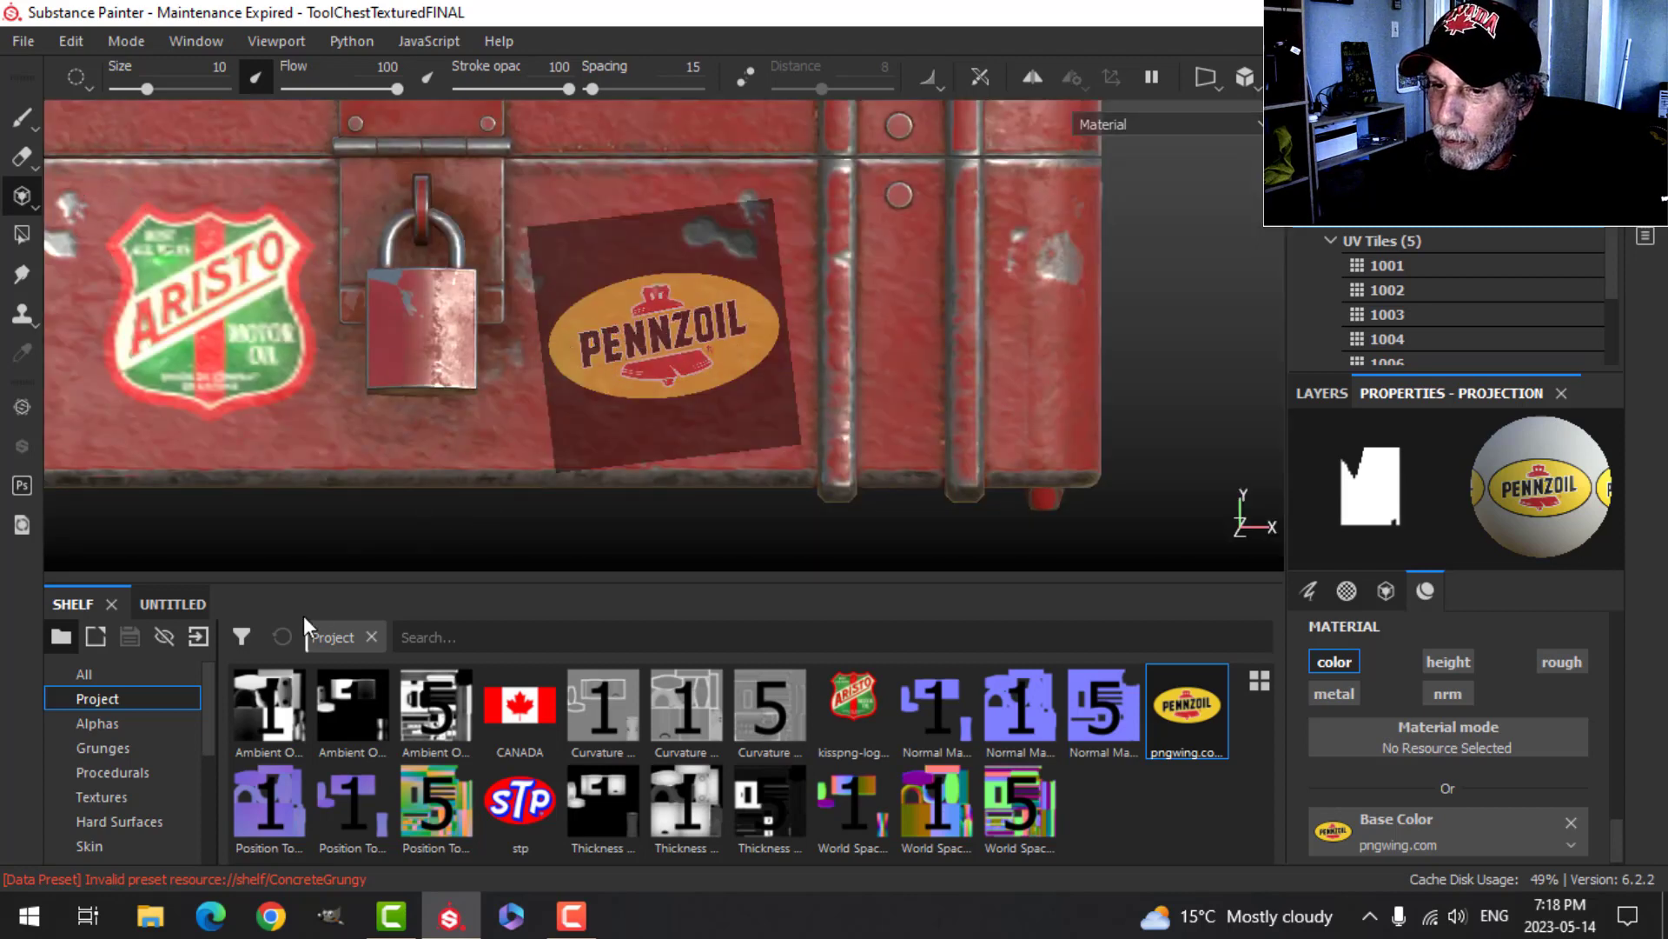
# - Choose the Basic Hard brush and paint the tilted Pennzoil decal onto the chest front, right of the padlock
pyautogui.scroll(-3, 83, 754)
pyautogui.click(107, 745)
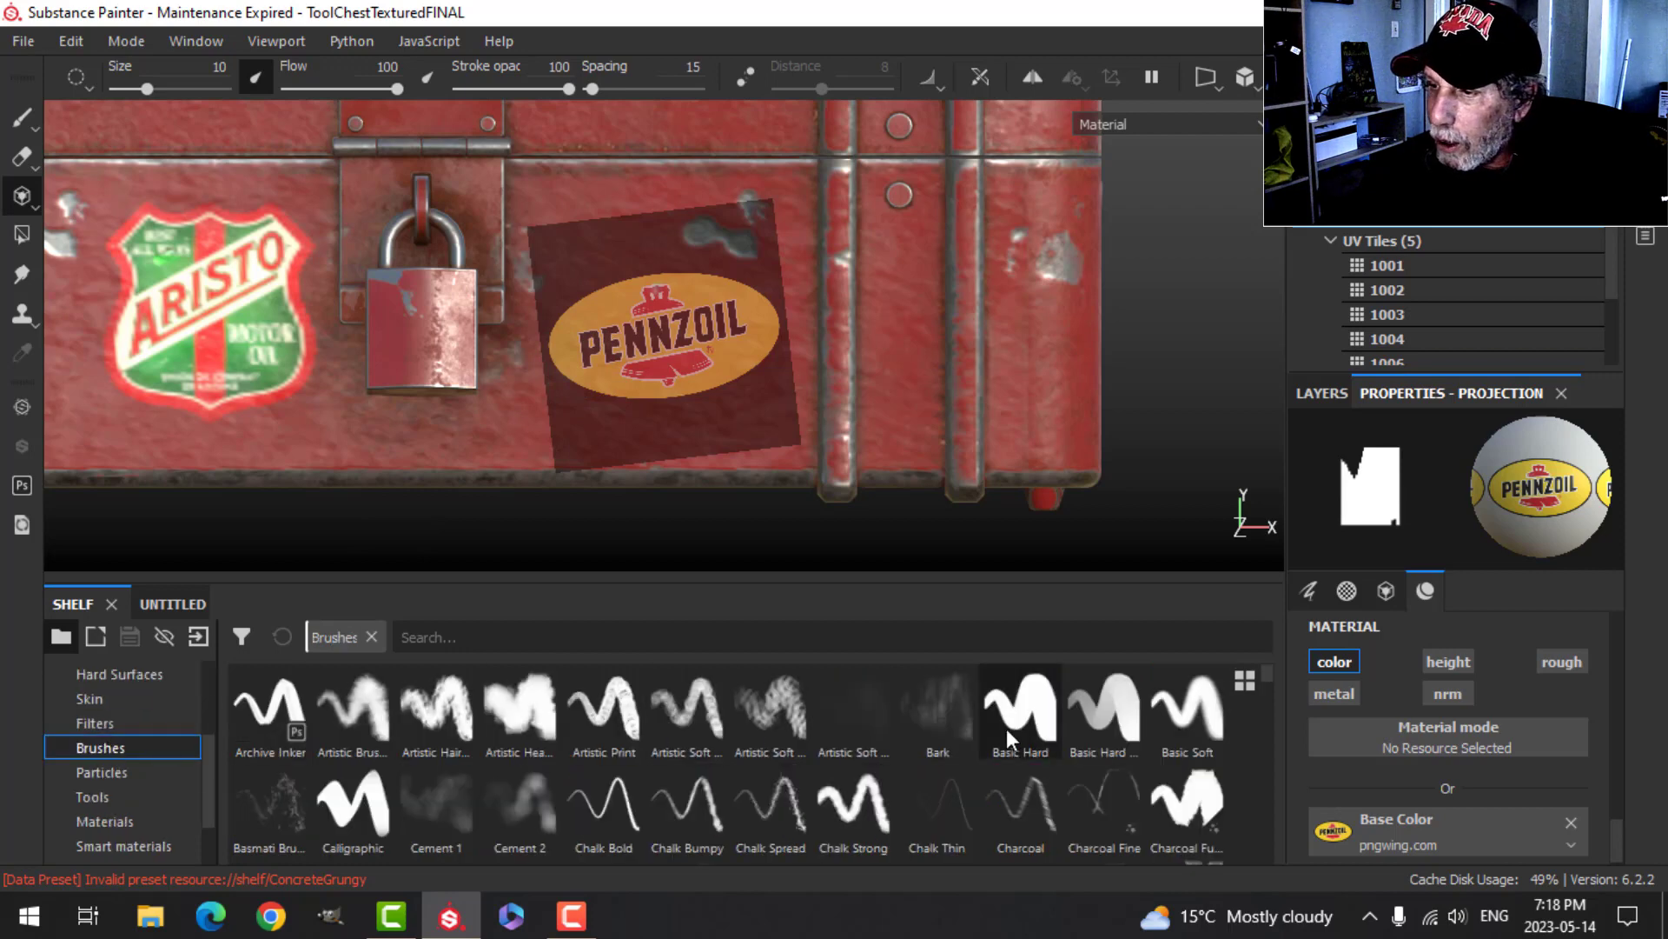
pyautogui.moveTo(534, 358)
pyautogui.mouseDown()
pyautogui.moveTo(746, 311)
pyautogui.moveTo(656, 297)
pyautogui.moveTo(713, 352)
pyautogui.mouseUp()
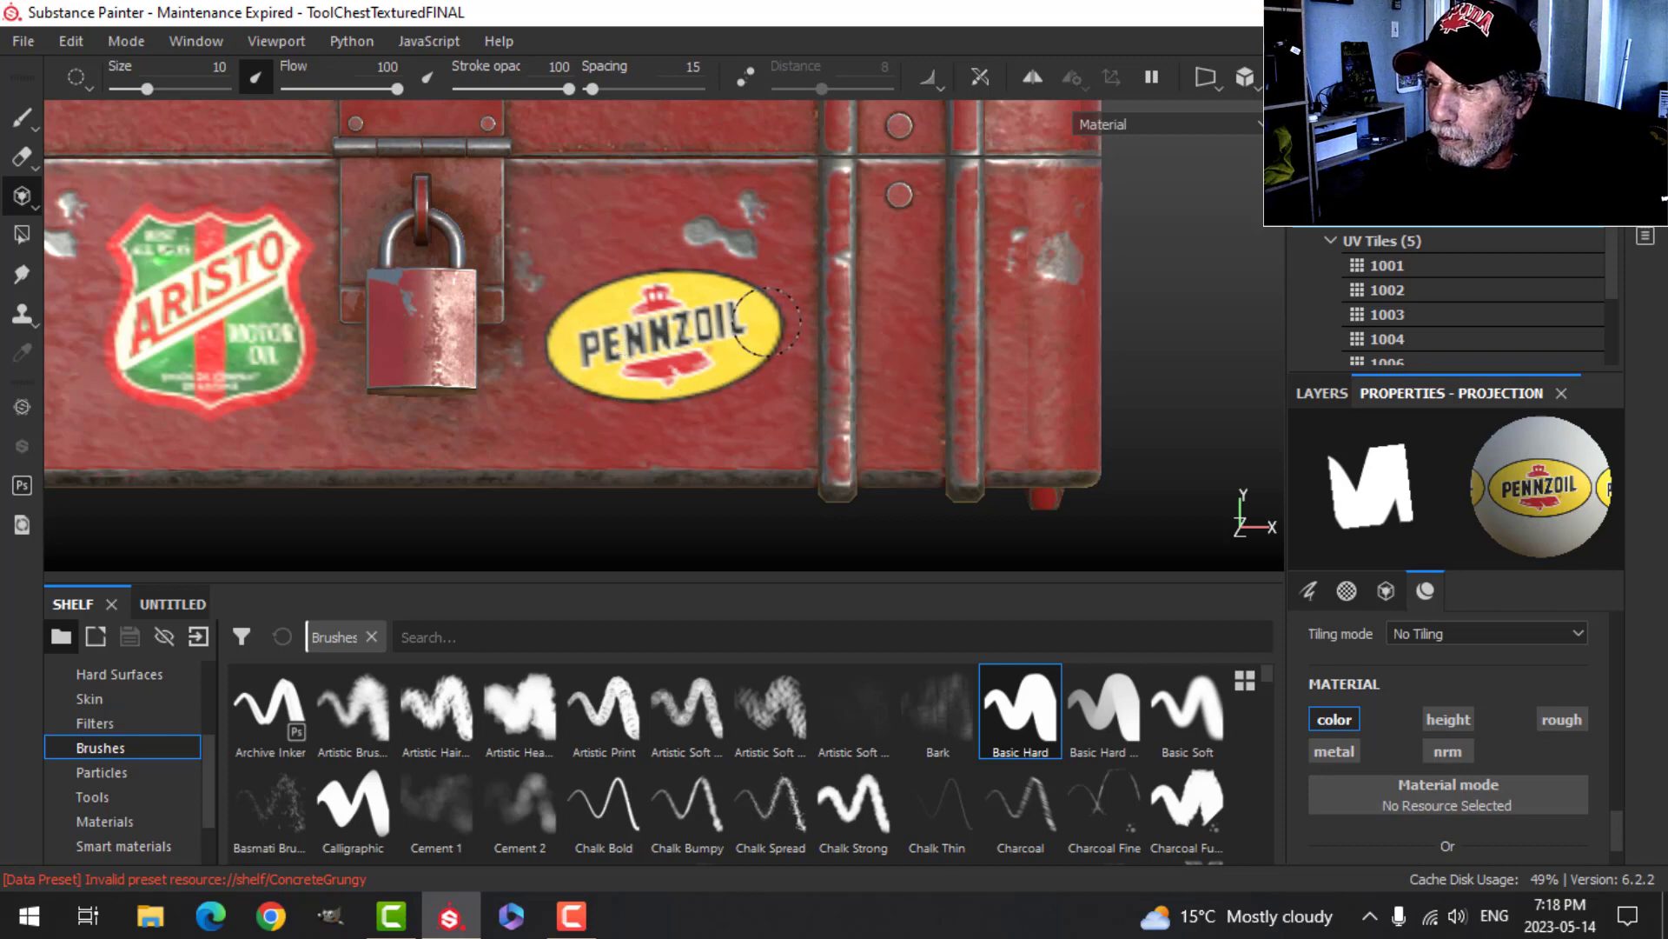
pyautogui.moveTo(561, 362); pyautogui.dragTo(711, 361)
pyautogui.scroll(-3, 712, 394)
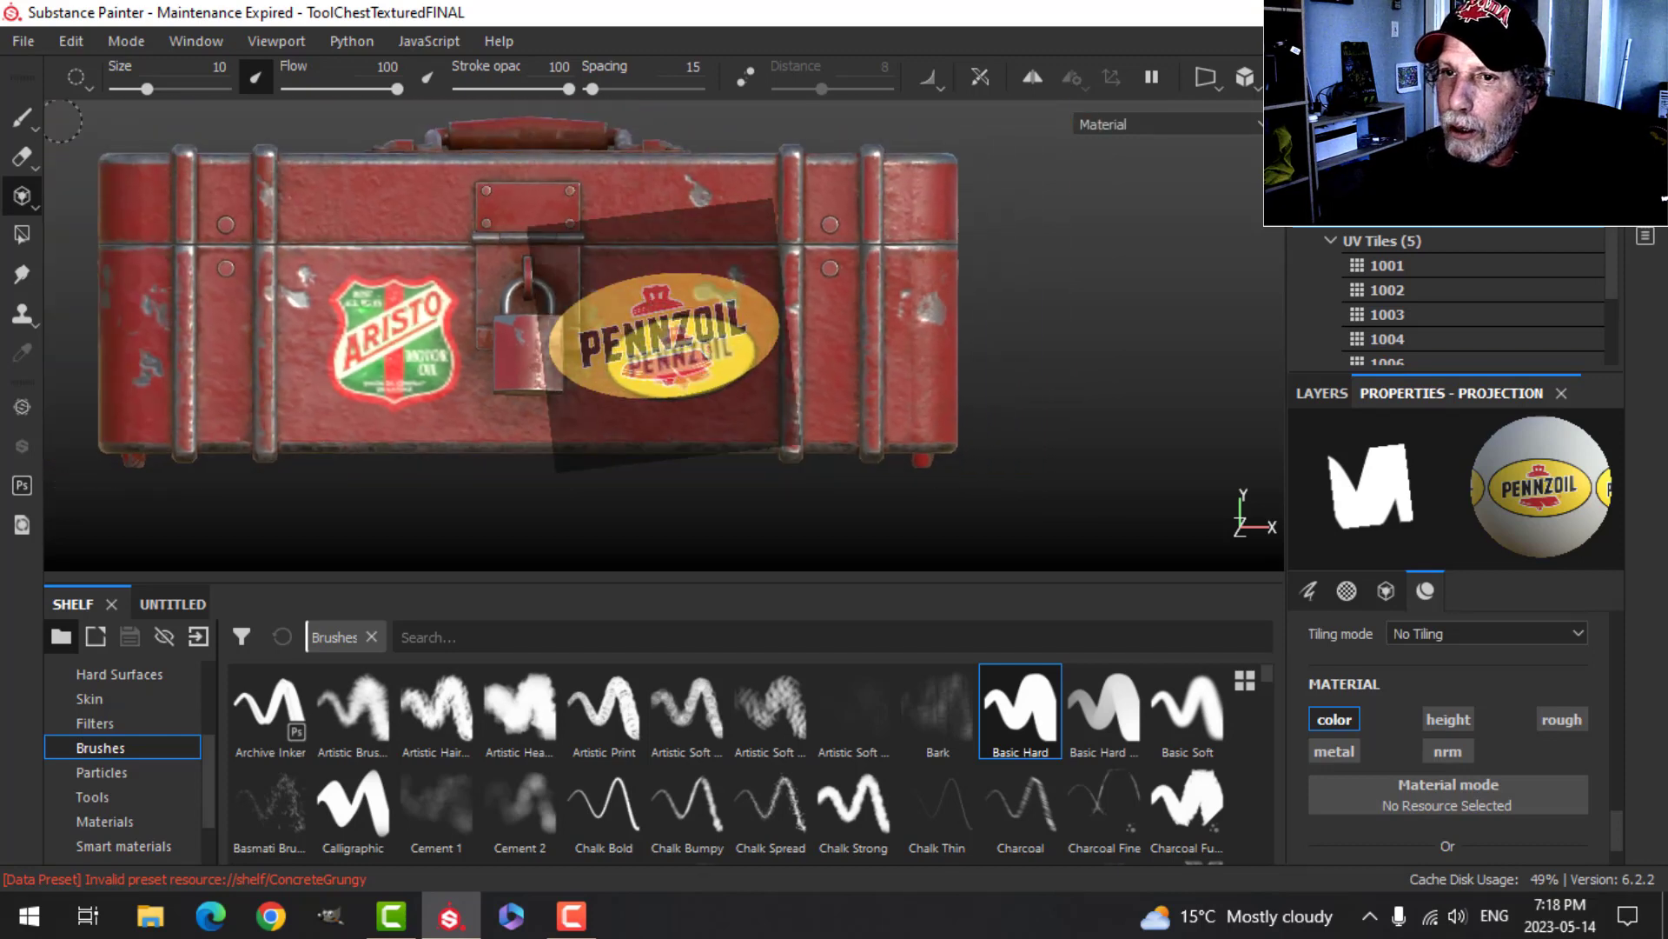
# - Face the chest lid from above and set the stp image as the Projection tool's base color
pyautogui.click(22, 119)
pyautogui.moveTo(689, 254)
pyautogui.keyDown('alt'); pyautogui.mouseDown()
pyautogui.moveTo(692, 275)
pyautogui.moveTo(764, 284)
pyautogui.mouseUp(); pyautogui.keyUp('alt')
pyautogui.scroll(-3, 769, 285)
pyautogui.keyDown('alt'); pyautogui.moveTo(791, 287); pyautogui.dragTo(982, 333, button='middle'); pyautogui.keyUp('alt')
pyautogui.keyDown('alt'); pyautogui.moveTo(982, 333); pyautogui.dragTo(972, 380); pyautogui.keyUp('alt')
pyautogui.keyDown('alt'); pyautogui.moveTo(941, 165); pyautogui.dragTo(775, 362, button='middle'); pyautogui.keyUp('alt')
pyautogui.scroll(1, 729, 371)
pyautogui.click(25, 201)
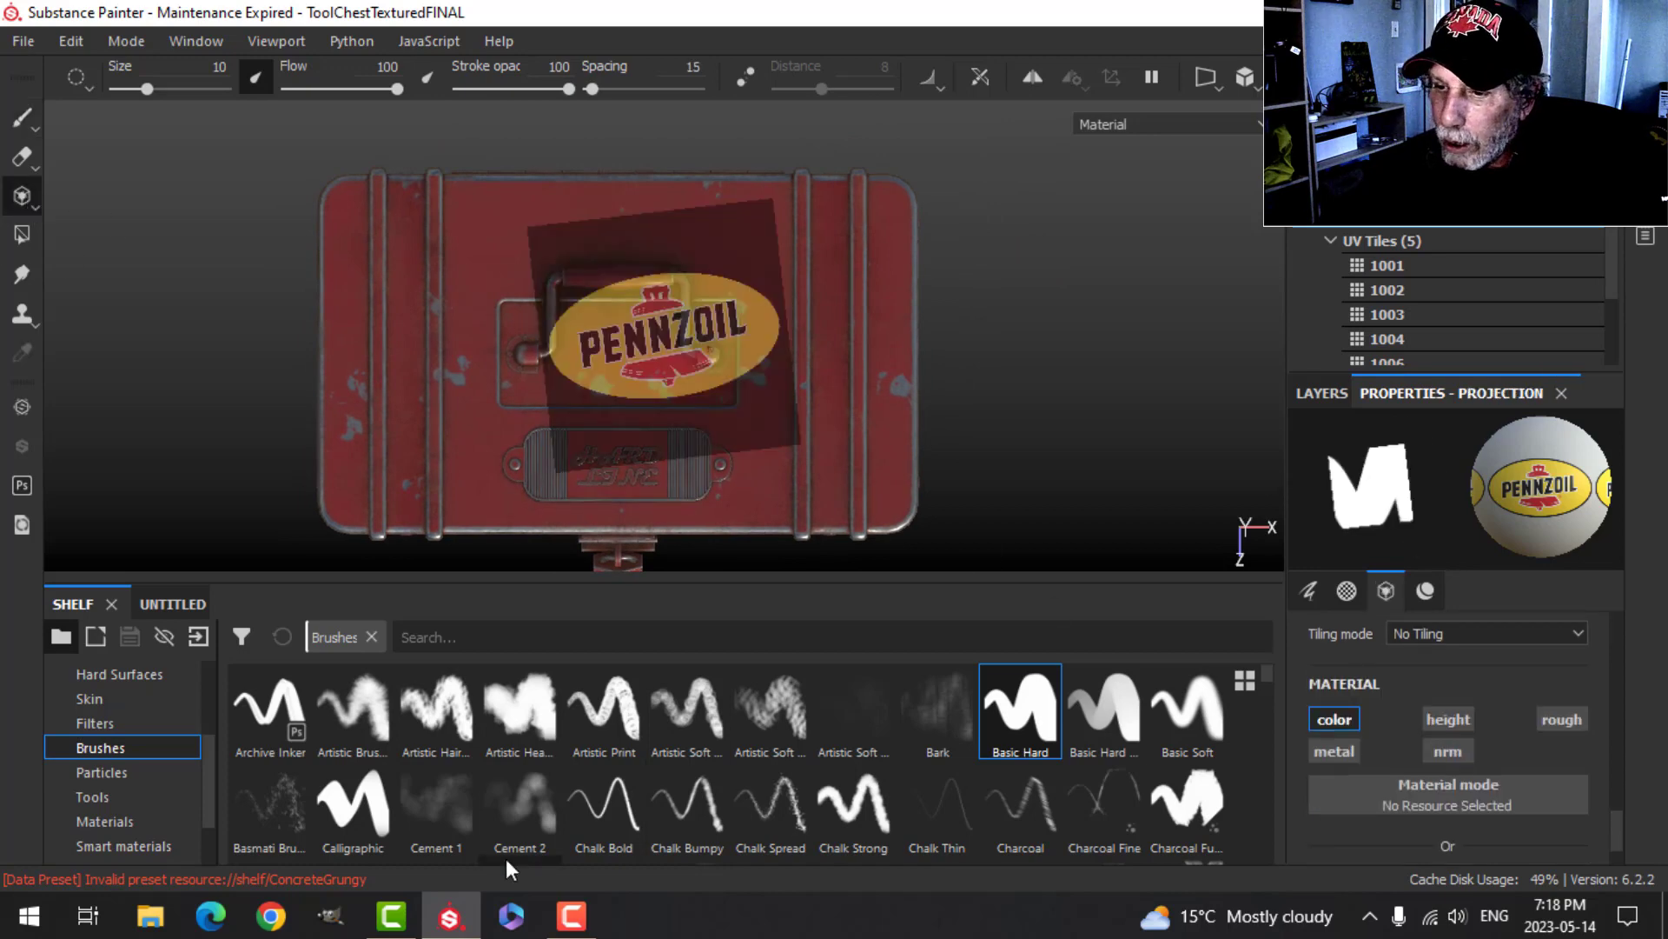
pyautogui.scroll(3, 104, 717)
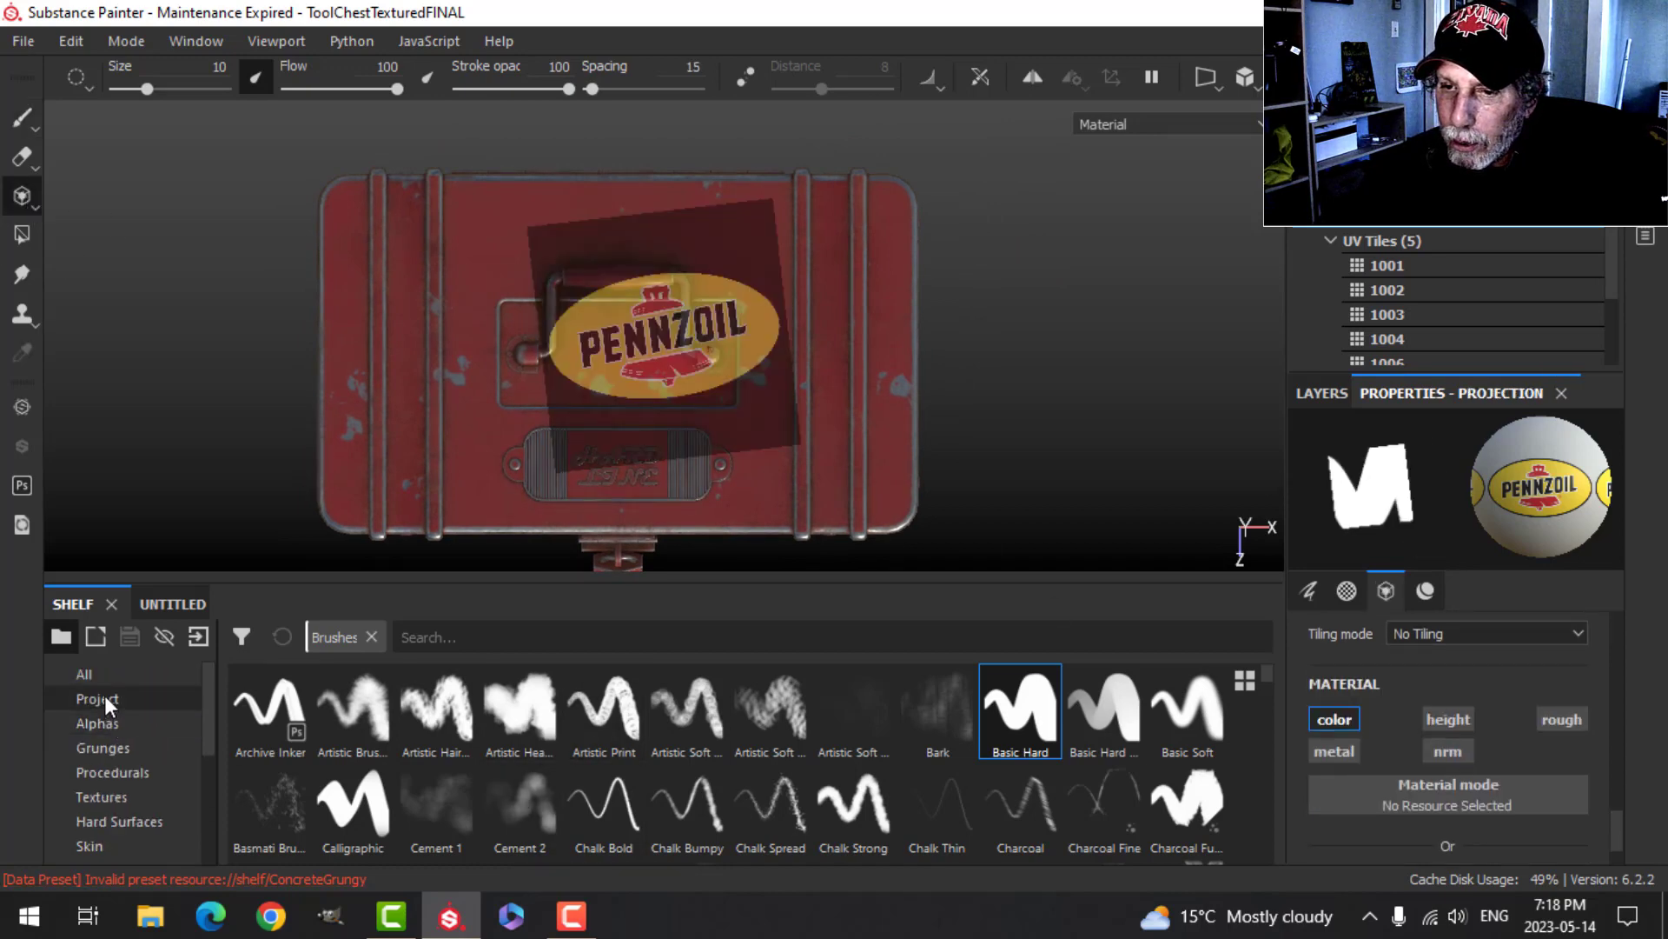
pyautogui.click(98, 697)
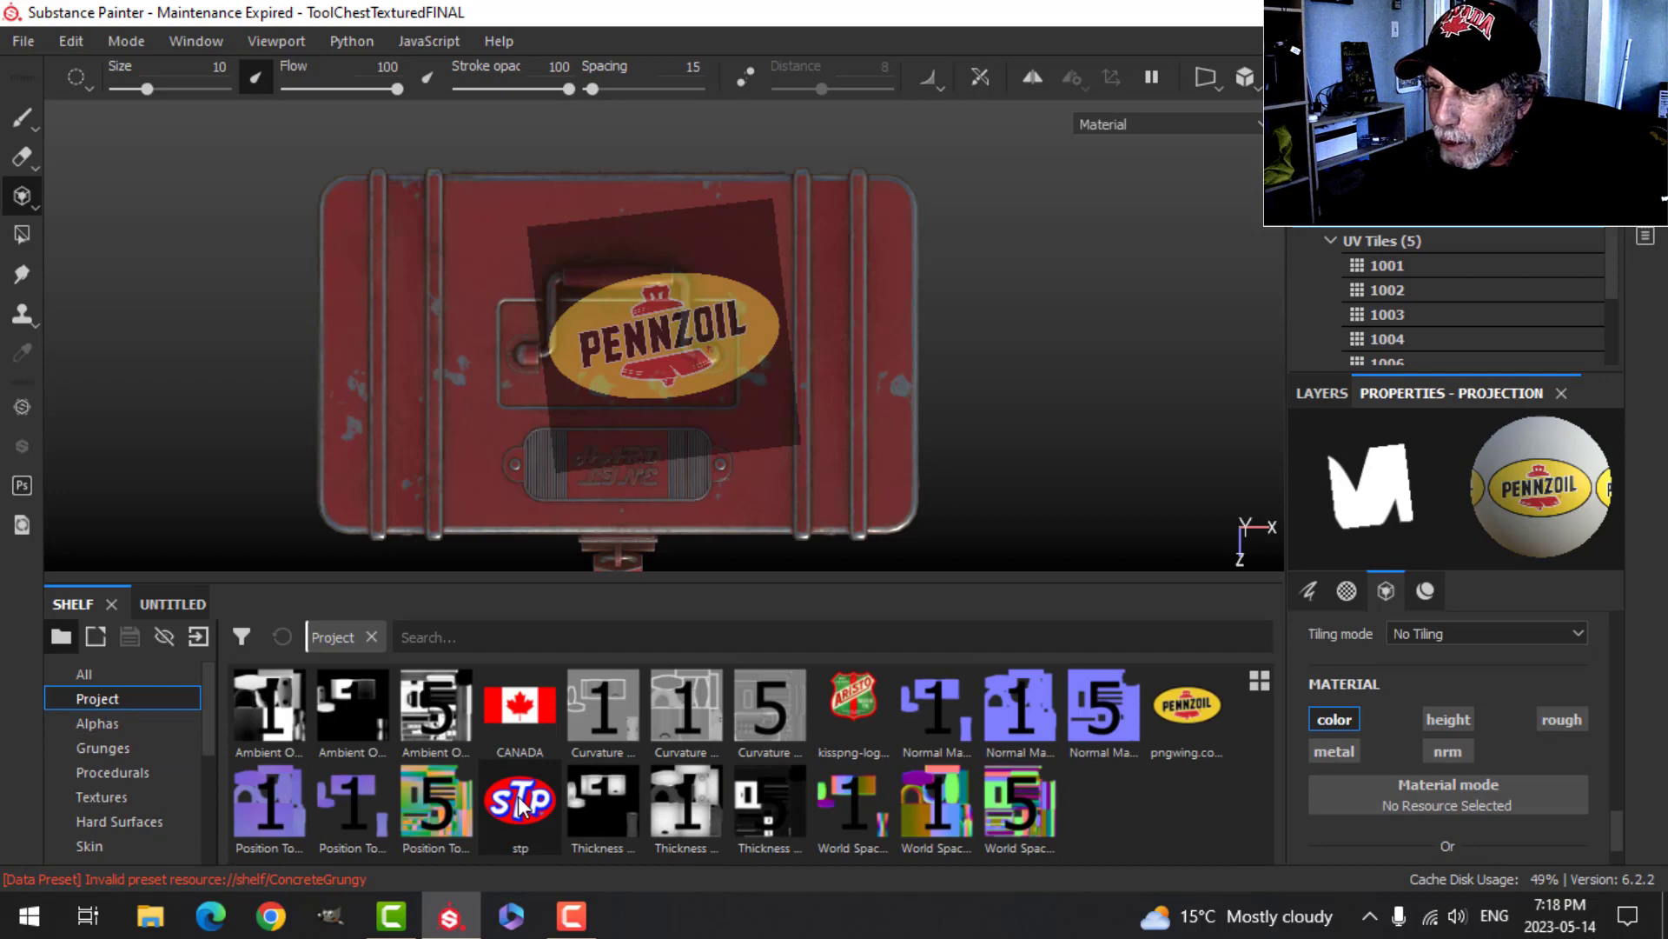
pyautogui.moveTo(519, 804); pyautogui.dragTo(1432, 787)
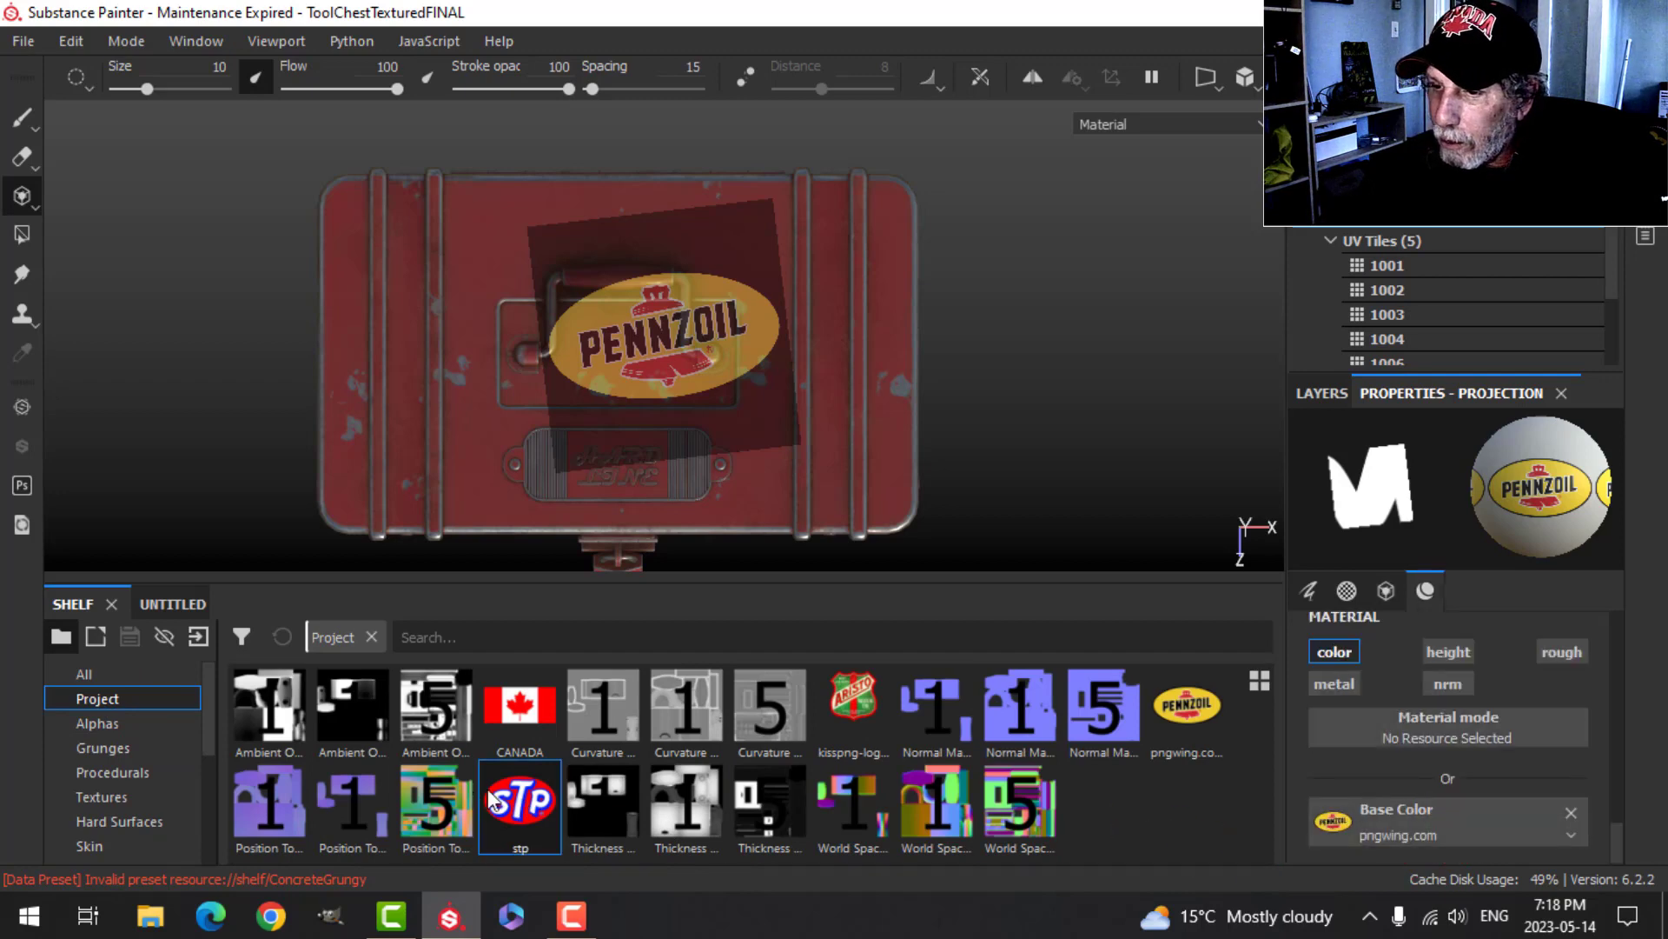
pyautogui.moveTo(491, 800); pyautogui.dragTo(1347, 828)
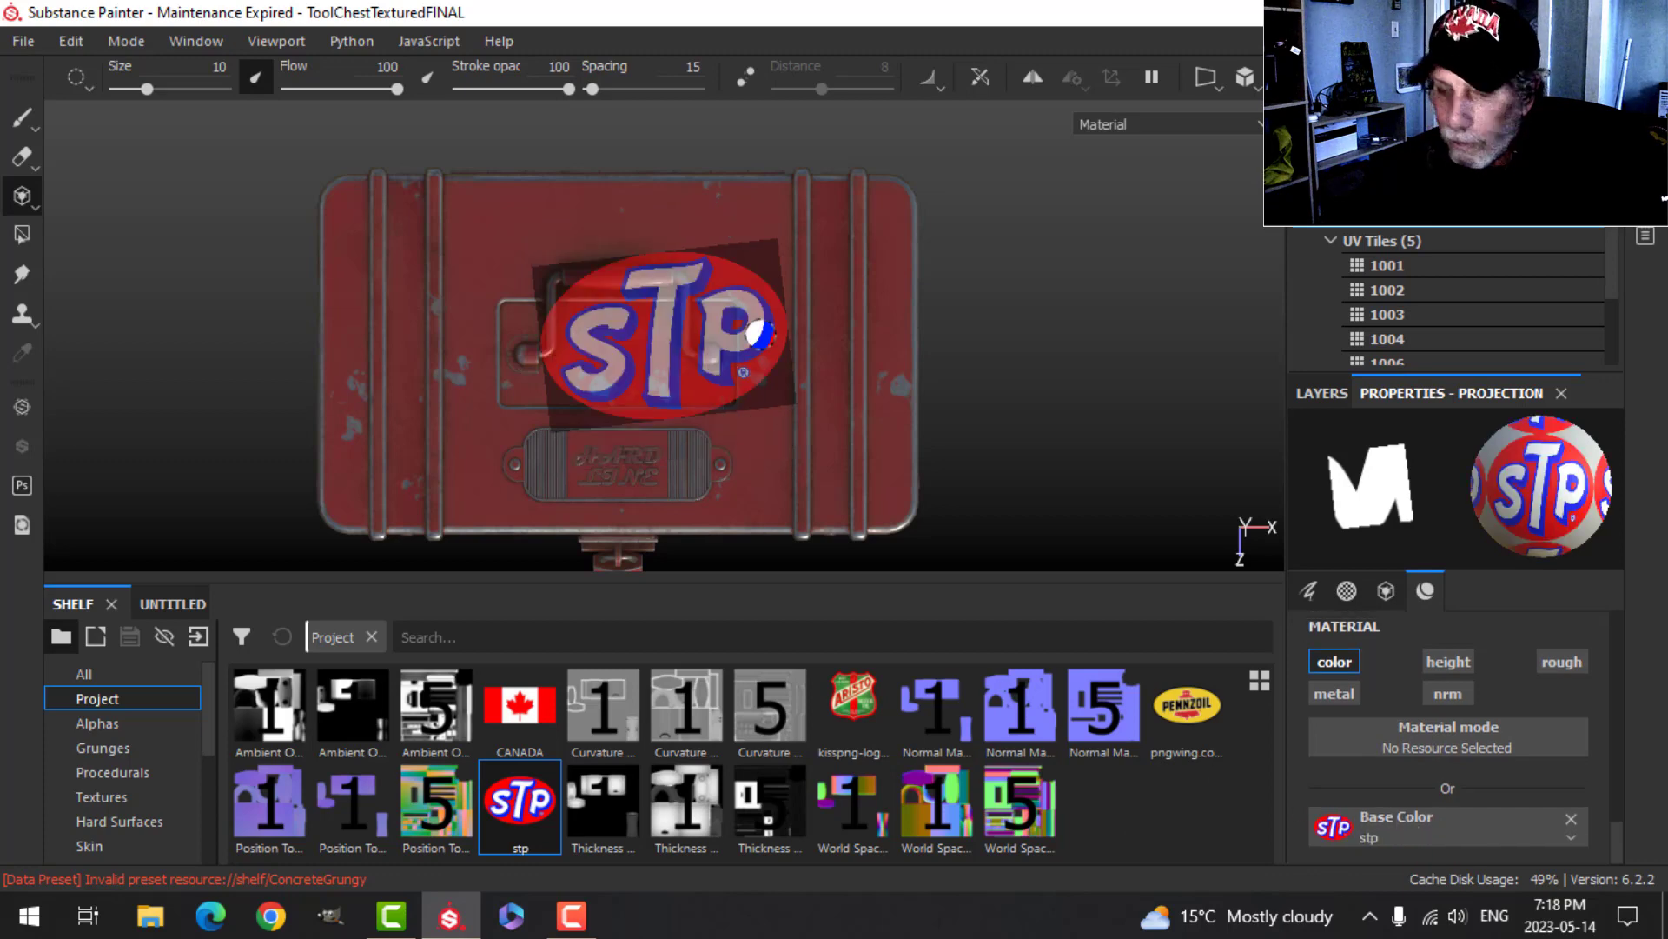
# - Straighten the STP stencil, shrink it and line it up with the lid's upper left area, above the handle
pyautogui.press('s')
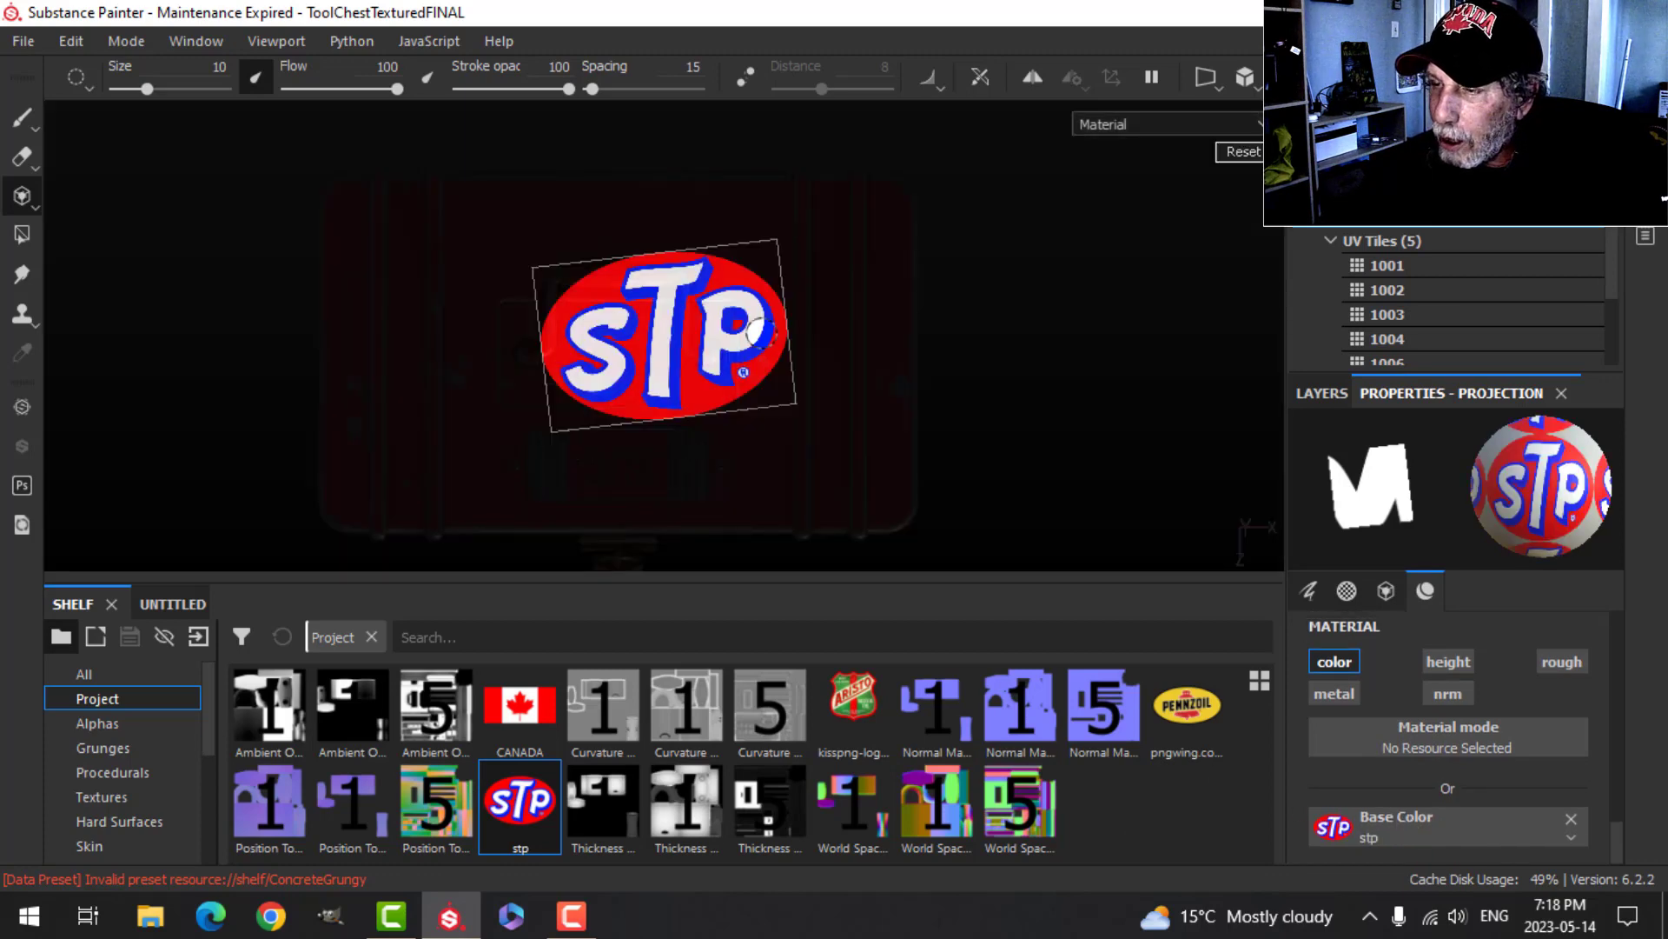
pyautogui.moveTo(756, 330); pyautogui.dragTo(763, 352)
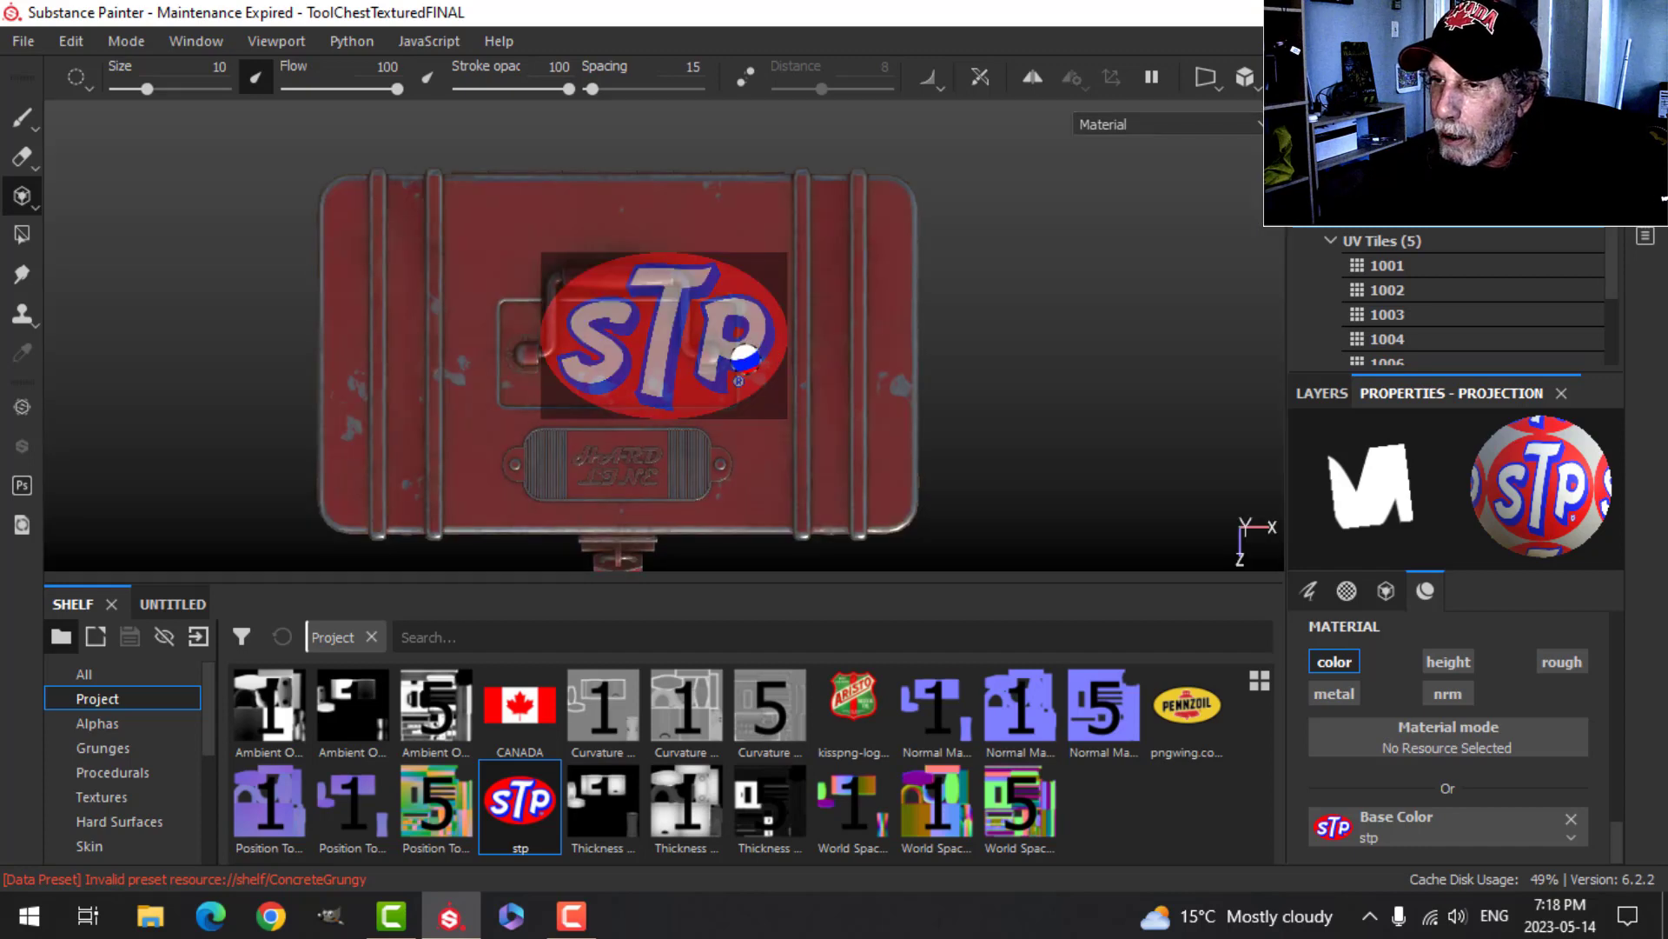
pyautogui.moveTo(743, 361)
pyautogui.mouseDown(button='middle')
pyautogui.moveTo(812, 446)
pyautogui.moveTo(793, 451)
pyautogui.moveTo(821, 453)
pyautogui.mouseUp(button='middle')
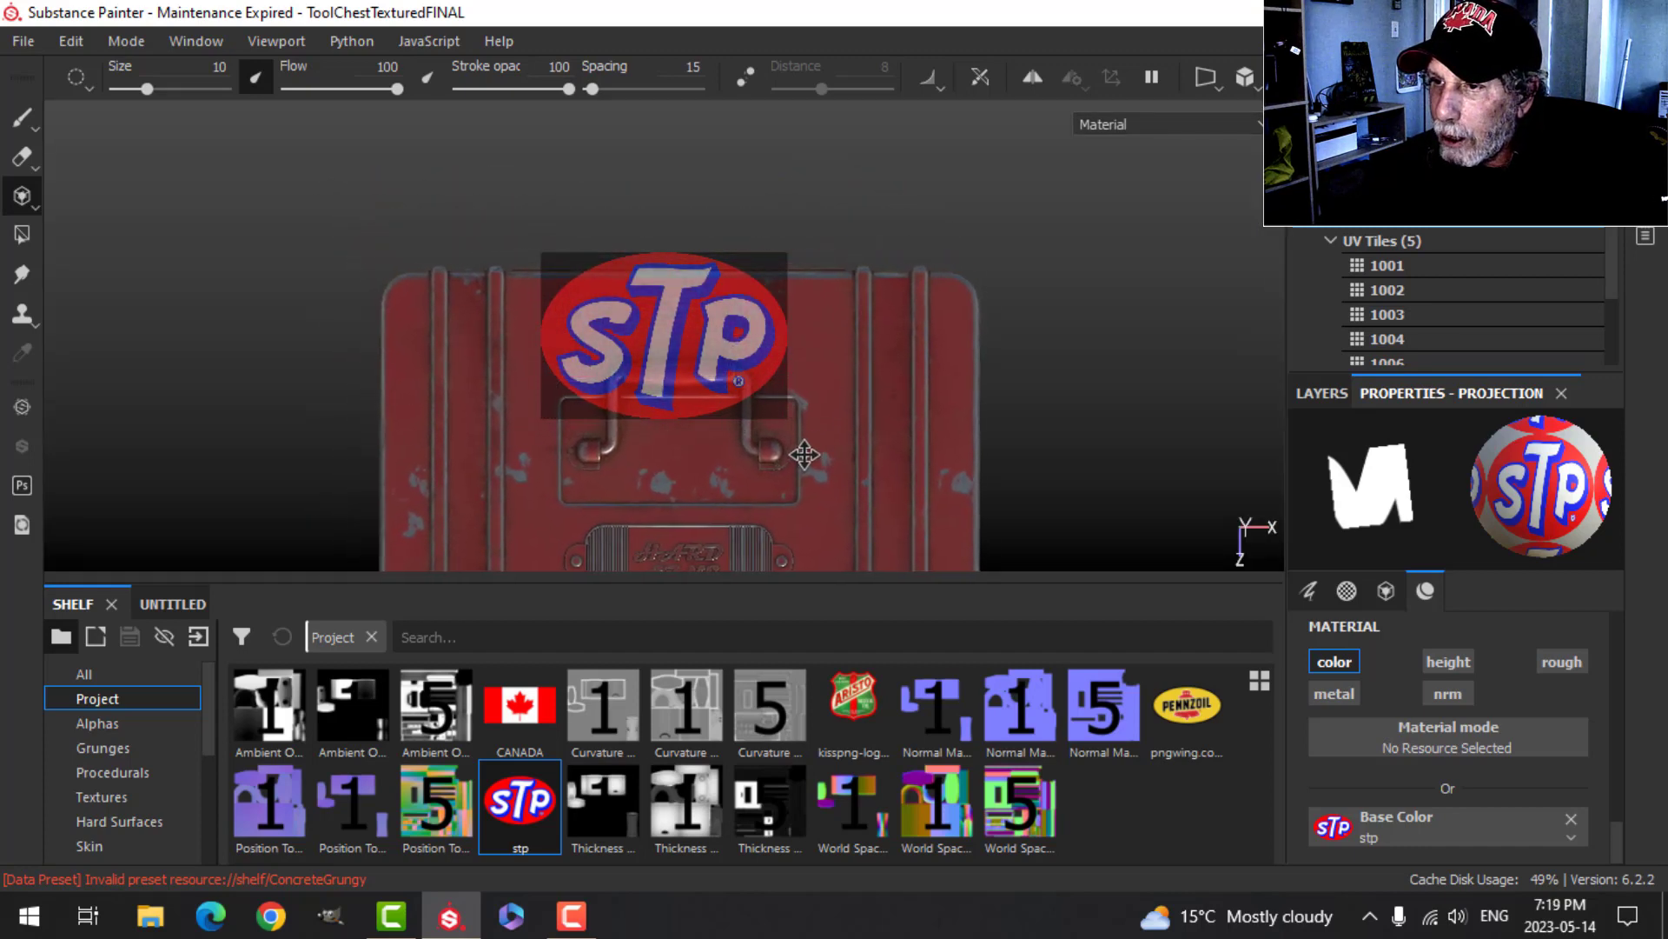
pyautogui.press('s')
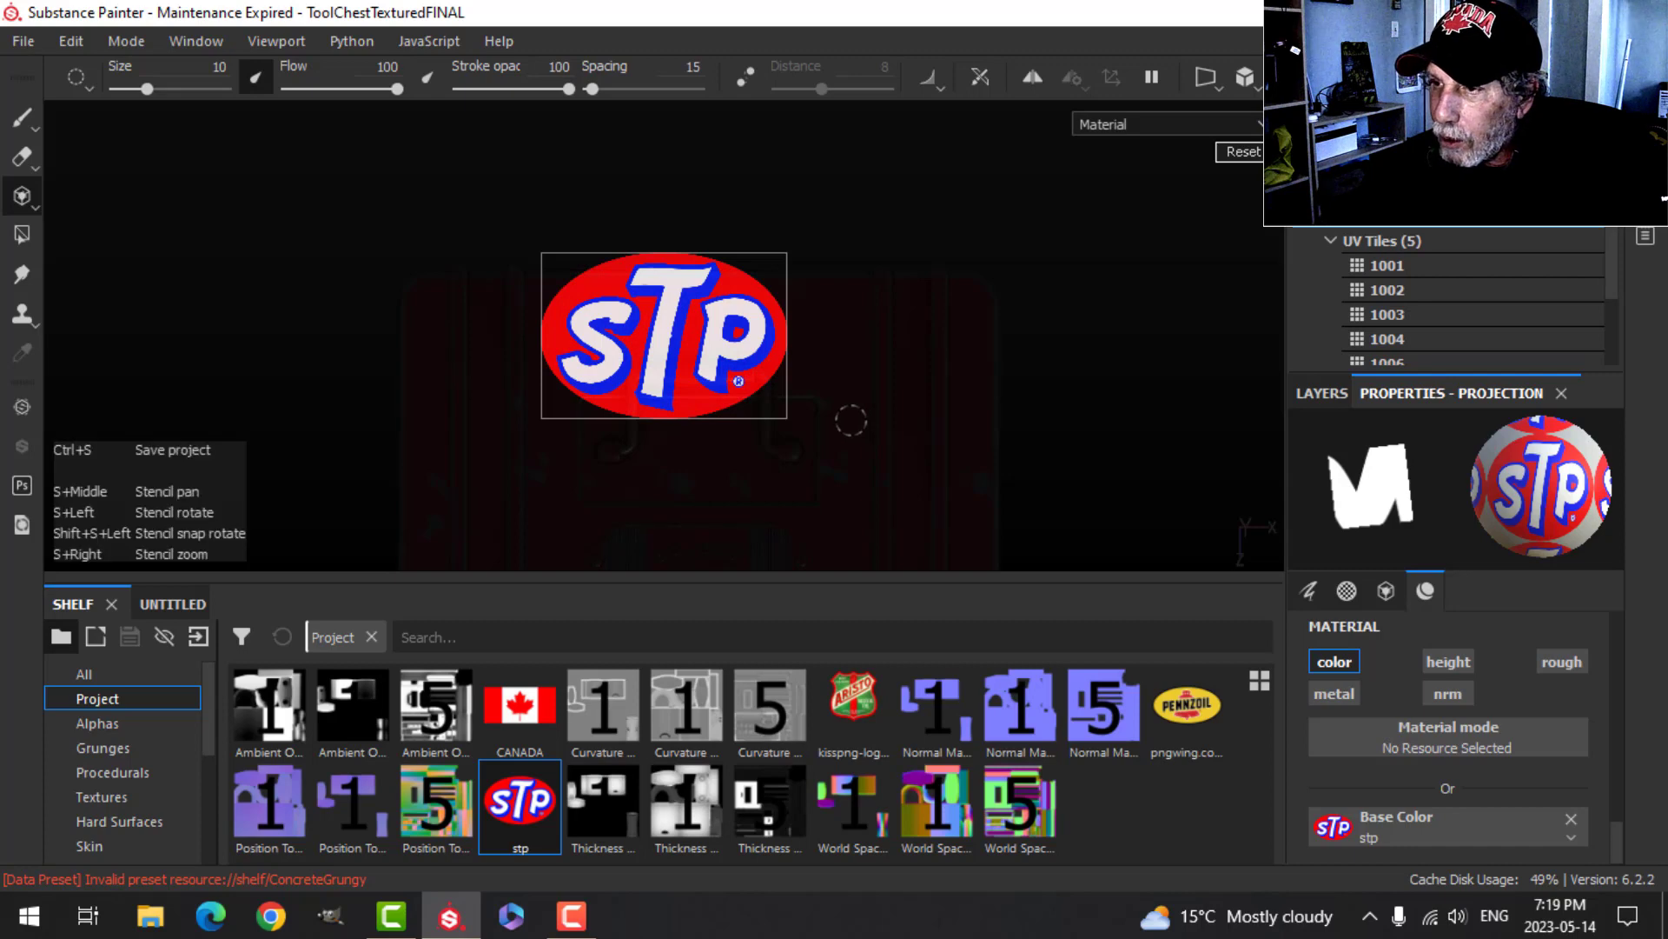
pyautogui.moveTo(849, 418); pyautogui.dragTo(842, 326, button='right')
pyautogui.moveTo(858, 329); pyautogui.dragTo(973, 362, button='middle')
pyautogui.scroll(3, 913, 335)
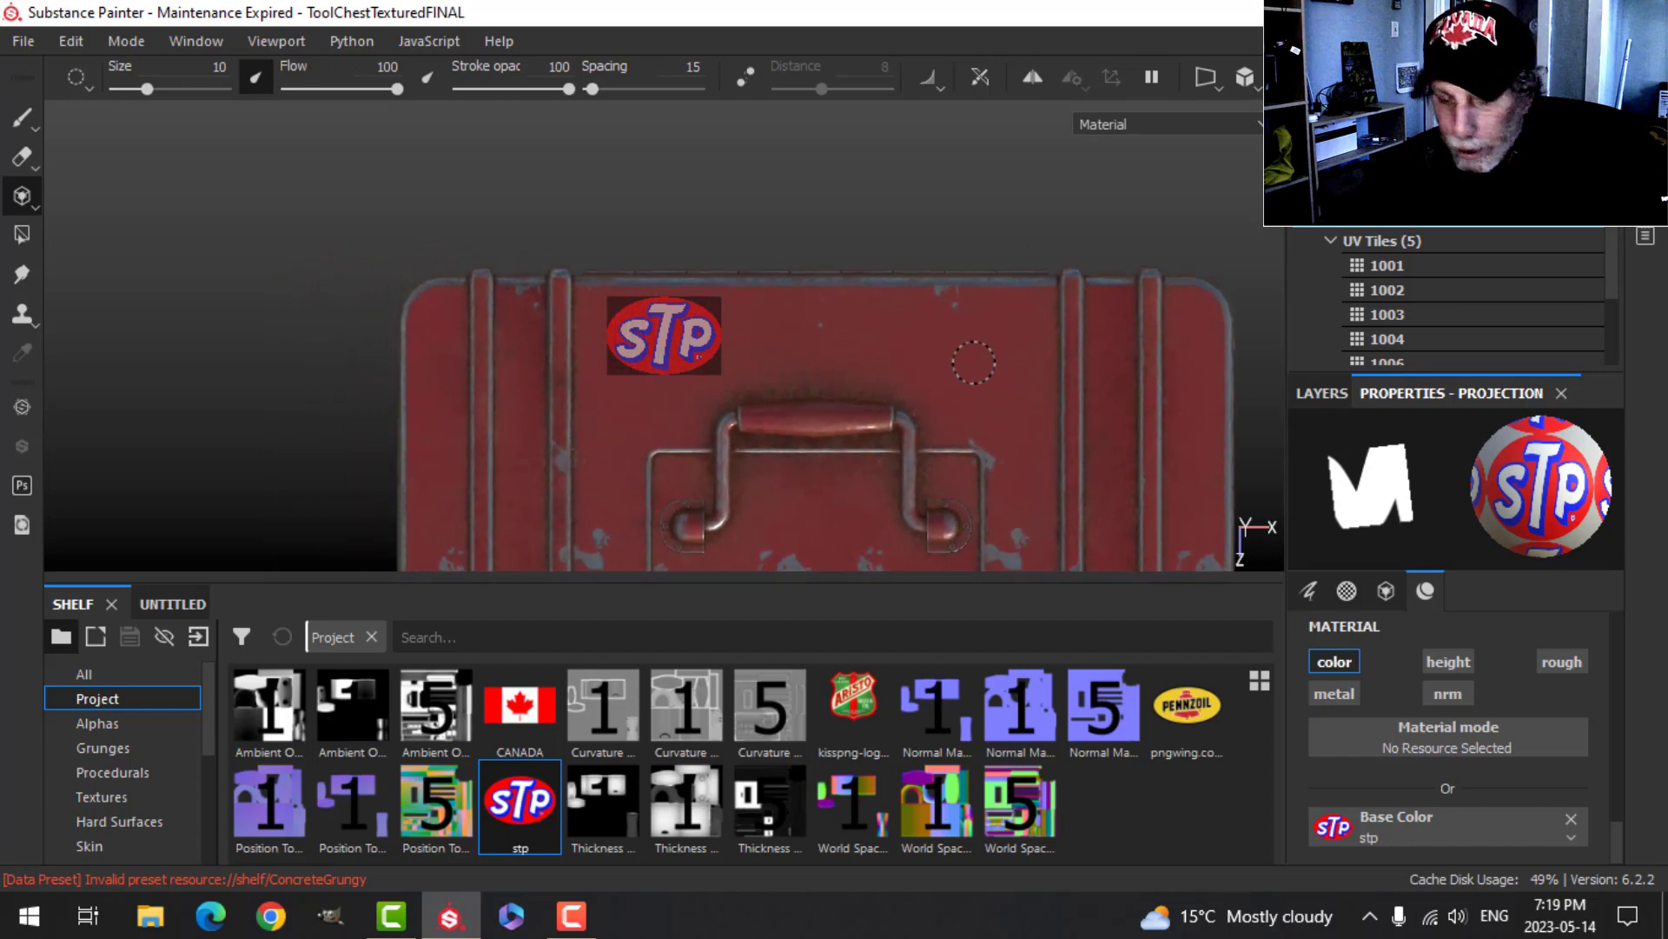
# - Enlarge the STP stencil slightly and paint the decal onto the lid, up and left of the handle
pyautogui.press('s')
pyautogui.moveTo(960, 365); pyautogui.dragTo(960, 400, button='right')
pyautogui.moveTo(942, 380); pyautogui.dragTo(939, 364, button='middle')
pyautogui.moveTo(587, 338)
pyautogui.mouseDown()
pyautogui.moveTo(621, 326)
pyautogui.moveTo(635, 350)
pyautogui.mouseUp()
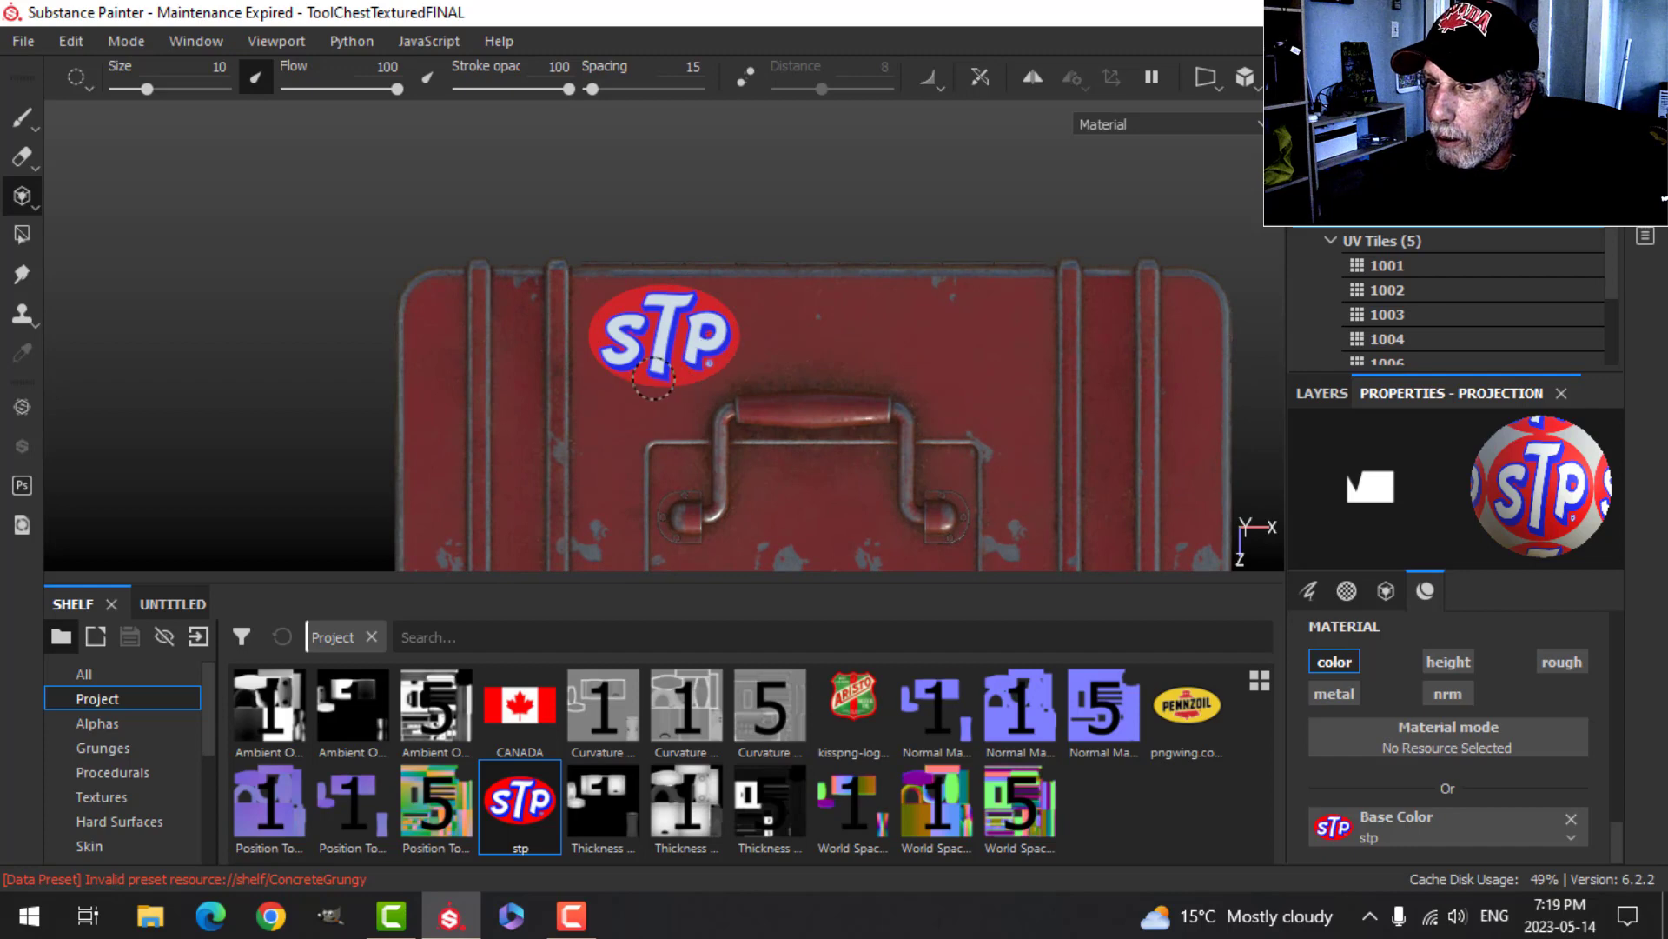
# - Switch to the Paint tool and examine the STP decal on the lid from several angles
pyautogui.scroll(-4, 905, 343)
pyautogui.click(26, 121)
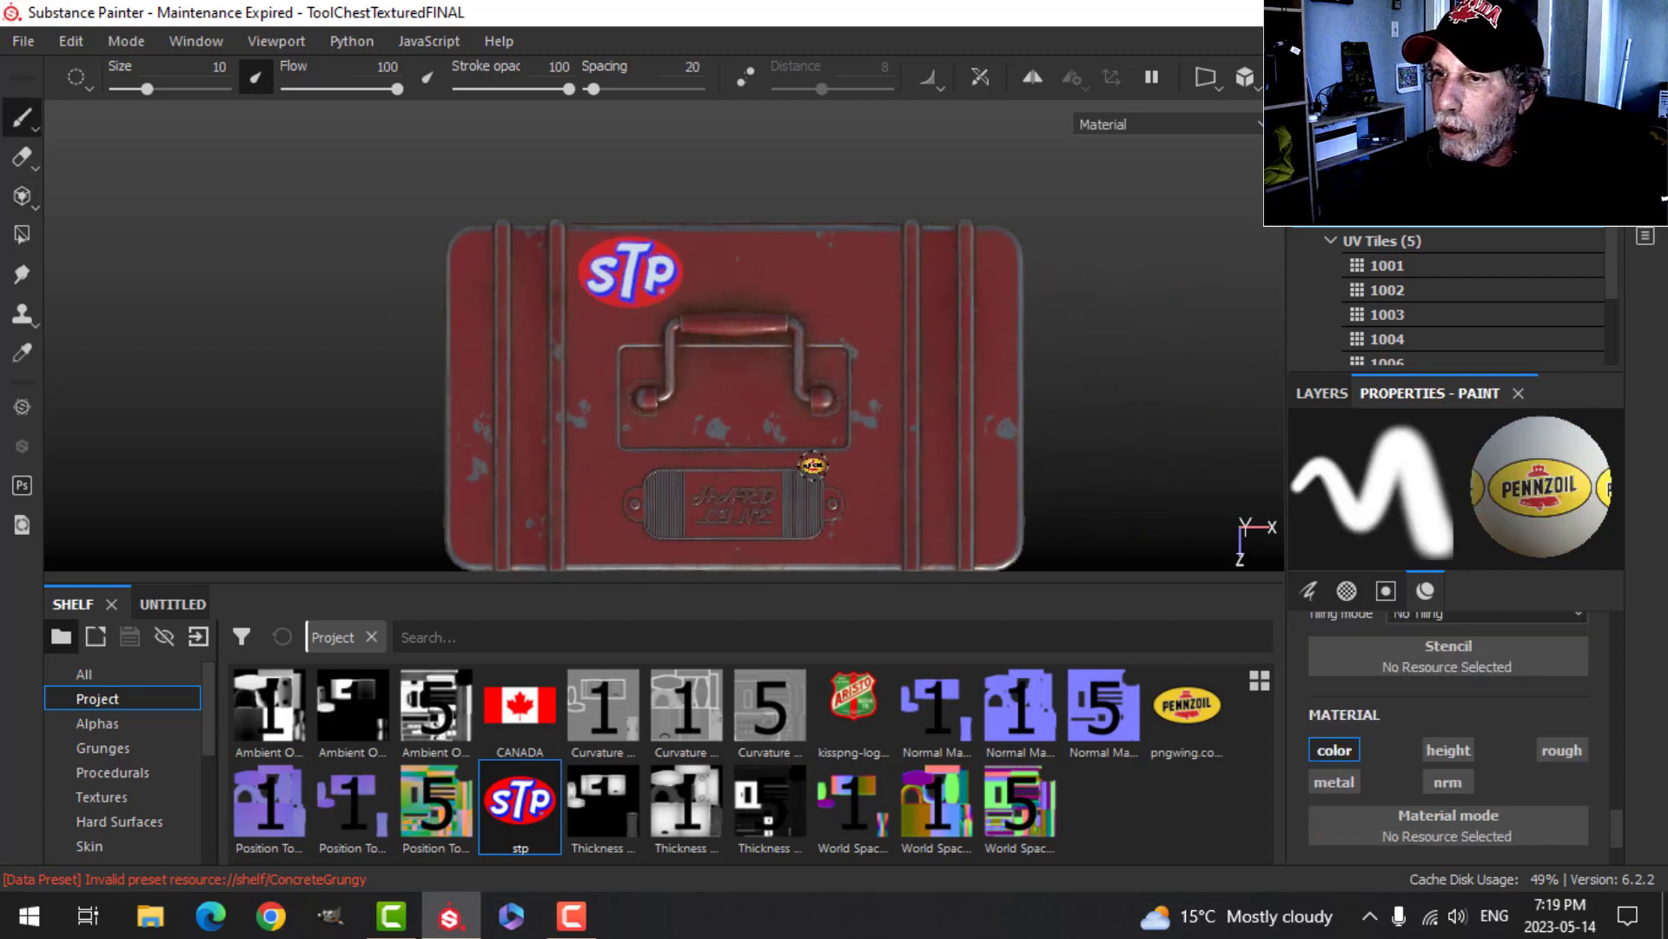
pyautogui.moveTo(814, 464)
pyautogui.keyDown('alt'); pyautogui.mouseDown()
pyautogui.moveTo(819, 365)
pyautogui.moveTo(894, 395)
pyautogui.mouseUp(); pyautogui.keyUp('alt')
pyautogui.keyDown('alt'); pyautogui.moveTo(916, 462); pyautogui.dragTo(755, 343, button='middle'); pyautogui.keyUp('alt')
pyautogui.keyDown('alt'); pyautogui.moveTo(755, 342); pyautogui.dragTo(691, 201); pyautogui.keyUp('alt')
pyautogui.keyDown('alt'); pyautogui.moveTo(871, 346); pyautogui.dragTo(866, 468, button='middle'); pyautogui.keyUp('alt')
pyautogui.keyDown('alt'); pyautogui.keyDown('shift'); pyautogui.moveTo(898, 406); pyautogui.dragTo(885, 442); pyautogui.keyUp('shift'); pyautogui.keyUp('alt')
pyautogui.keyDown('alt'); pyautogui.moveTo(811, 379); pyautogui.dragTo(872, 389, button='middle'); pyautogui.keyUp('alt')
pyautogui.scroll(3, 872, 388)
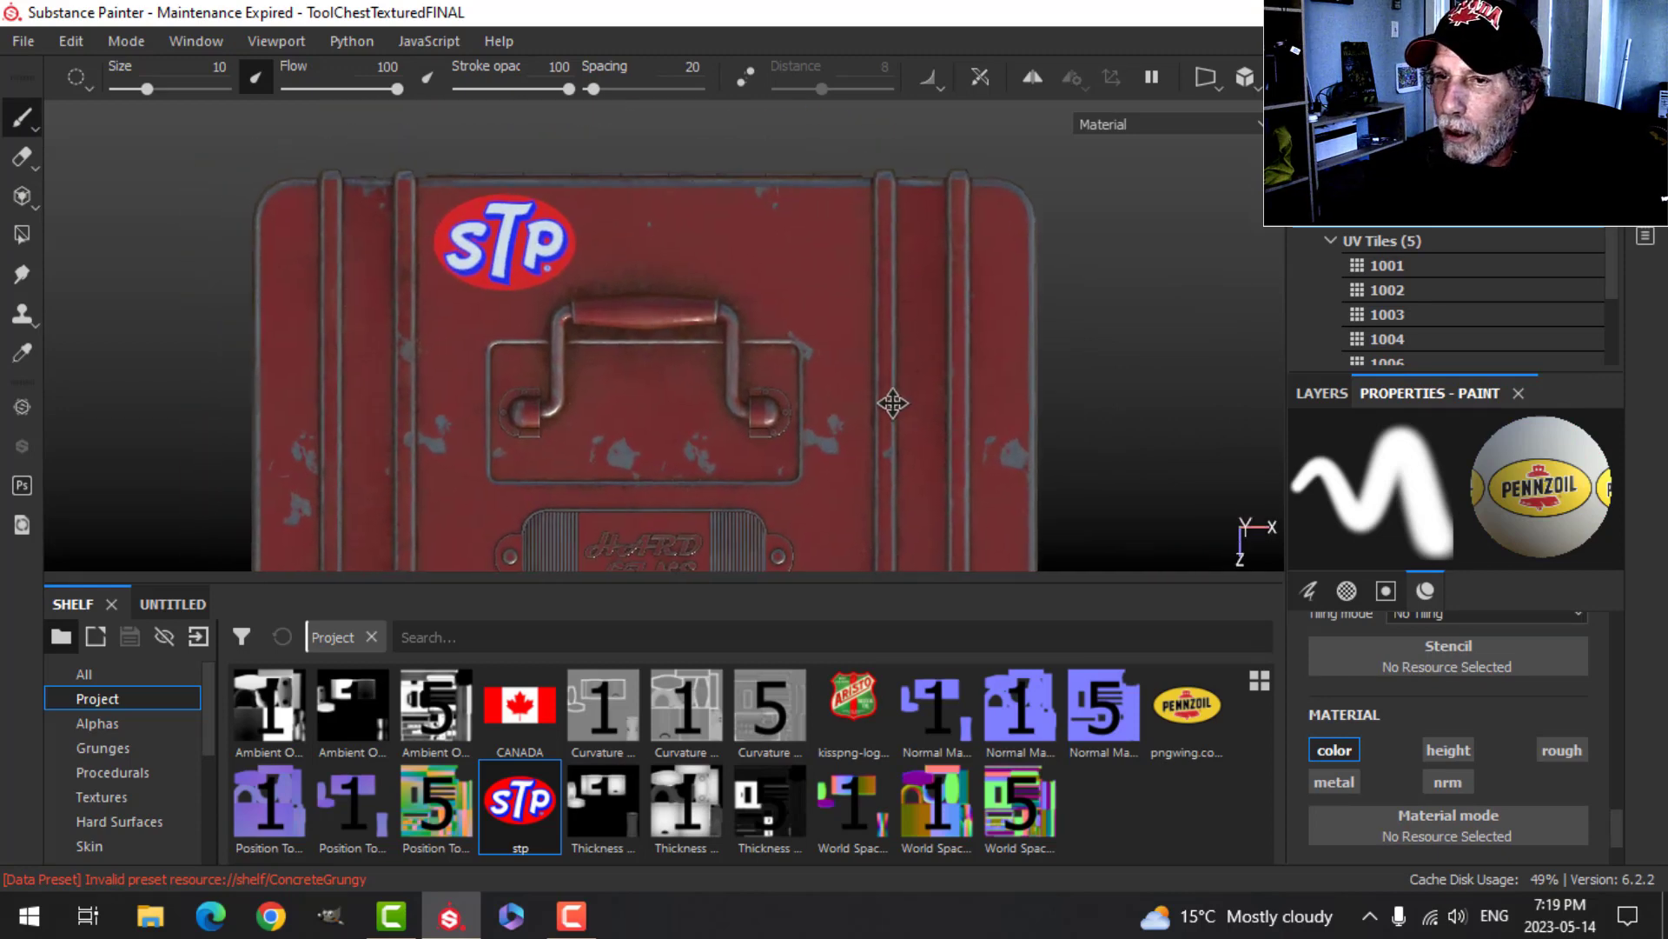
# - Set the CANADA image as the Projection tool's base color and line the stencil up on the lid, up and right of the handle
pyautogui.click(24, 193)
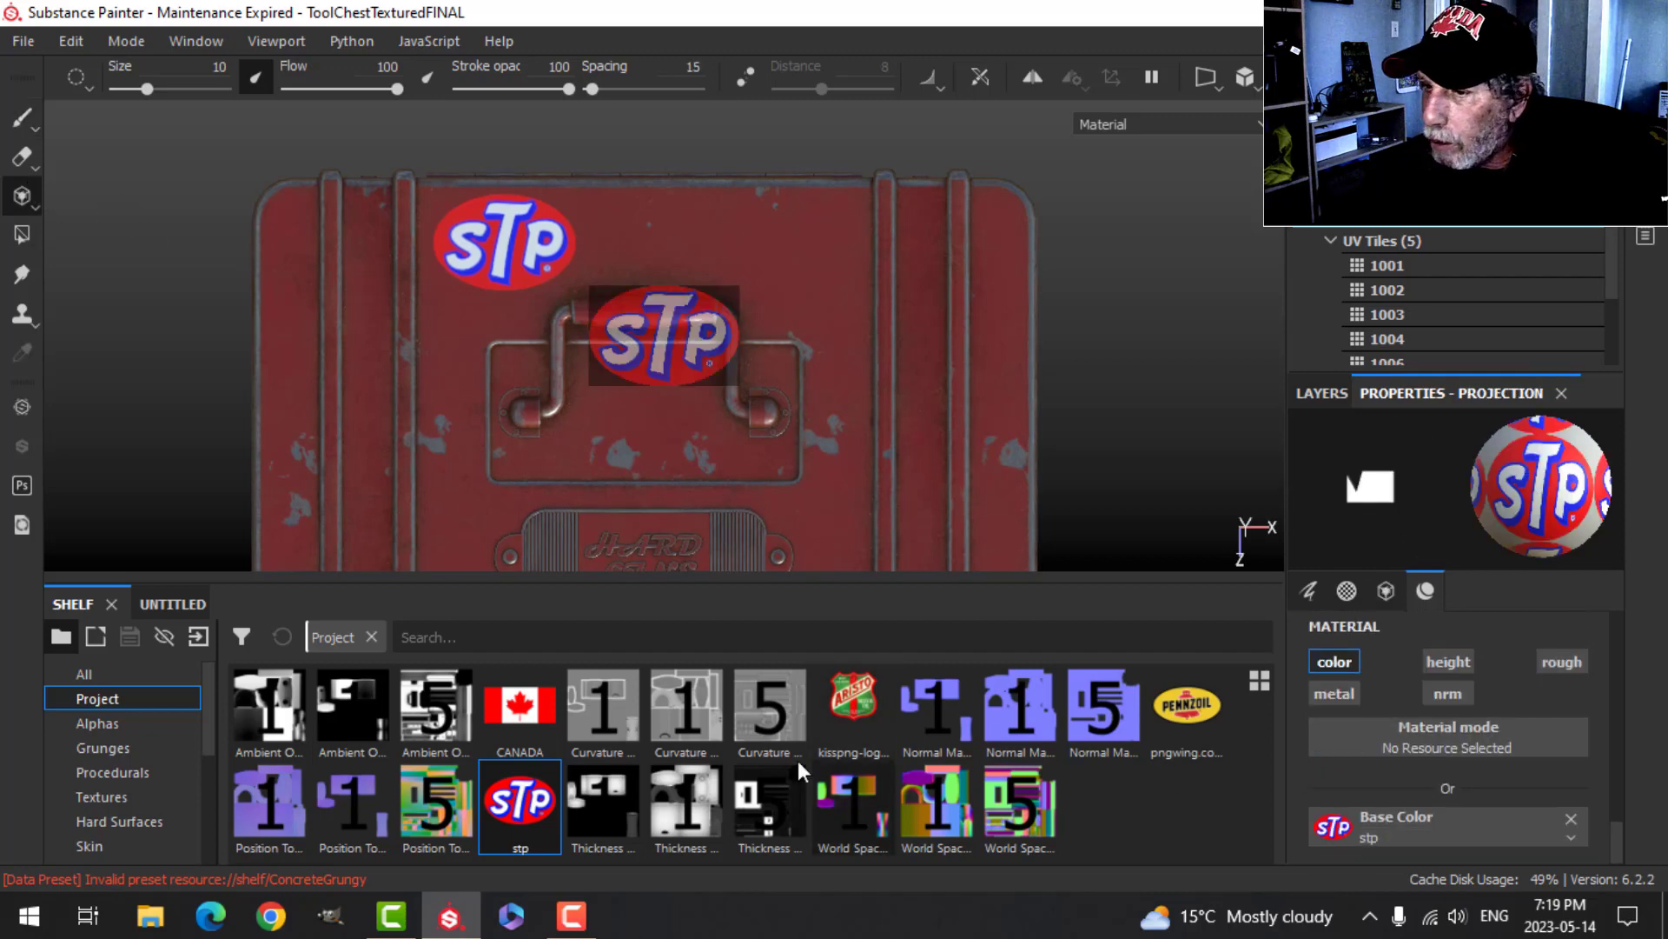
pyautogui.moveTo(497, 718); pyautogui.dragTo(1425, 829)
pyautogui.moveTo(847, 389); pyautogui.dragTo(823, 448, button='middle')
pyautogui.scroll(1, 812, 437)
# - Tilt the Canadian flag stencil slightly counterclockwise and paint the flag decal onto the lid
pyautogui.press('s')
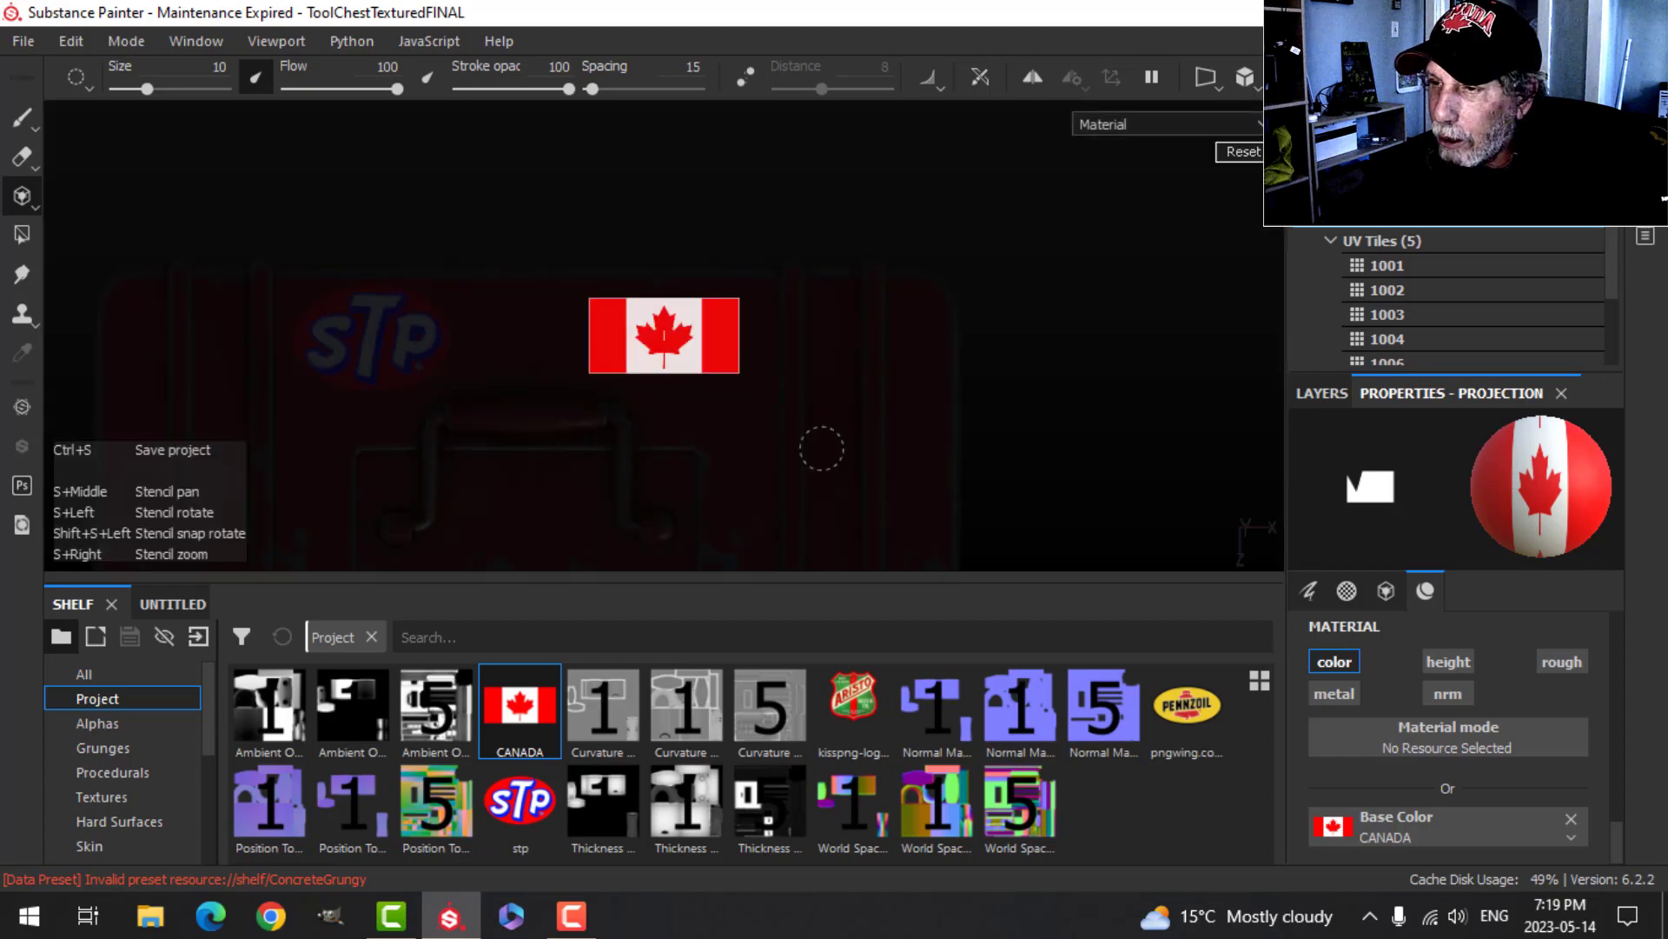
pyautogui.moveTo(822, 449); pyautogui.dragTo(819, 429)
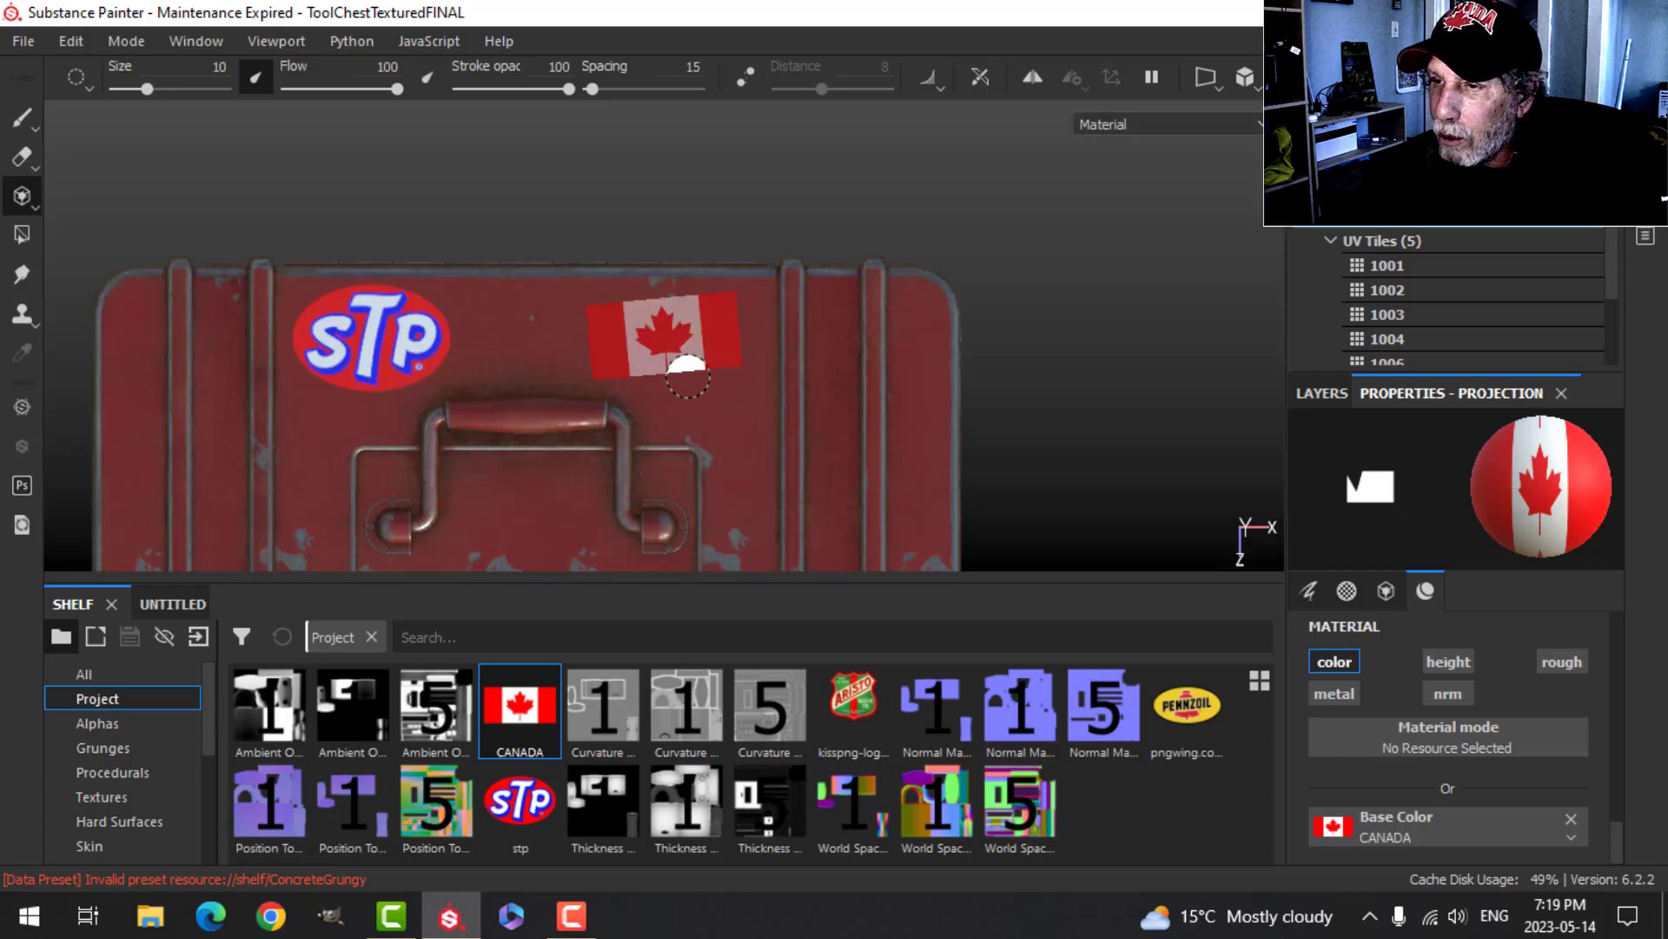
pyautogui.keyDown('alt'); pyautogui.moveTo(688, 376); pyautogui.dragTo(685, 371, button='middle'); pyautogui.keyUp('alt')
pyautogui.moveTo(572, 310); pyautogui.dragTo(563, 353)
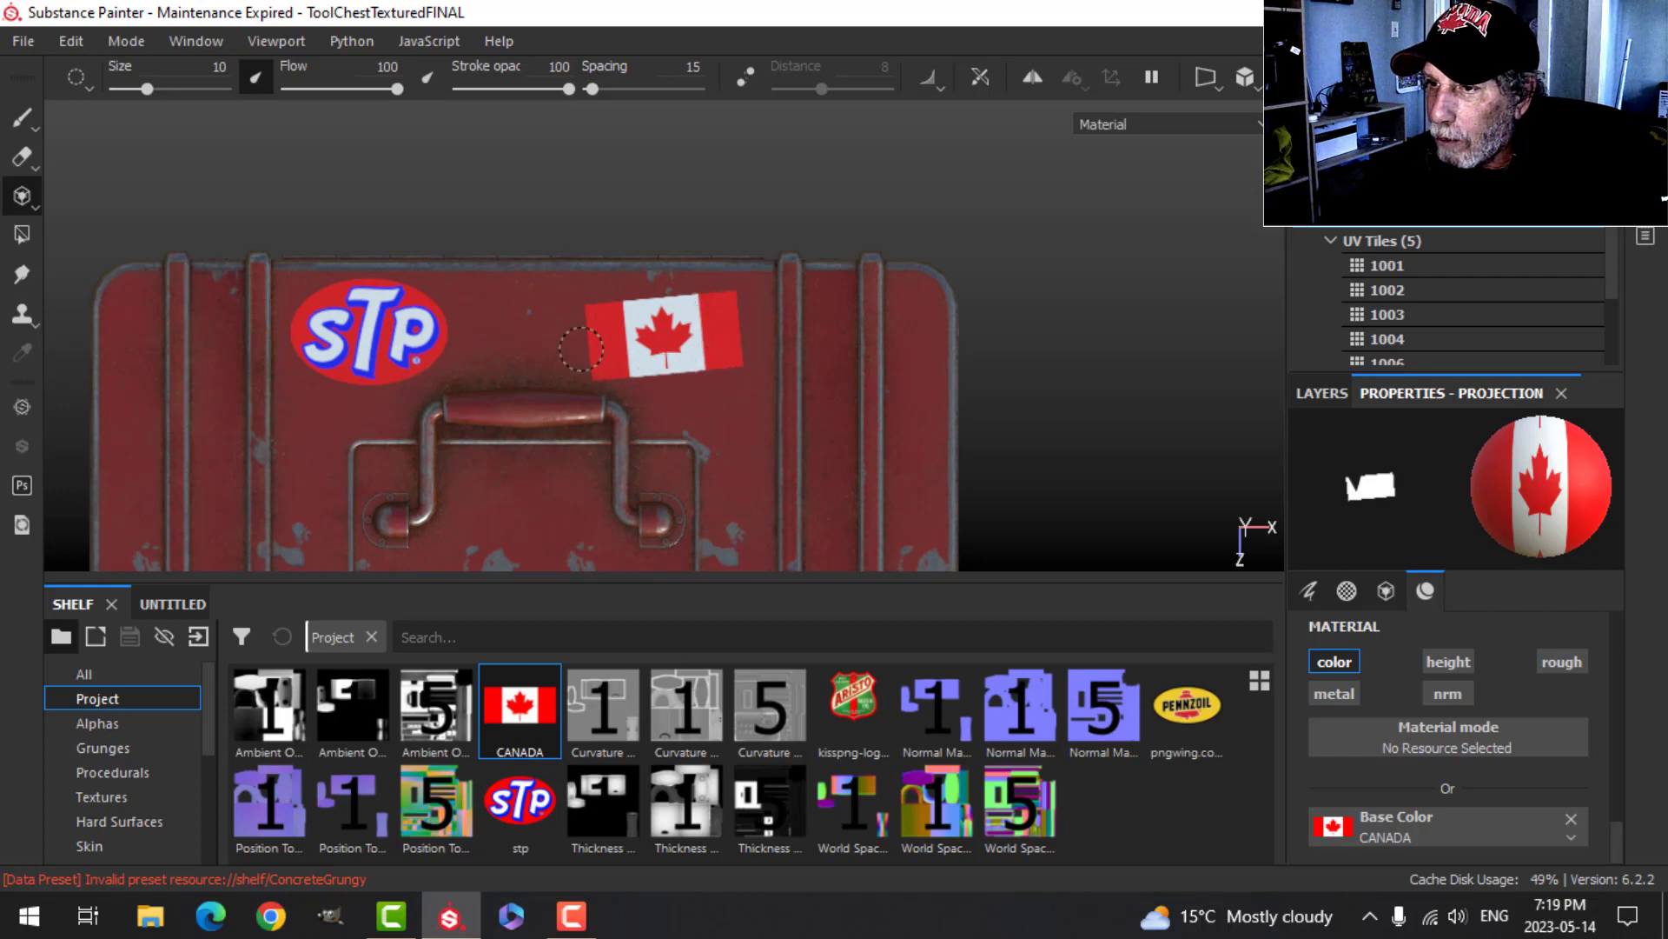
# - Switch to the Paint tool, remove the Pennzoil image from its base color and review the decals around the chest
pyautogui.click(39, 131)
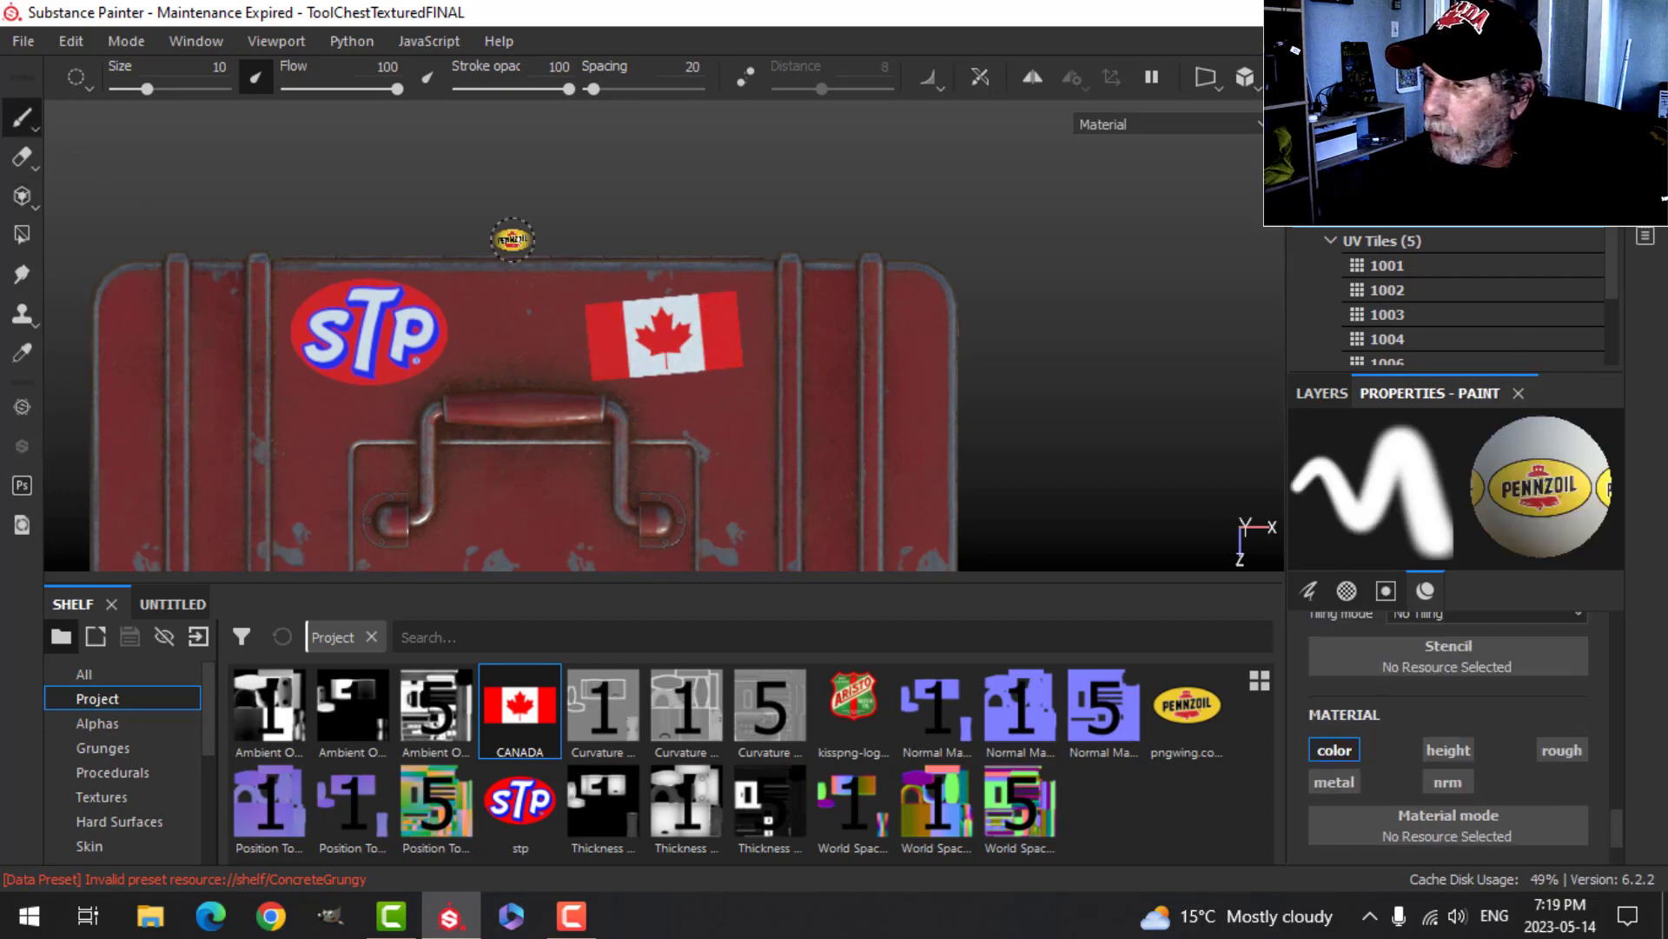
pyautogui.click(1570, 813)
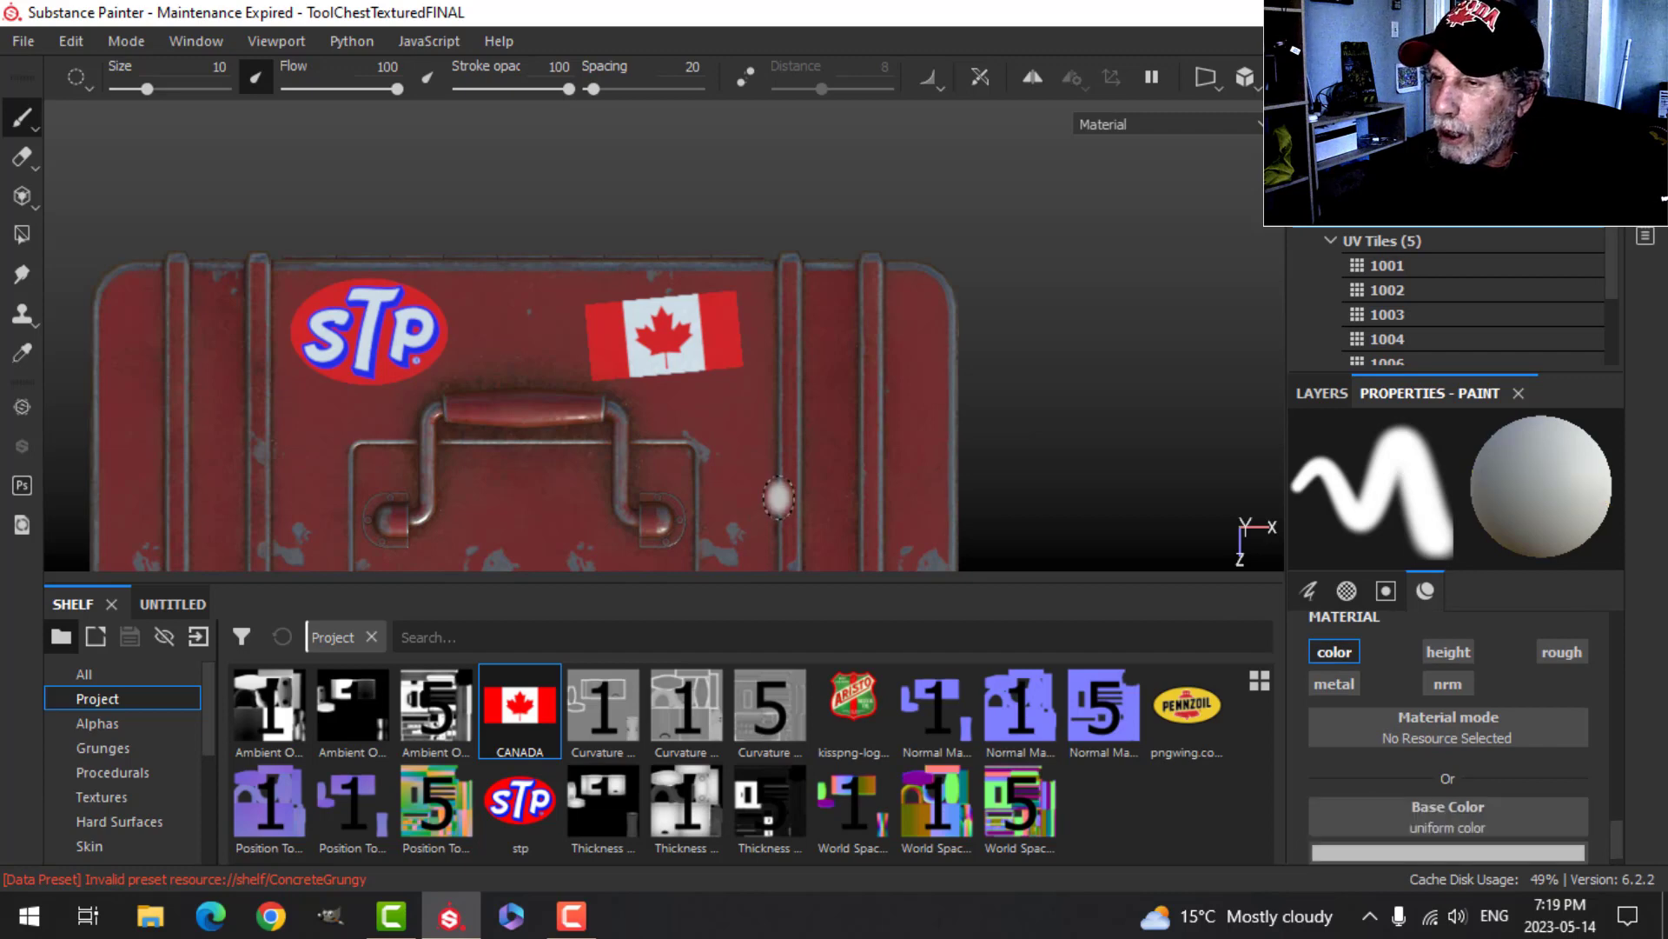
pyautogui.keyDown('alt'); pyautogui.moveTo(774, 484); pyautogui.dragTo(869, 344); pyautogui.keyUp('alt')
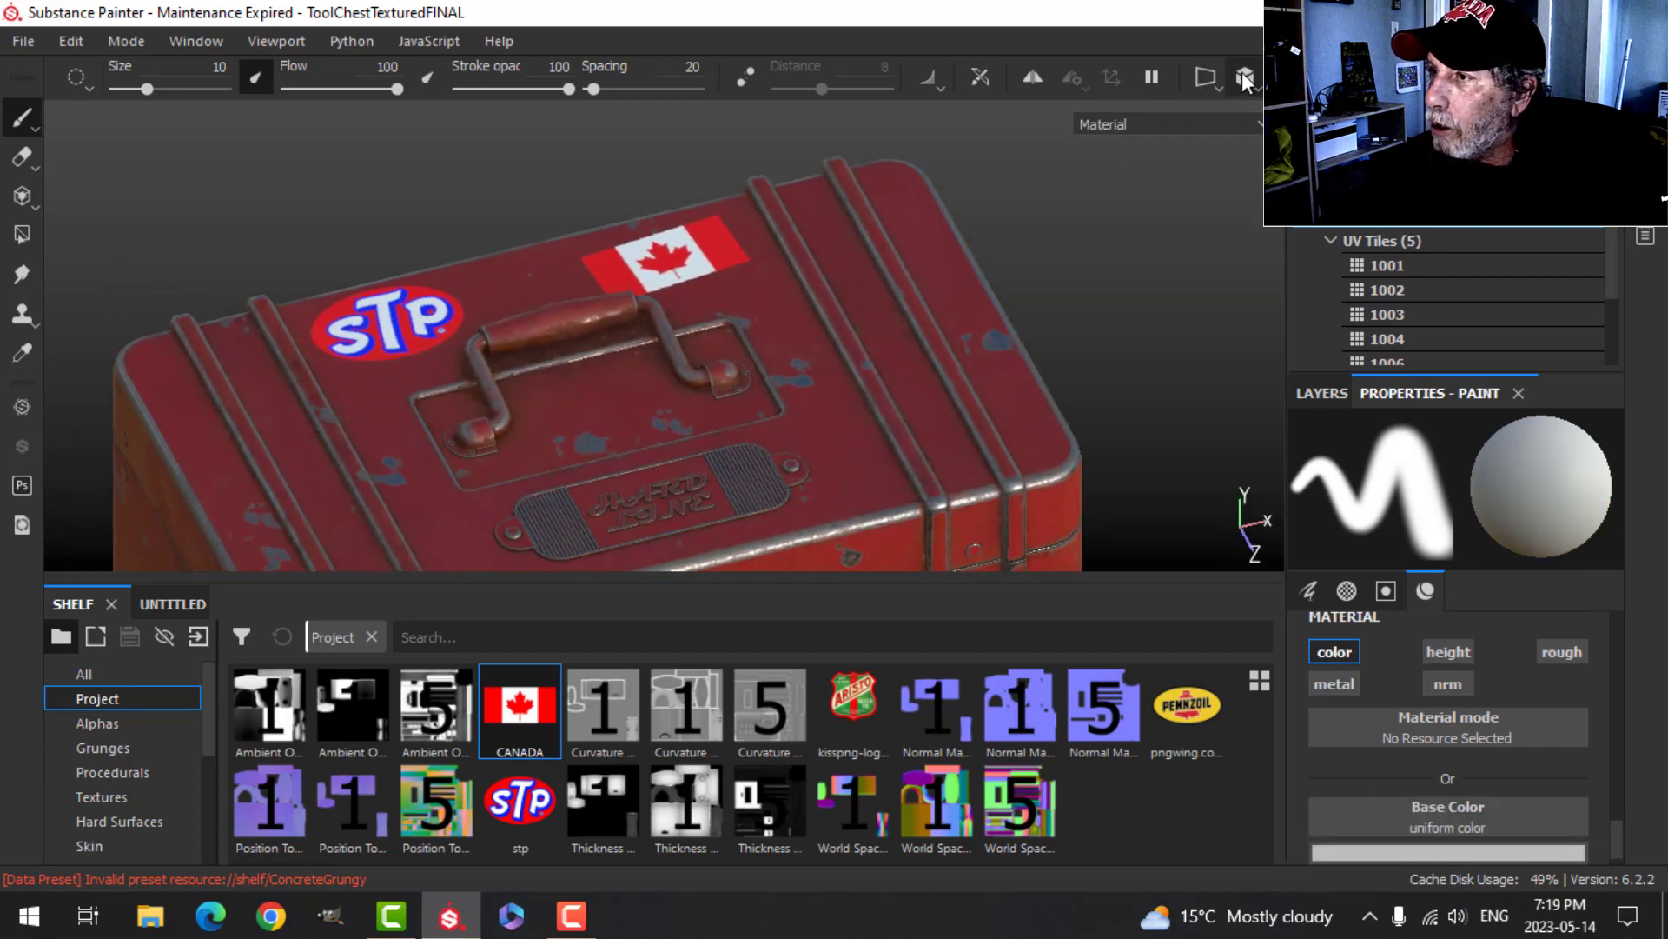
pyautogui.scroll(-5, 900, 347)
pyautogui.keyDown('alt'); pyautogui.moveTo(954, 426); pyautogui.dragTo(932, 339, button='middle'); pyautogui.keyUp('alt')
pyautogui.keyDown('alt'); pyautogui.moveTo(903, 421); pyautogui.dragTo(560, 428); pyautogui.keyUp('alt')
pyautogui.moveTo(844, 484)
pyautogui.keyDown('alt'); pyautogui.mouseDown()
pyautogui.moveTo(875, 369)
pyautogui.moveTo(881, 423)
pyautogui.moveTo(839, 382)
pyautogui.moveTo(779, 420)
pyautogui.moveTo(943, 413)
pyautogui.mouseUp(); pyautogui.keyUp('alt')
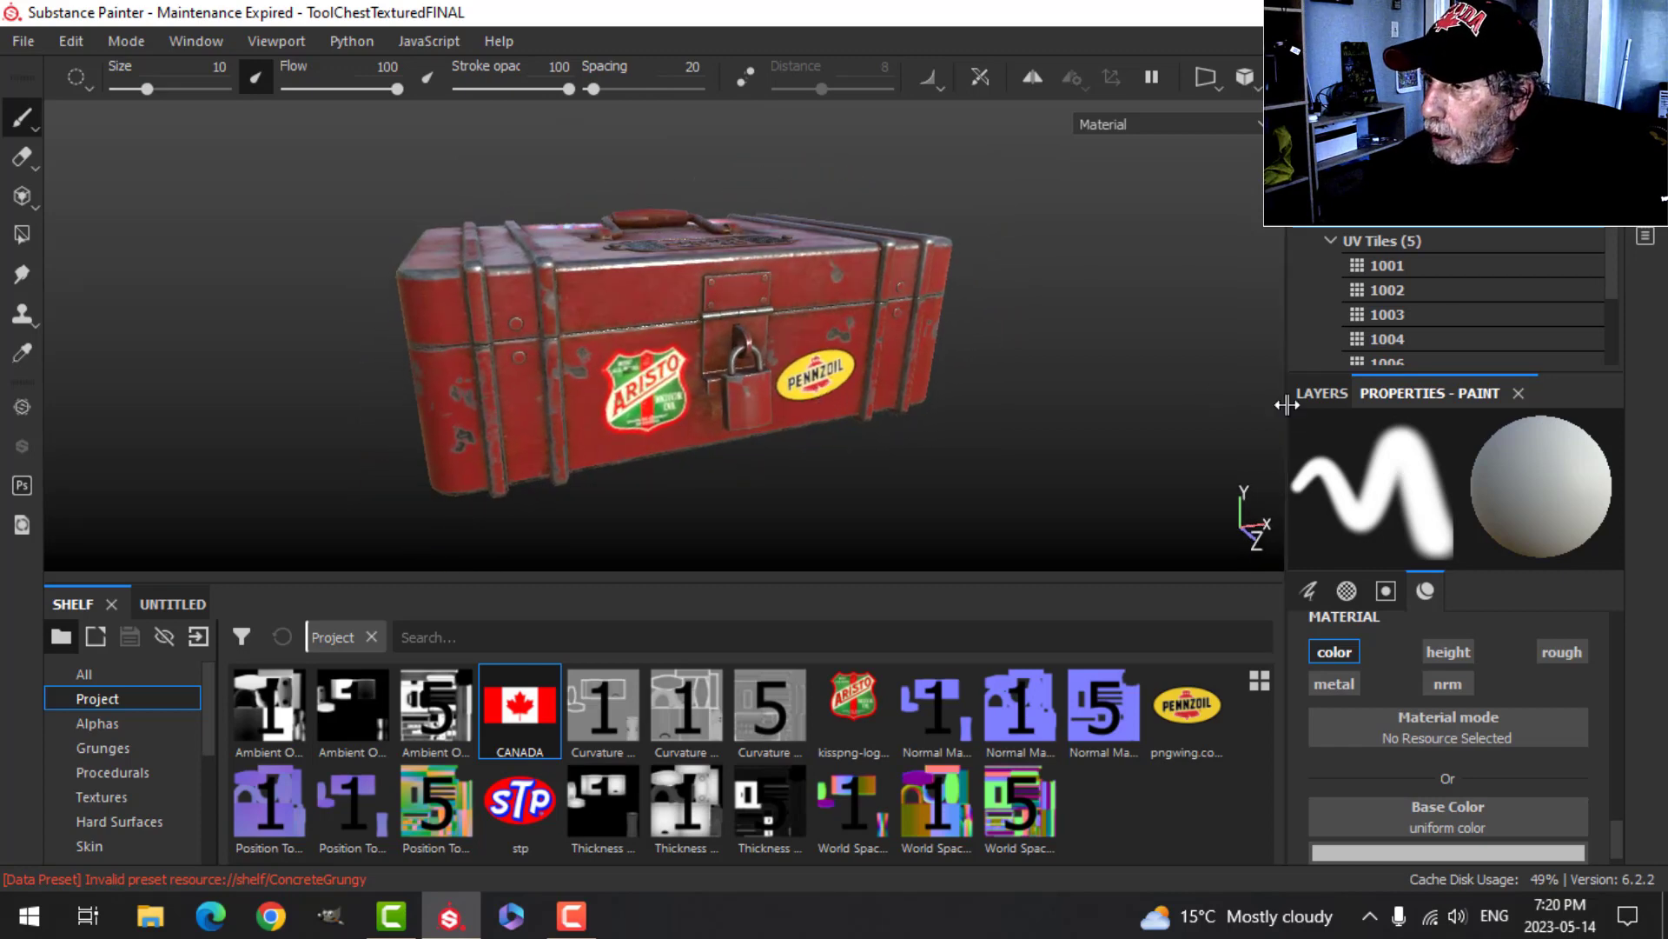
# - Rename the paint layer holding the decals as STICKERS
pyautogui.click(1317, 394)
pyautogui.doubleClick(1382, 485)
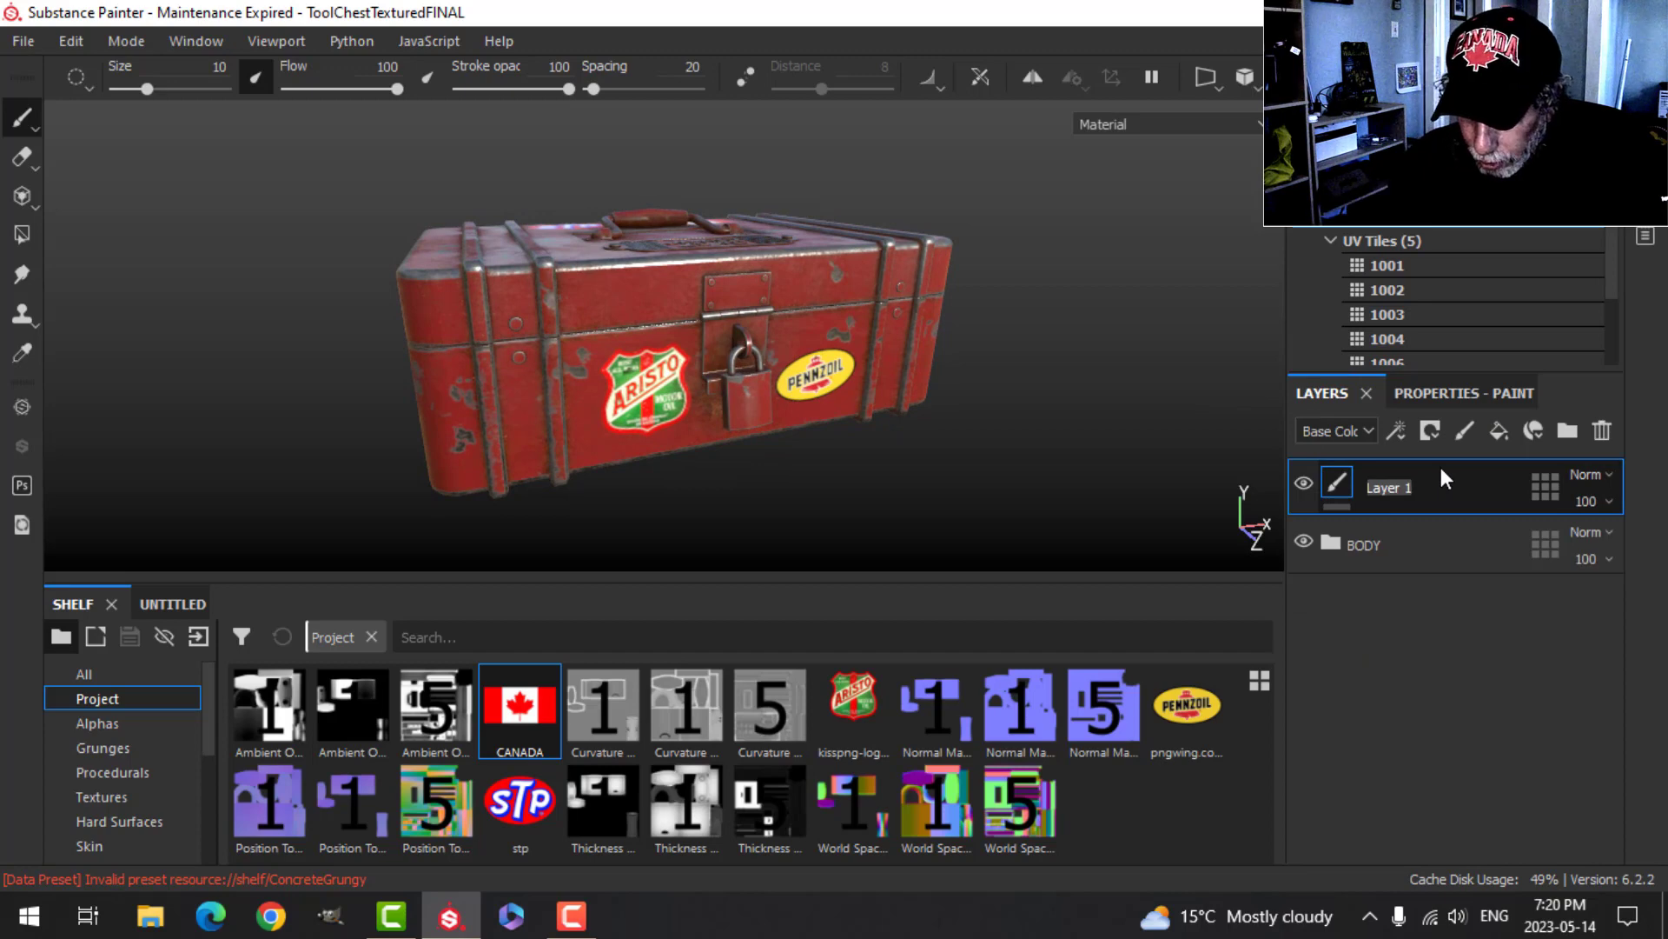
pyautogui.write('STICKERS')
pyautogui.press('Return')
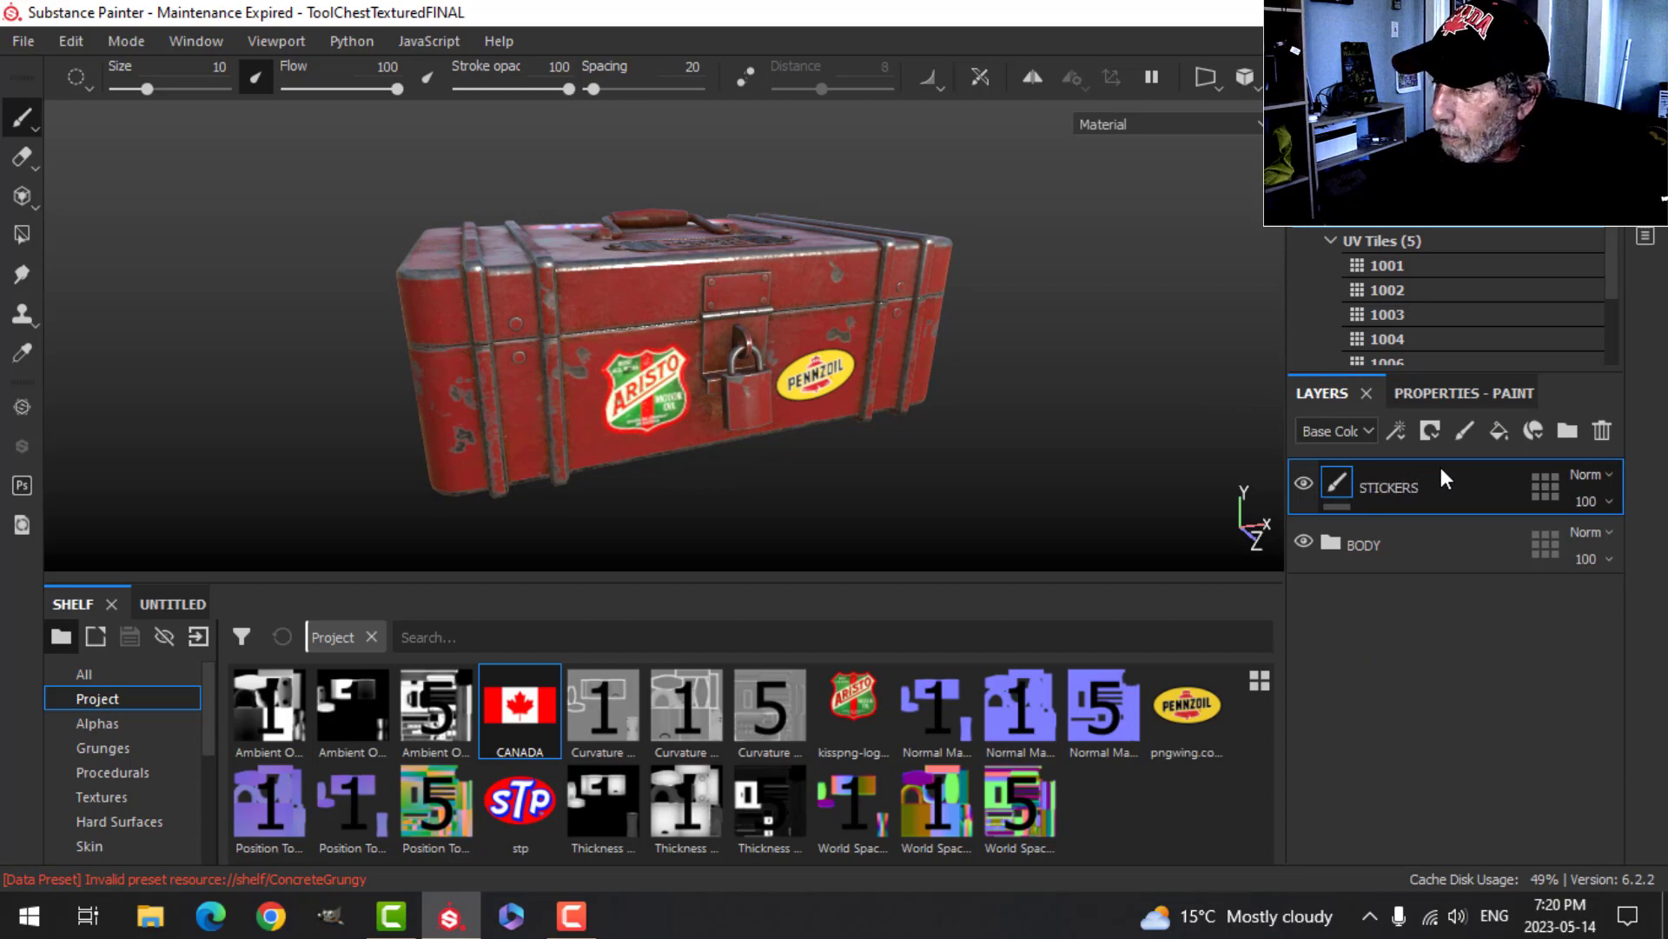
# - Add a filter to the STICKERS layer and set it to HSL Perceptive
pyautogui.click(1396, 432)
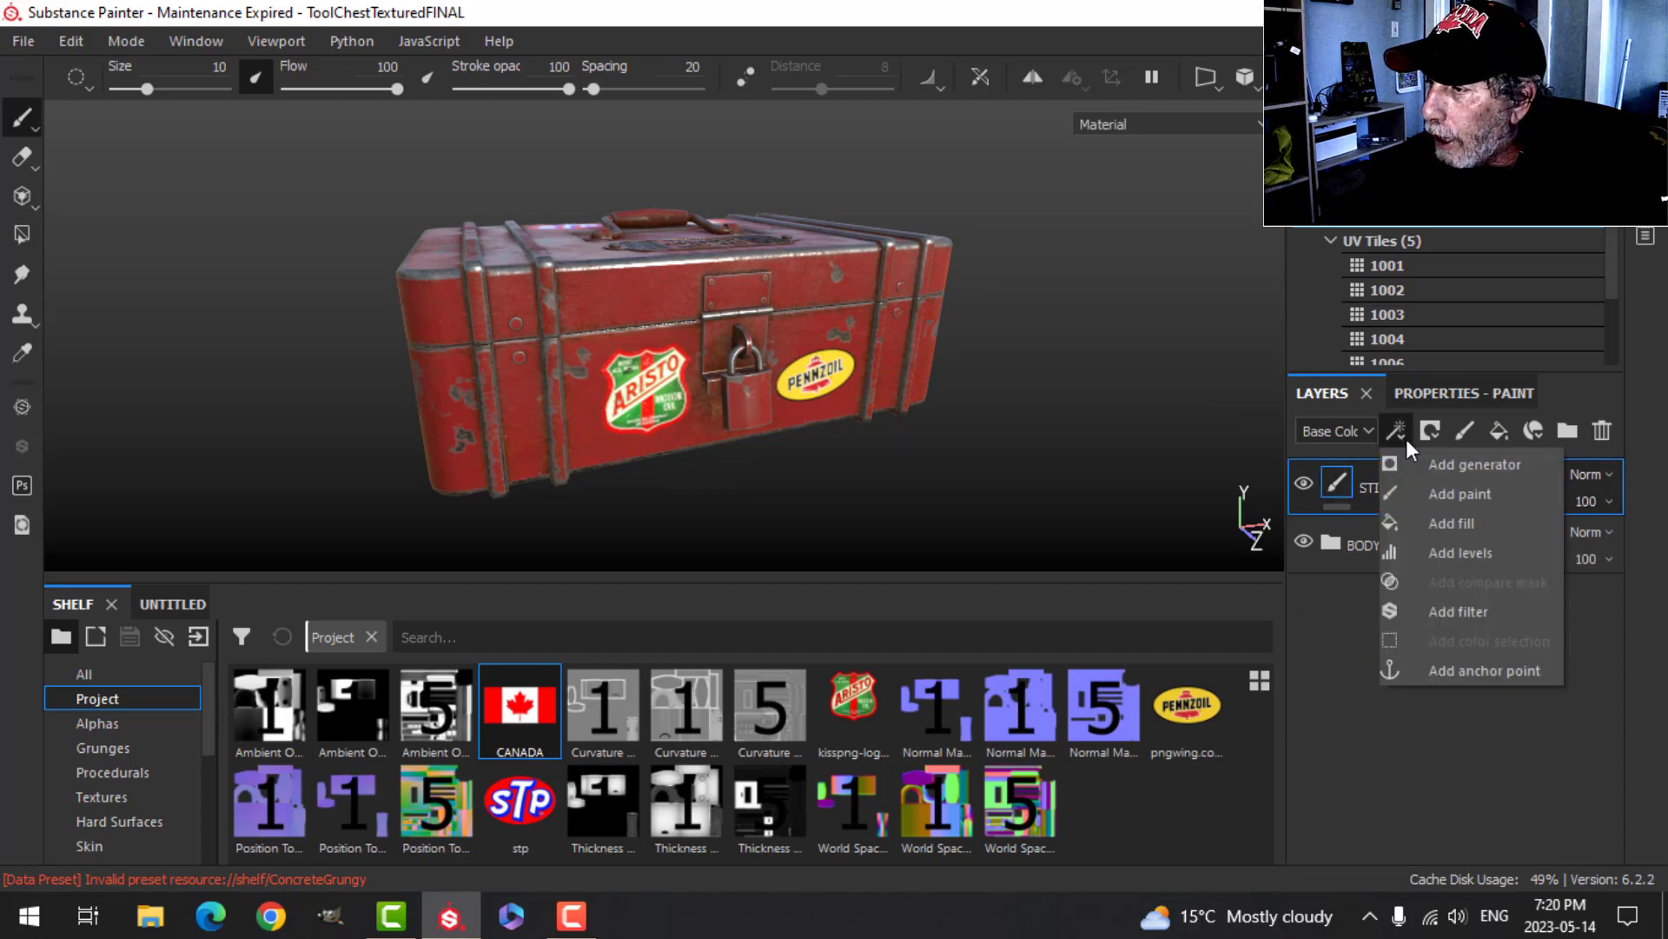
pyautogui.click(1478, 611)
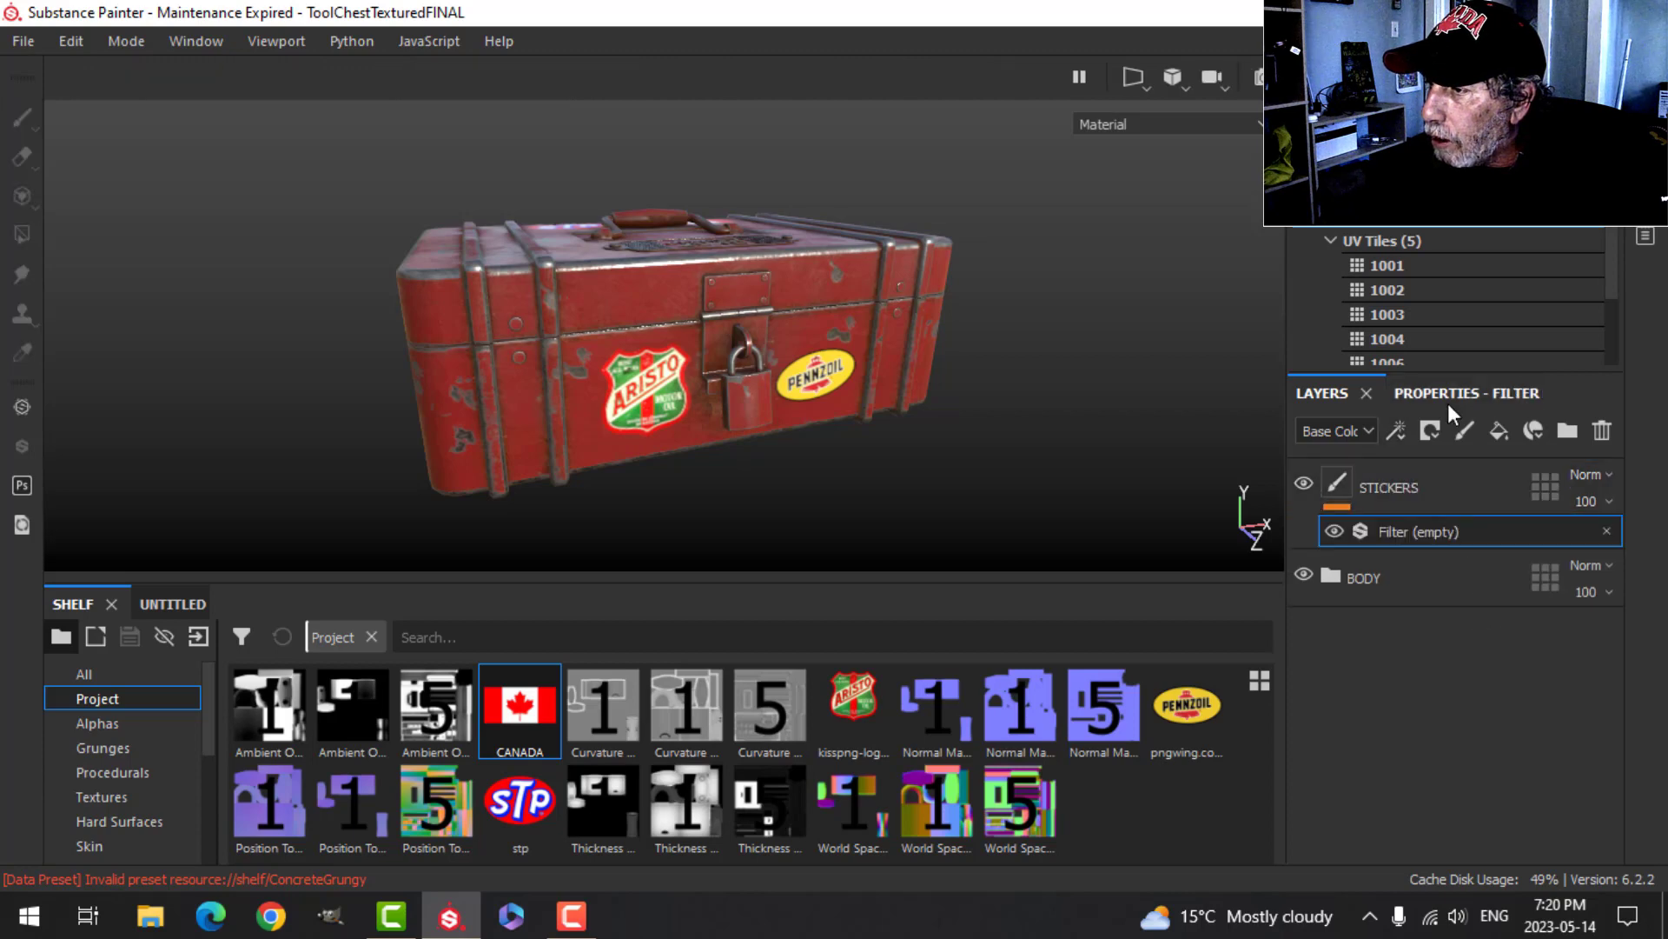
pyautogui.click(1451, 394)
pyautogui.click(1479, 519)
pyautogui.scroll(-5, 1477, 733)
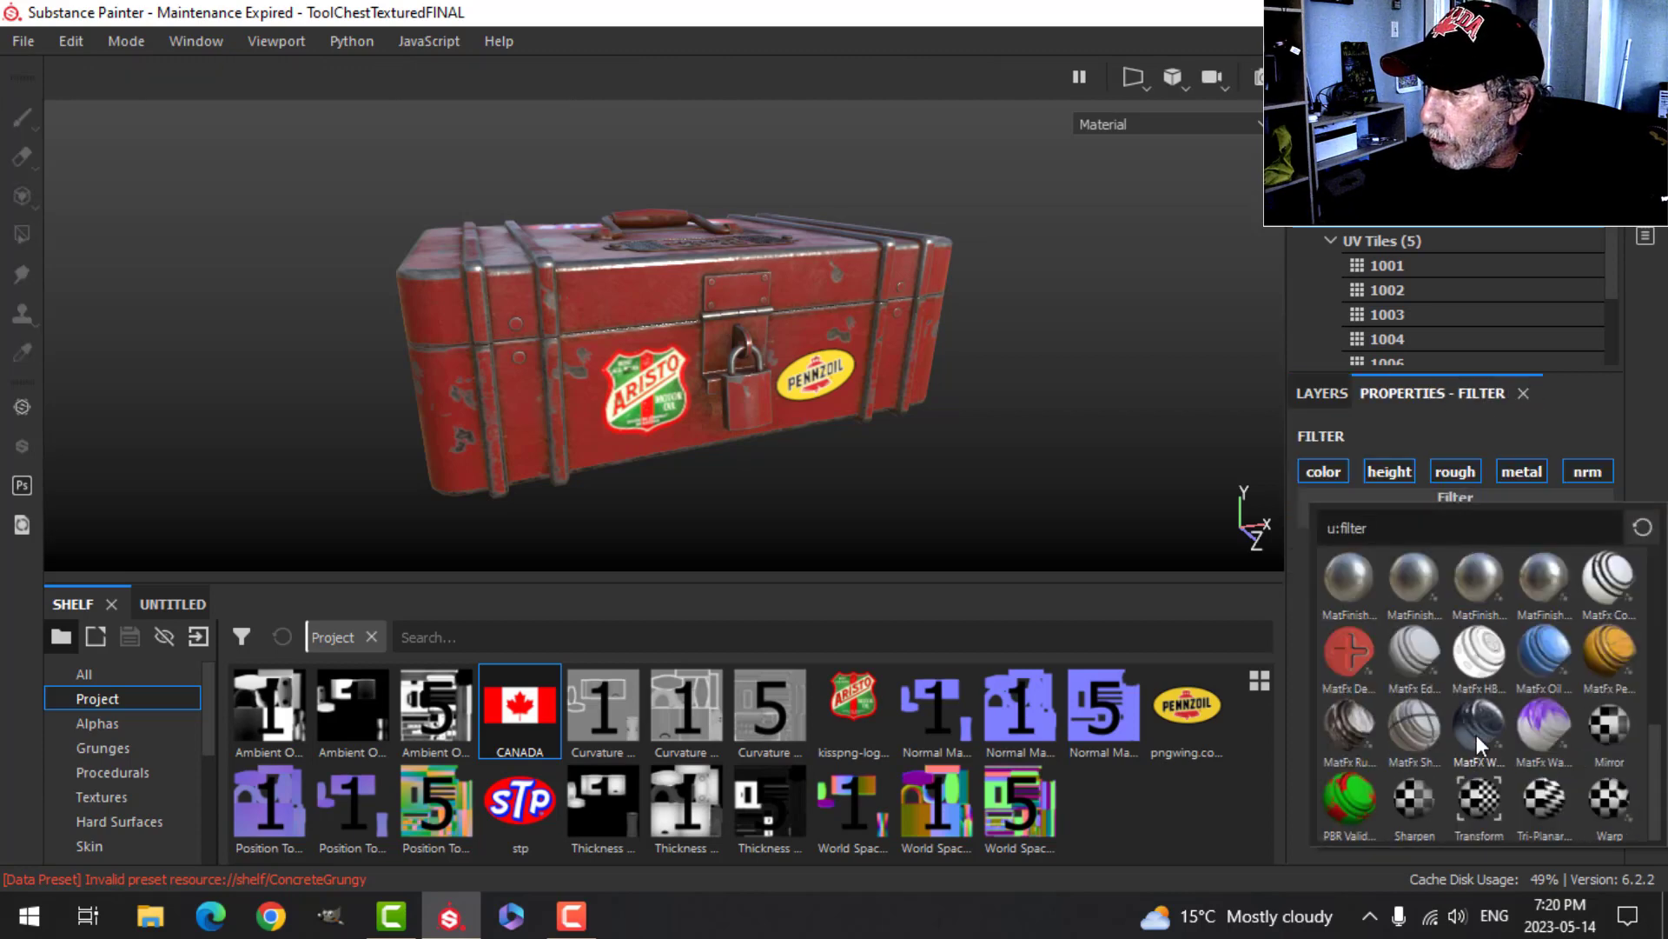
pyautogui.scroll(2, 1478, 675)
pyautogui.click(1486, 659)
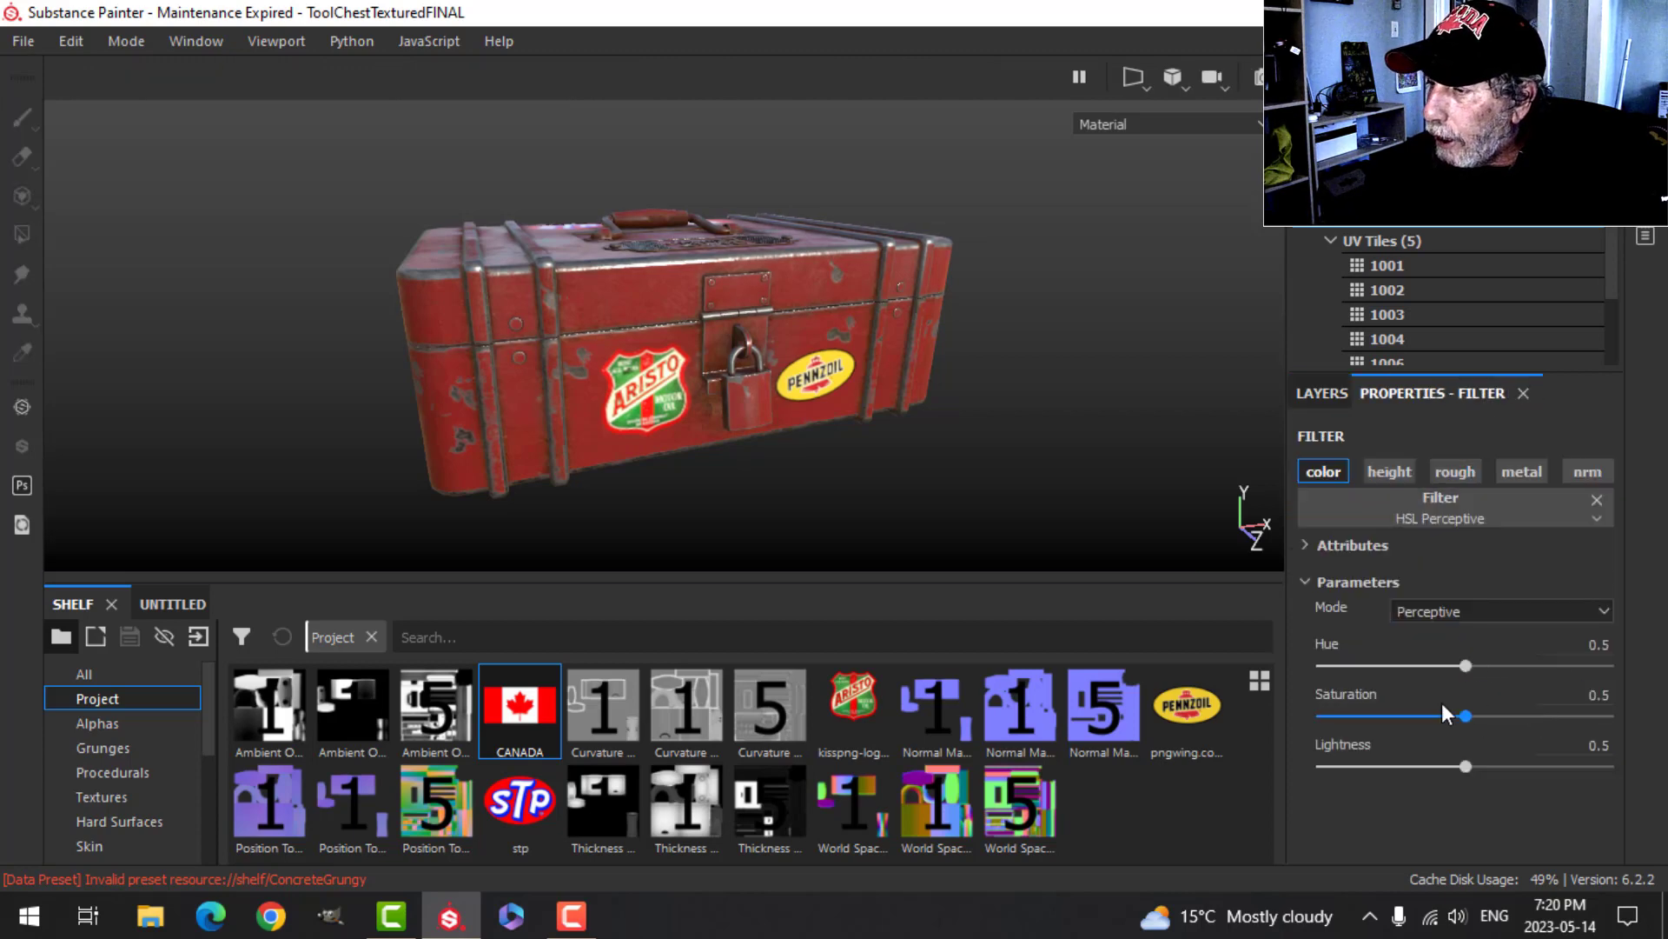
# - Darken the decals by setting the HSL Perceptive filter's lightness to 0.38
pyautogui.click(1581, 741)
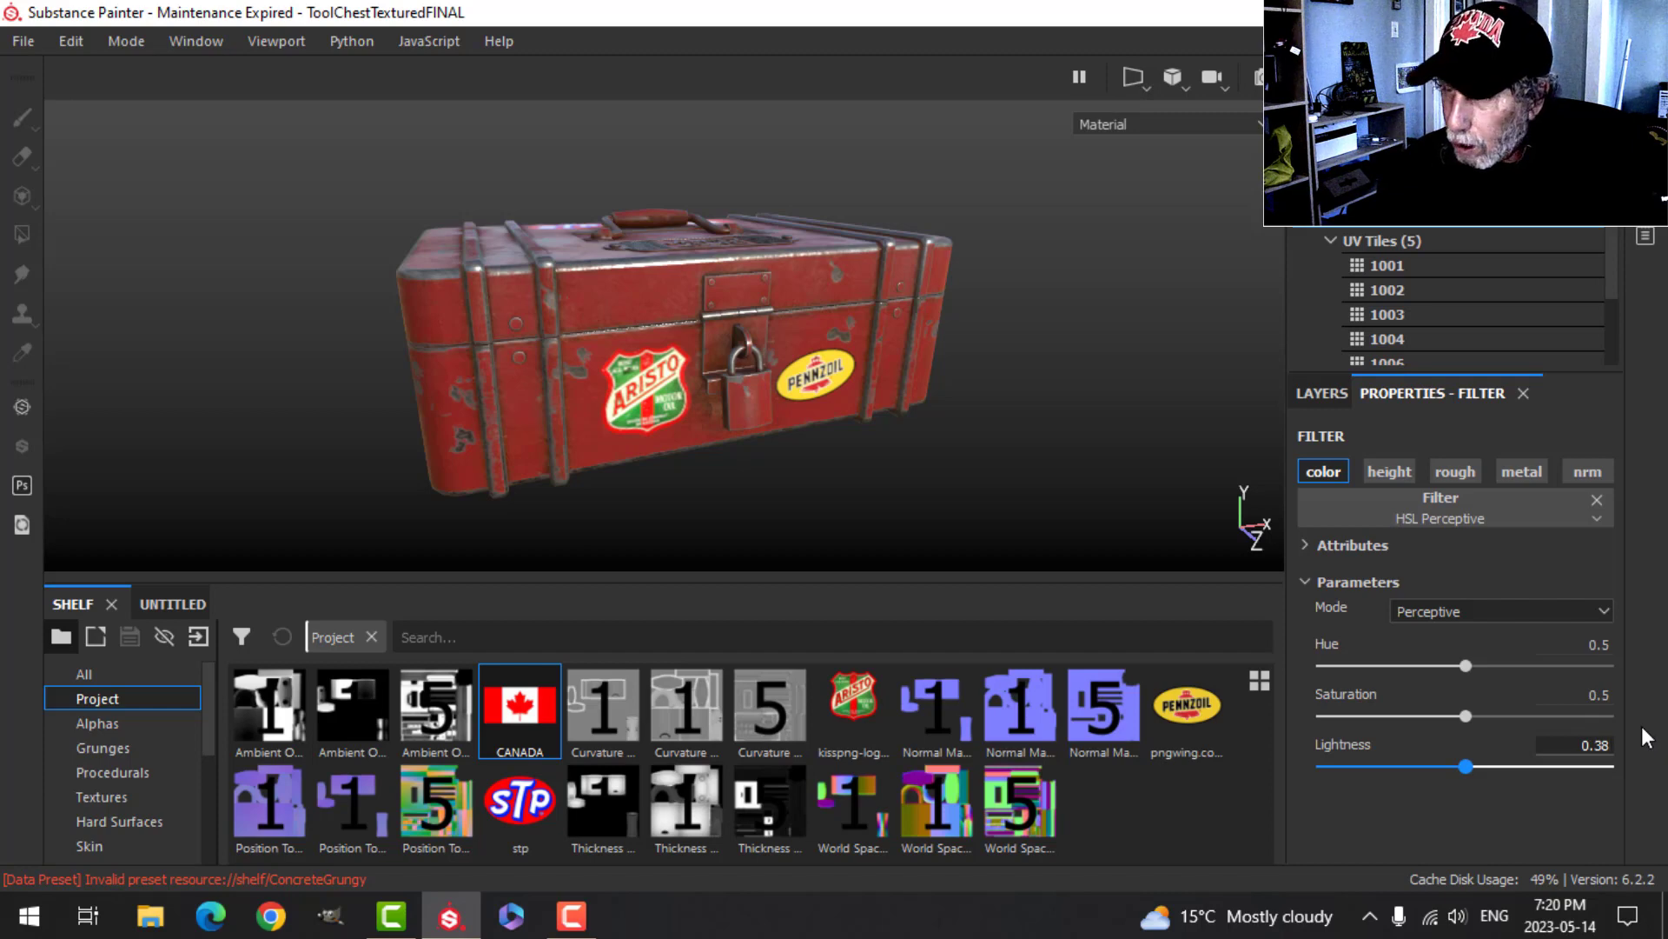
pyautogui.press('Return')
pyautogui.keyDown('alt'); pyautogui.moveTo(731, 296); pyautogui.dragTo(740, 426); pyautogui.keyUp('alt')
# - Add a second filter to the STICKERS layer and set it to Drop Shadow
pyautogui.click(1322, 393)
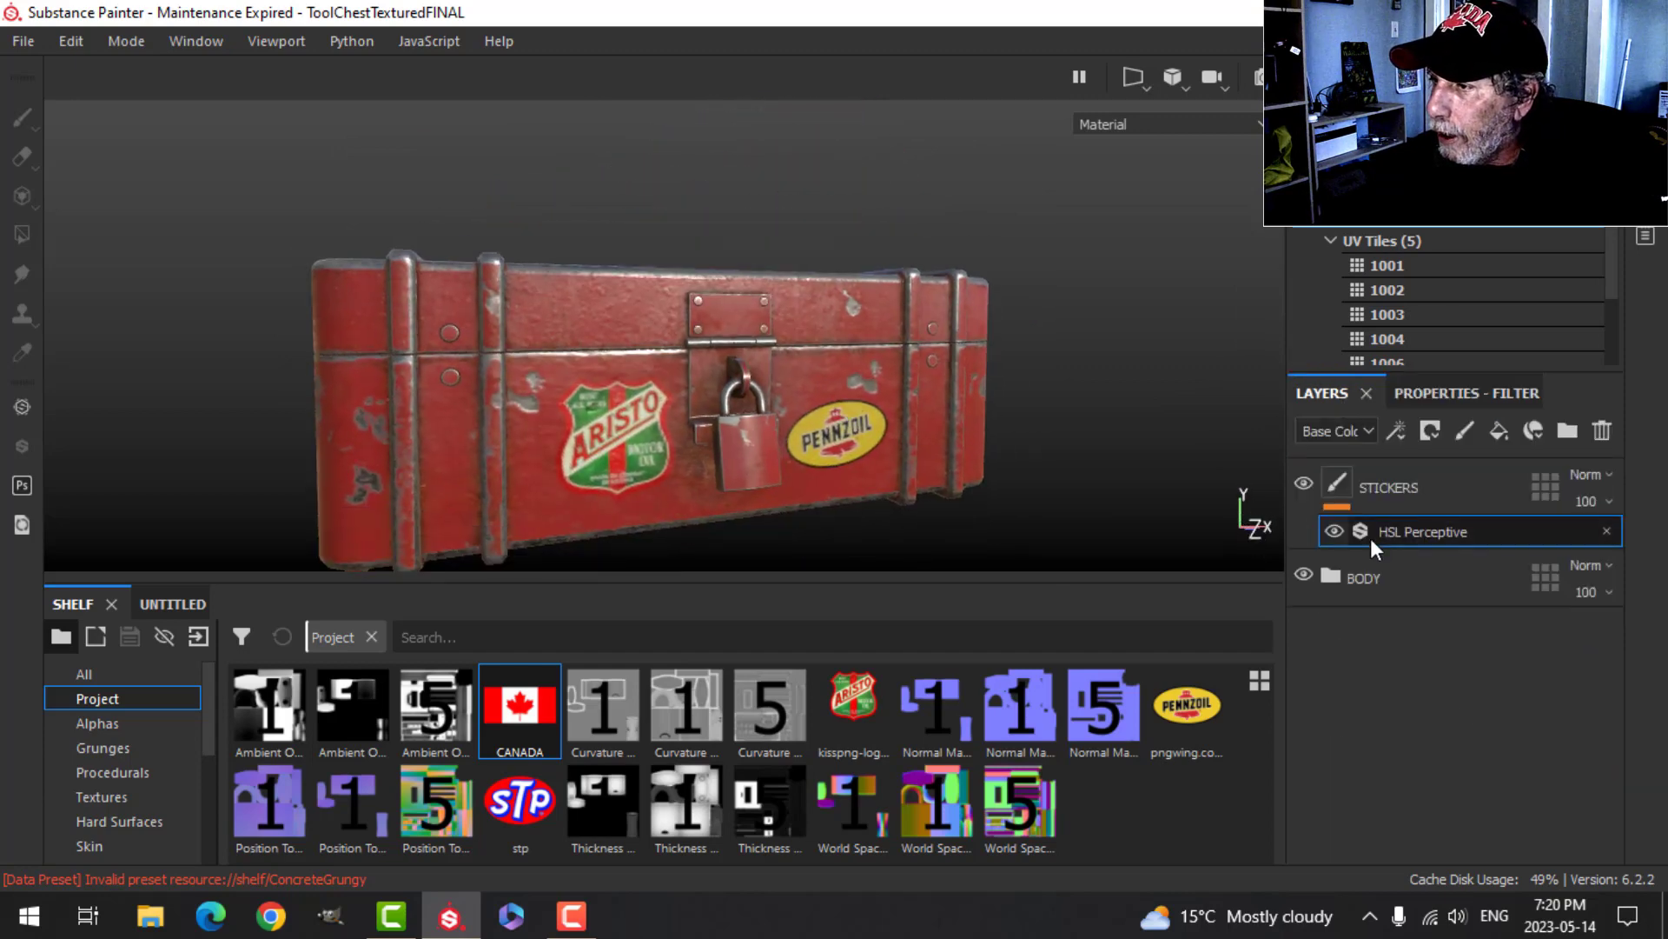
pyautogui.click(1399, 426)
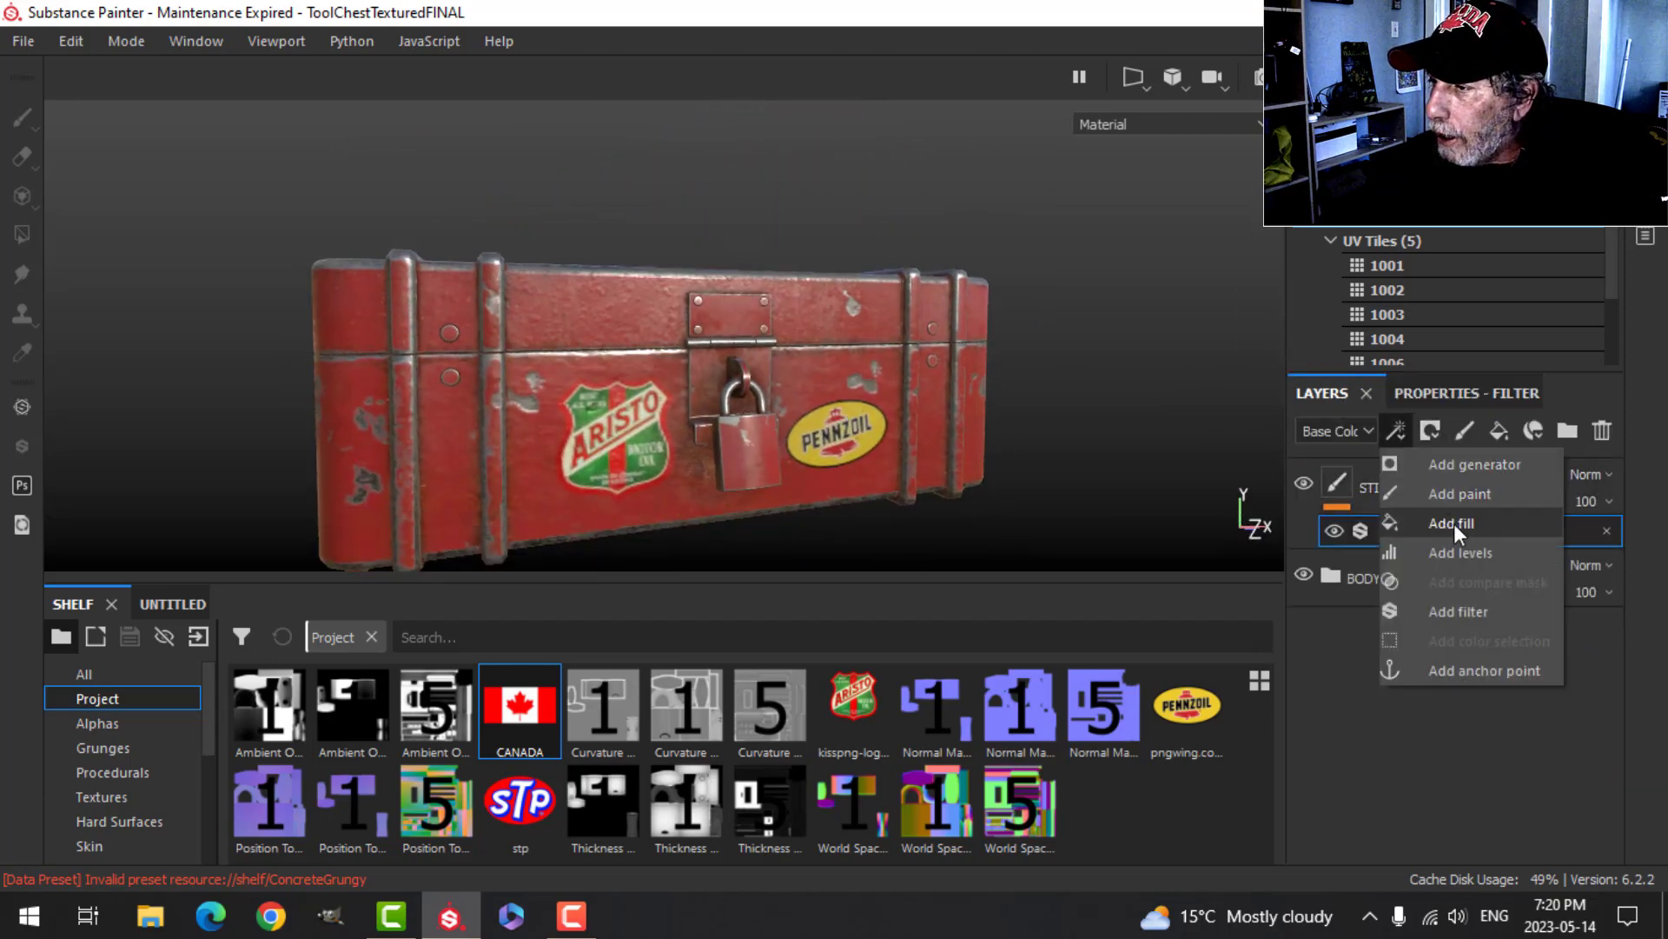
pyautogui.click(1462, 608)
pyautogui.click(1442, 392)
pyautogui.click(1453, 499)
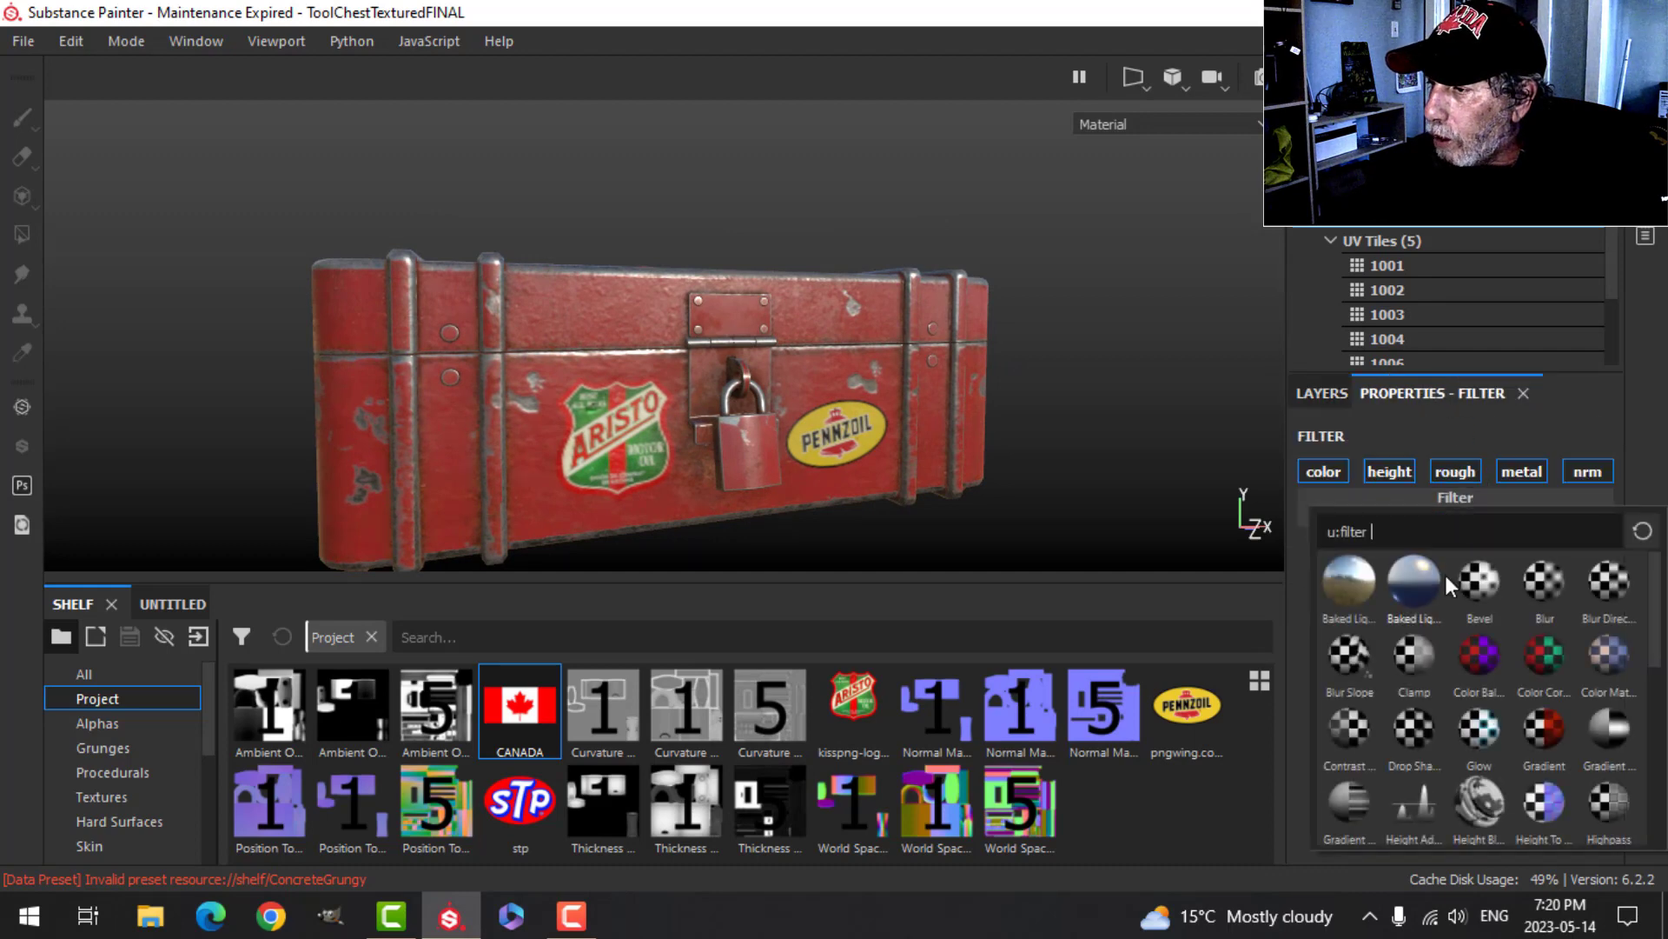
pyautogui.click(1409, 737)
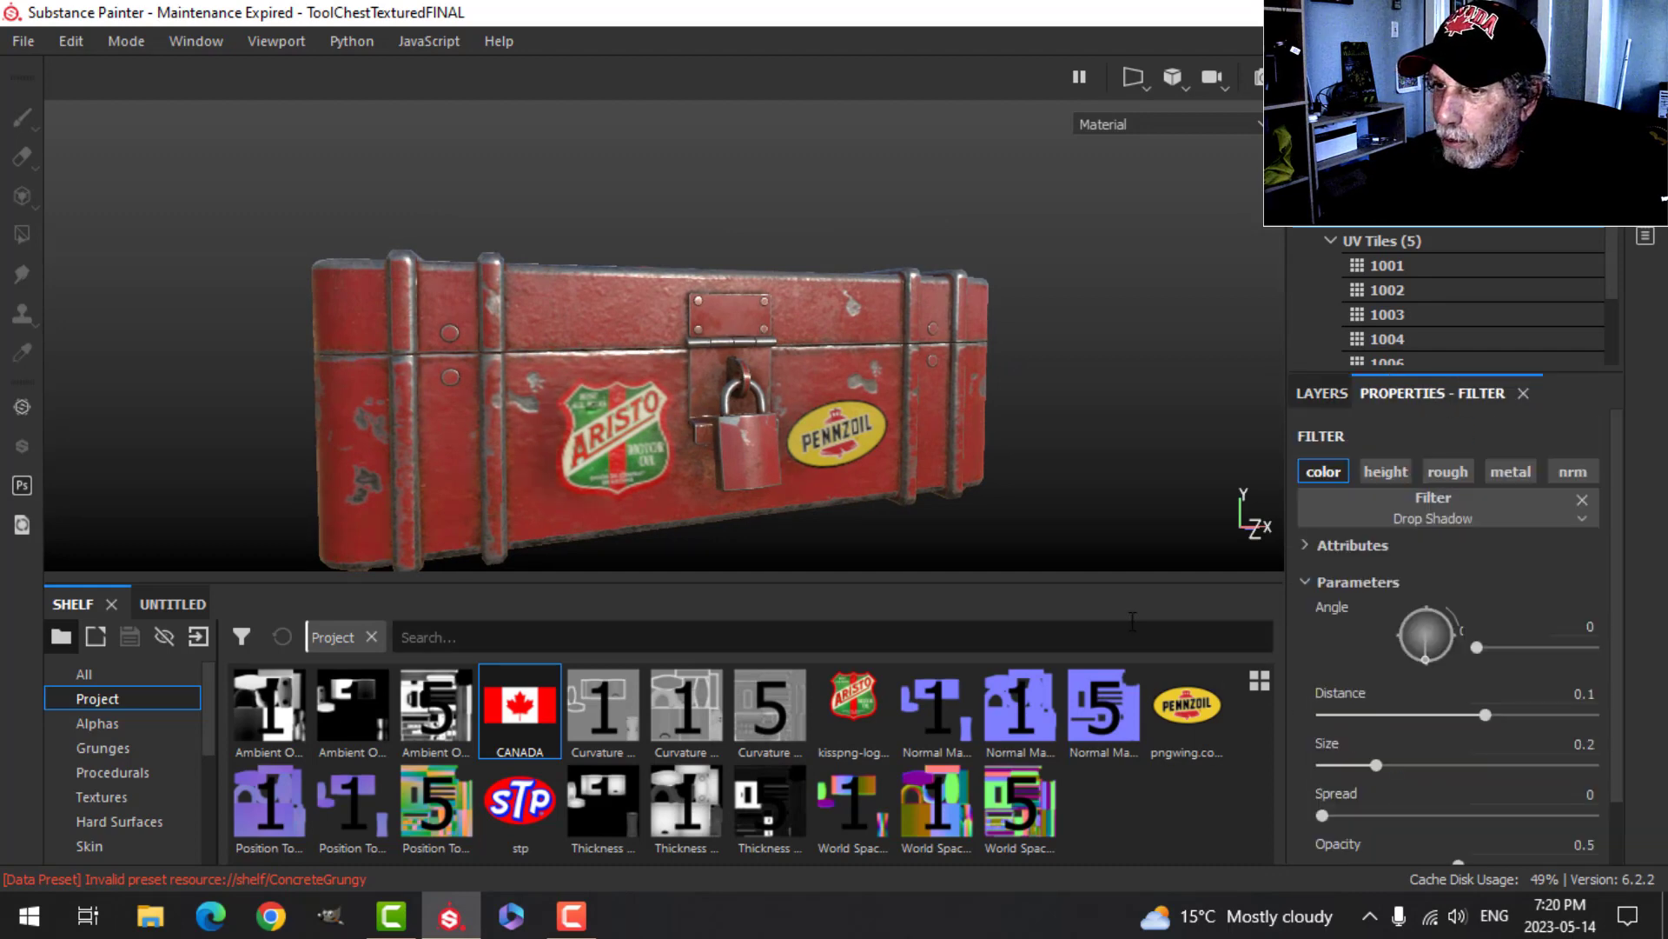
# - With the front decals in close view, set the Drop Shadow's opacity to 1, size to 0.15 and distance to 0
pyautogui.keyDown('alt'); pyautogui.moveTo(972, 470); pyautogui.dragTo(874, 454); pyautogui.keyUp('alt')
pyautogui.scroll(7, 680, 448)
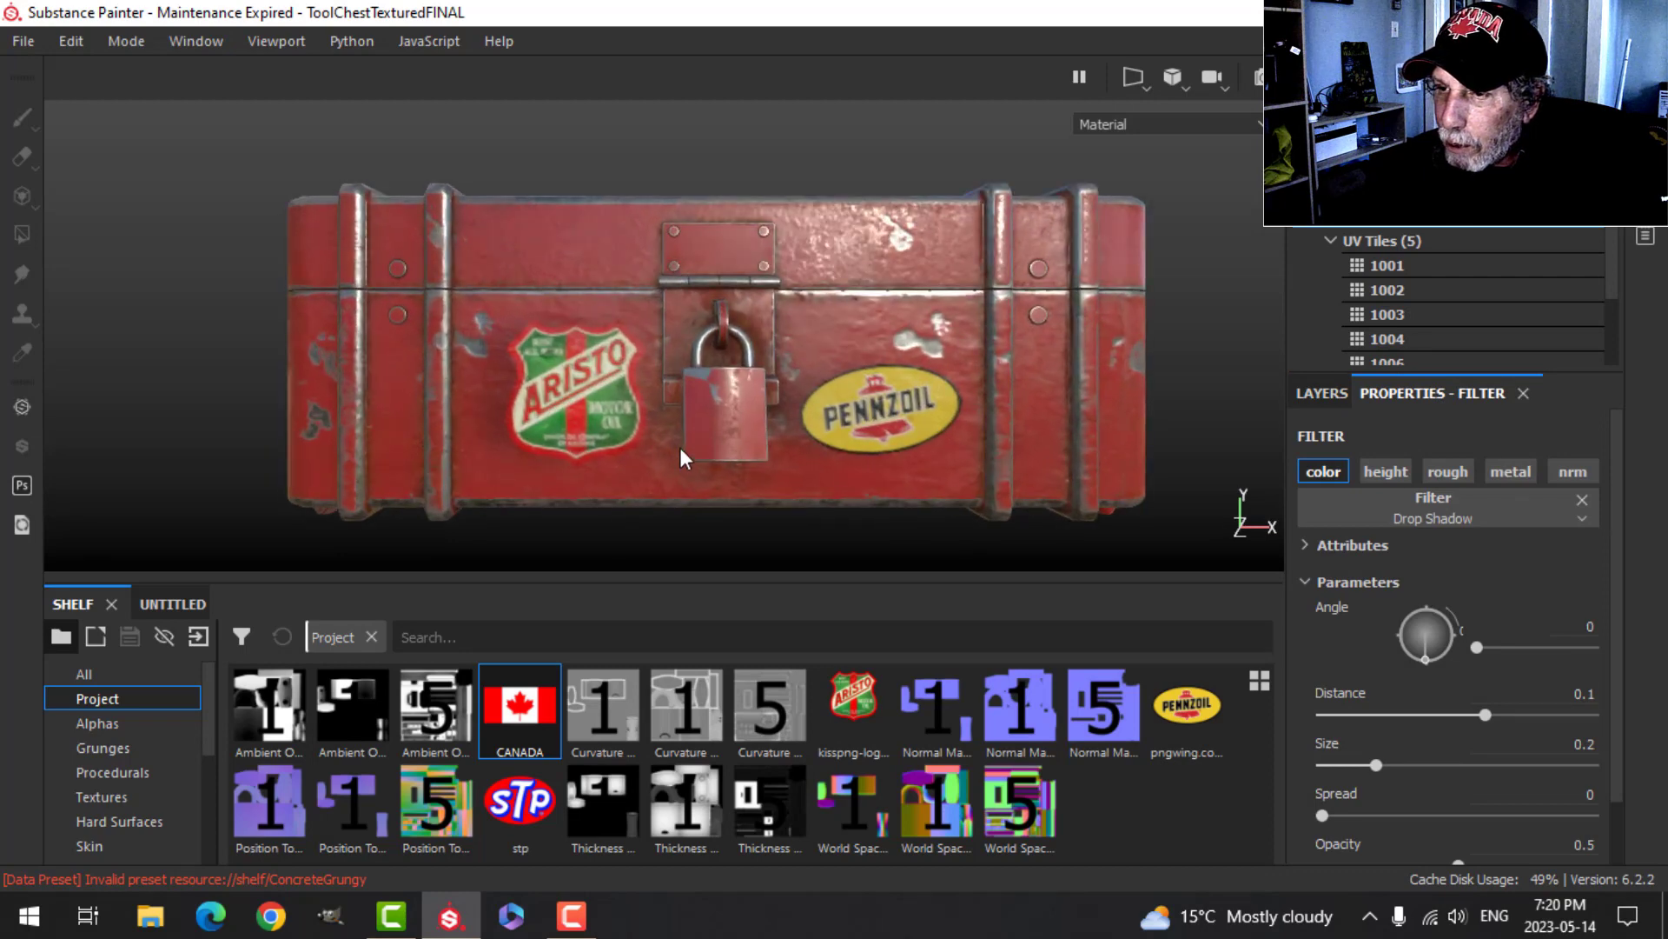
pyautogui.keyDown('alt'); pyautogui.moveTo(678, 441); pyautogui.dragTo(704, 440, button='middle'); pyautogui.keyUp('alt')
pyautogui.scroll(-1, 1417, 787)
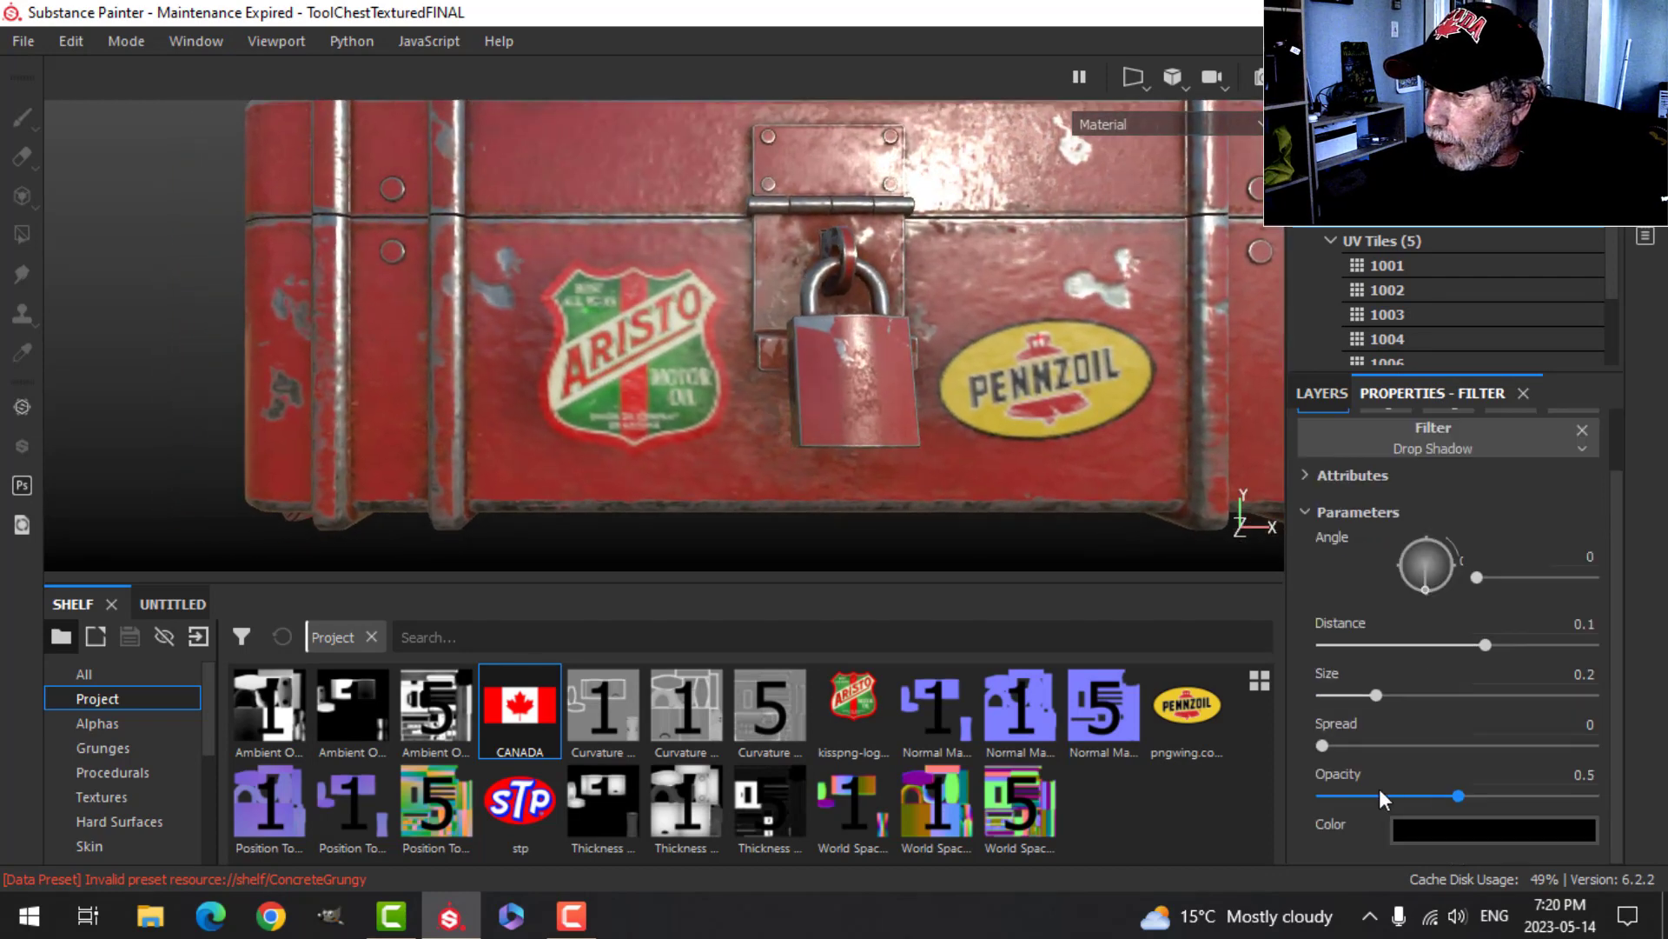
pyautogui.moveTo(1457, 794); pyautogui.dragTo(1614, 790)
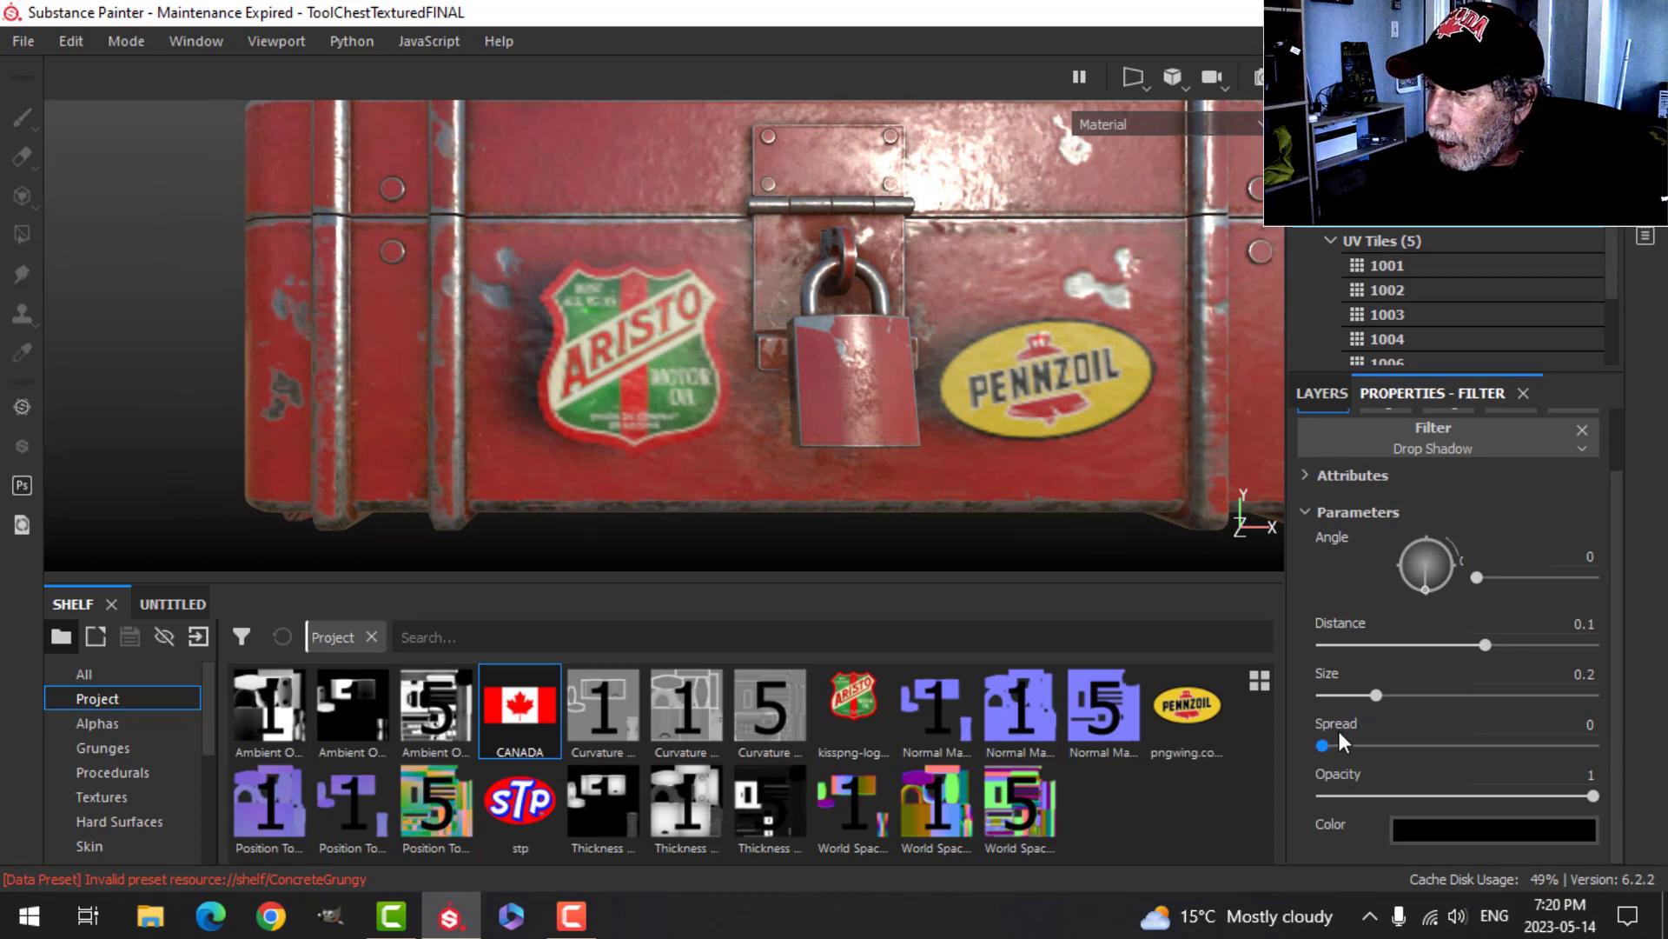
pyautogui.moveTo(1376, 695)
pyautogui.mouseDown()
pyautogui.moveTo(1409, 695)
pyautogui.moveTo(1363, 695)
pyautogui.mouseUp()
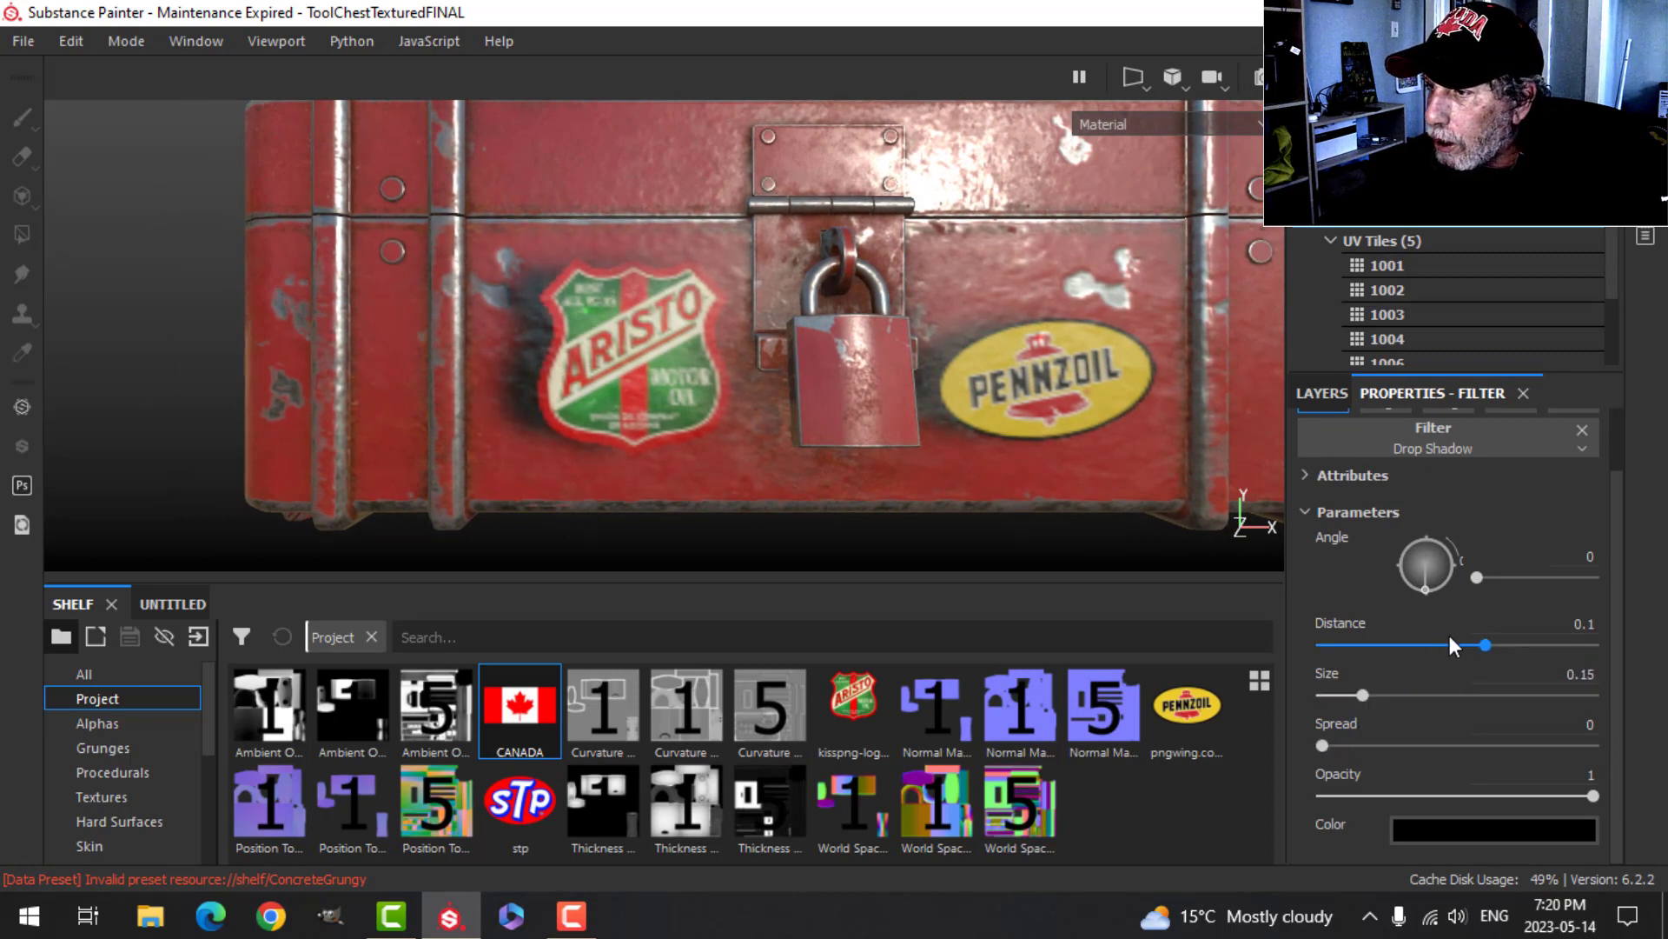
pyautogui.moveTo(1489, 645); pyautogui.dragTo(1457, 645)
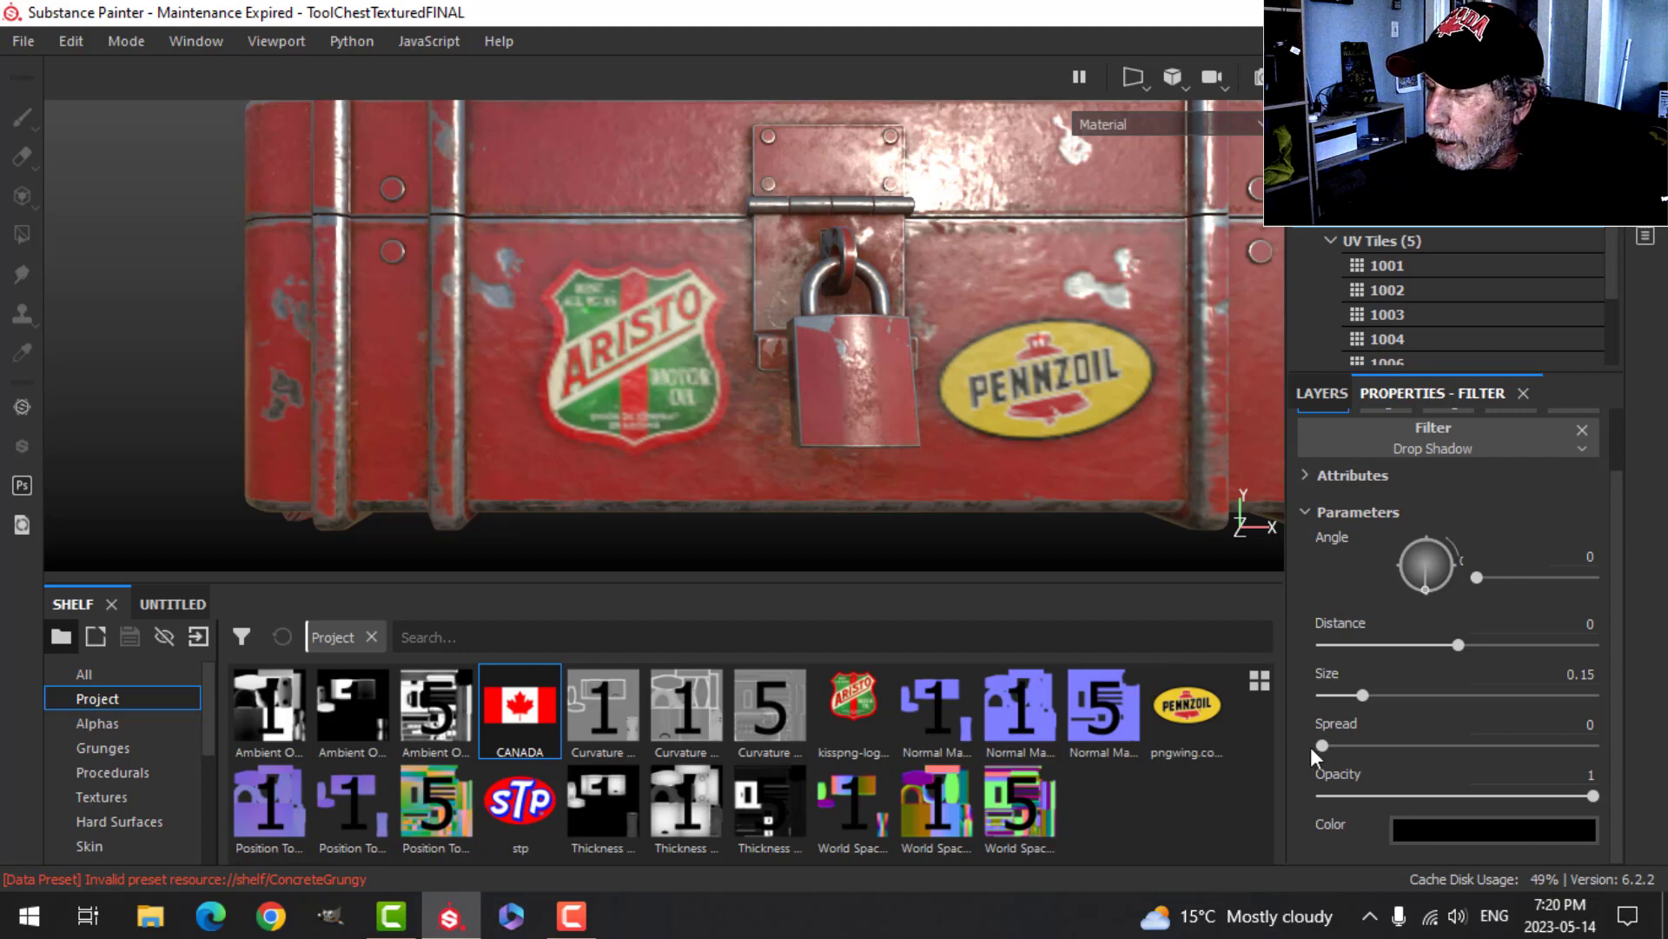
# - Refine the Drop Shadow around the decals to size 0.09, spread 0.38 and opacity 0.6
pyautogui.moveTo(1363, 694)
pyautogui.mouseDown()
pyautogui.moveTo(1342, 694)
pyautogui.moveTo(1390, 694)
pyautogui.mouseUp()
pyautogui.moveTo(1322, 745); pyautogui.dragTo(1412, 728)
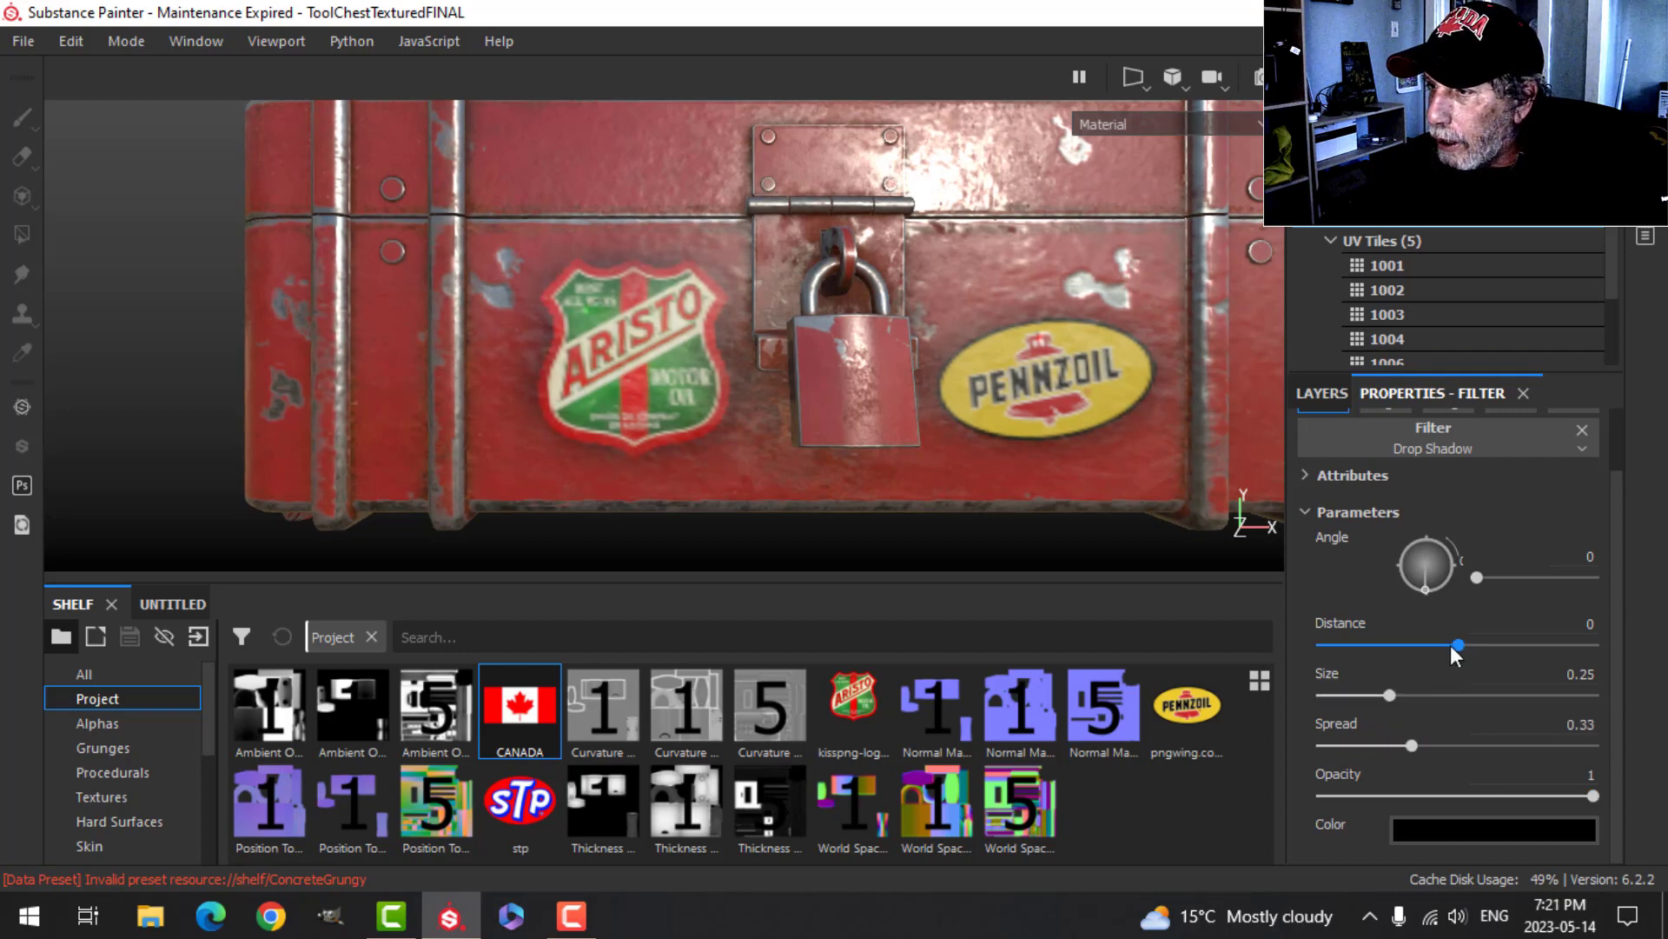
pyautogui.moveTo(1593, 794); pyautogui.dragTo(1485, 793)
pyautogui.moveTo(1388, 696); pyautogui.dragTo(1347, 695)
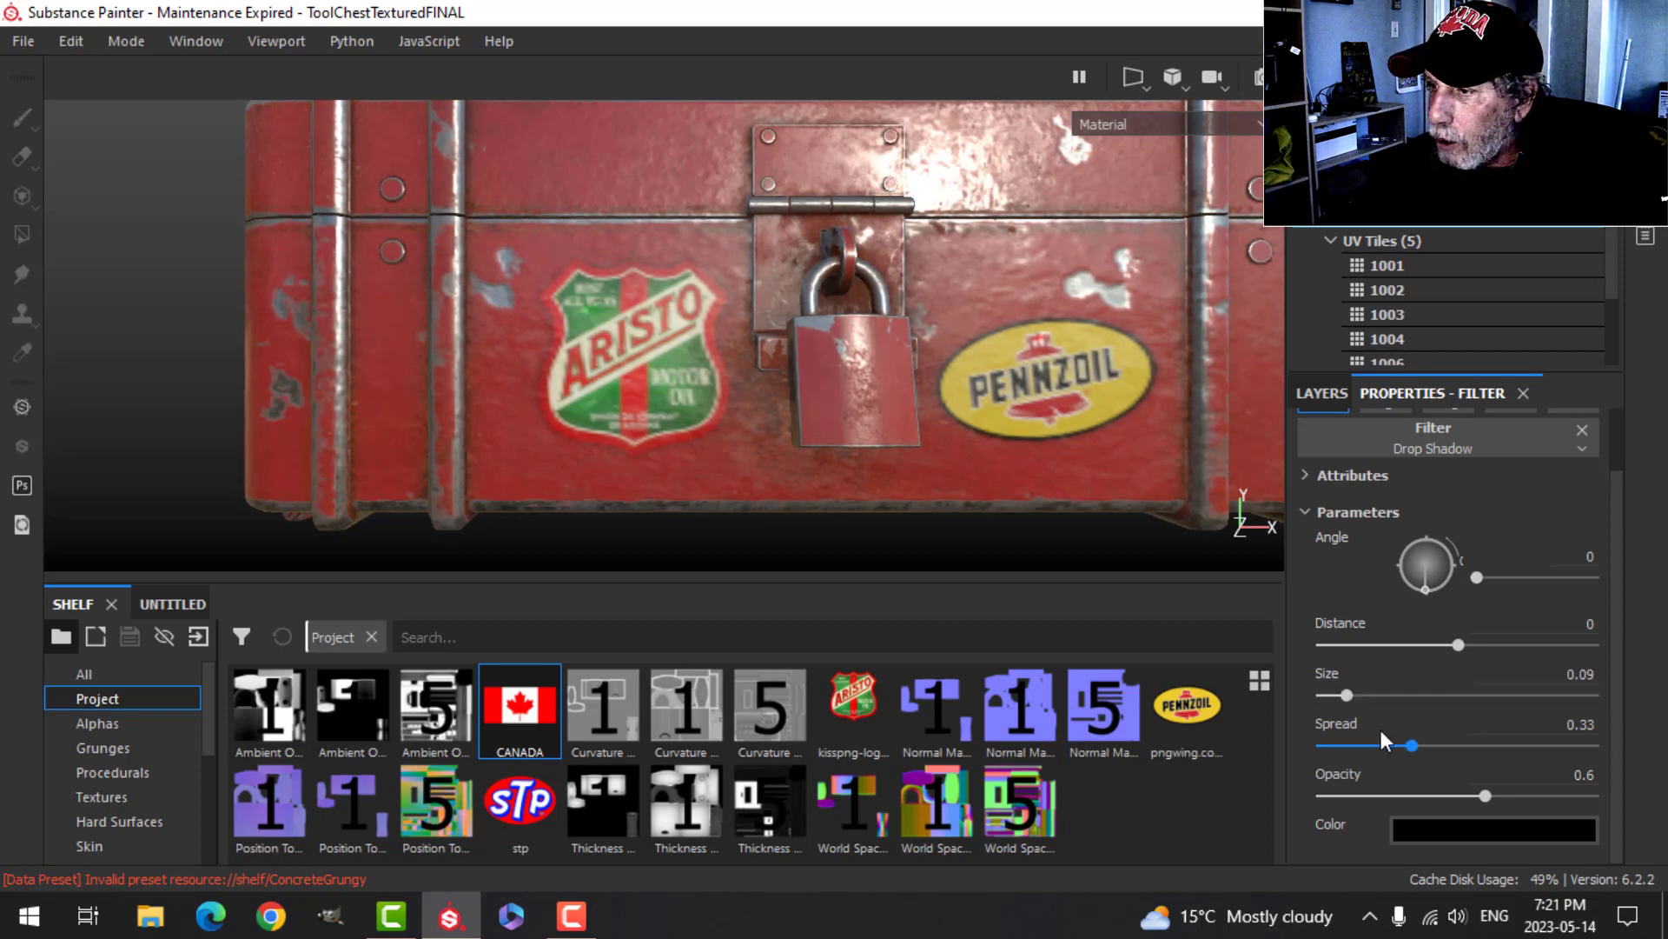
pyautogui.moveTo(1412, 742)
pyautogui.mouseDown()
pyautogui.moveTo(1443, 740)
pyautogui.moveTo(1425, 738)
pyautogui.mouseUp()
pyautogui.scroll(-4, 639, 346)
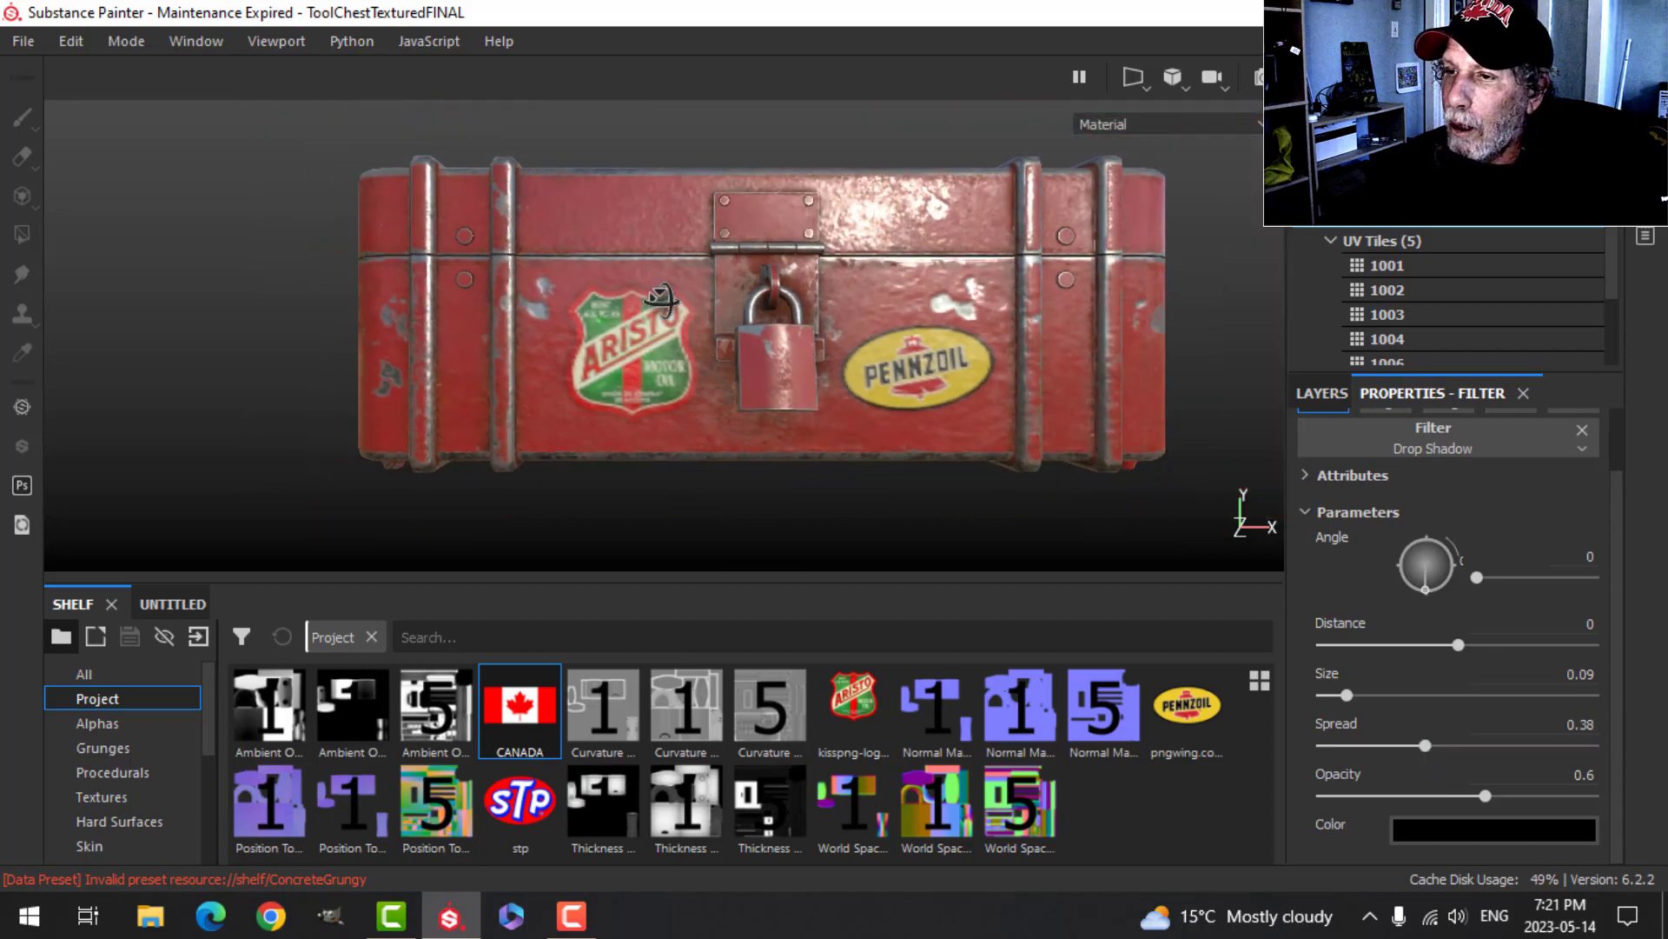
# - Examine the shadowed decals on the front of the tool chest from several angles and distances
pyautogui.keyDown('alt'); pyautogui.moveTo(674, 316); pyautogui.dragTo(777, 365); pyautogui.keyUp('alt')
pyautogui.scroll(-3, 700, 369)
pyautogui.keyDown('alt'); pyautogui.moveTo(700, 369); pyautogui.dragTo(709, 409, button='middle'); pyautogui.keyUp('alt')
pyautogui.scroll(4, 713, 411)
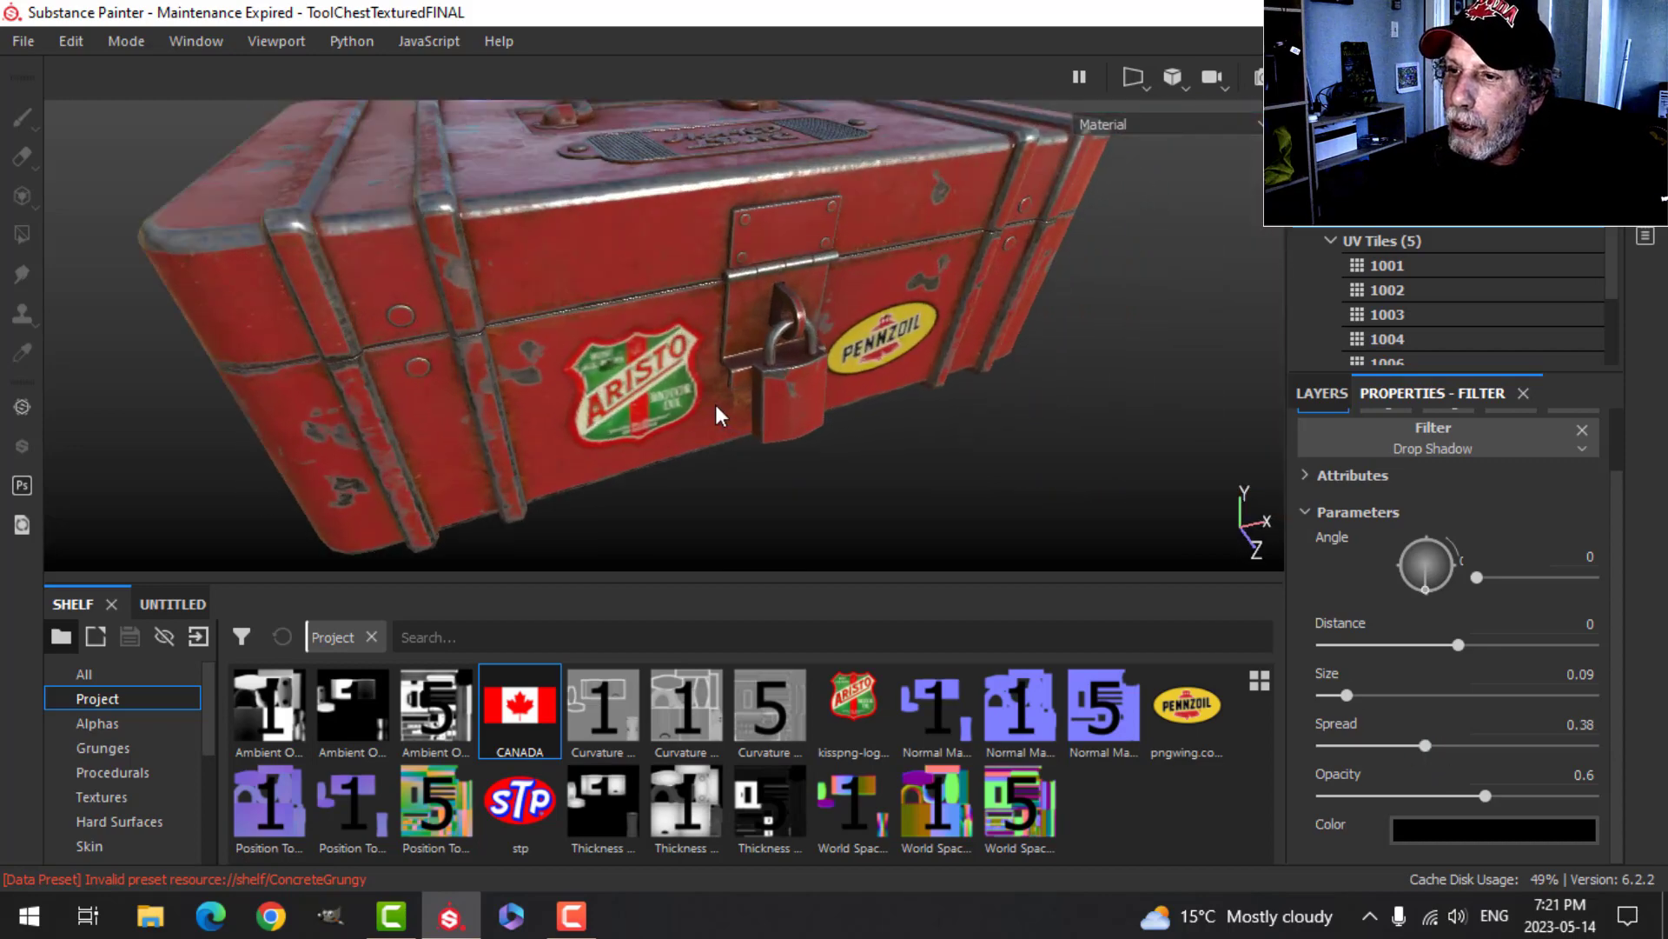
pyautogui.keyDown('alt'); pyautogui.moveTo(719, 414); pyautogui.dragTo(732, 436); pyautogui.keyUp('alt')
pyautogui.keyDown('alt'); pyautogui.moveTo(603, 233); pyautogui.dragTo(669, 404, button='middle'); pyautogui.keyUp('alt')
pyautogui.moveTo(662, 271)
pyautogui.keyDown('alt'); pyautogui.mouseDown()
pyautogui.moveTo(666, 317)
pyautogui.moveTo(660, 272)
pyautogui.mouseUp(); pyautogui.keyUp('alt')
pyautogui.scroll(-2, 711, 417)
pyautogui.scroll(4, 736, 447)
pyautogui.keyDown('alt'); pyautogui.moveTo(734, 448); pyautogui.dragTo(672, 388); pyautogui.keyUp('alt')
# - Add a black mask to the STICKERS layer
pyautogui.click(1299, 392)
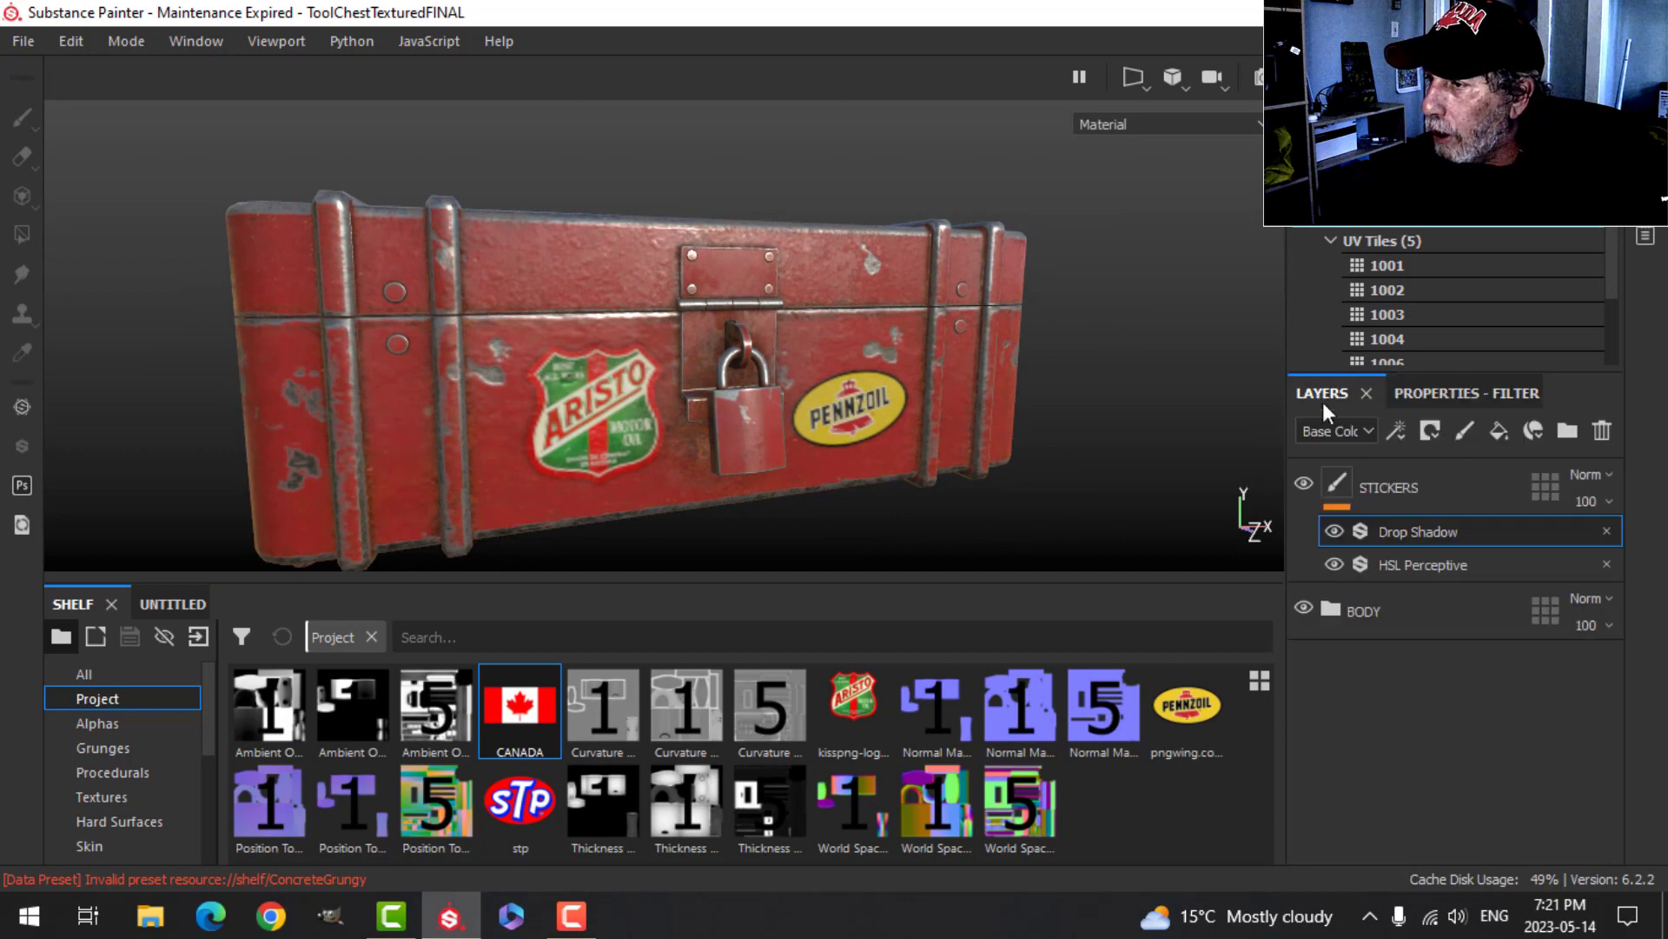
pyautogui.click(1339, 486)
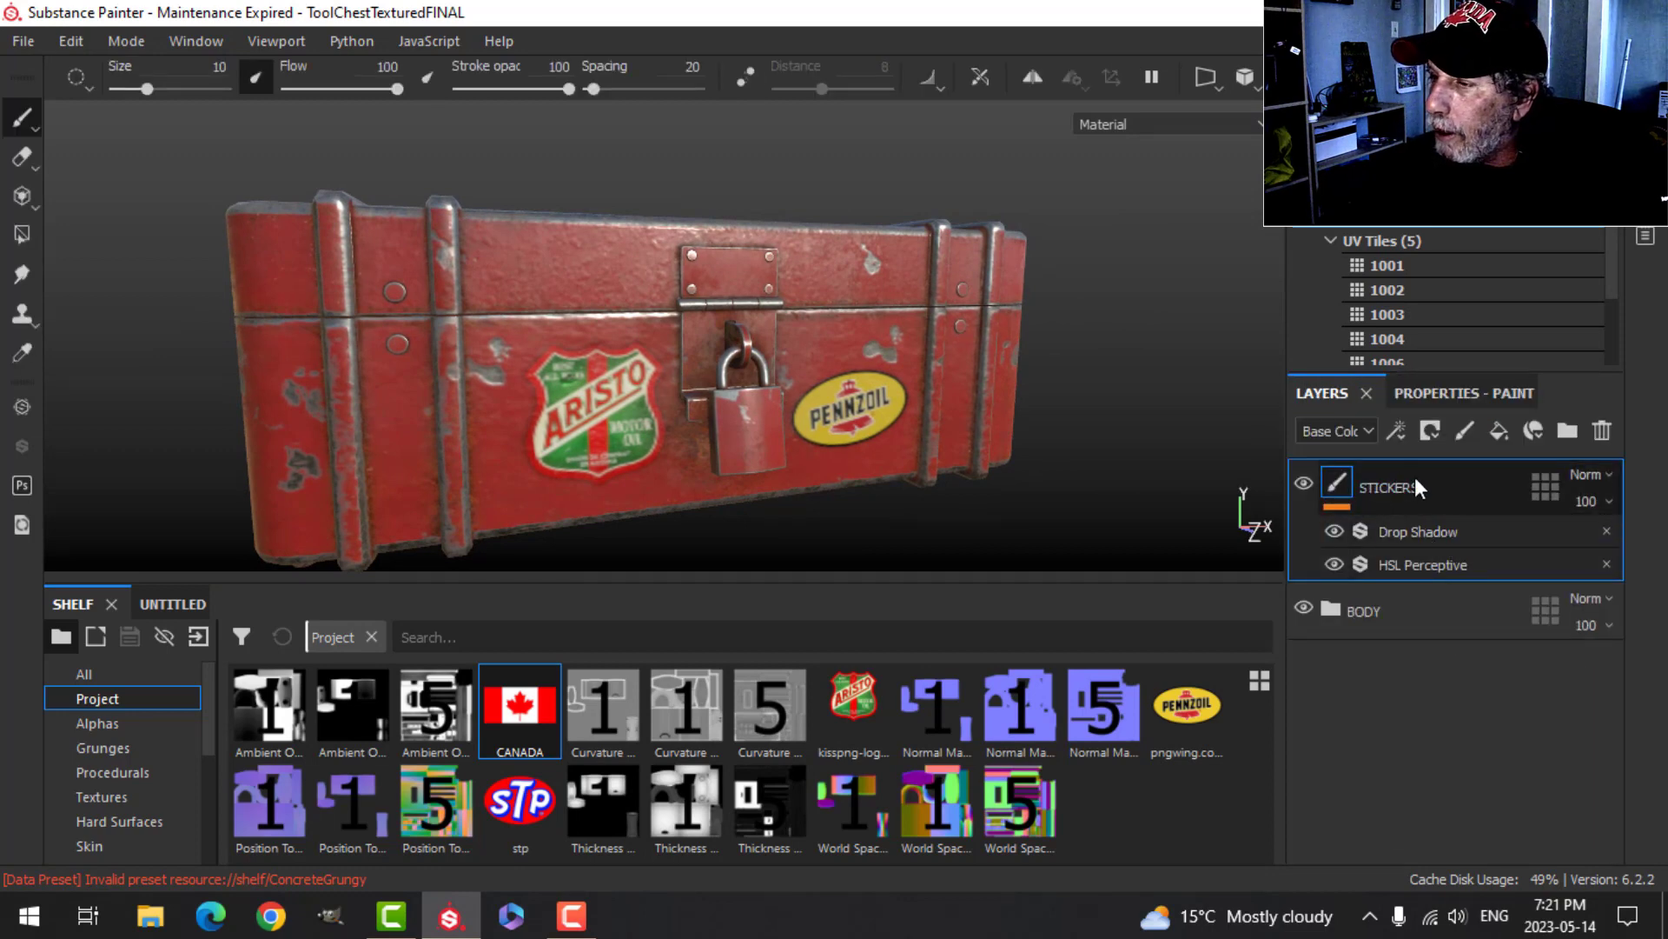
pyautogui.click(1433, 430)
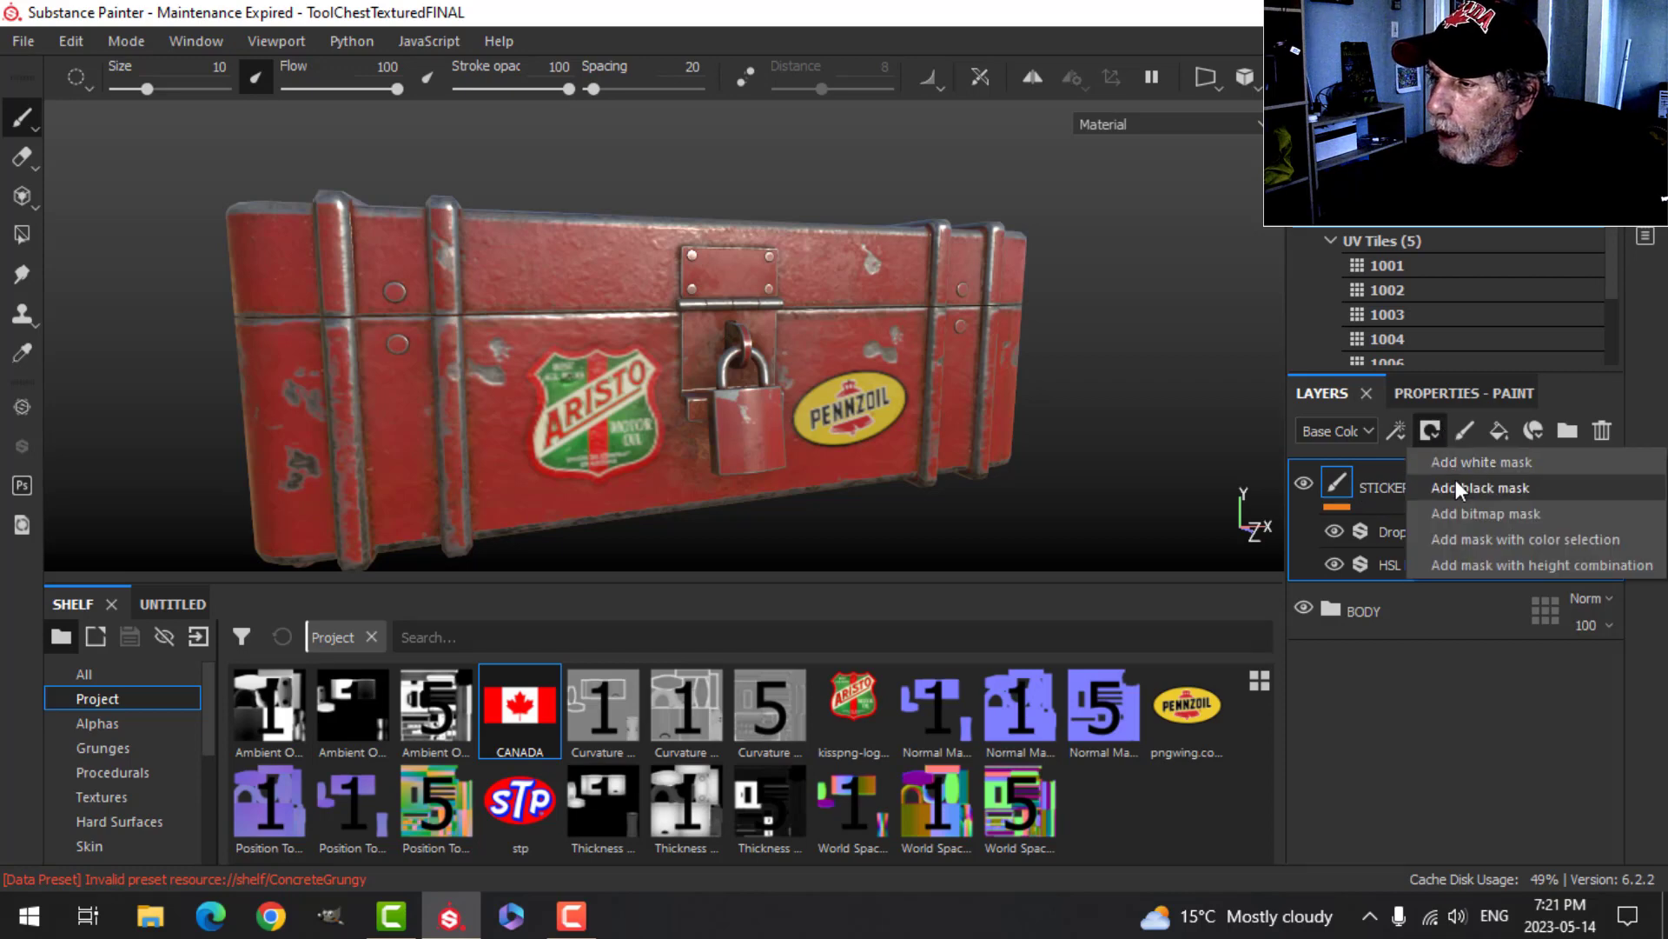
pyautogui.click(1457, 483)
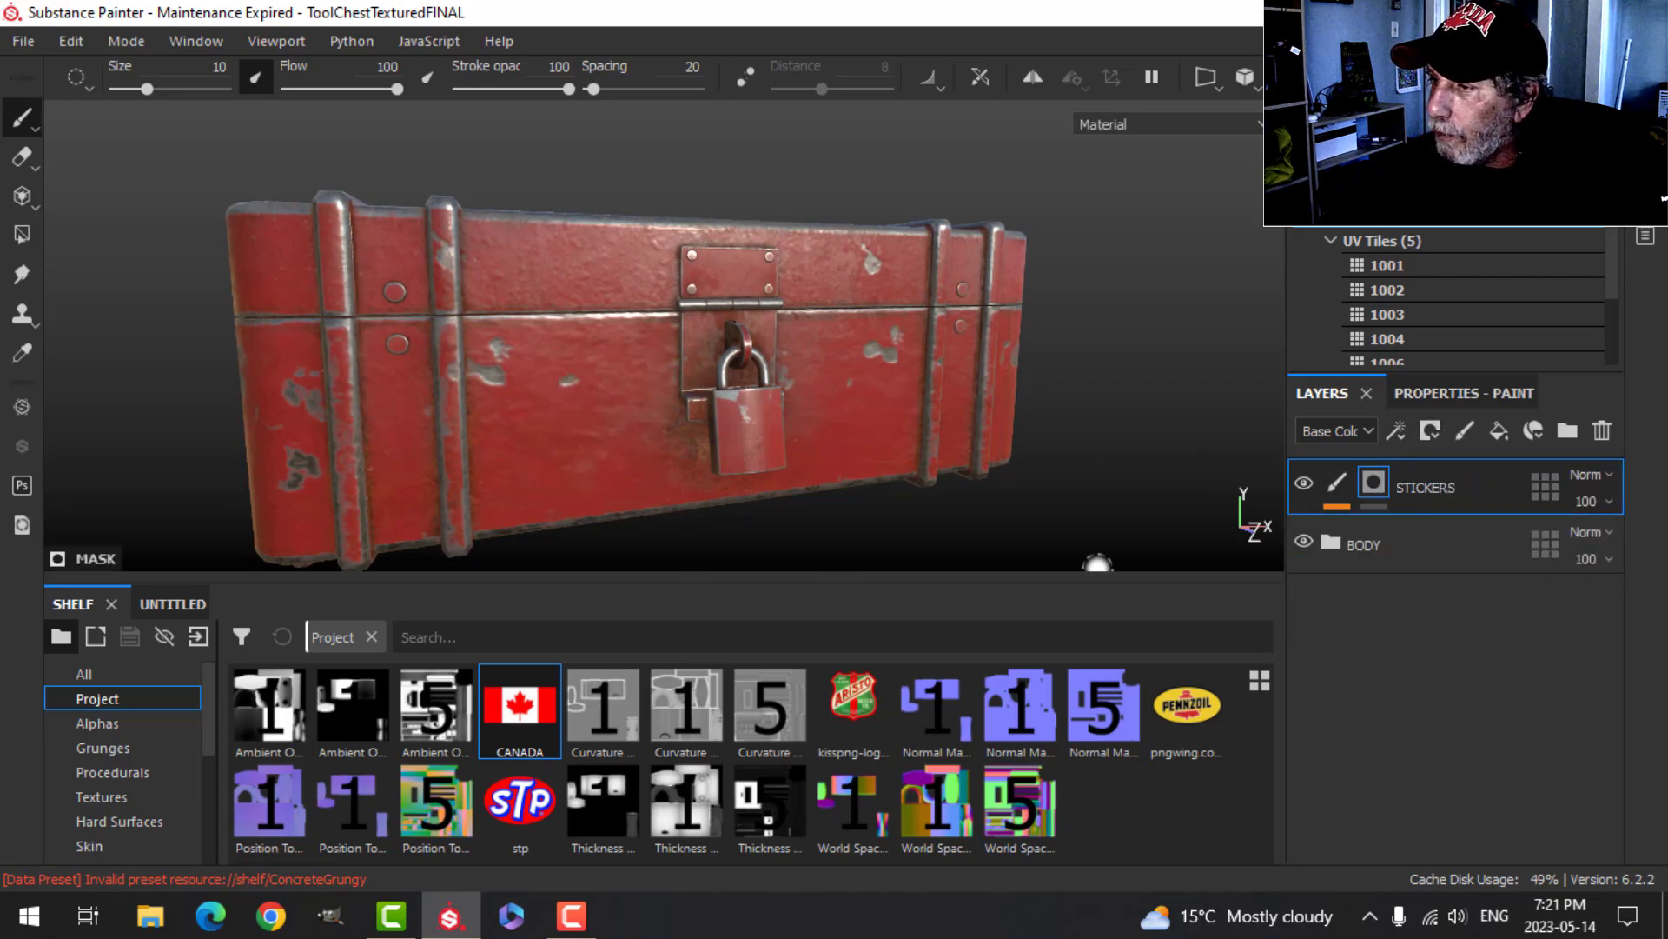
# - Apply the Dirt Dry smart mask to the STICKERS layer
pyautogui.scroll(-3, 145, 800)
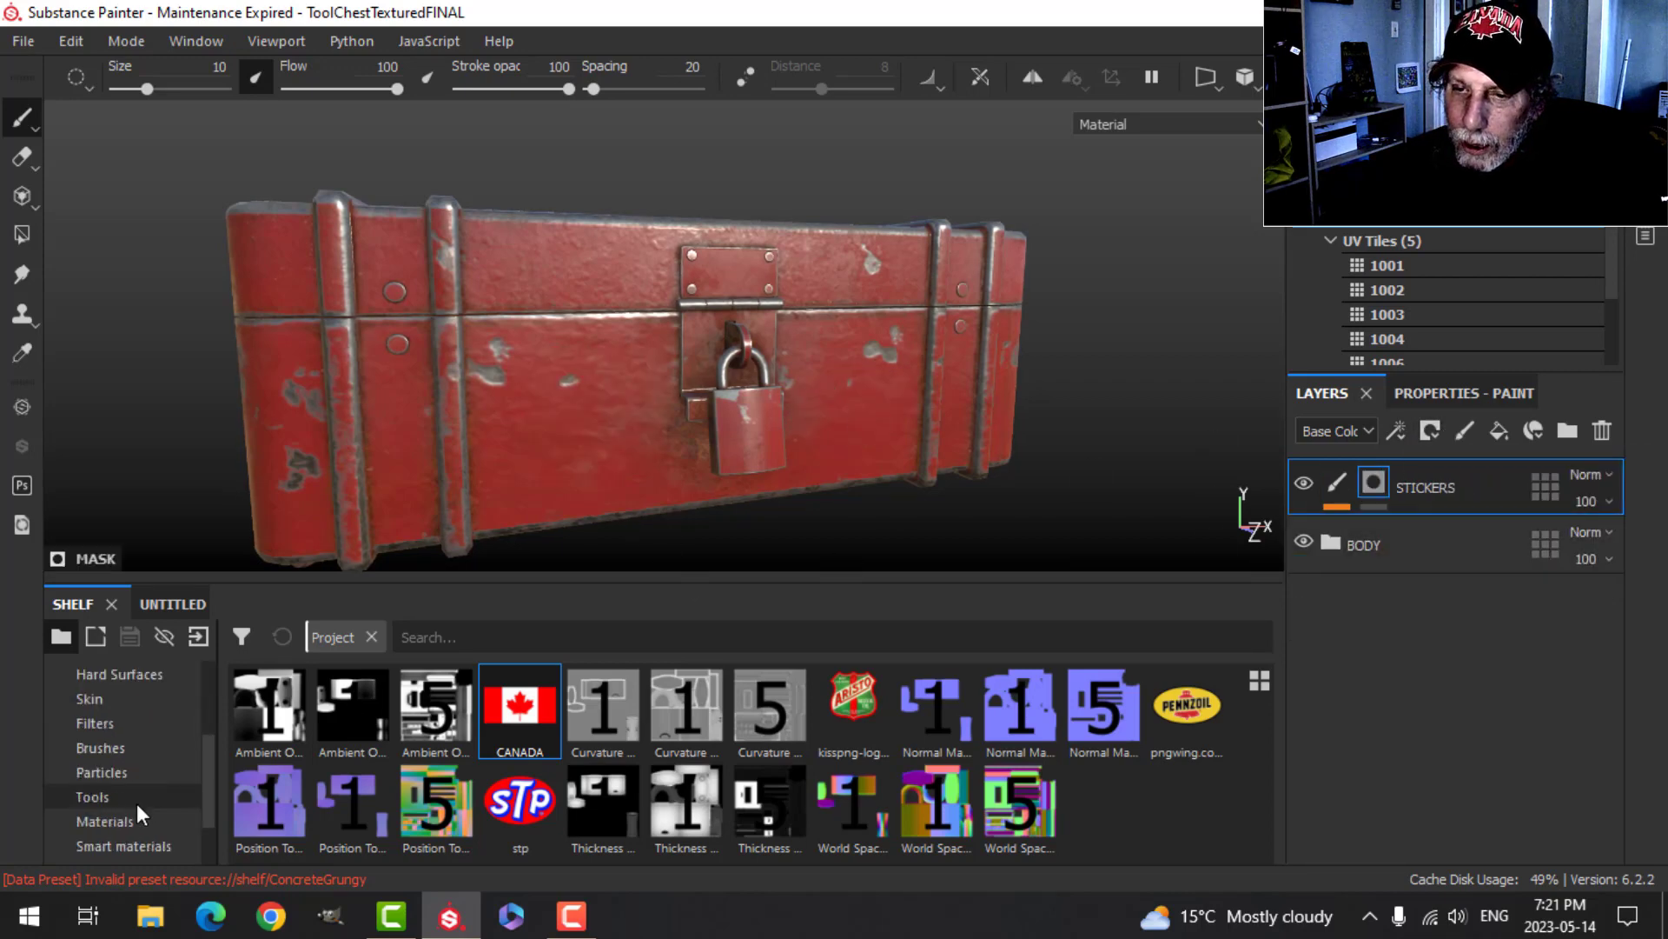
pyautogui.scroll(1, 138, 802)
pyautogui.scroll(-2, 137, 801)
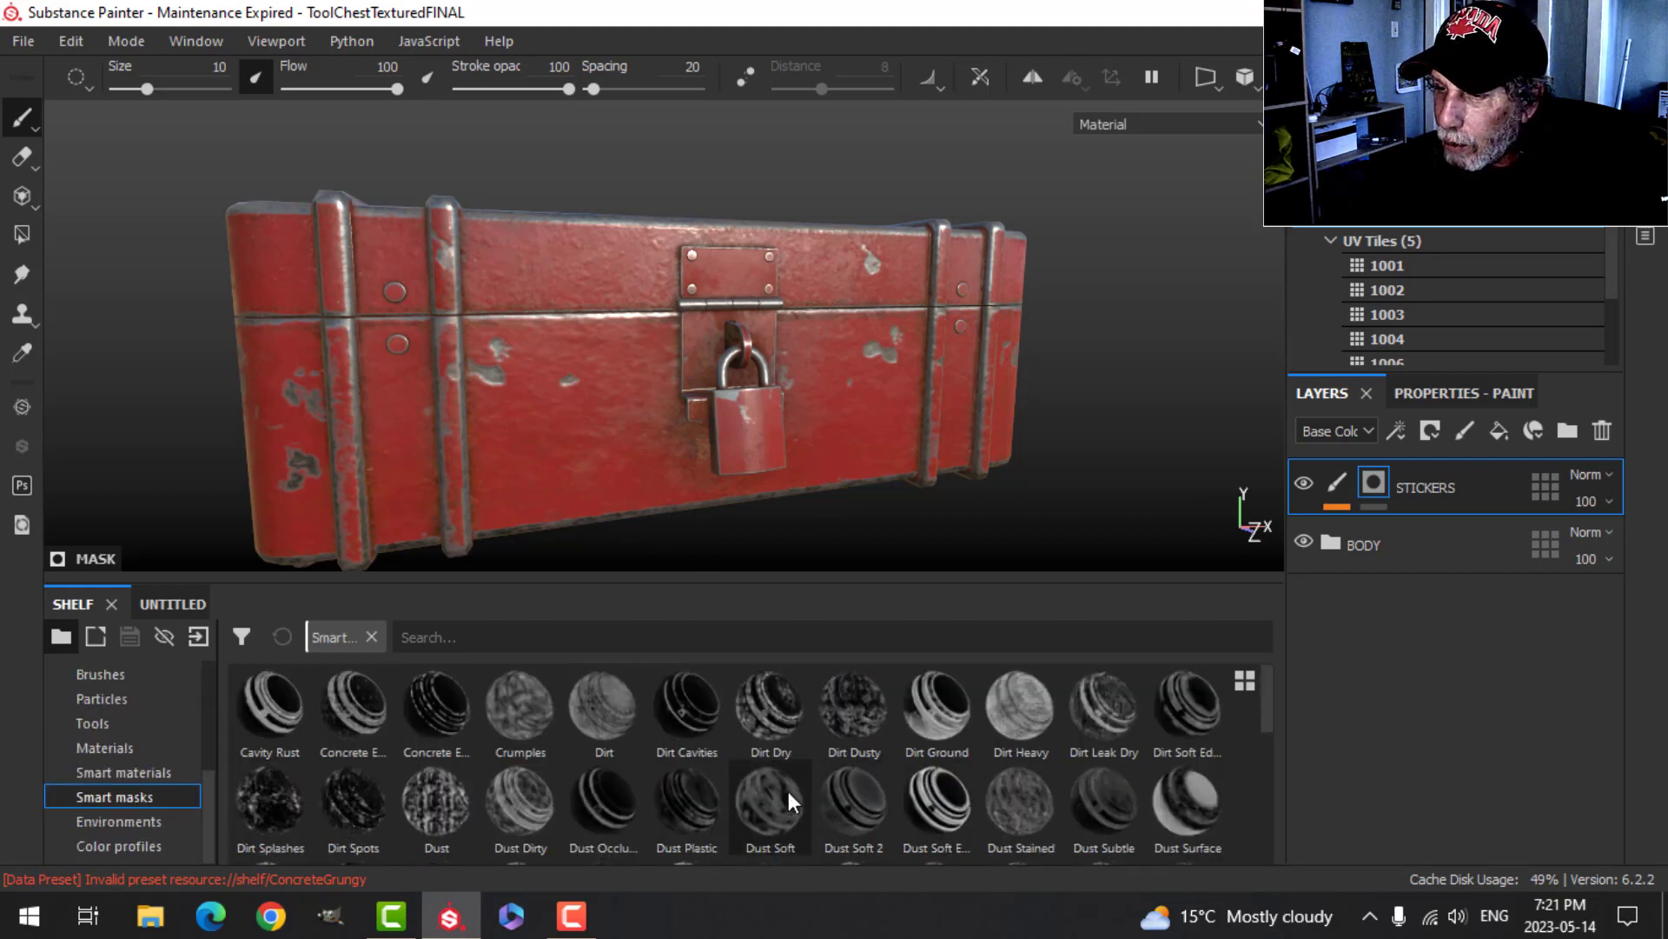
pyautogui.moveTo(768, 713); pyautogui.dragTo(1369, 485)
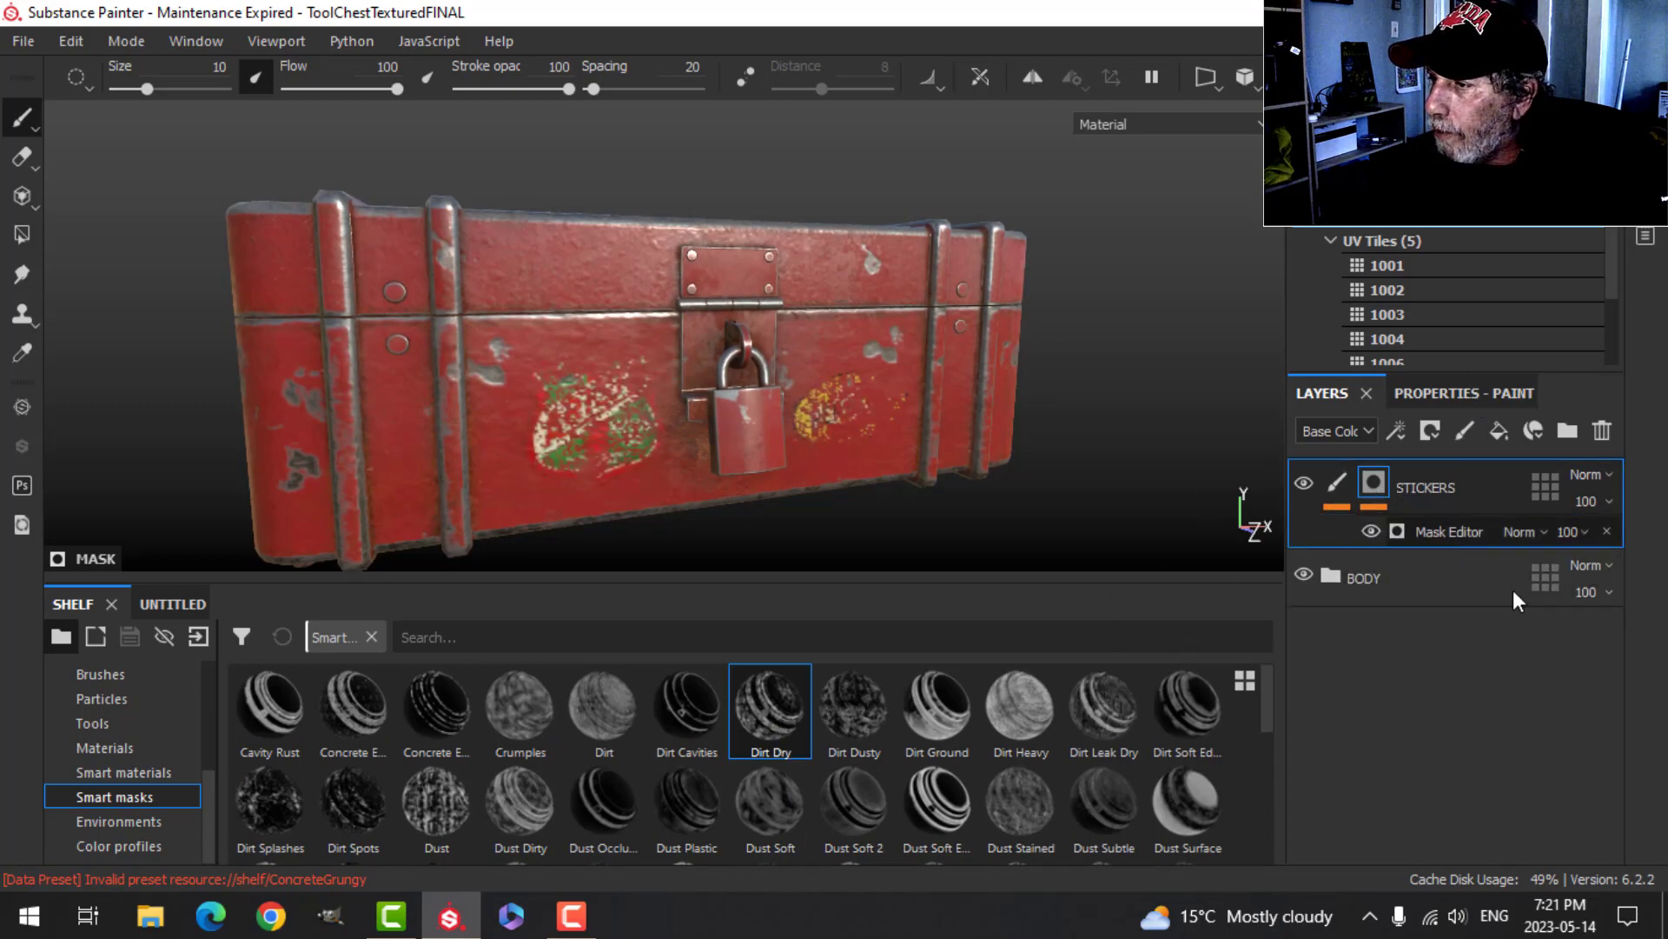
# - Set the Mask Editor generator's global contrast to 1 and global balance to 1
pyautogui.click(1481, 534)
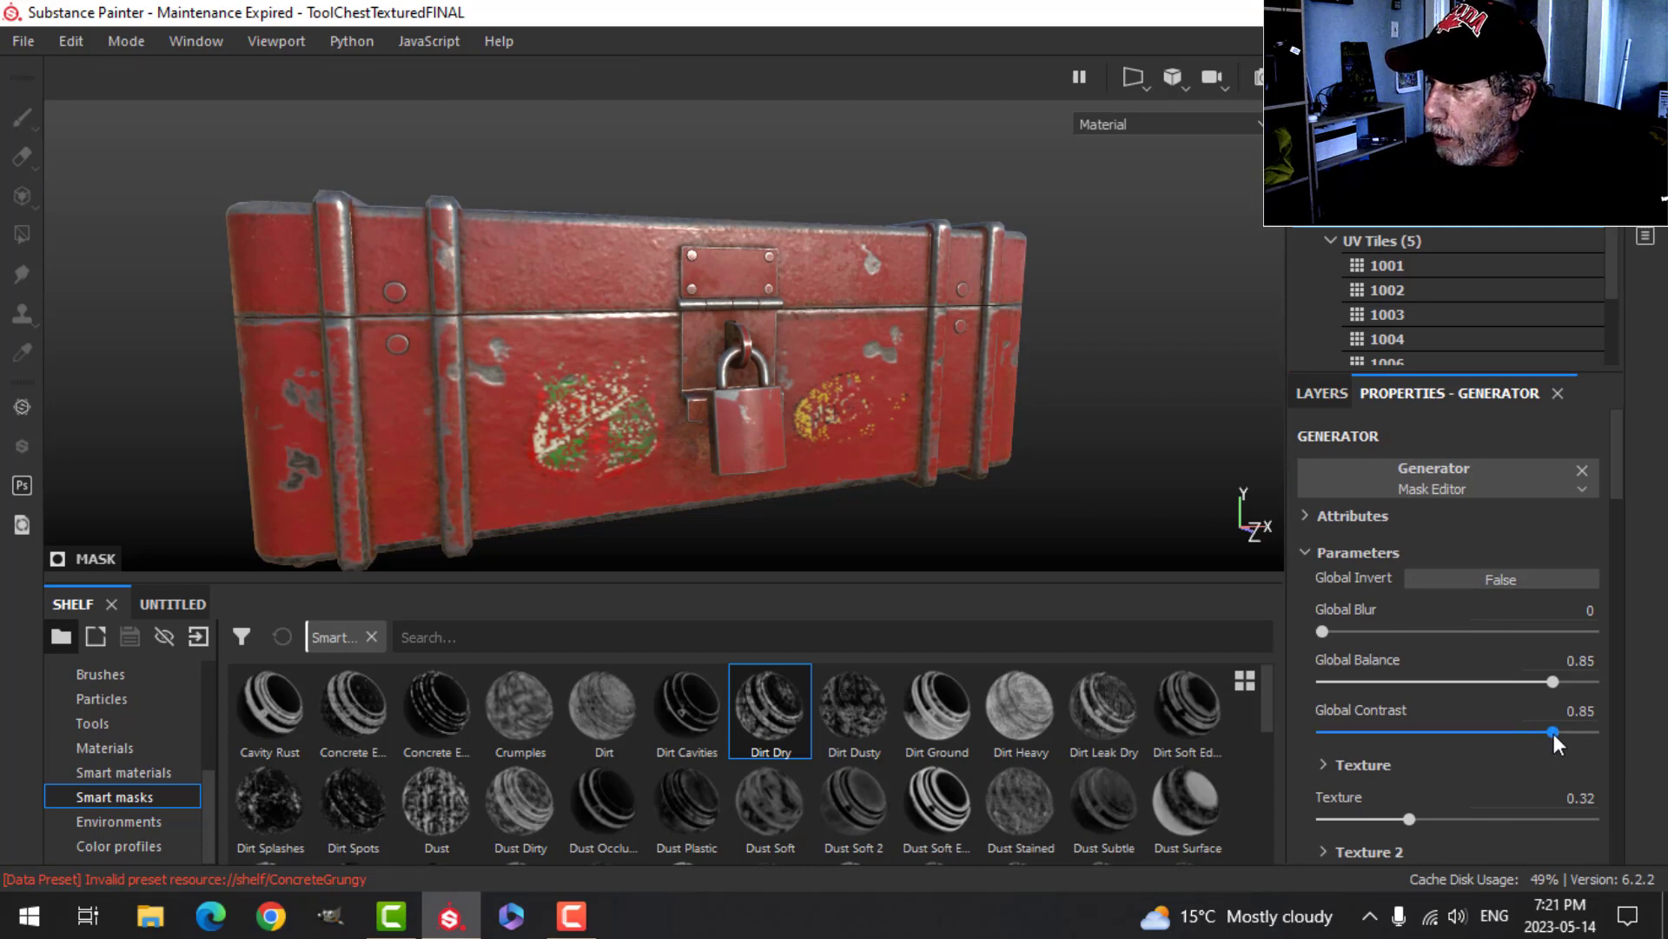
pyautogui.moveTo(1554, 733); pyautogui.dragTo(1622, 728)
pyautogui.click(1556, 681)
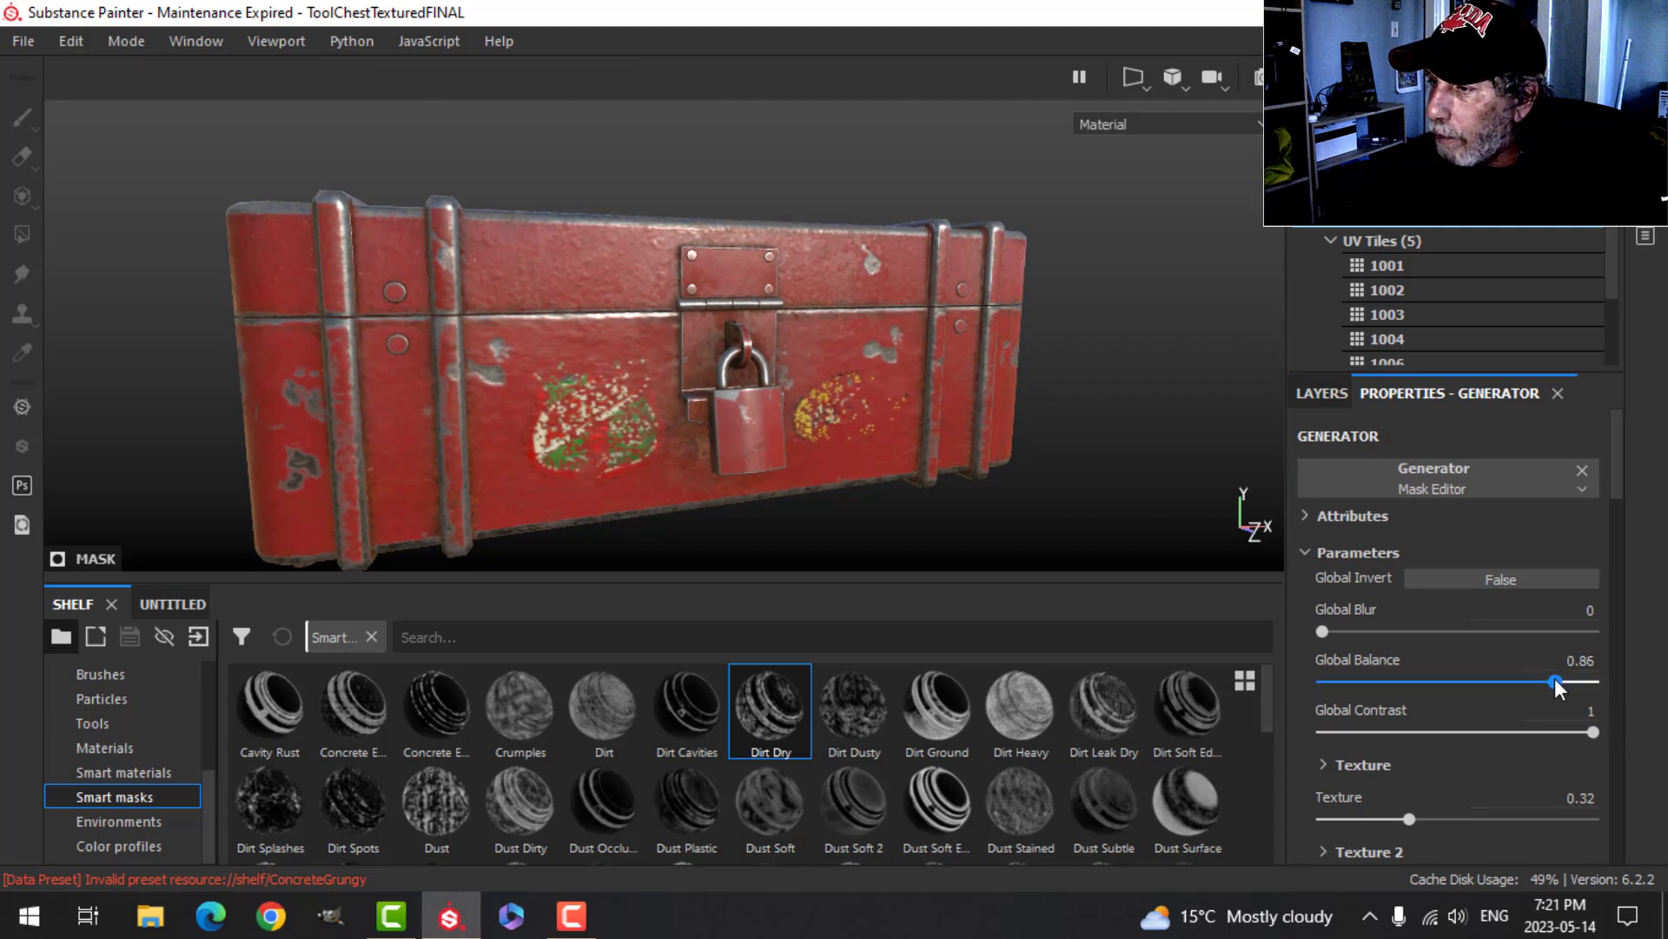
pyautogui.moveTo(1555, 683); pyautogui.dragTo(1606, 681)
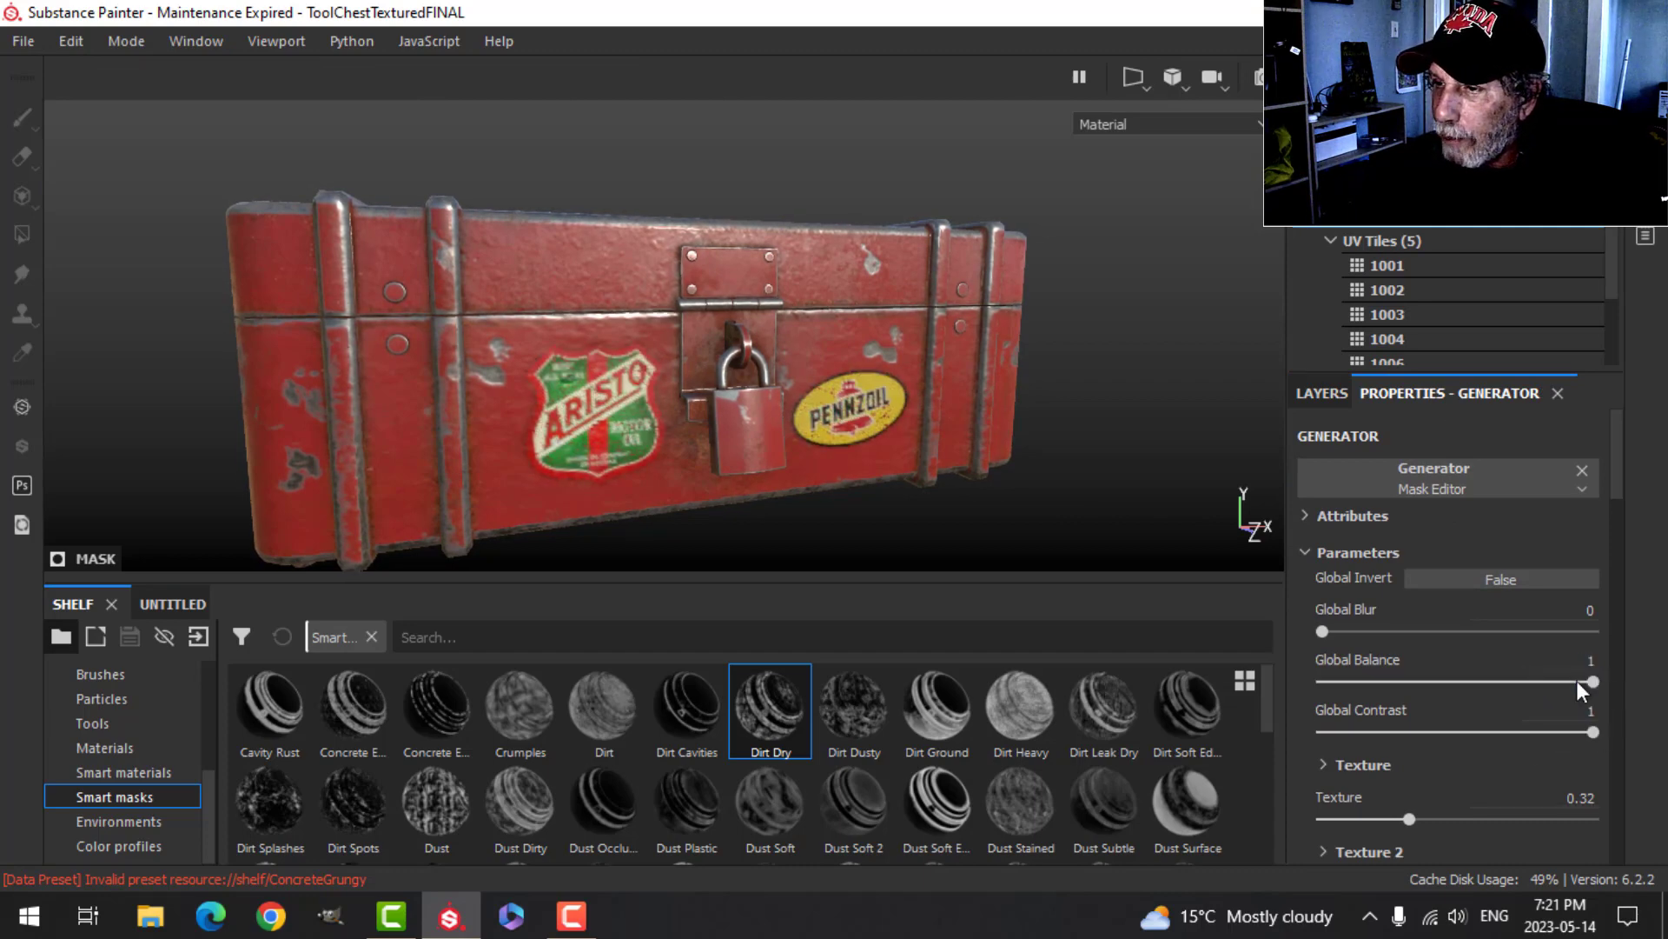
pyautogui.scroll(3, 720, 424)
pyautogui.moveTo(678, 425)
pyautogui.keyDown('alt'); pyautogui.mouseDown()
pyautogui.moveTo(663, 388)
pyautogui.moveTo(655, 425)
pyautogui.mouseUp(); pyautogui.keyUp('alt')
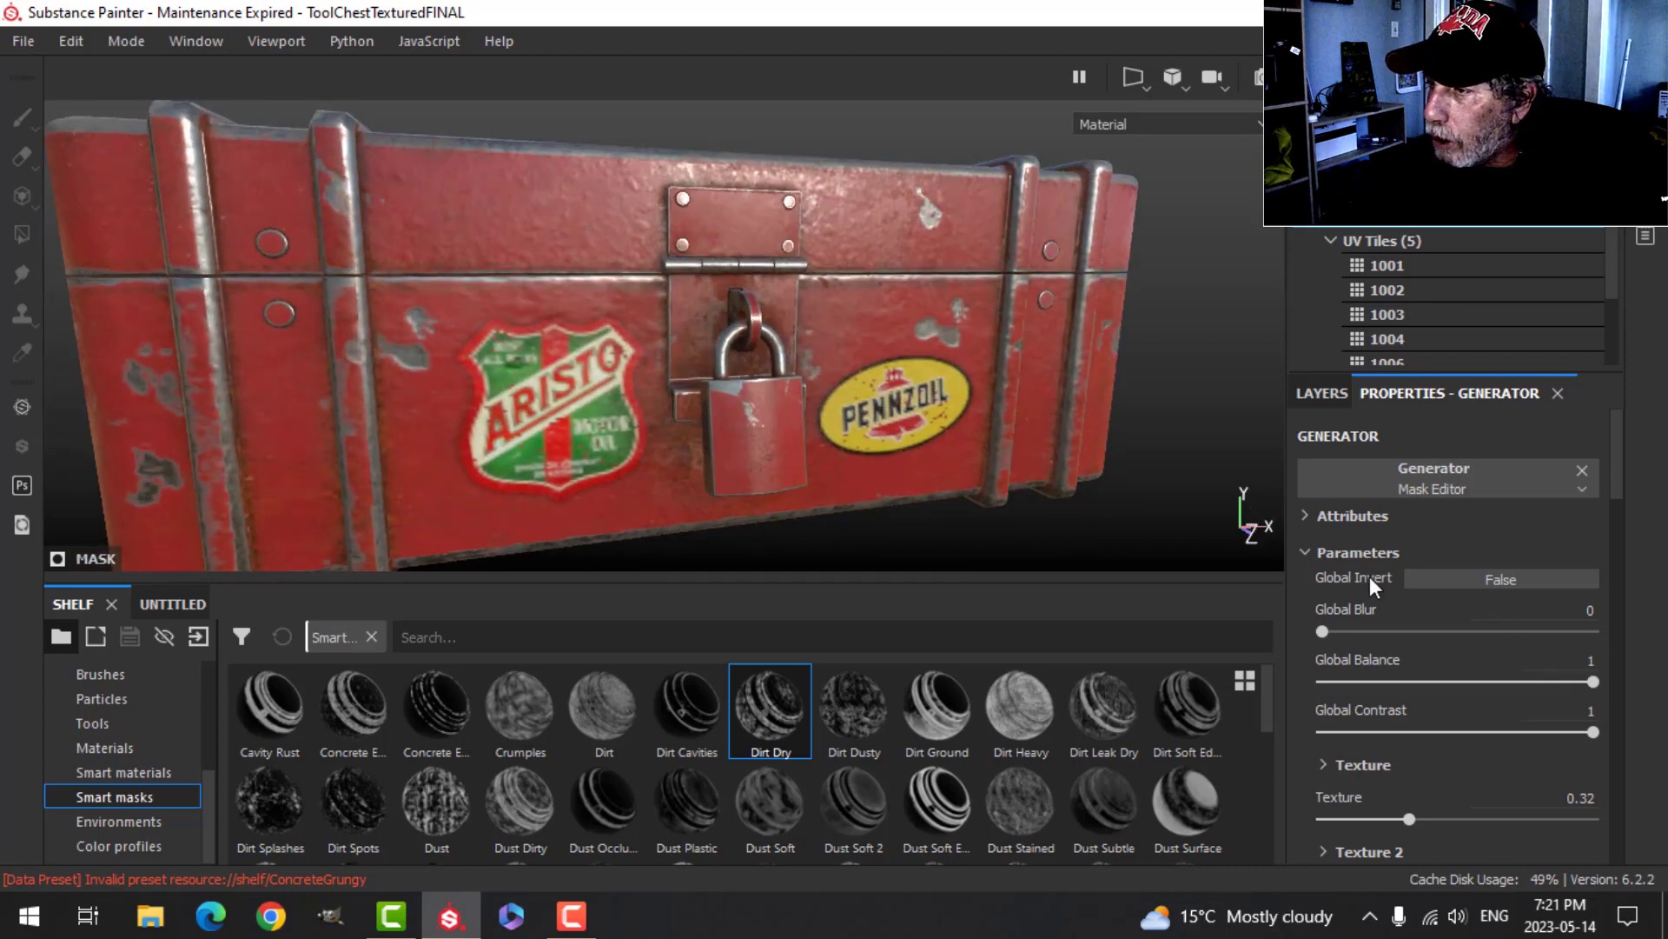
# - Clear the STICKERS layer's mask and apply the Dirt Leak Dry smart mask to it instead
pyautogui.click(1323, 394)
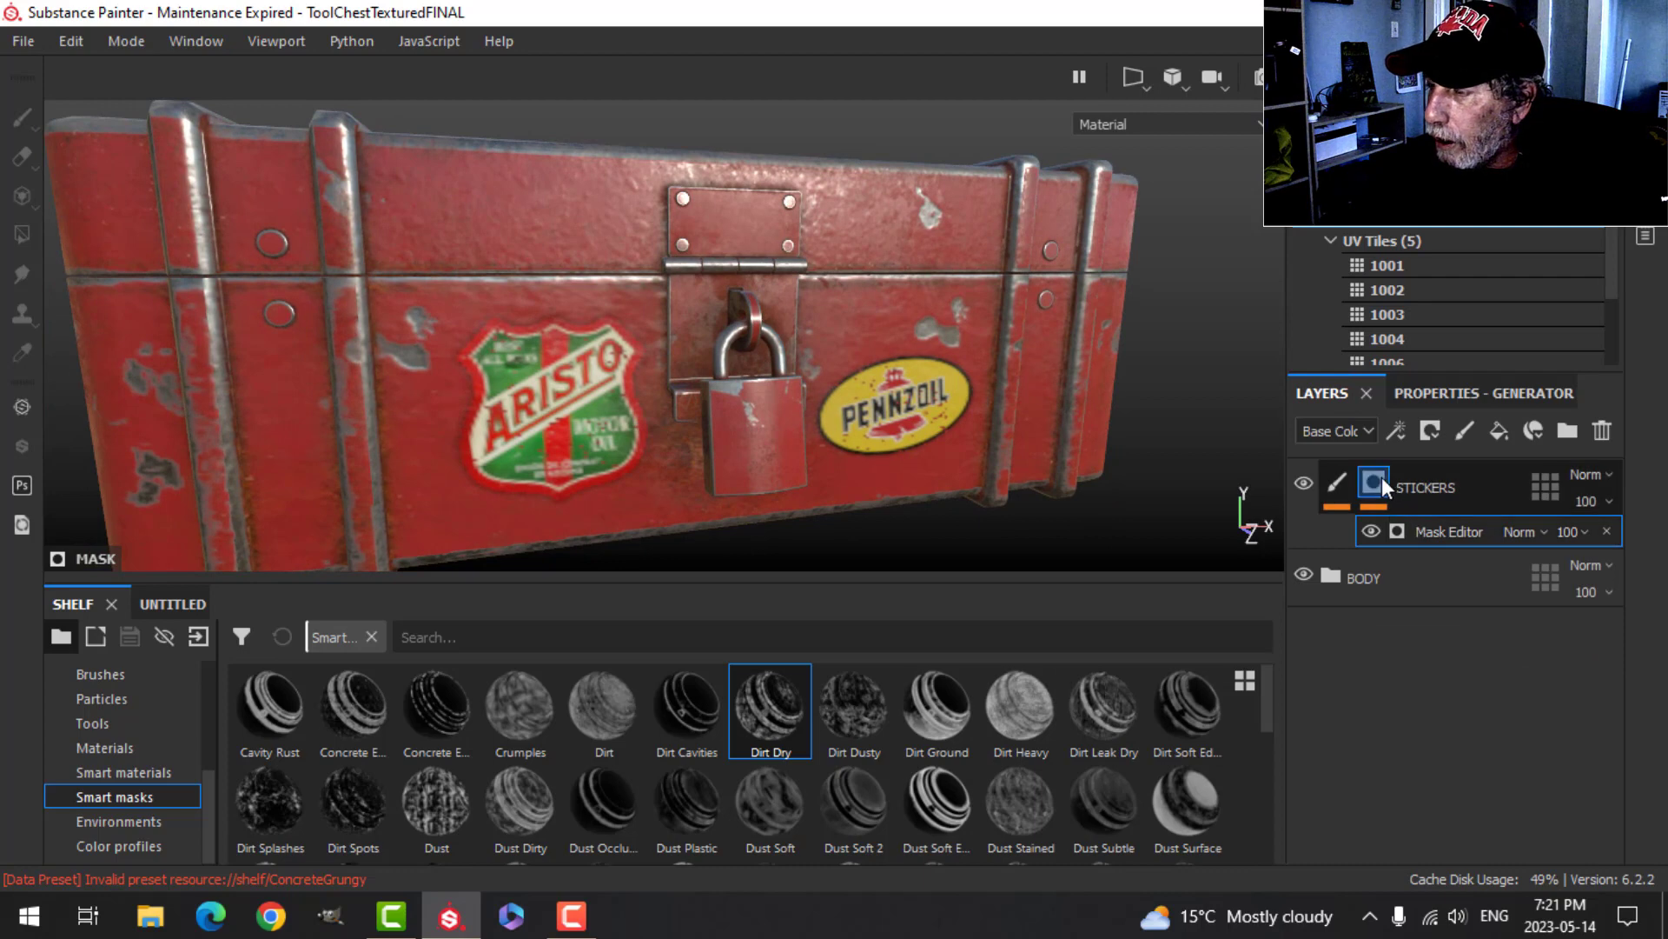
pyautogui.rightClick(1379, 481)
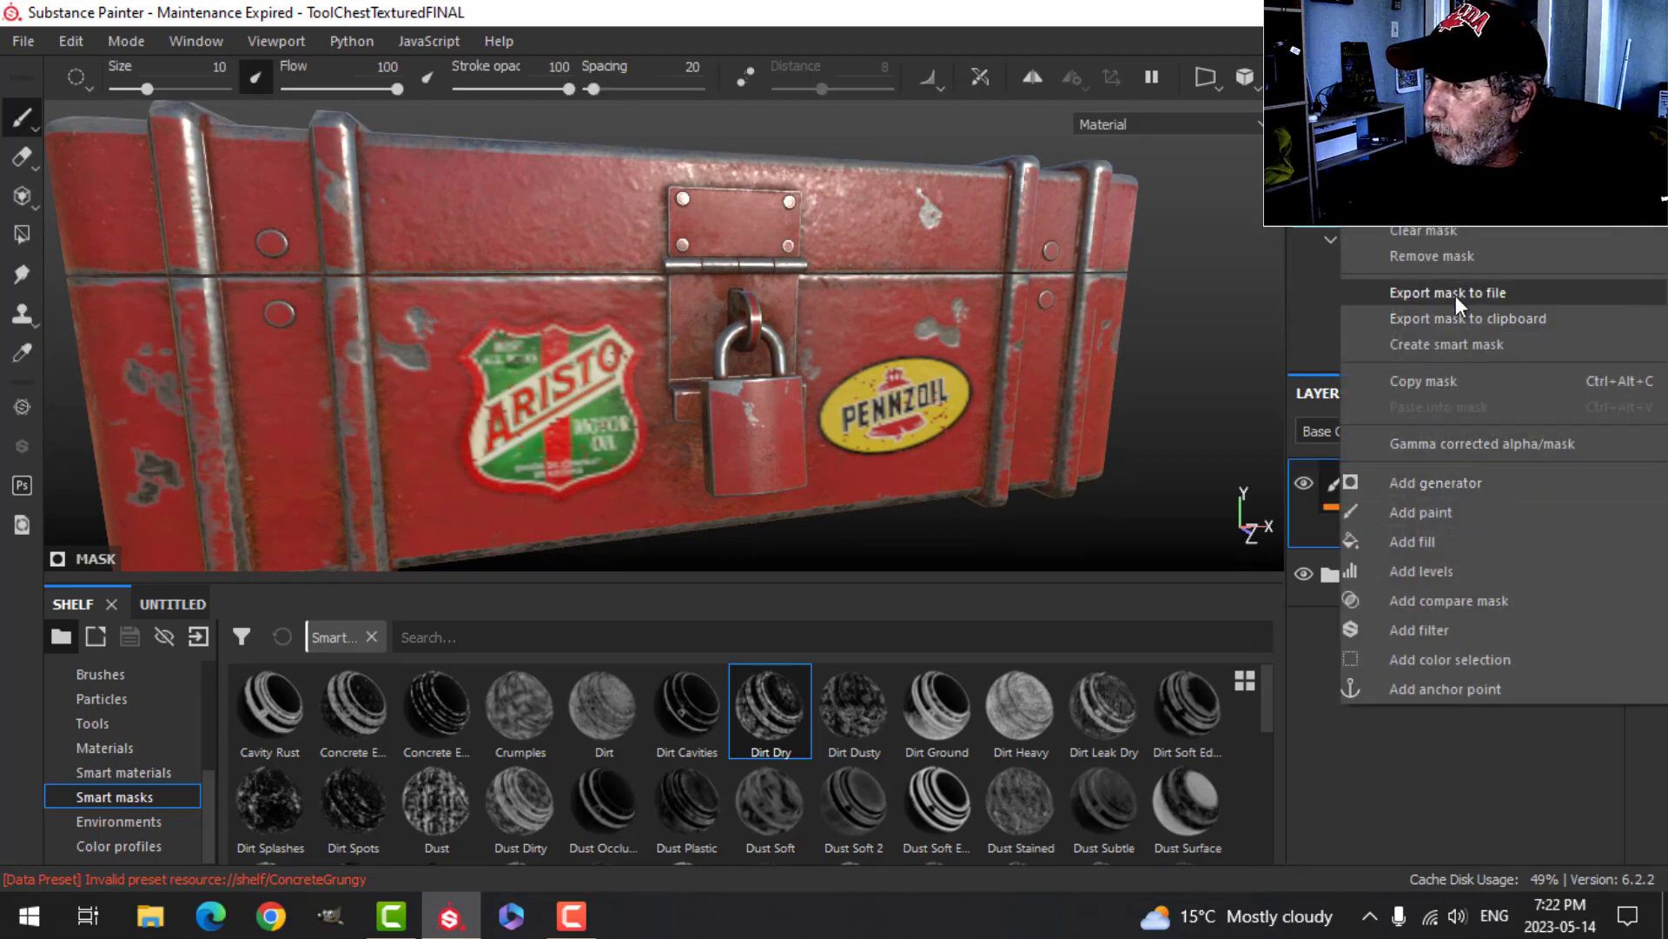
pyautogui.click(1445, 233)
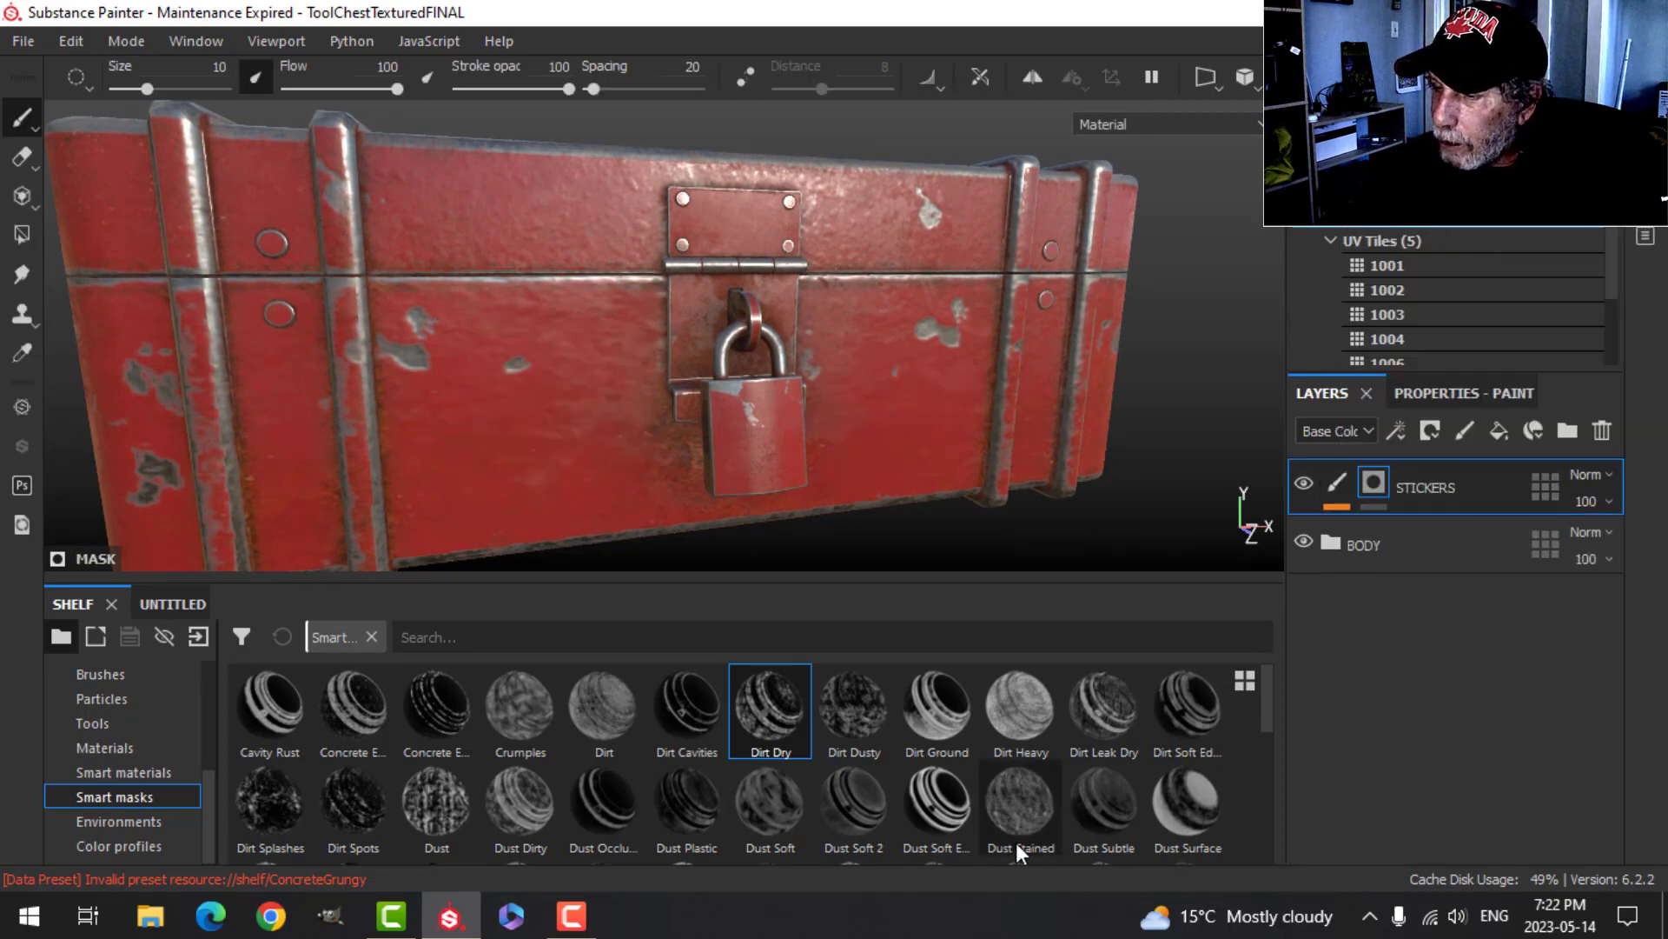
pyautogui.moveTo(1102, 711); pyautogui.dragTo(1373, 485)
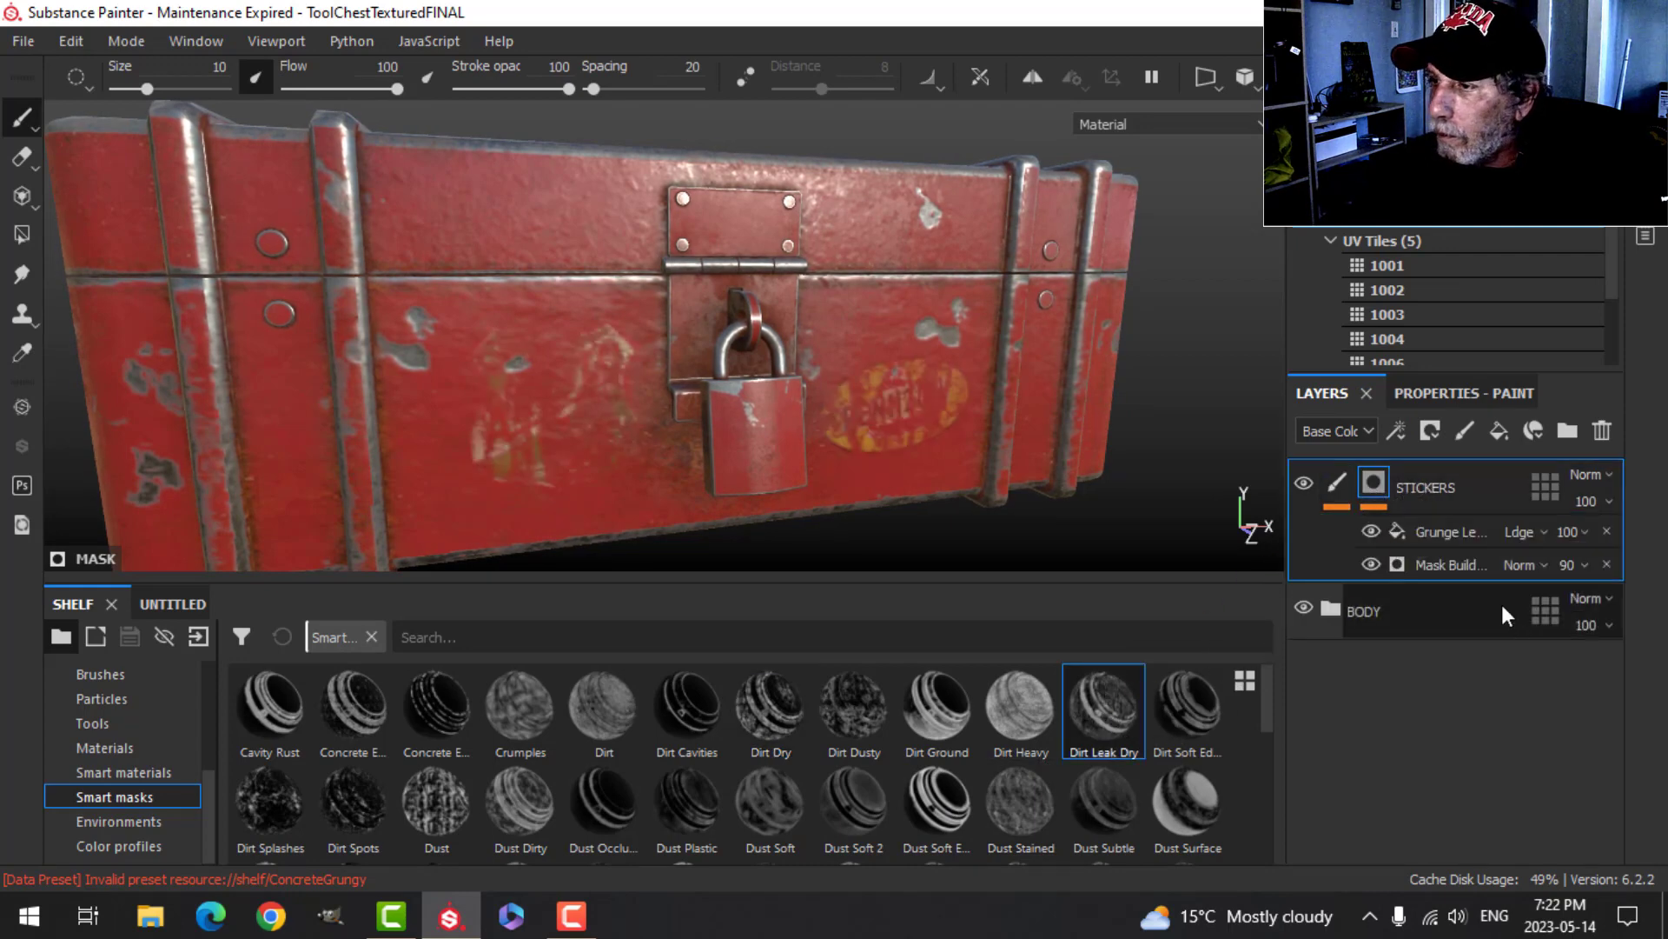
# - In the mask's Grunge Leak Small fill, set the contrast to 0.99 and the balance to 0.87
pyautogui.click(1436, 533)
pyautogui.click(1456, 394)
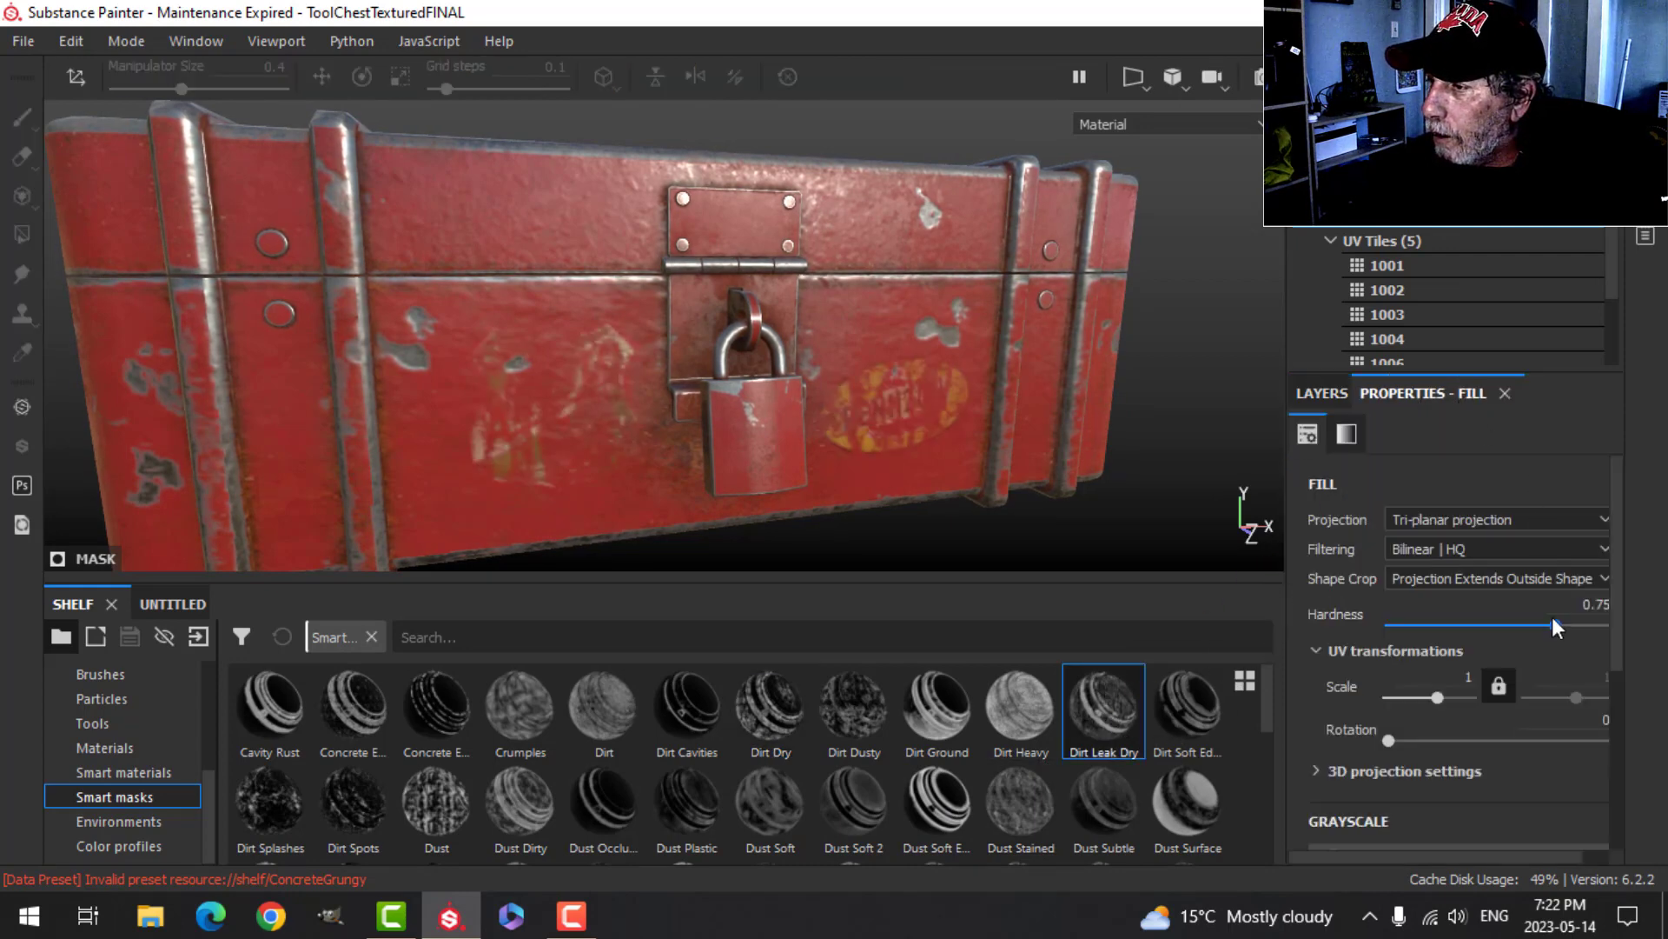
pyautogui.scroll(-5, 1488, 756)
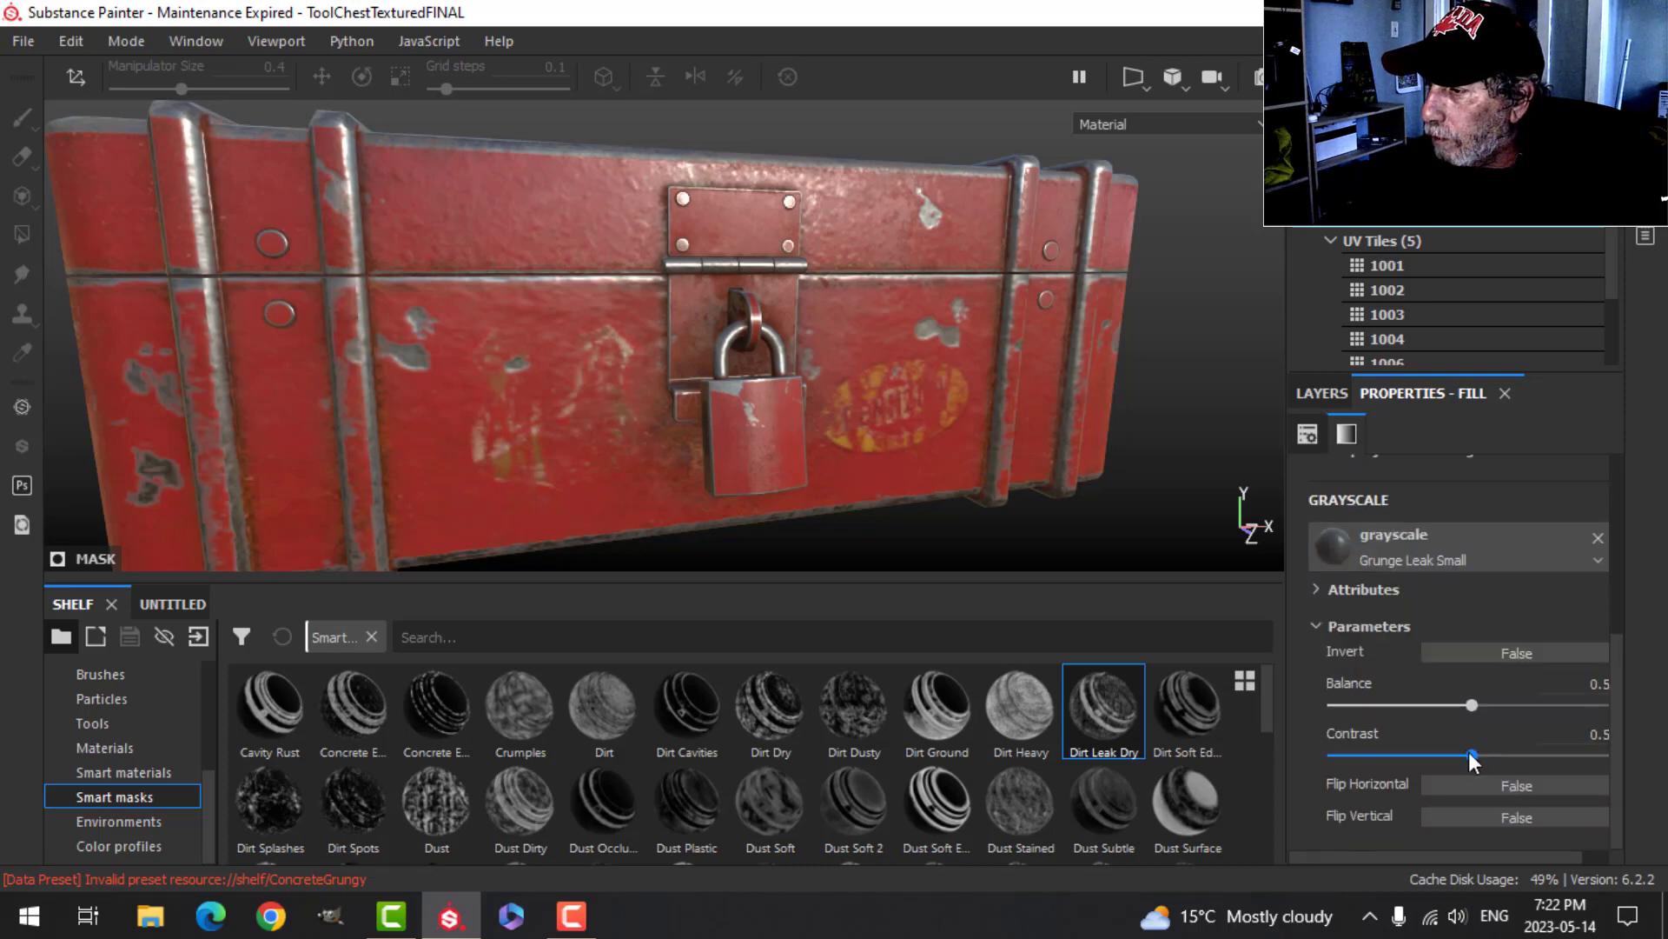
pyautogui.moveTo(1472, 755); pyautogui.dragTo(1584, 755)
pyautogui.moveTo(1472, 705); pyautogui.dragTo(1577, 702)
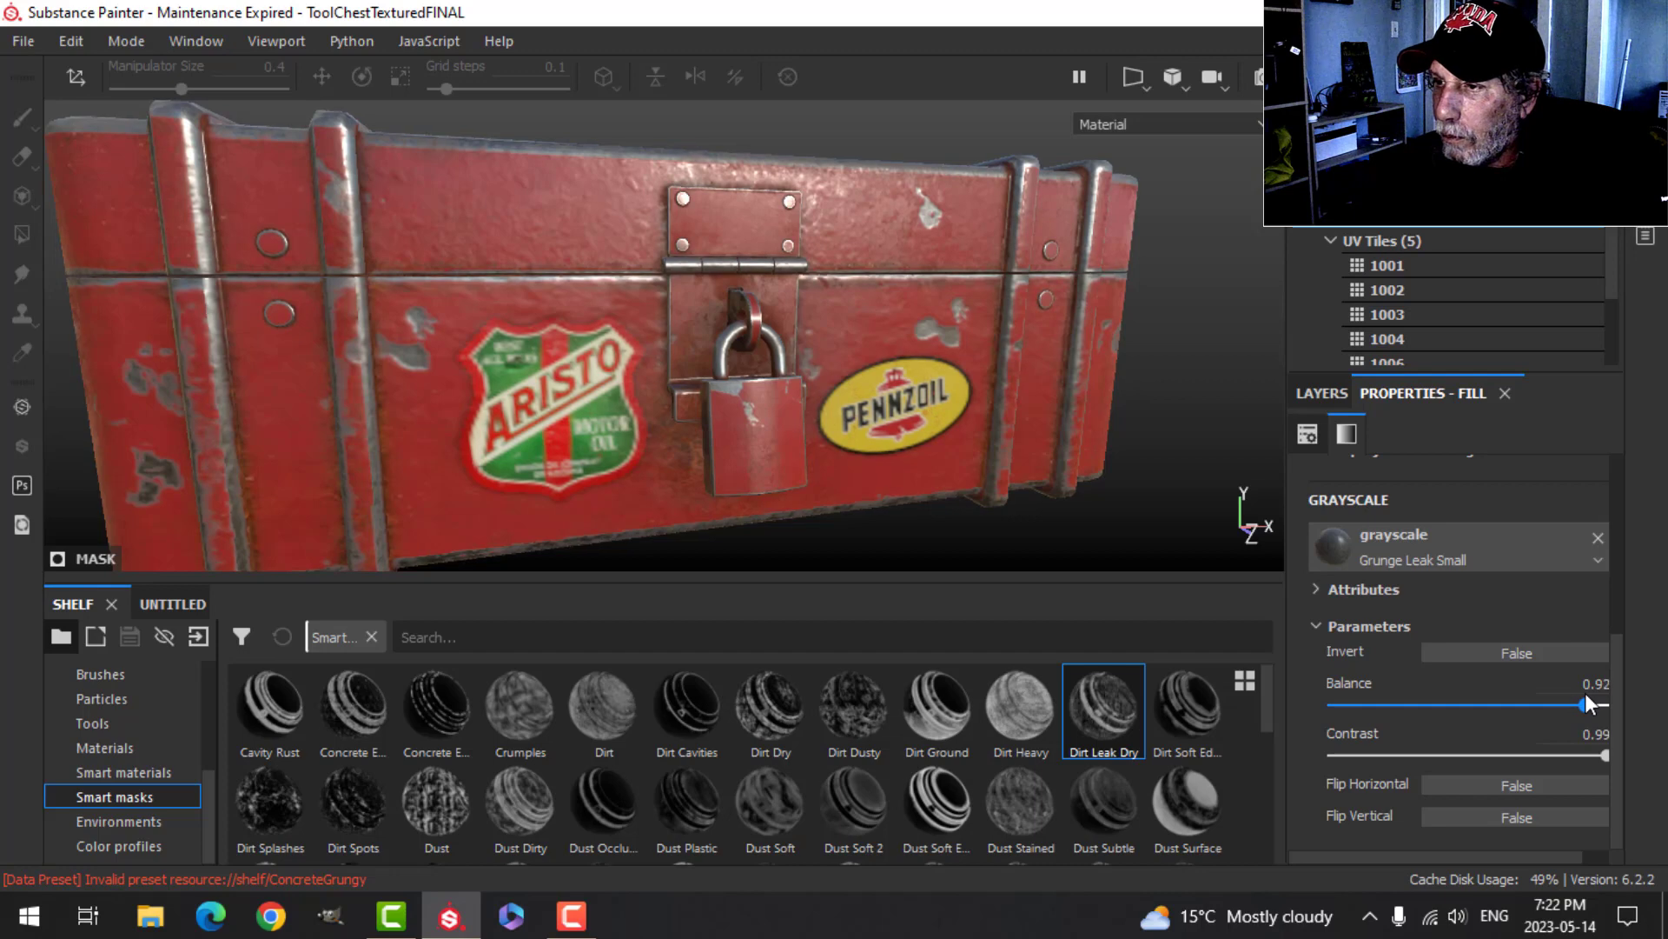
pyautogui.moveTo(1573, 689); pyautogui.dragTo(1572, 687)
# - Examine the worn decals on the lid and the front of the tool chest from several angles
pyautogui.scroll(-4, 780, 285)
pyautogui.keyDown('alt'); pyautogui.moveTo(779, 285); pyautogui.dragTo(760, 382); pyautogui.keyUp('alt')
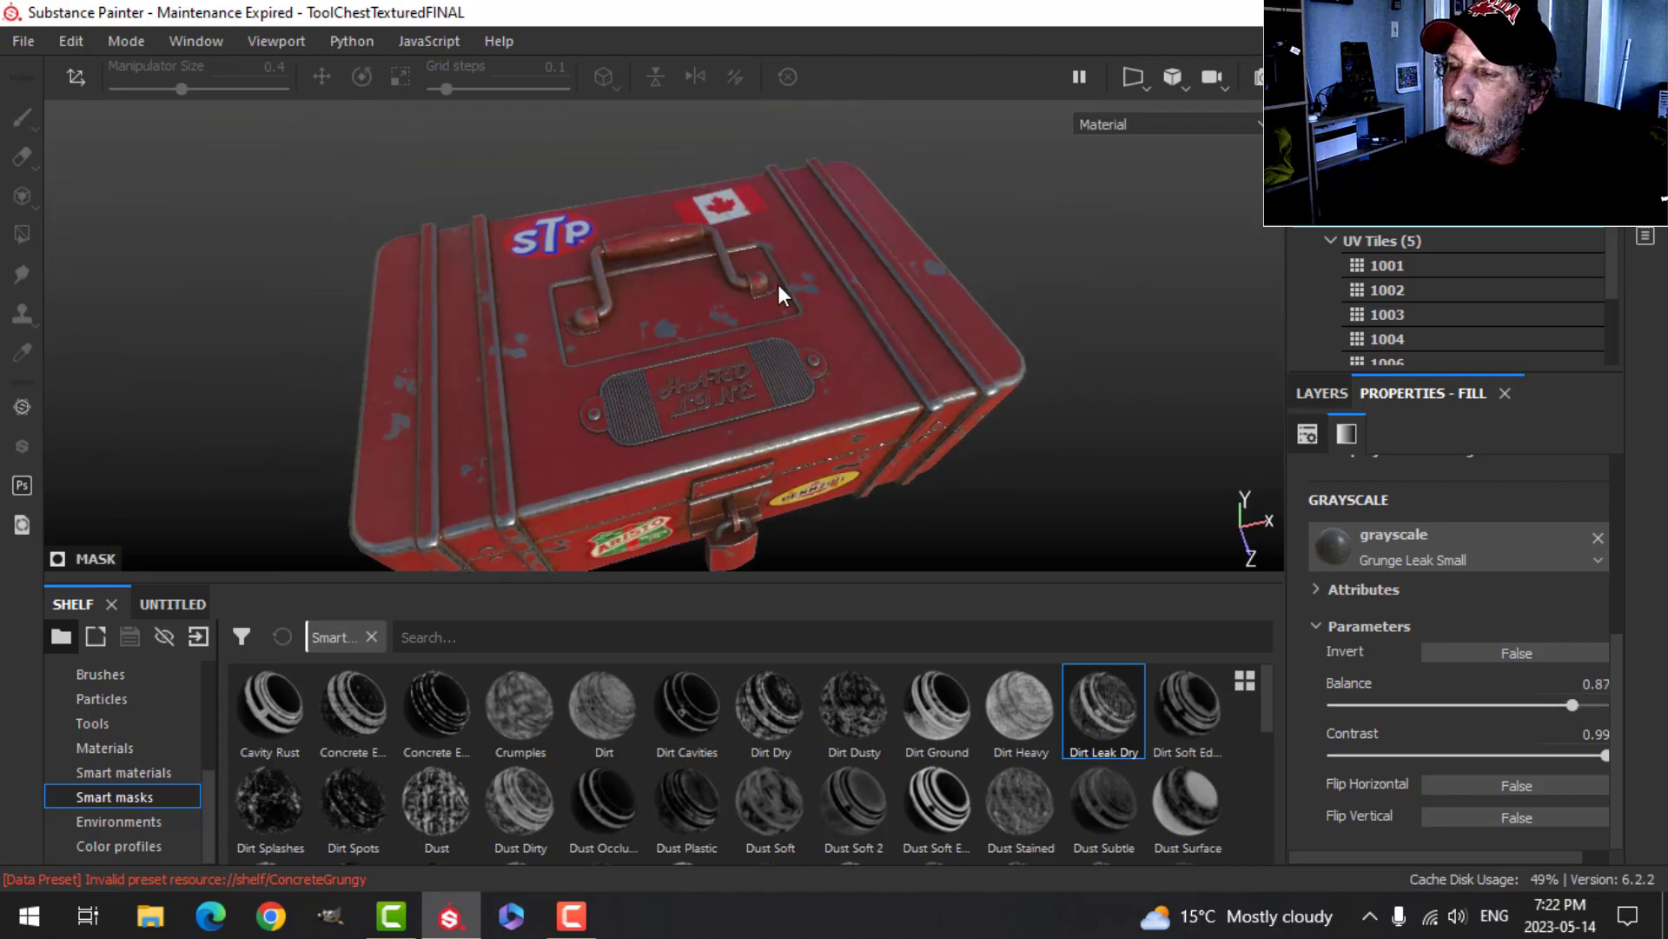
pyautogui.scroll(3, 774, 287)
pyautogui.keyDown('alt'); pyautogui.moveTo(691, 233); pyautogui.dragTo(702, 337); pyautogui.keyUp('alt')
pyautogui.keyDown('alt'); pyautogui.moveTo(686, 343); pyautogui.dragTo(795, 395, button='middle'); pyautogui.keyUp('alt')
pyautogui.scroll(1, 834, 374)
pyautogui.keyDown('alt'); pyautogui.moveTo(836, 380); pyautogui.dragTo(729, 375); pyautogui.keyUp('alt')
pyautogui.keyDown('alt'); pyautogui.moveTo(768, 529); pyautogui.dragTo(634, 383, button='middle'); pyautogui.keyUp('alt')
pyautogui.keyDown('alt'); pyautogui.moveTo(639, 385); pyautogui.dragTo(663, 376); pyautogui.keyUp('alt')
pyautogui.keyDown('alt'); pyautogui.moveTo(669, 420); pyautogui.dragTo(676, 284, button='middle'); pyautogui.keyUp('alt')
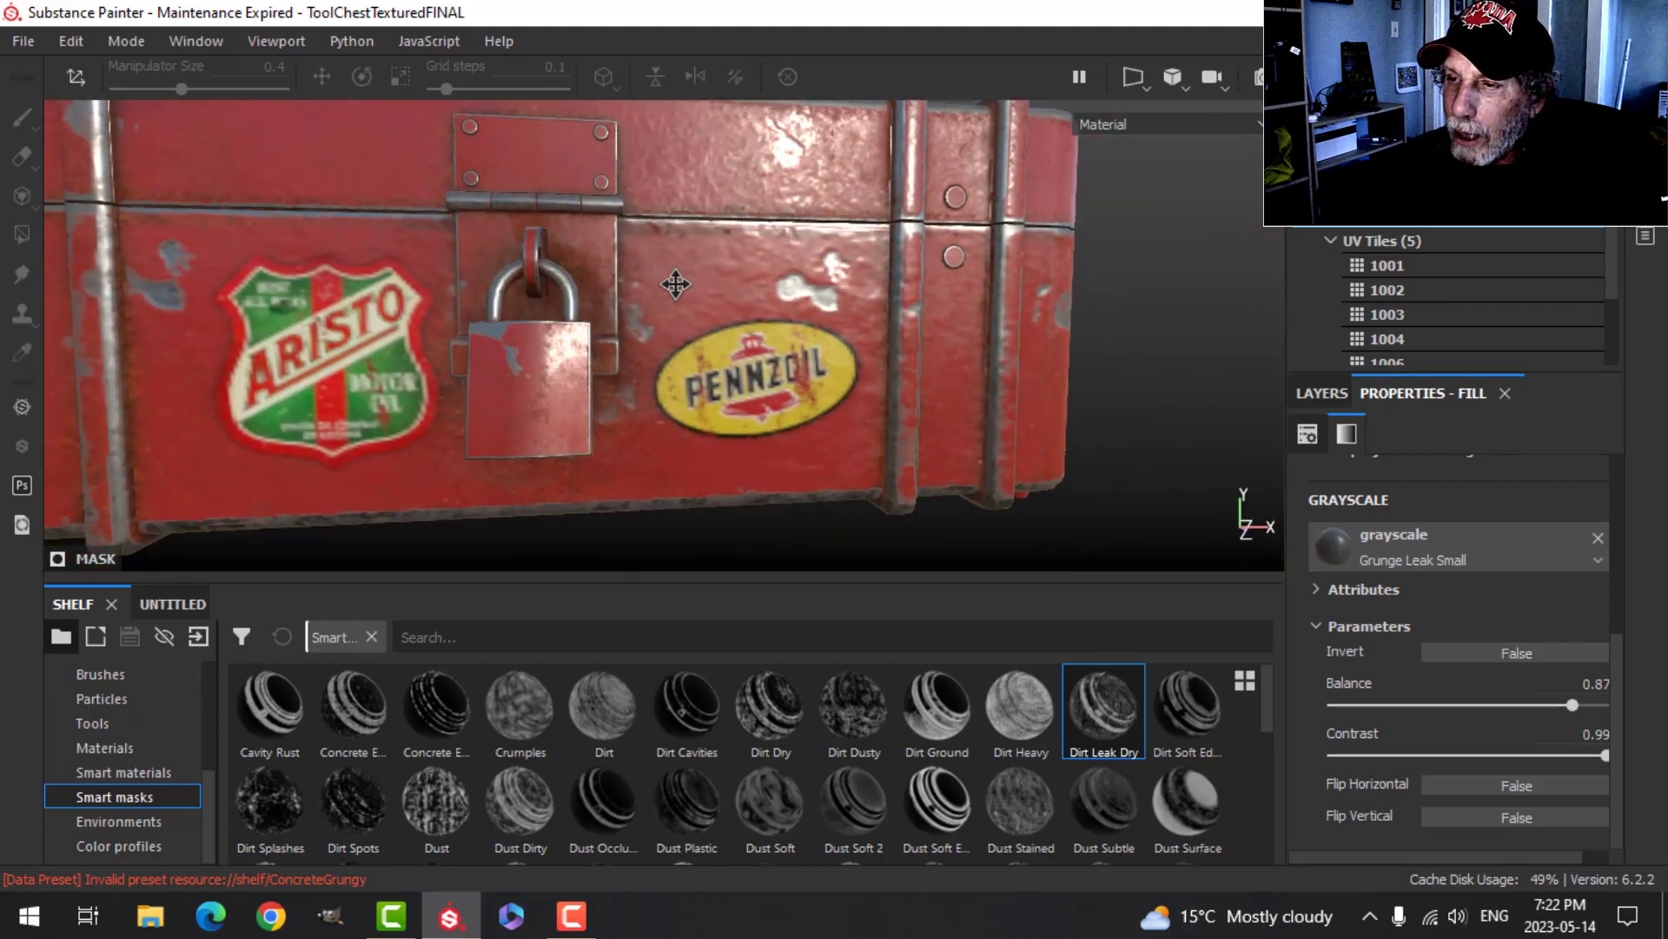
pyautogui.keyDown('alt'); pyautogui.moveTo(692, 342); pyautogui.dragTo(735, 384); pyautogui.keyUp('alt')
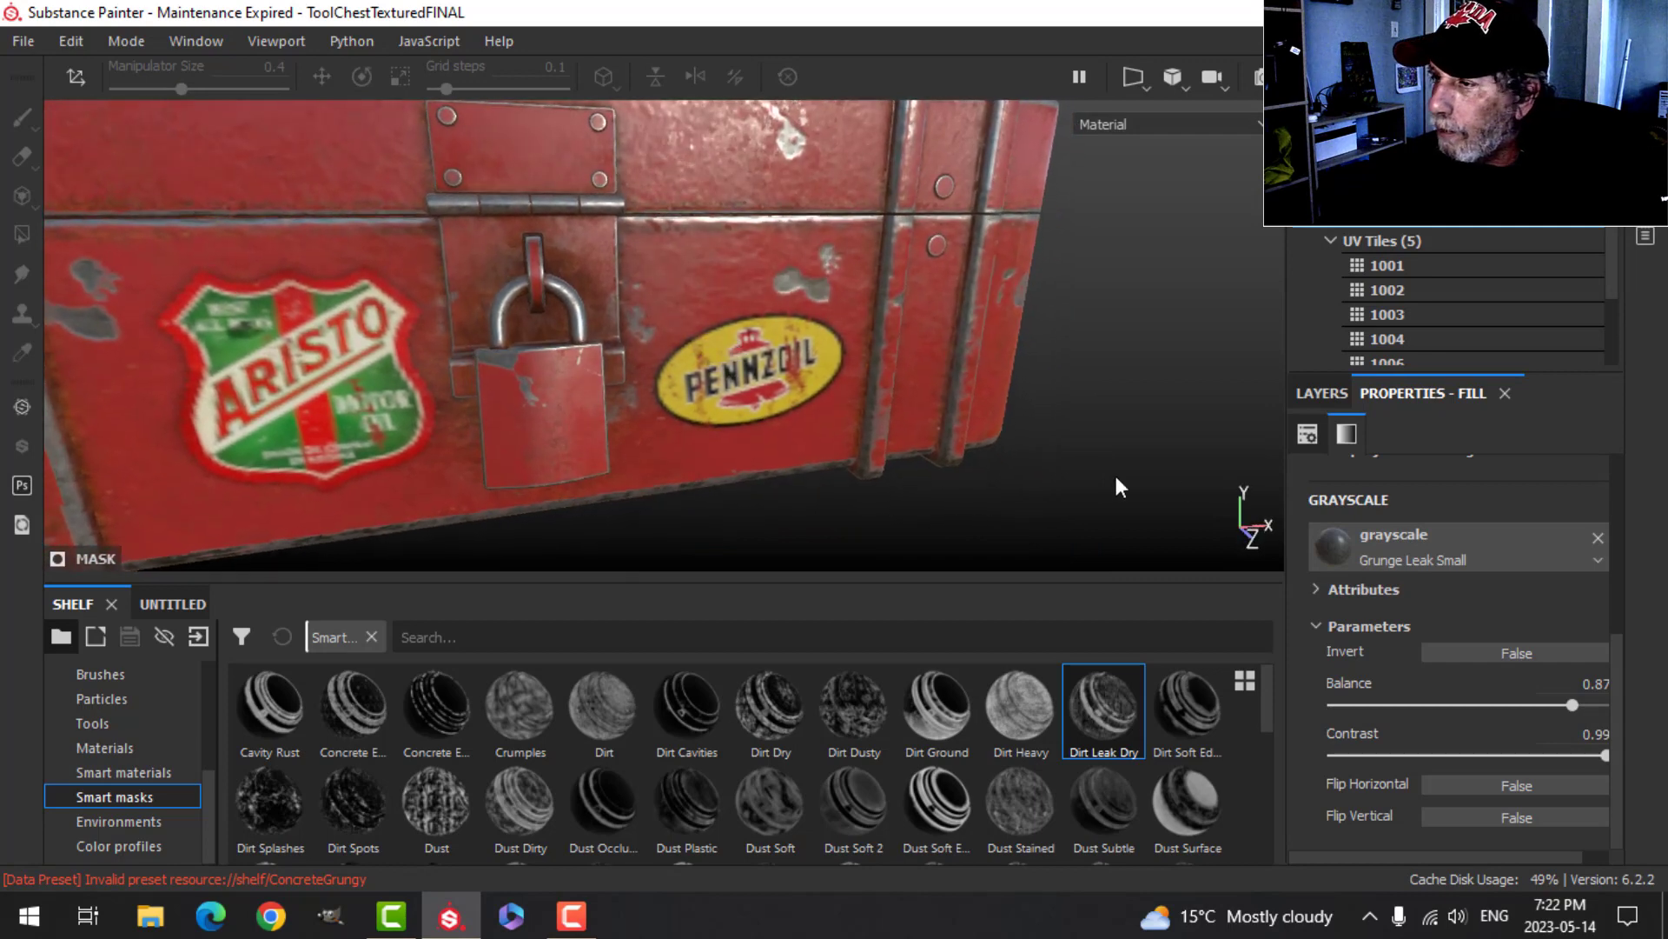
# - Add a paint effect to the STICKERS layer's mask and undo a trial stroke on the Pennzoil decal
pyautogui.click(1316, 394)
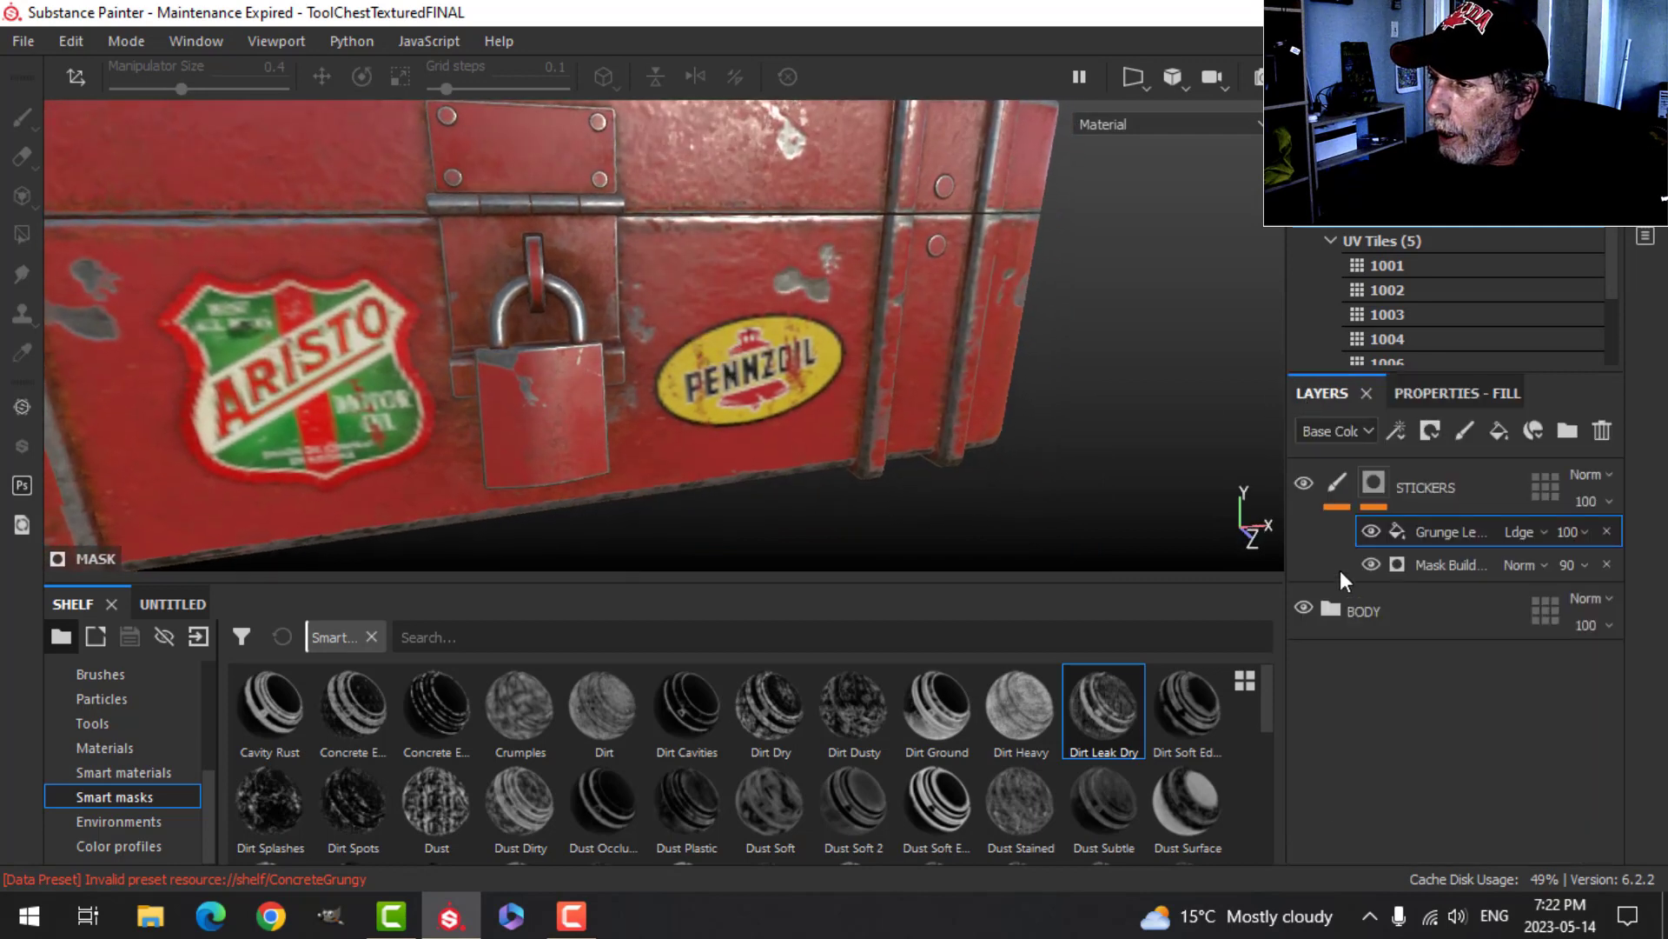
pyautogui.click(1382, 483)
pyautogui.rightClick(1385, 483)
pyautogui.click(1418, 513)
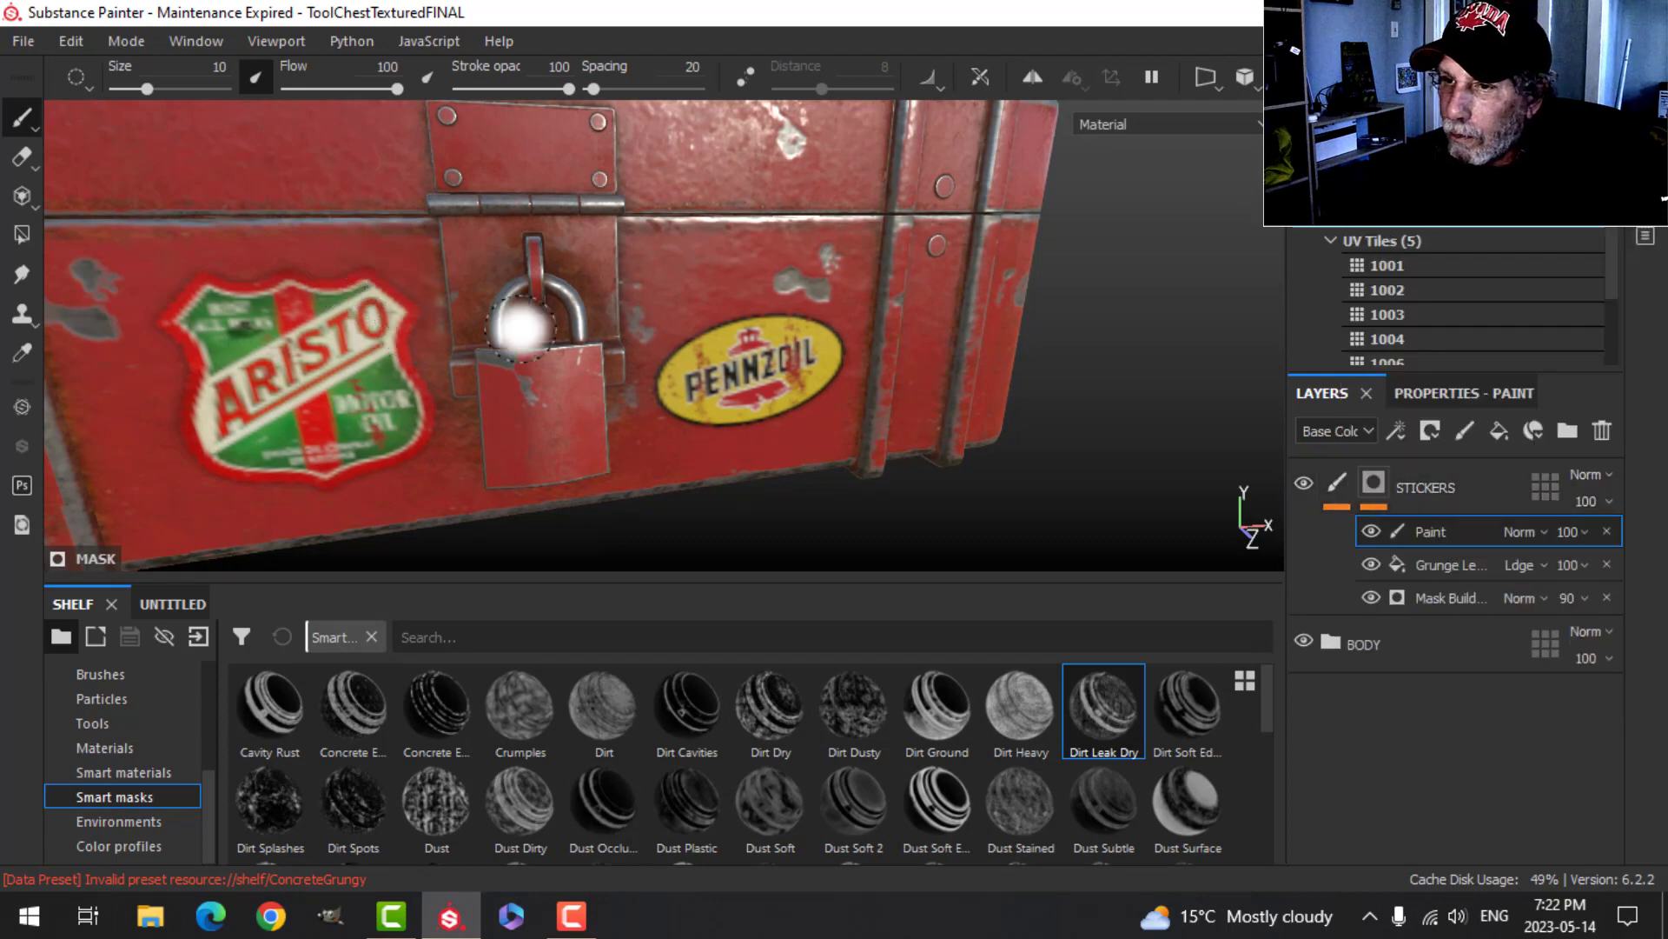
pyautogui.moveTo(717, 329)
pyautogui.mouseDown()
pyautogui.moveTo(693, 369)
pyautogui.moveTo(698, 338)
pyautogui.mouseUp()
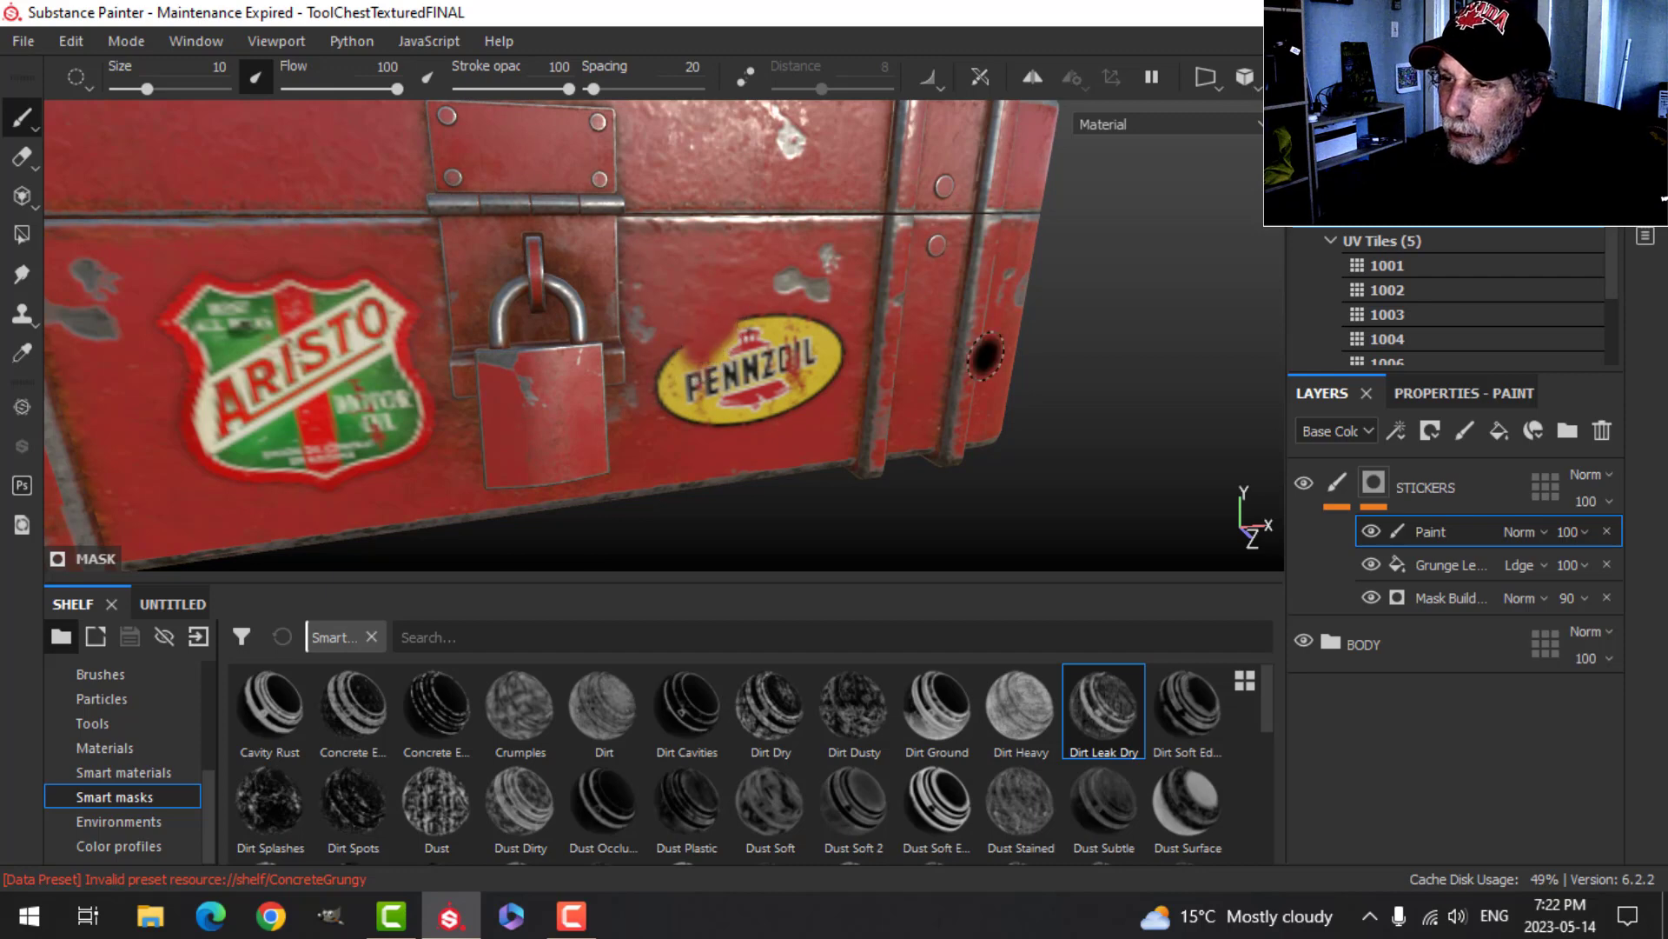
pyautogui.hotkey('ctrl', 'z')
# - Search the brushes for "paint" and select the Kyle's Paint brush that uses Kyle Brush Presets alpha 51
pyautogui.scroll(3, 135, 778)
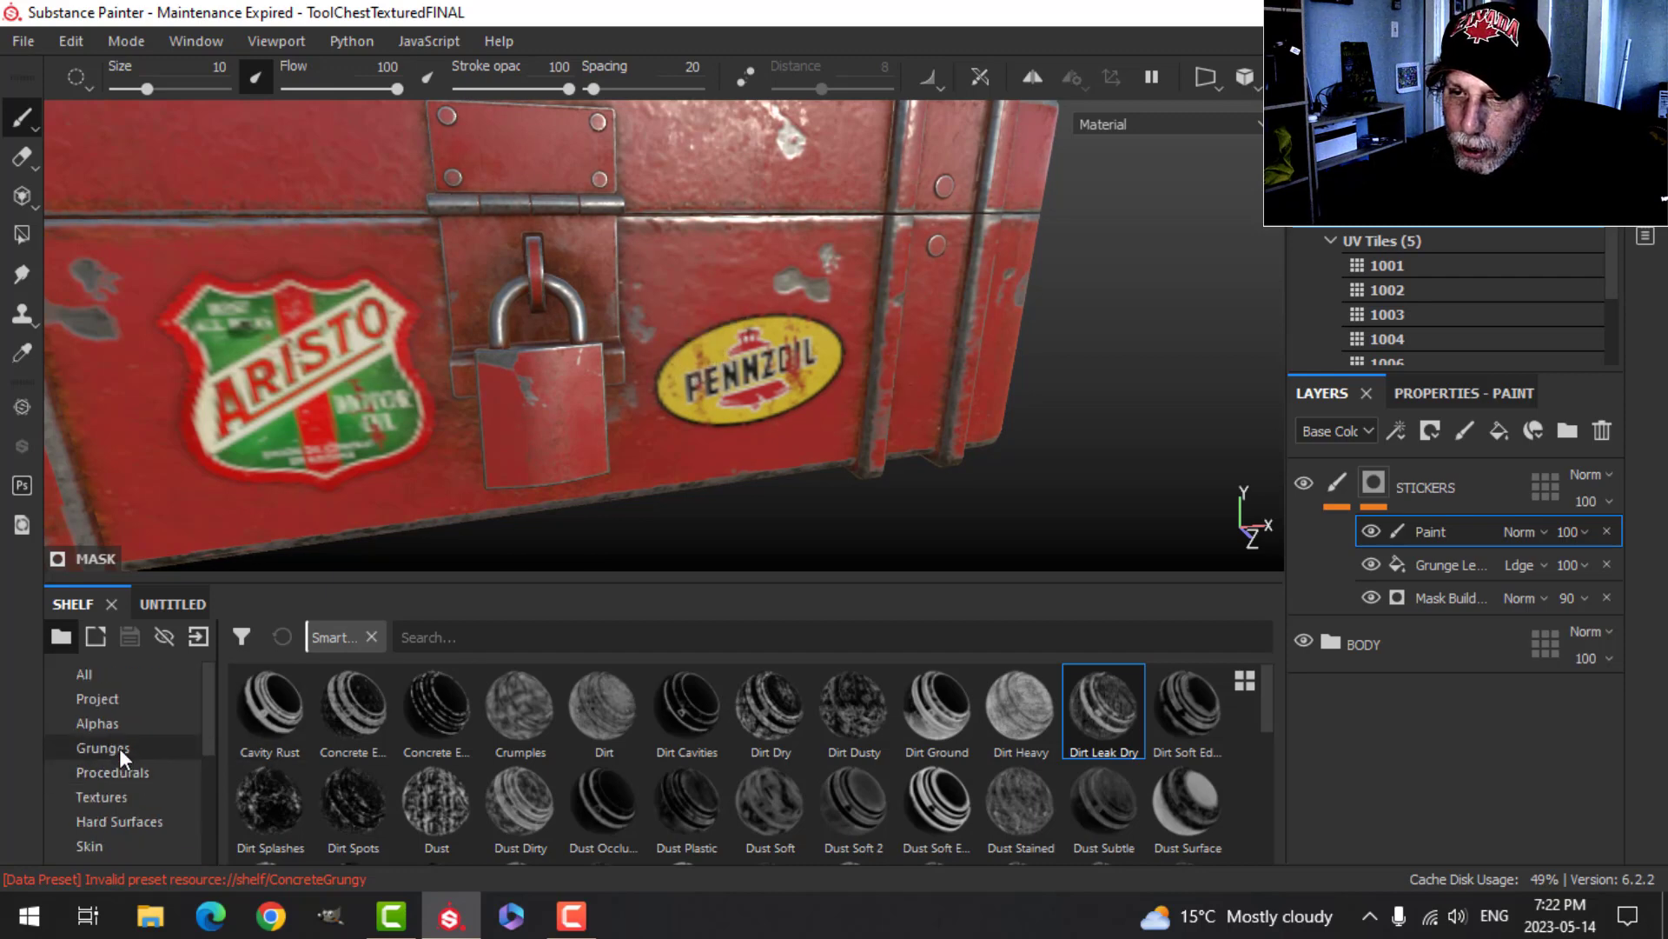
pyautogui.scroll(-3, 133, 770)
pyautogui.scroll(3, 126, 752)
pyautogui.scroll(-3, 124, 745)
pyautogui.scroll(1, 118, 767)
pyautogui.click(116, 750)
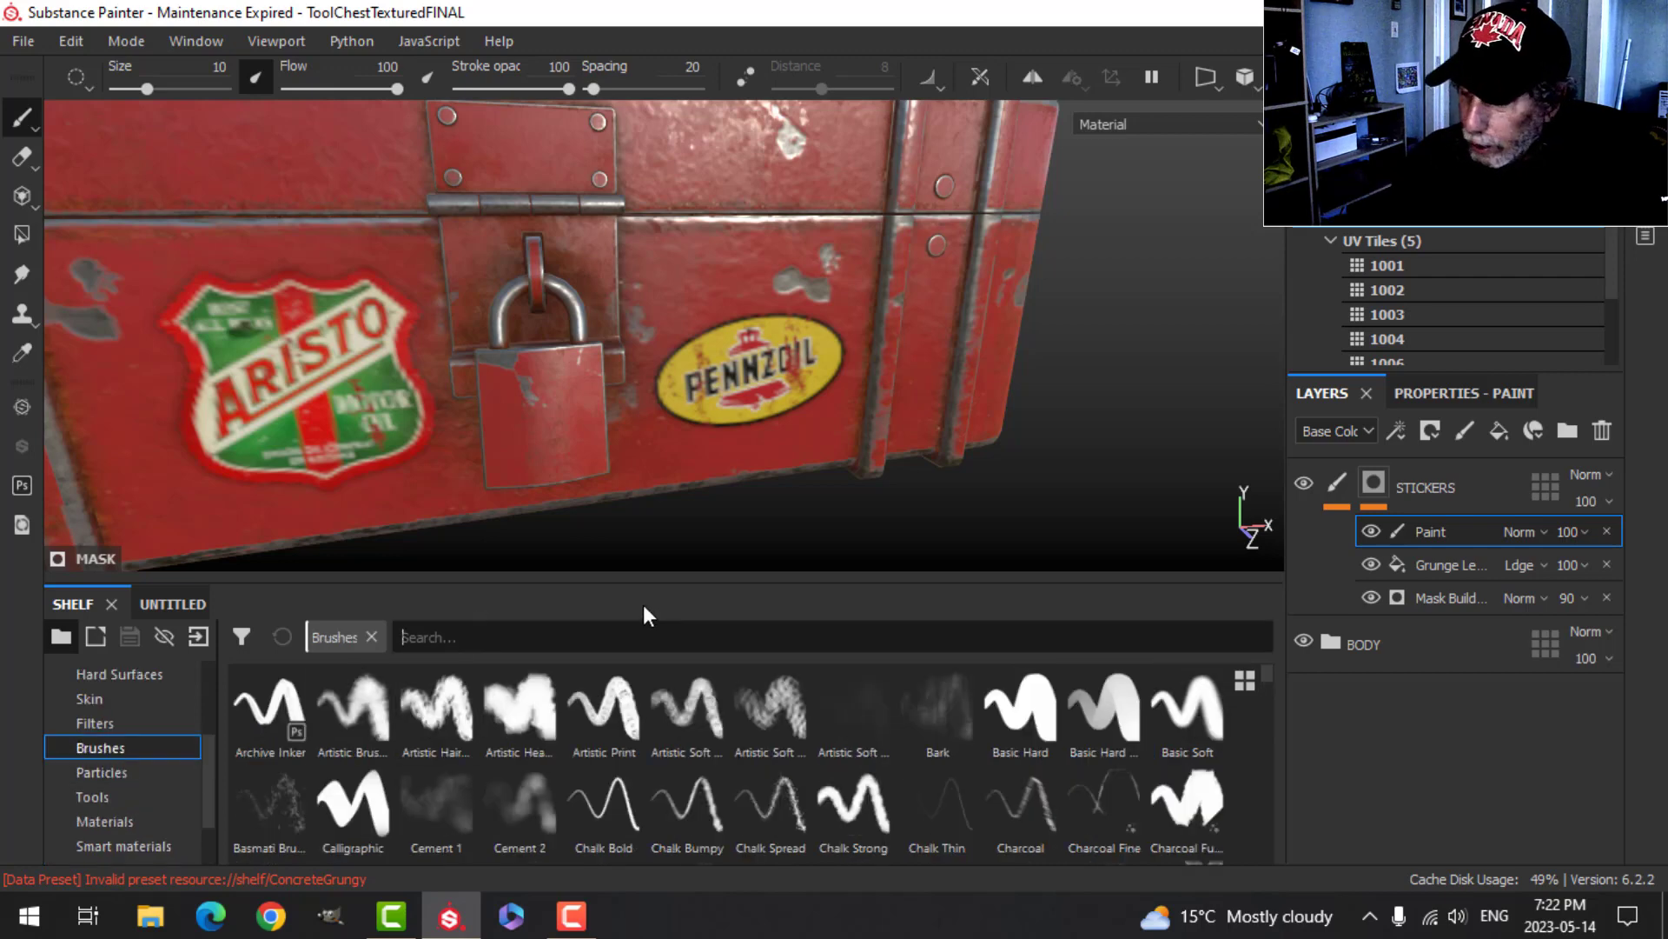
pyautogui.write('a')
pyautogui.write('paint')
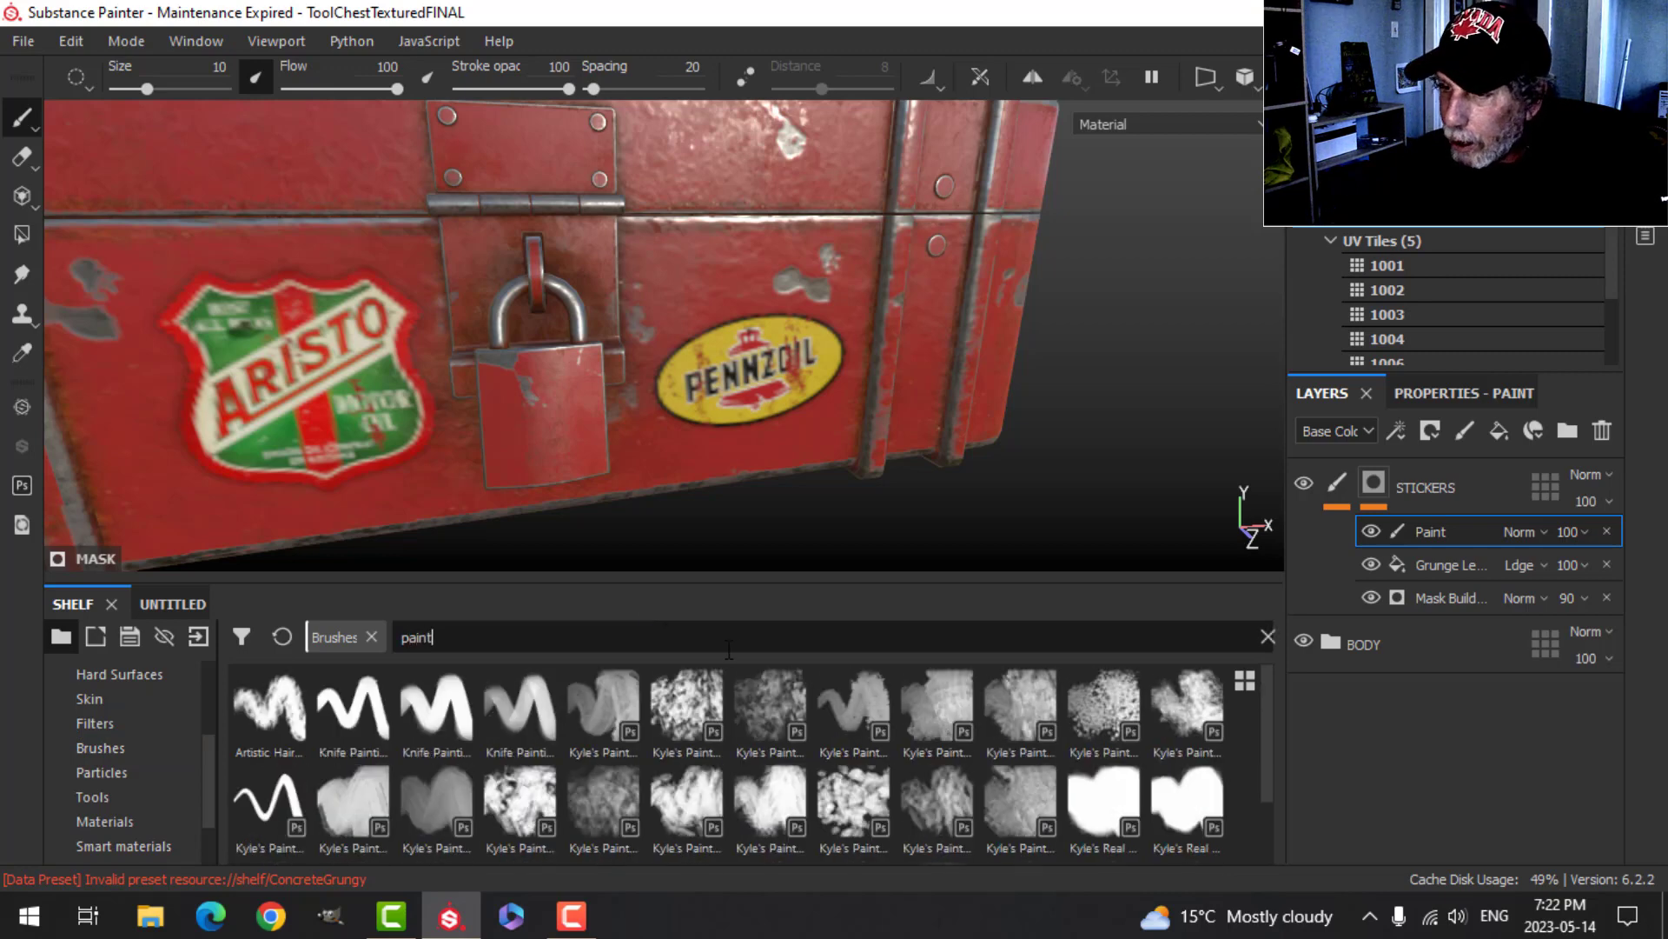
pyautogui.click(688, 792)
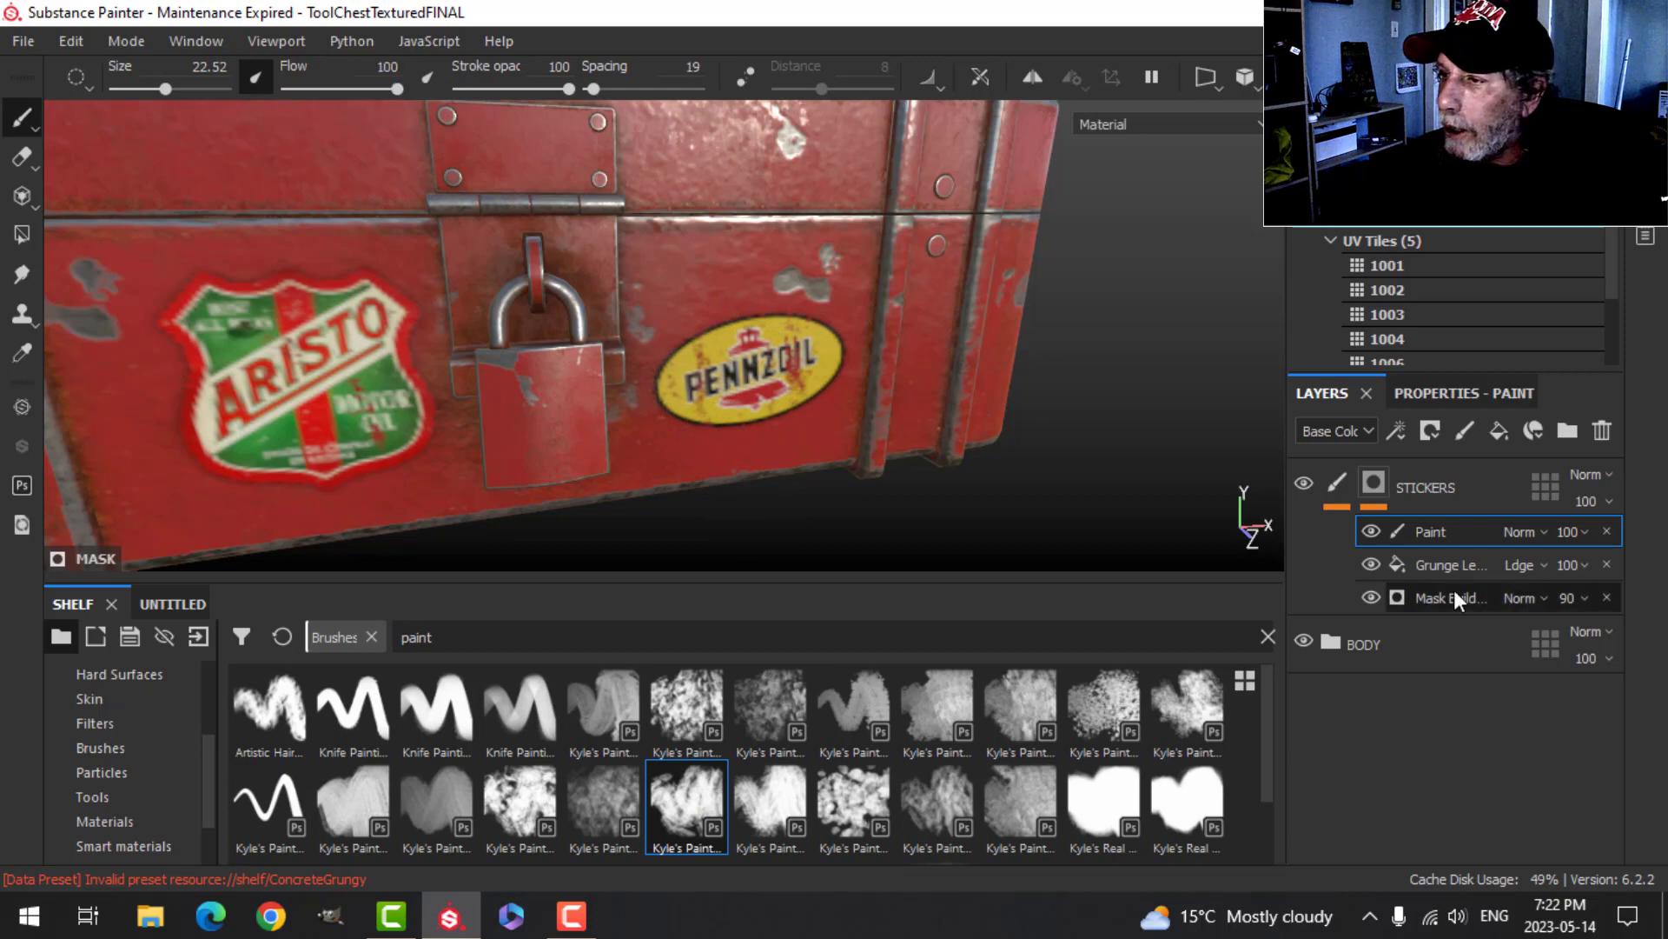
# - Set the selected brush's hardness to 0.975 and its size to 4.52
pyautogui.click(1436, 393)
pyautogui.scroll(3, 1482, 721)
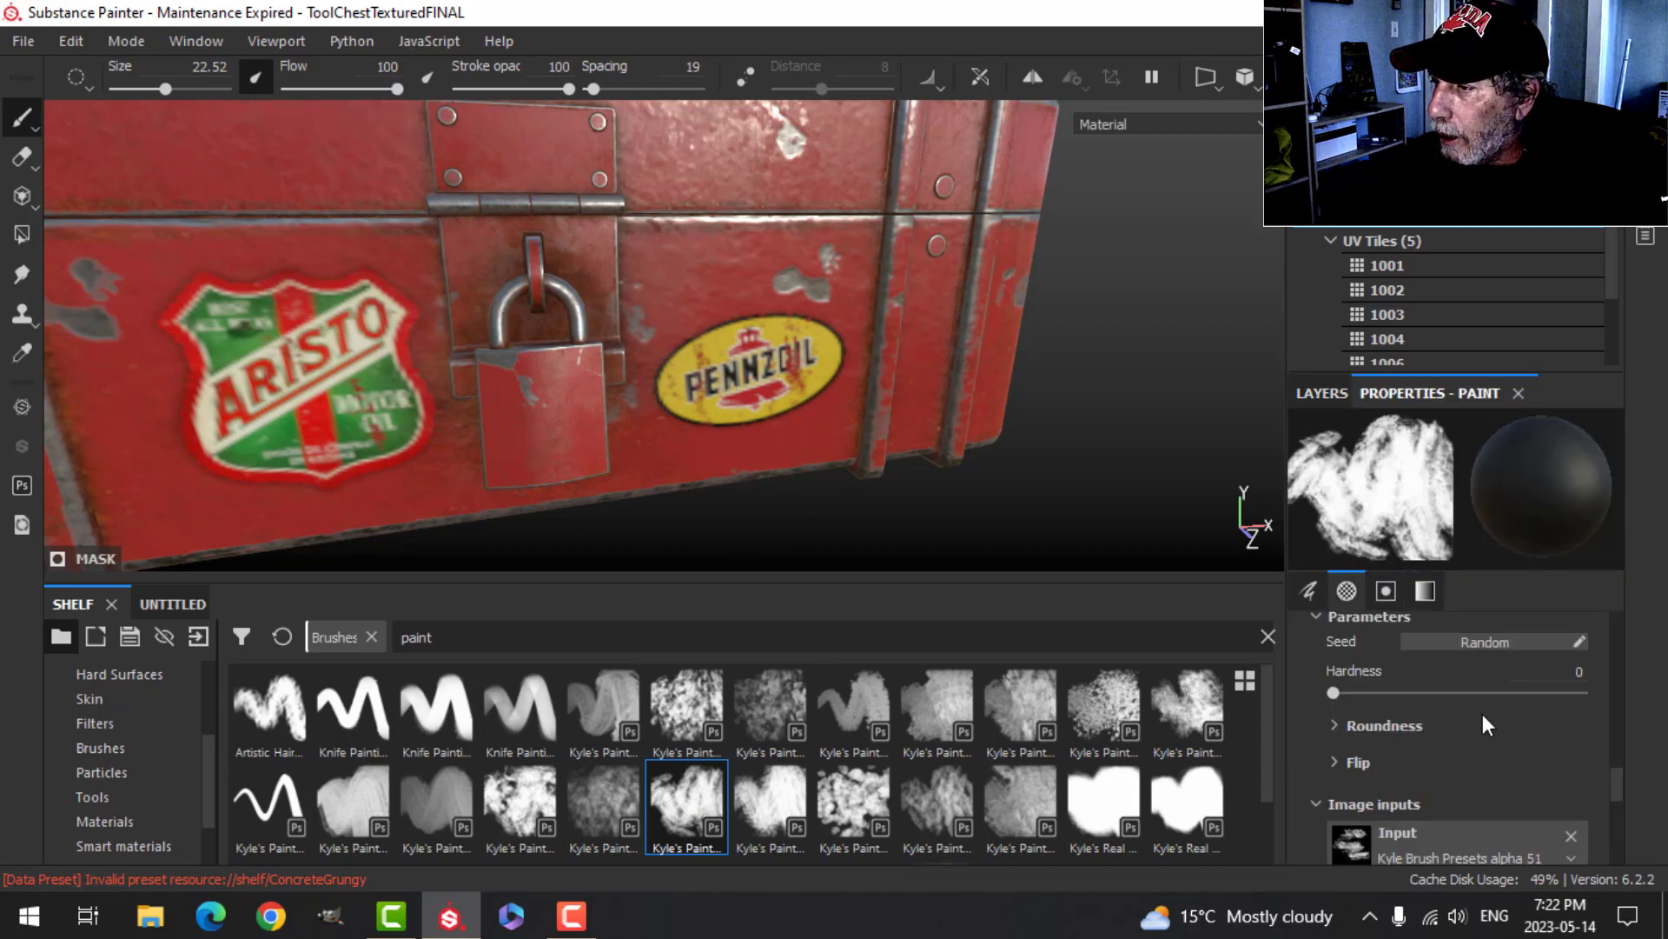
pyautogui.moveTo(1383, 692); pyautogui.dragTo(1583, 692)
pyautogui.moveTo(834, 391)
pyautogui.mouseDown()
pyautogui.moveTo(700, 417)
pyautogui.moveTo(733, 356)
pyautogui.mouseUp()
pyautogui.moveTo(734, 349)
pyautogui.keyDown('ctrl'); pyautogui.mouseDown(button='right')
pyautogui.moveTo(714, 351)
pyautogui.moveTo(723, 322)
pyautogui.moveTo(708, 322)
pyautogui.moveTo(769, 311)
pyautogui.moveTo(755, 310)
pyautogui.mouseUp(button='right'); pyautogui.keyUp('ctrl')
# - Paint black chips into the mask along the Pennzoil decal's edges and across the Aristo decal
pyautogui.scroll(4, 755, 321)
pyautogui.click(883, 320)
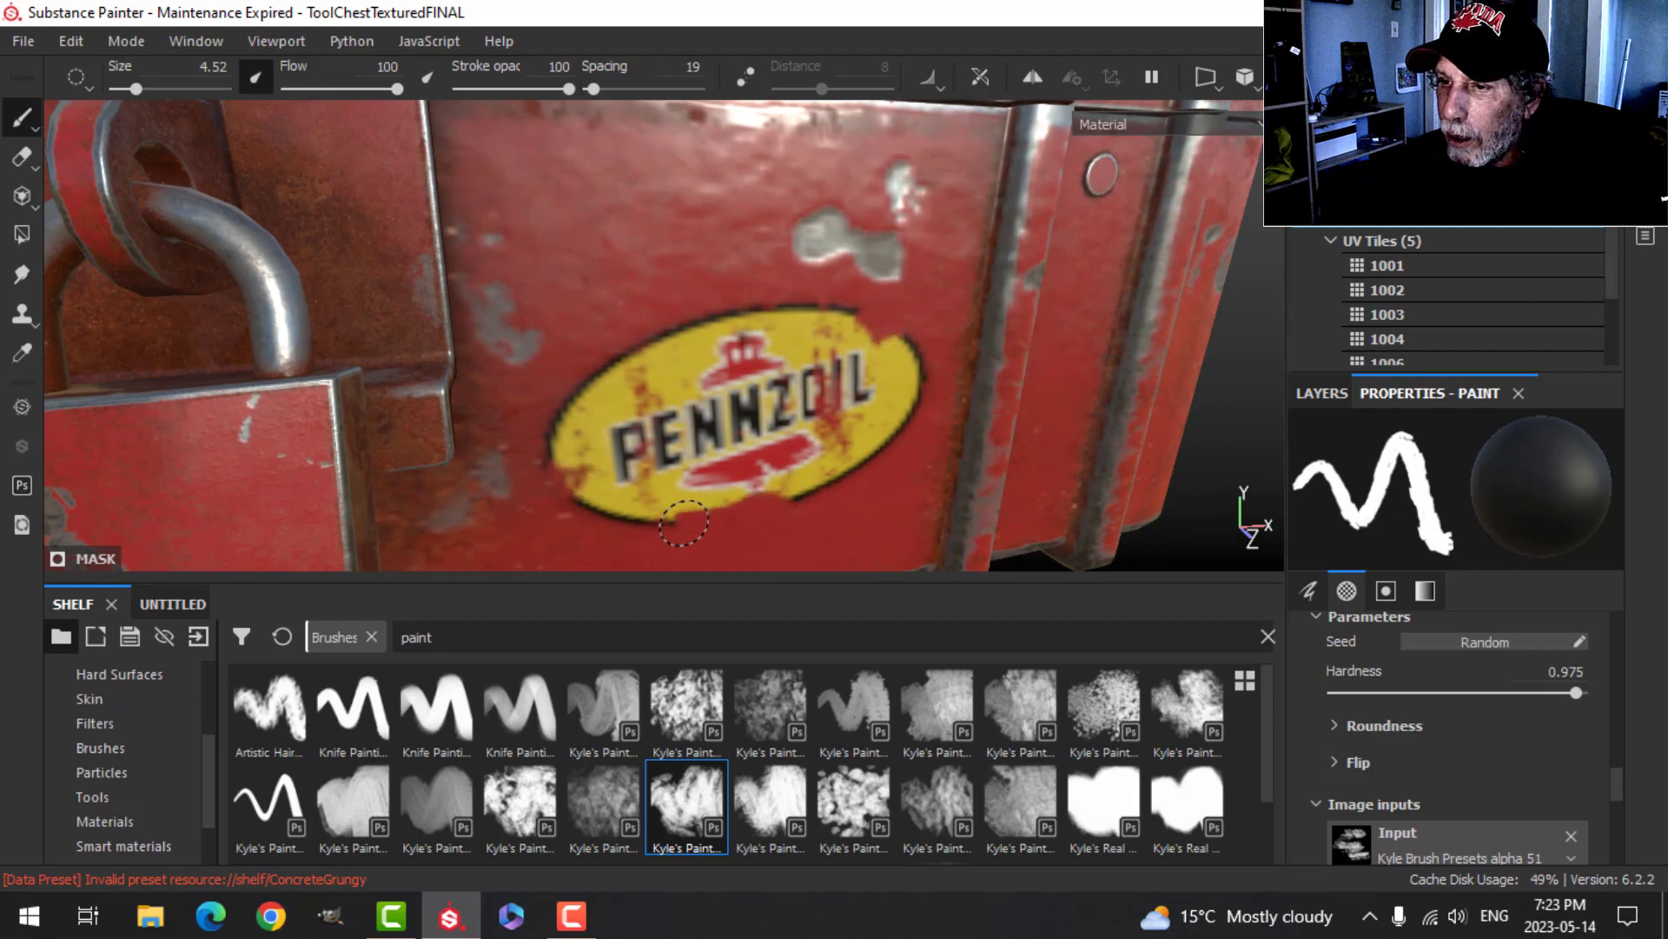
pyautogui.scroll(-3, 869, 539)
pyautogui.moveTo(871, 535); pyautogui.dragTo(964, 352, button='middle')
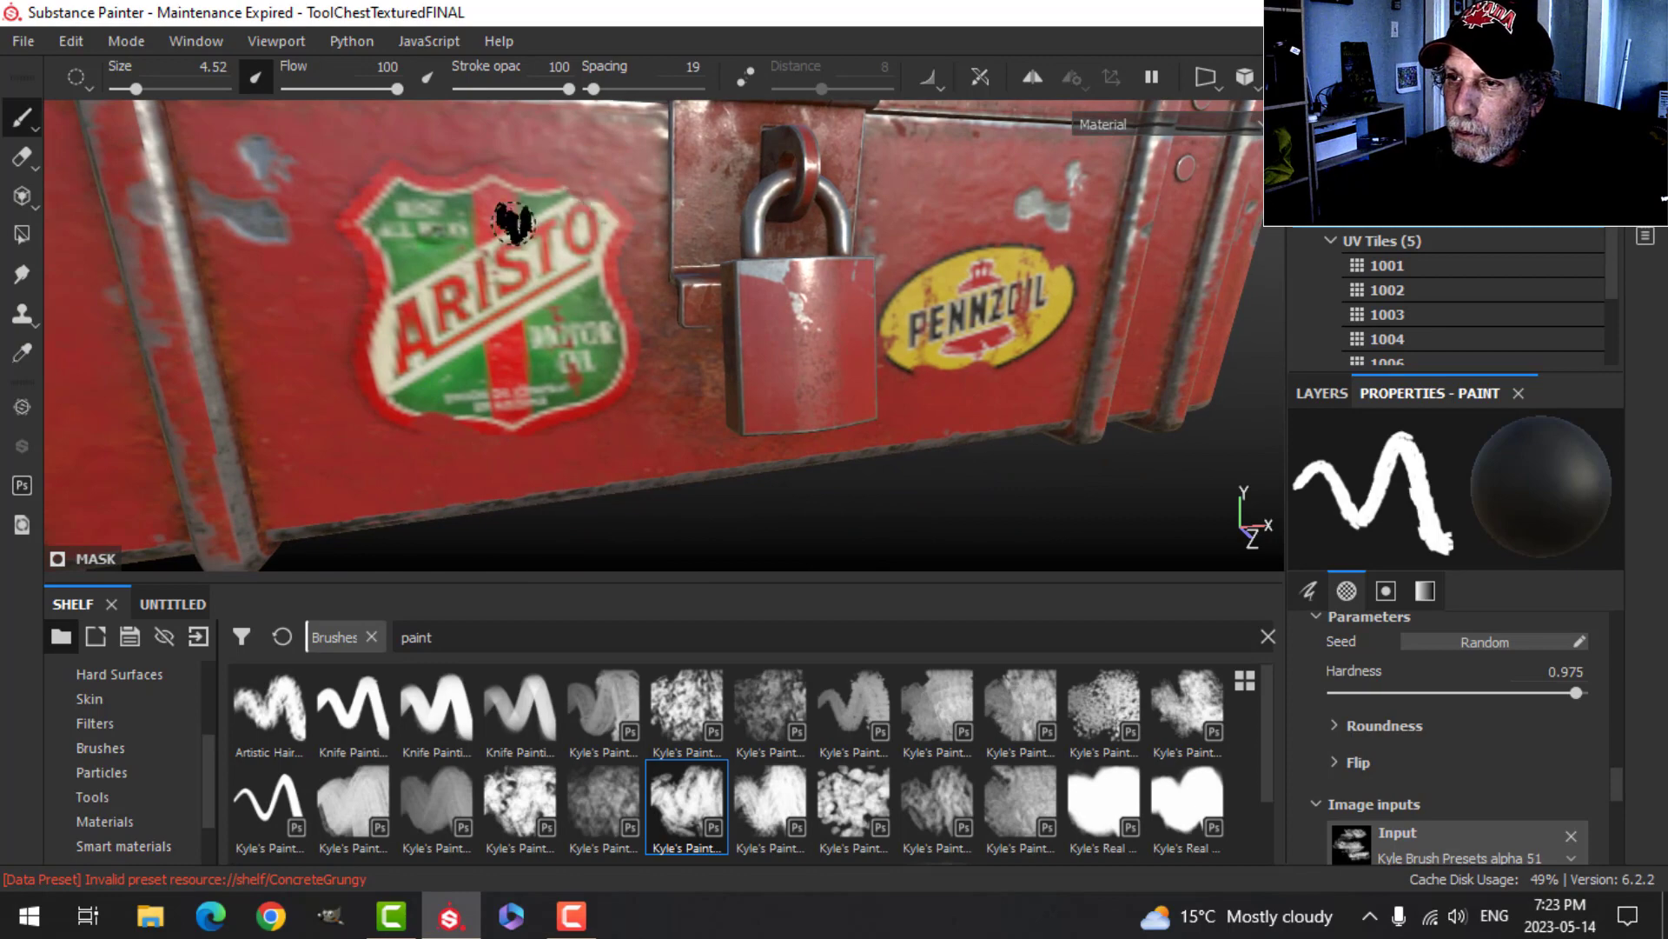
pyautogui.scroll(-2, 762, 363)
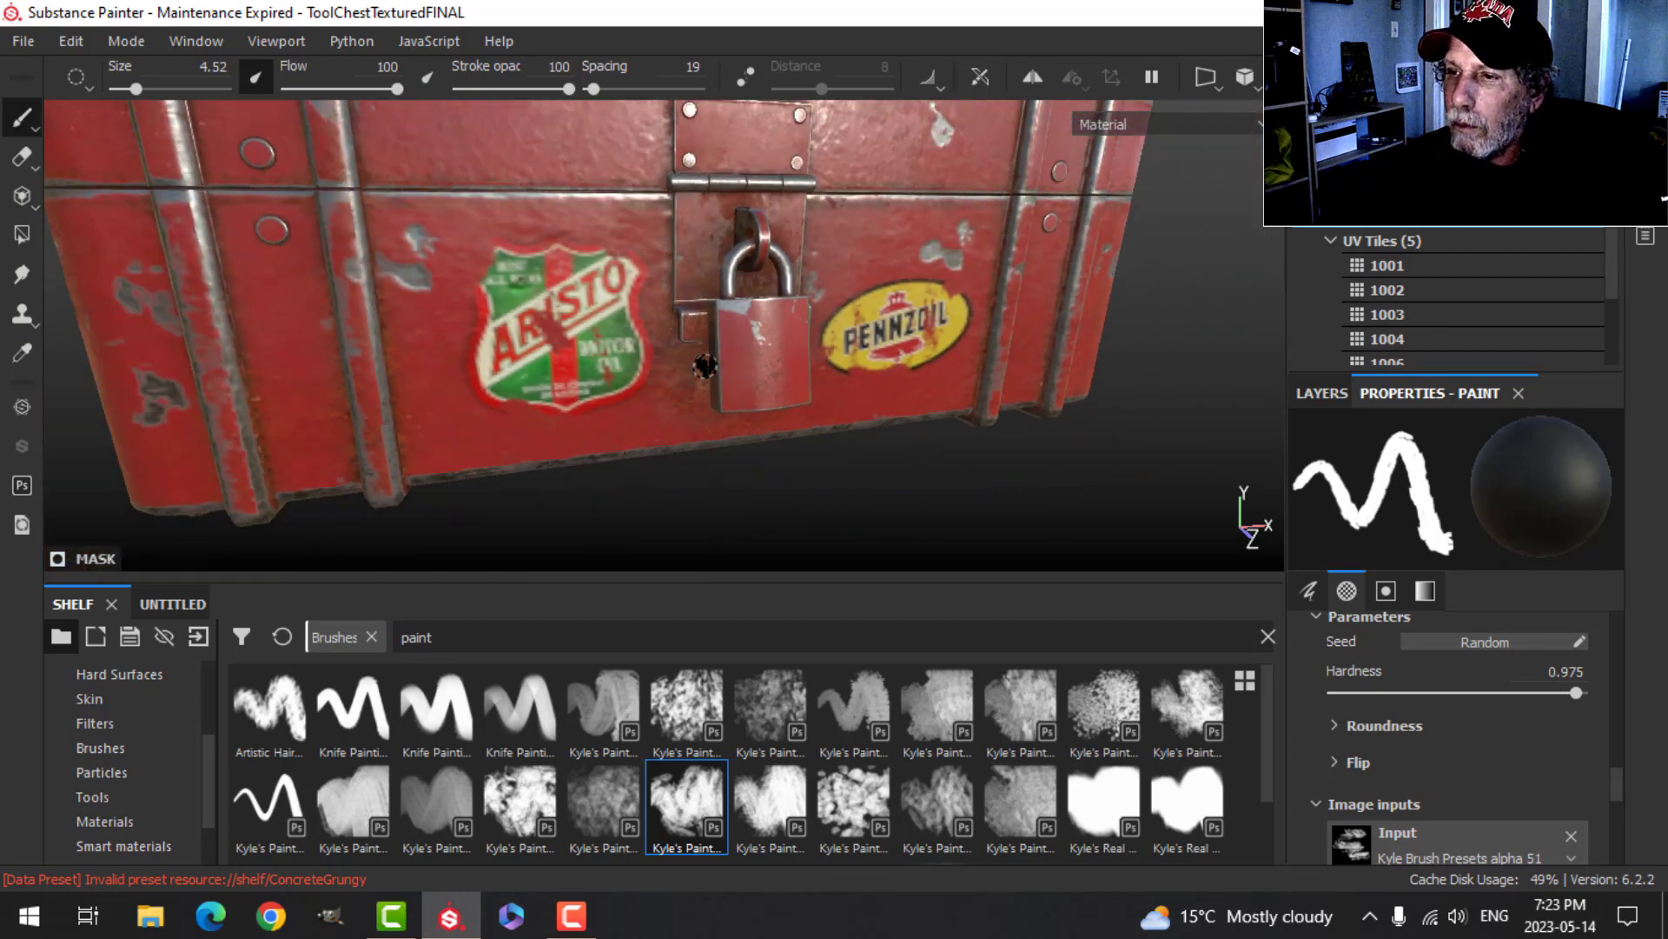
# - Select the Kyle's Paint brush that uses Kyle Brush Presets alpha 1 and set its size to 18.56 over the Aristo decal
pyautogui.click(520, 801)
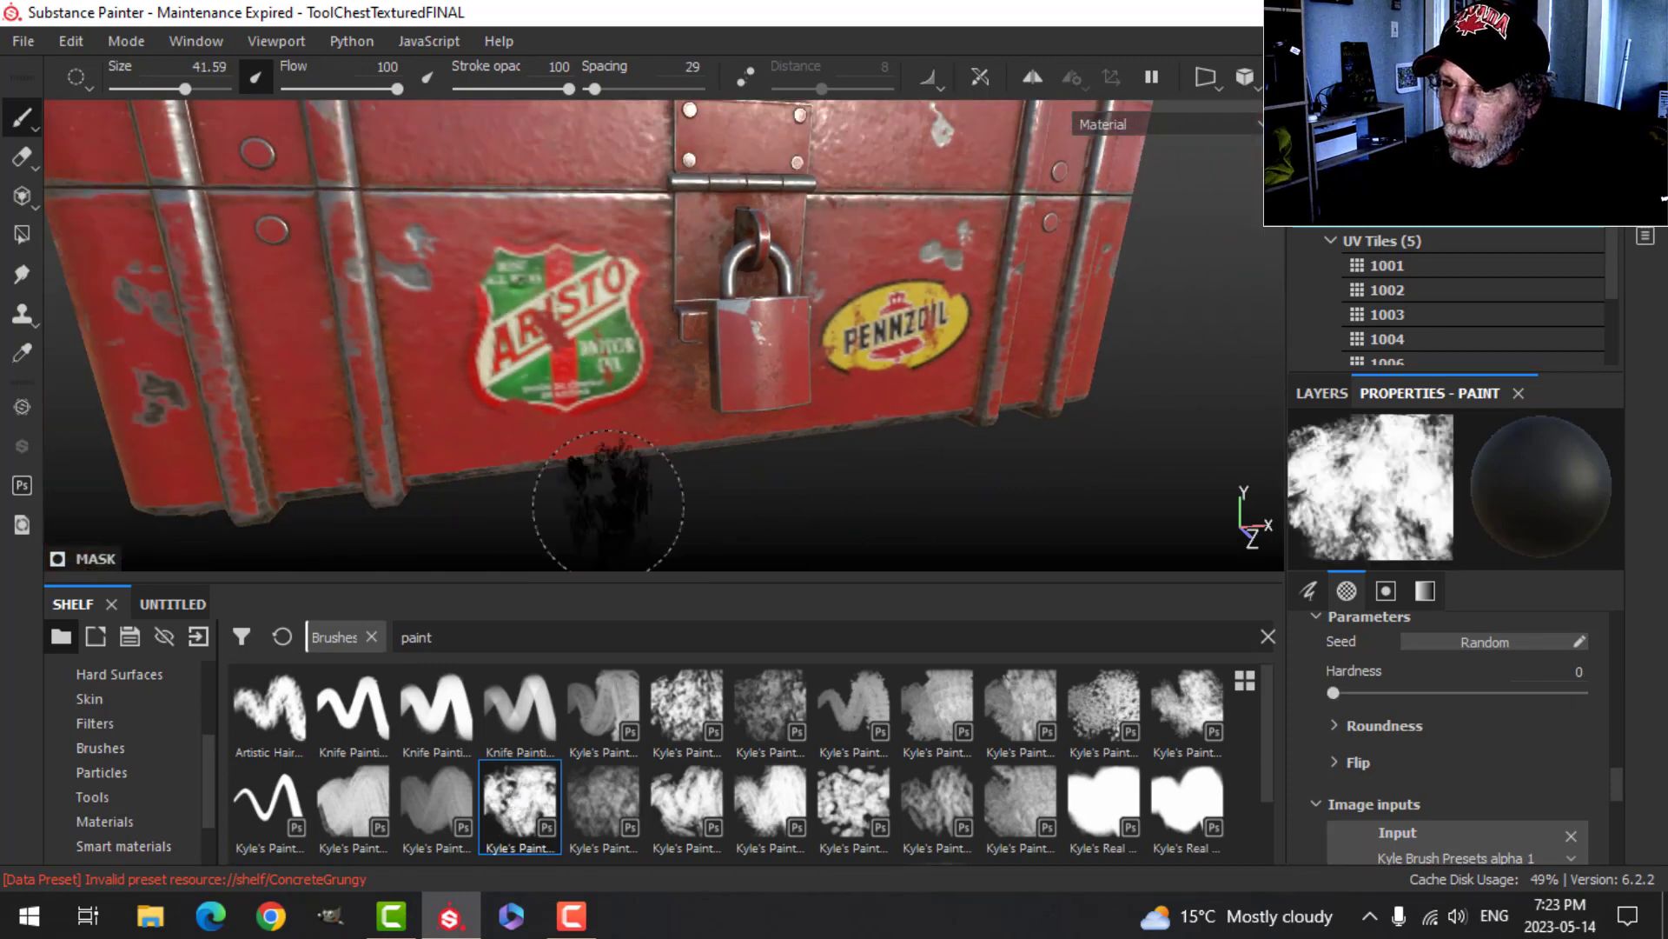
pyautogui.keyDown('ctrl'); pyautogui.moveTo(591, 324); pyautogui.dragTo(580, 319, button='right'); pyautogui.keyUp('ctrl')
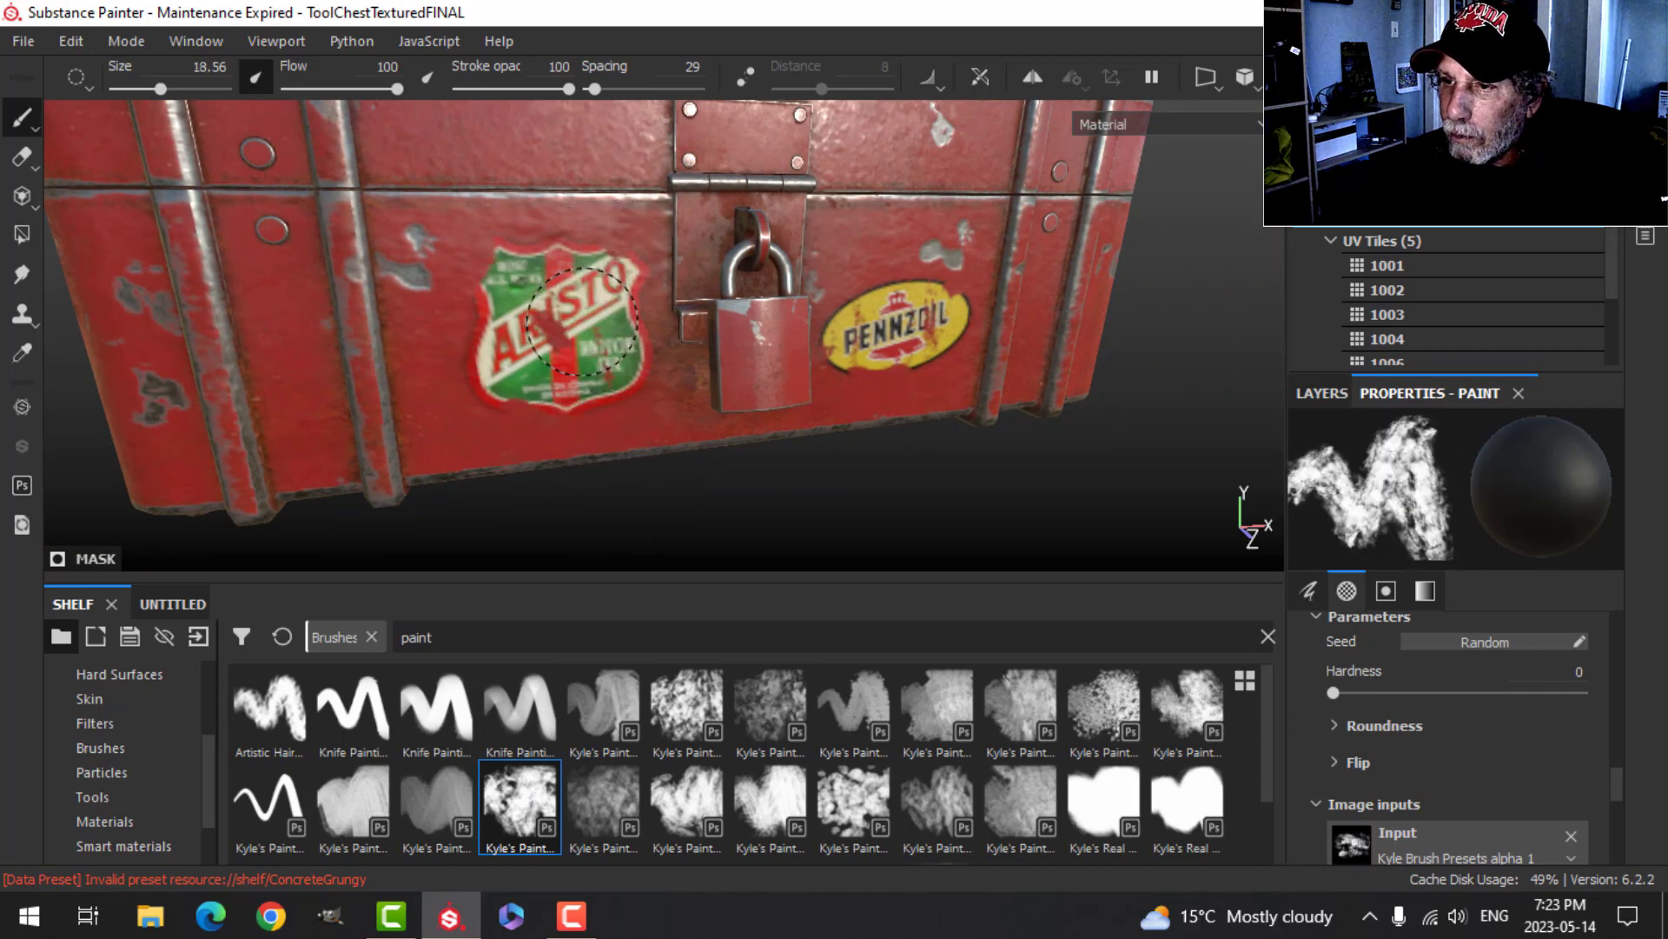
pyautogui.scroll(-3, 834, 365)
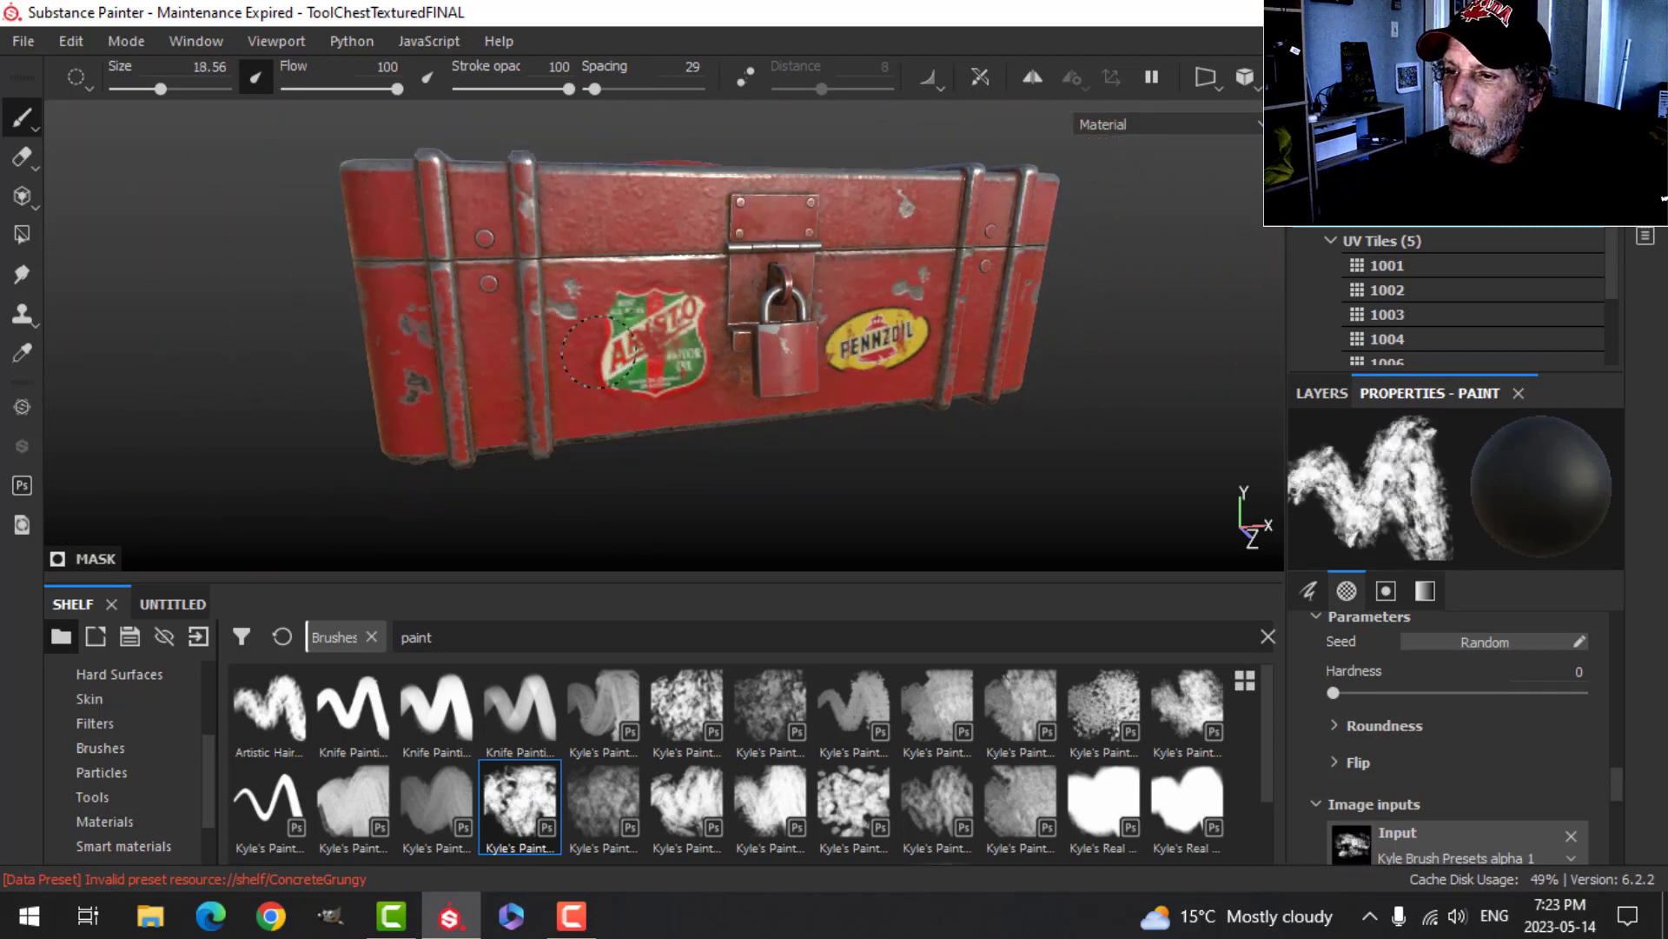
# - Set the brush hardness to 0.975 and size to 9.89, and paint chips into the Canadian flag decal on the lid
pyautogui.keyDown('alt'); pyautogui.moveTo(860, 339); pyautogui.dragTo(830, 395); pyautogui.keyUp('alt')
pyautogui.scroll(4, 826, 391)
pyautogui.keyDown('alt'); pyautogui.moveTo(834, 321); pyautogui.dragTo(847, 397, button='middle'); pyautogui.keyUp('alt')
pyautogui.scroll(3, 842, 399)
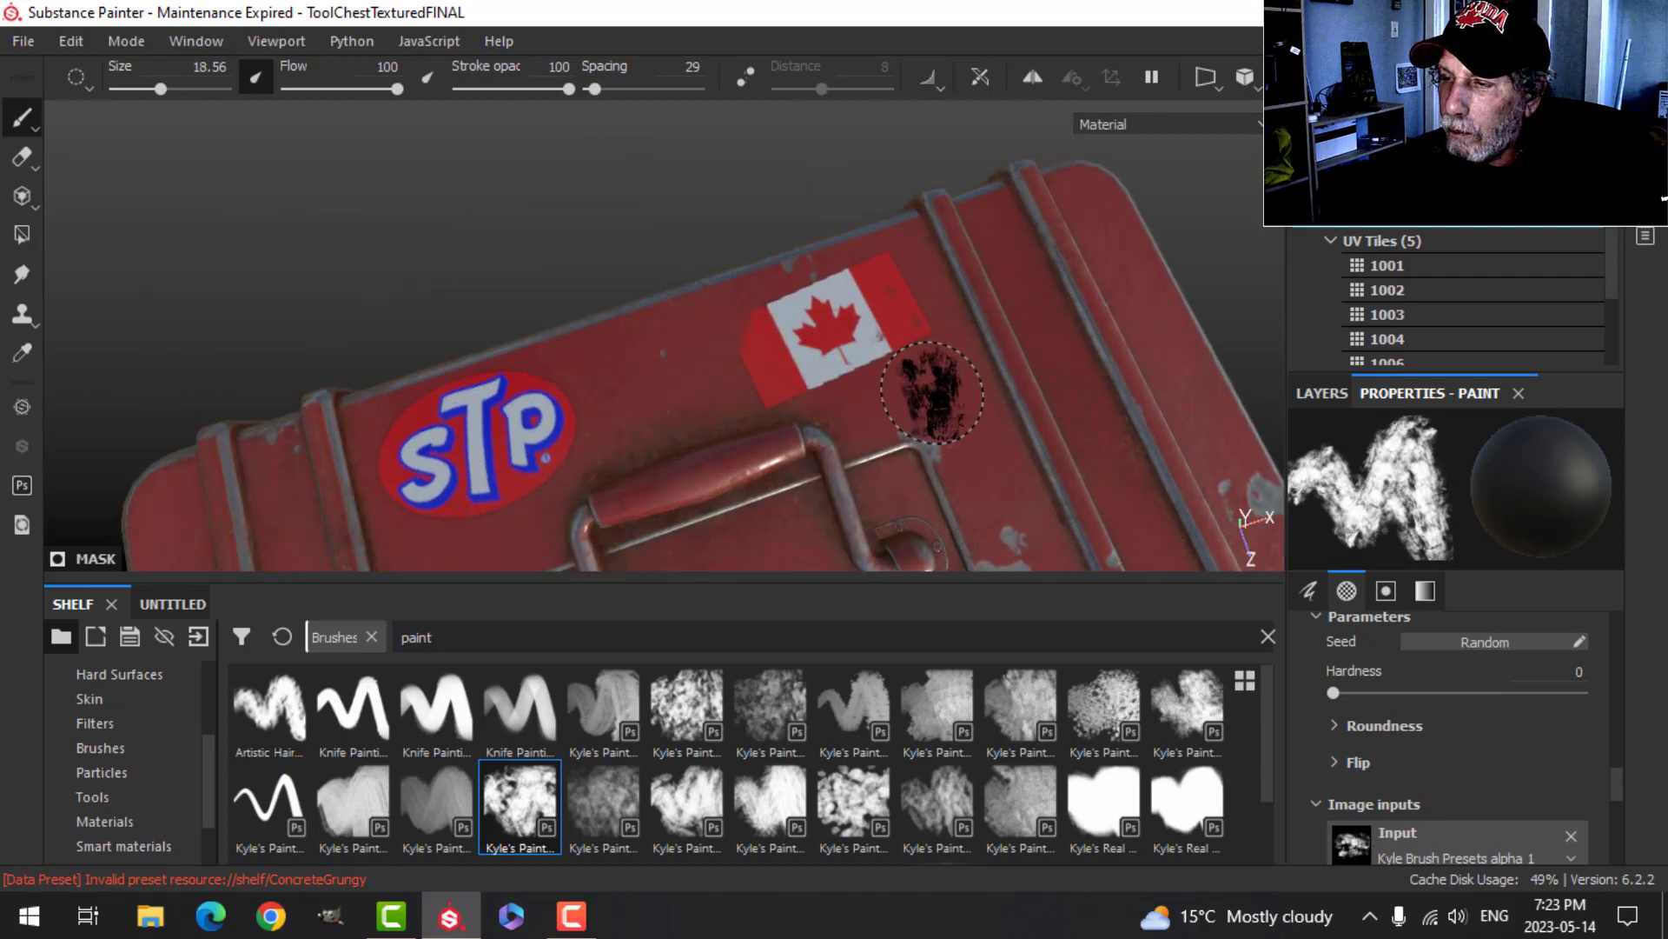
pyautogui.scroll(-2, 937, 391)
pyautogui.scroll(3, 931, 391)
pyautogui.moveTo(1415, 693); pyautogui.dragTo(1576, 696)
pyautogui.moveTo(916, 386)
pyautogui.keyDown('ctrl'); pyautogui.mouseDown(button='right')
pyautogui.moveTo(878, 387)
pyautogui.moveTo(933, 318)
pyautogui.moveTo(1009, 383)
pyautogui.moveTo(845, 374)
pyautogui.mouseUp(button='right'); pyautogui.keyUp('ctrl')
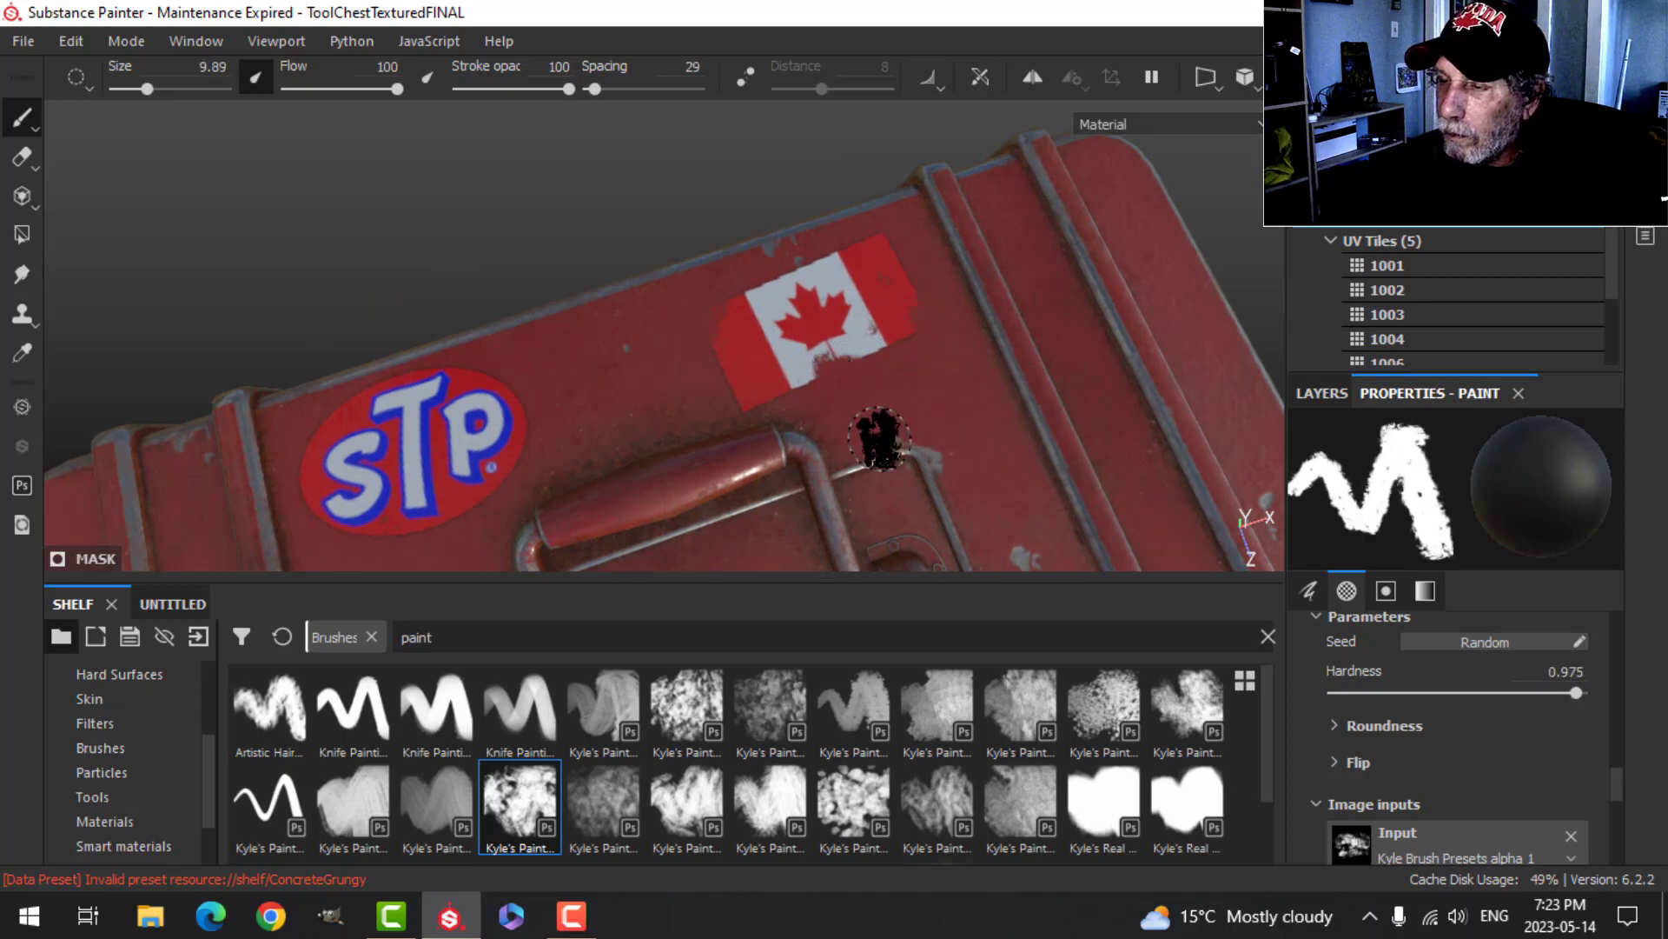
pyautogui.keyDown('alt'); pyautogui.moveTo(814, 456); pyautogui.dragTo(538, 450, button='right'); pyautogui.keyUp('alt')
pyautogui.moveTo(539, 450)
pyautogui.keyDown('alt'); pyautogui.mouseDown(button='middle')
pyautogui.moveTo(607, 469)
pyautogui.moveTo(681, 454)
pyautogui.mouseUp(button='middle'); pyautogui.keyUp('alt')
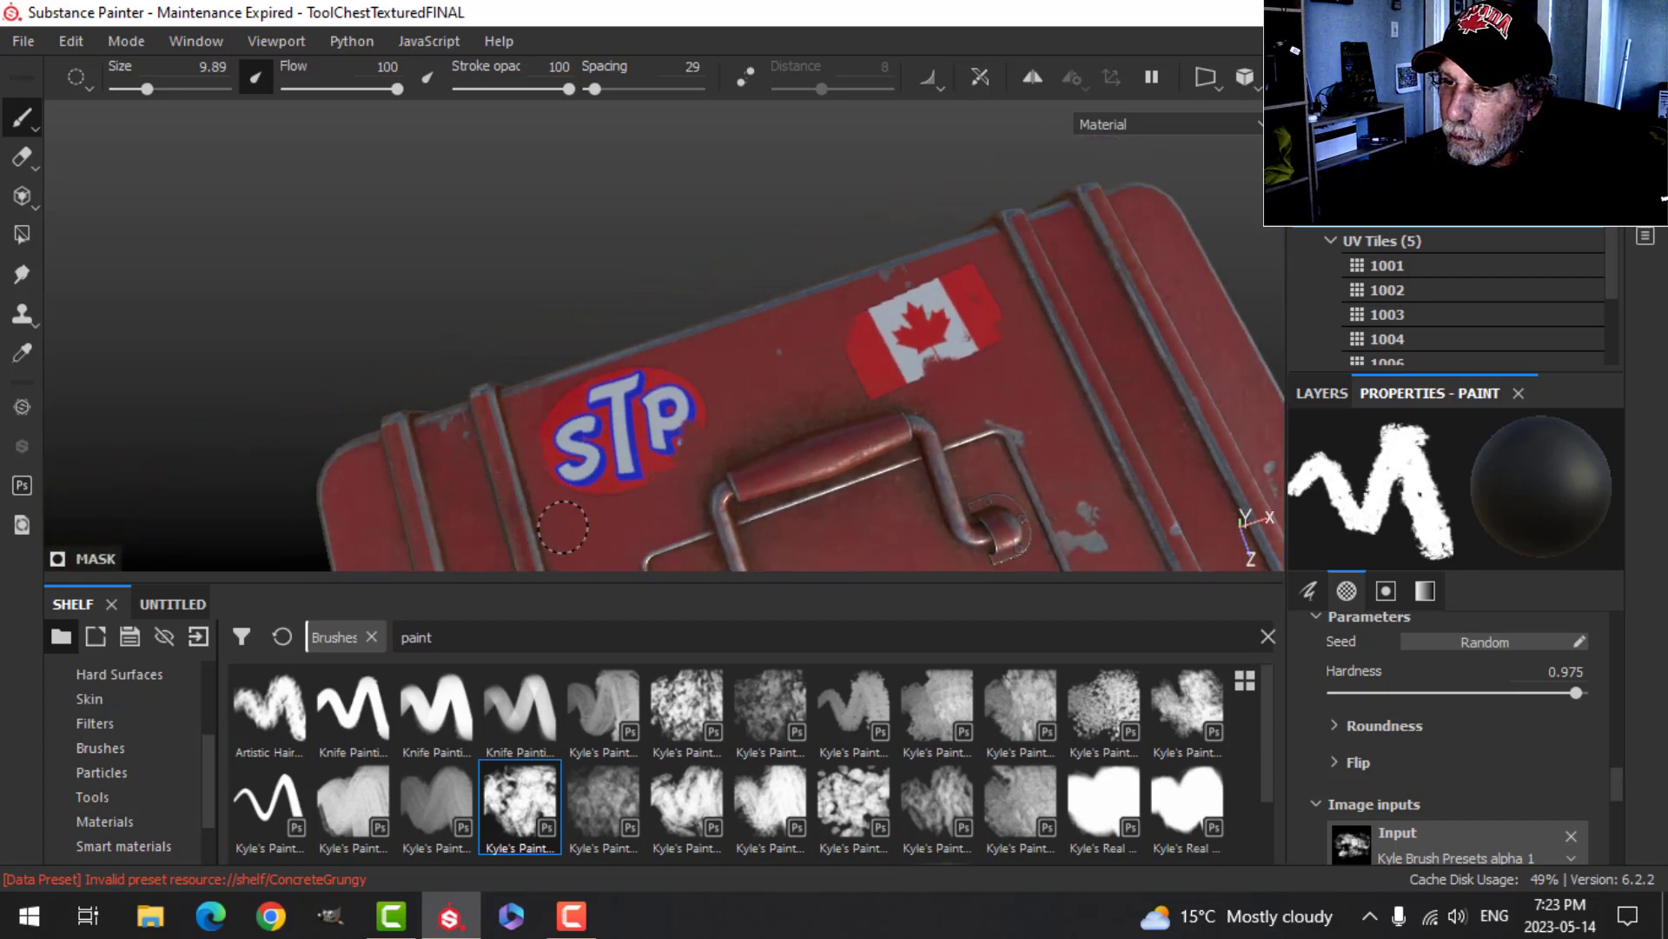
pyautogui.keyDown('alt'); pyautogui.moveTo(700, 529); pyautogui.dragTo(1074, 169); pyautogui.keyUp('alt')
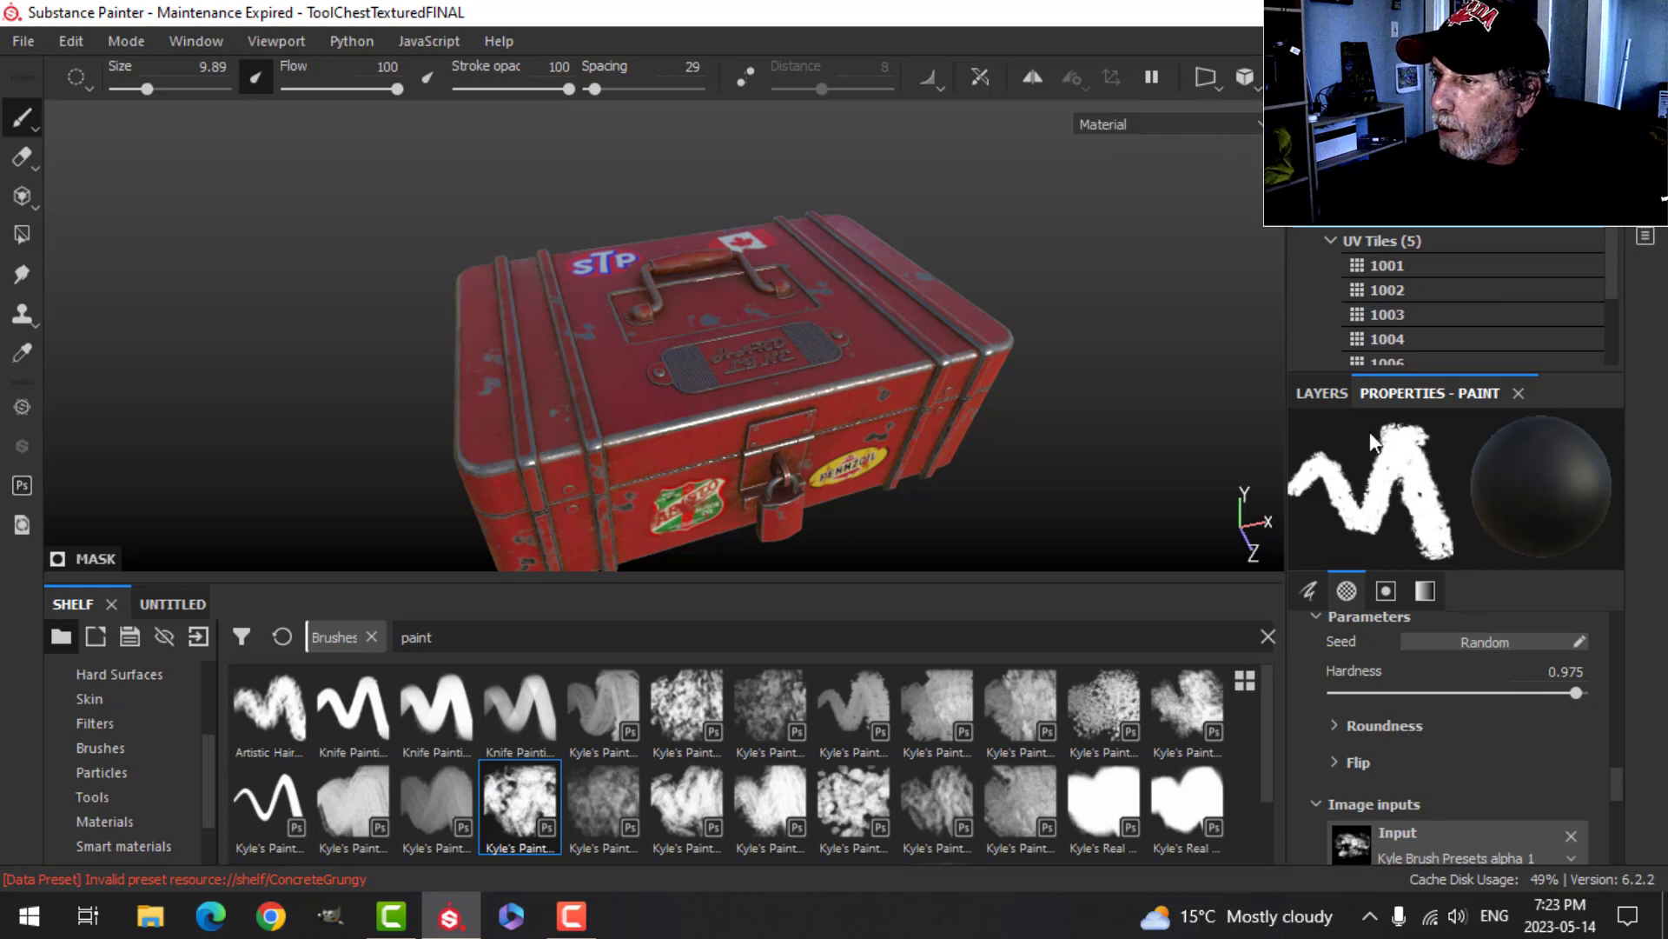
# - Select the STICKERS layer's paint content and examine the weathered decals across the chest's front and lid
pyautogui.click(1321, 393)
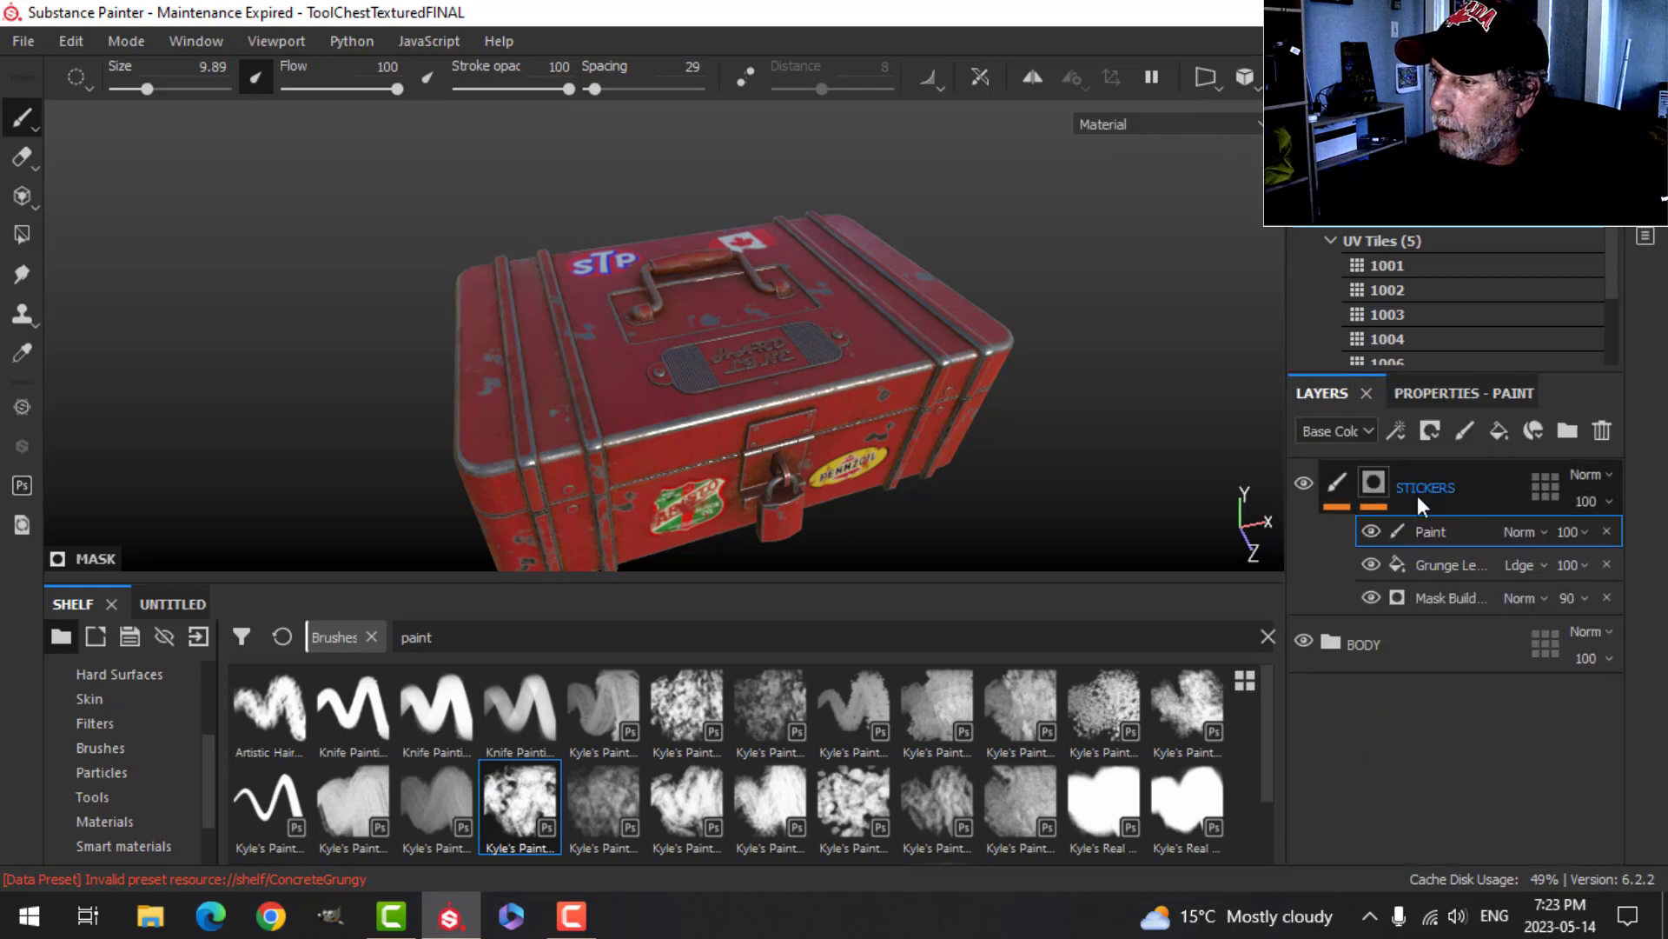
pyautogui.click(1358, 484)
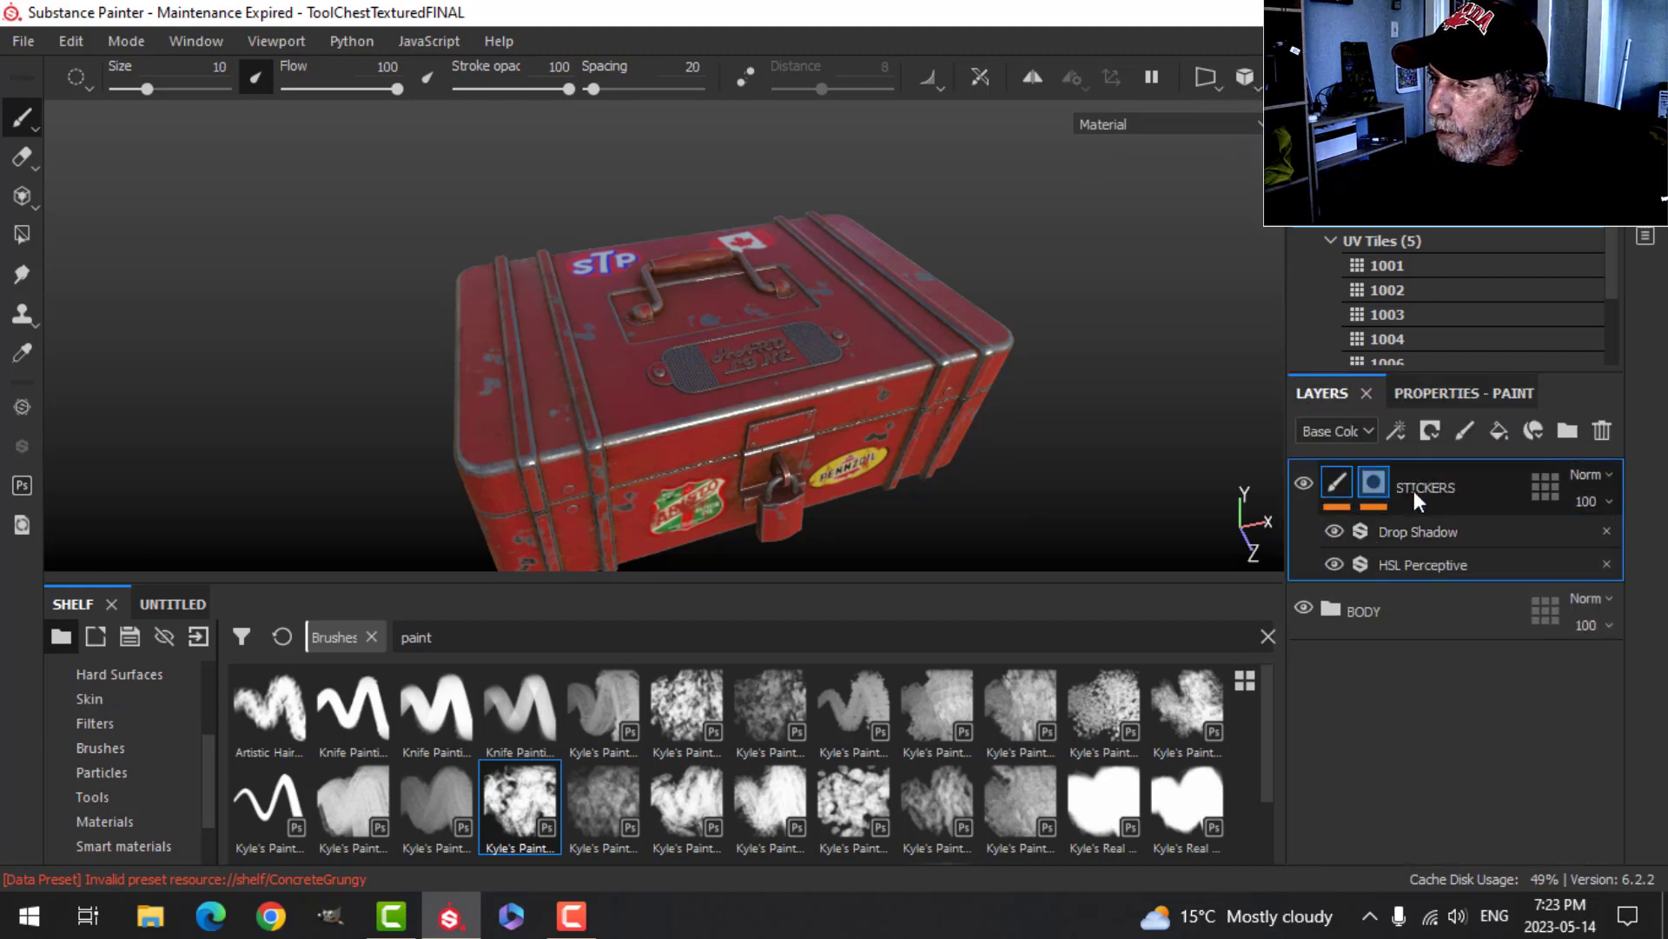
pyautogui.click(1373, 484)
pyautogui.click(1341, 484)
pyautogui.scroll(-3, 766, 435)
pyautogui.scroll(3, 758, 418)
pyautogui.keyDown('alt'); pyautogui.moveTo(759, 418); pyautogui.dragTo(765, 387); pyautogui.keyUp('alt')
pyautogui.keyDown('alt'); pyautogui.moveTo(837, 412); pyautogui.dragTo(816, 324, button='middle'); pyautogui.keyUp('alt')
pyautogui.scroll(3, 816, 404)
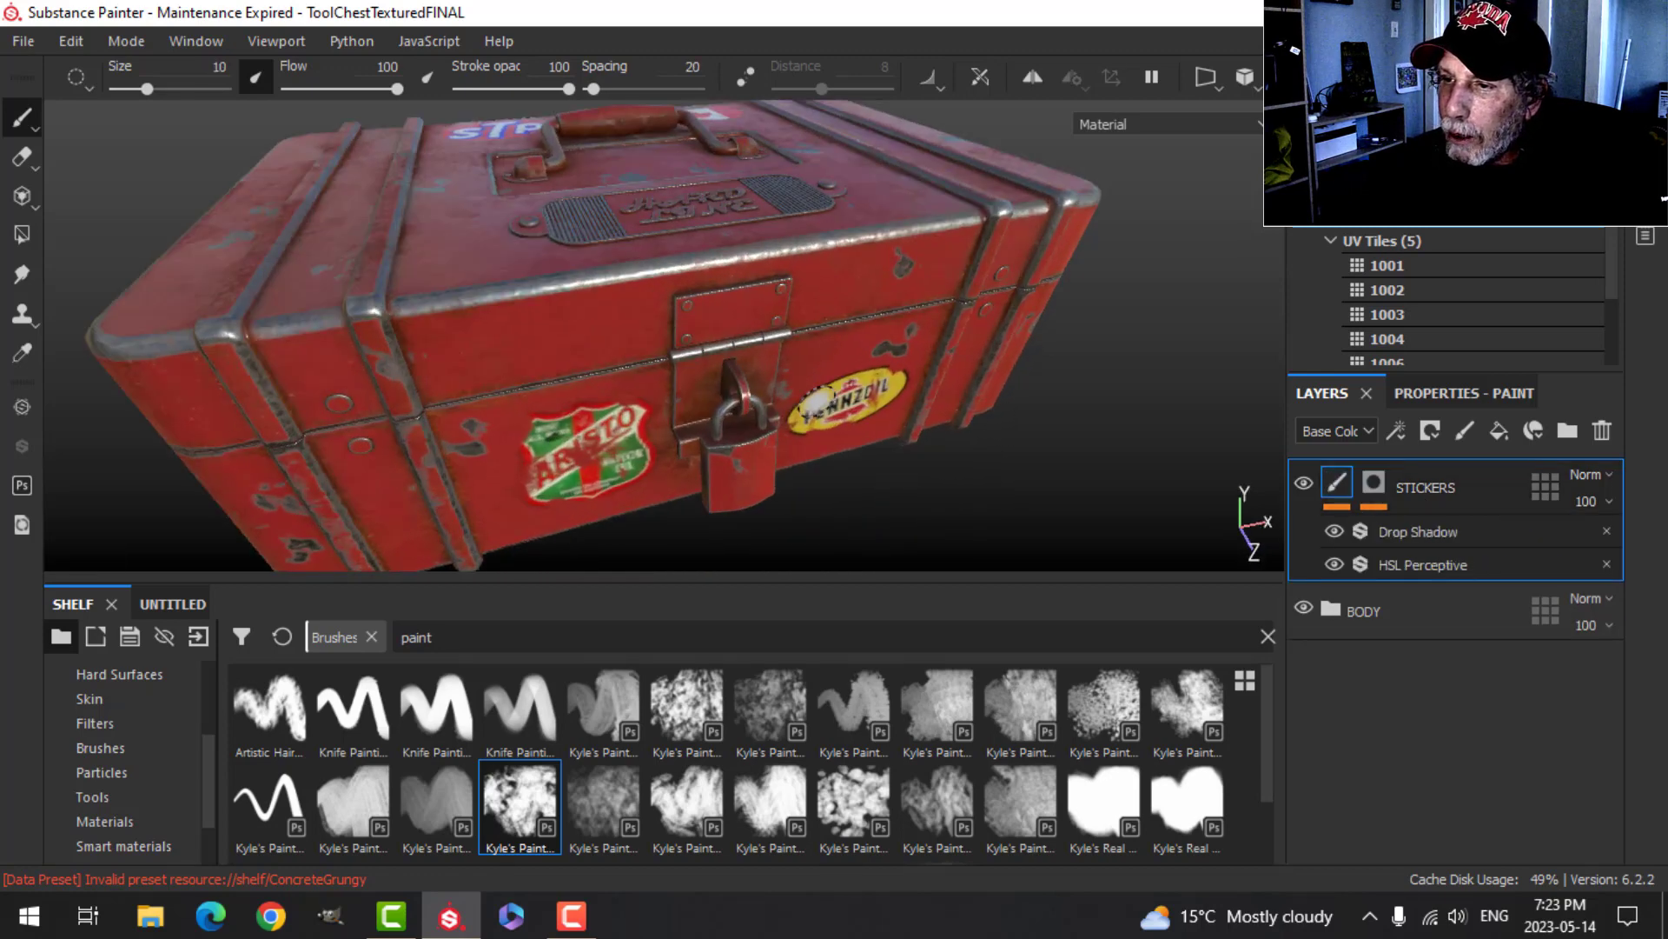
pyautogui.moveTo(817, 404)
pyautogui.keyDown('alt'); pyautogui.mouseDown()
pyautogui.moveTo(819, 343)
pyautogui.moveTo(817, 405)
pyautogui.mouseUp(); pyautogui.keyUp('alt')
pyautogui.scroll(-3, 815, 407)
pyautogui.keyDown('alt'); pyautogui.moveTo(814, 411); pyautogui.dragTo(829, 441, button='middle'); pyautogui.keyUp('alt')
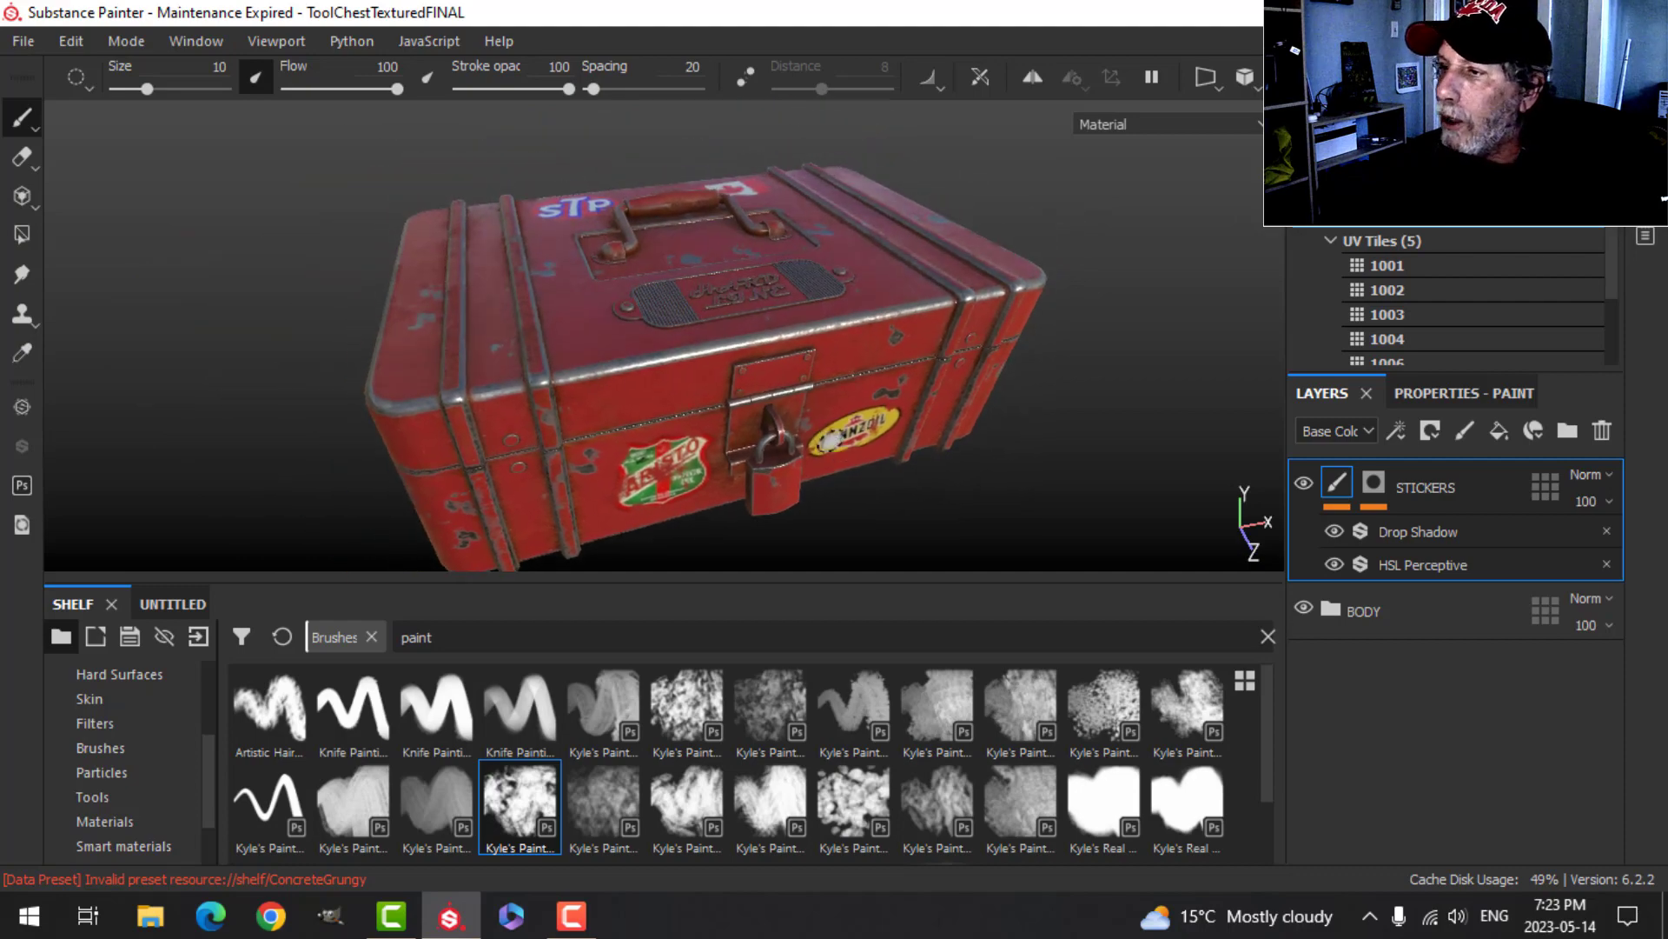
pyautogui.keyDown('alt'); pyautogui.moveTo(692, 432); pyautogui.dragTo(688, 433); pyautogui.keyUp('alt')
# - Add a fill layer above STICKERS with only the color and rough channels active, and set its roughness to 1
pyautogui.click(1500, 432)
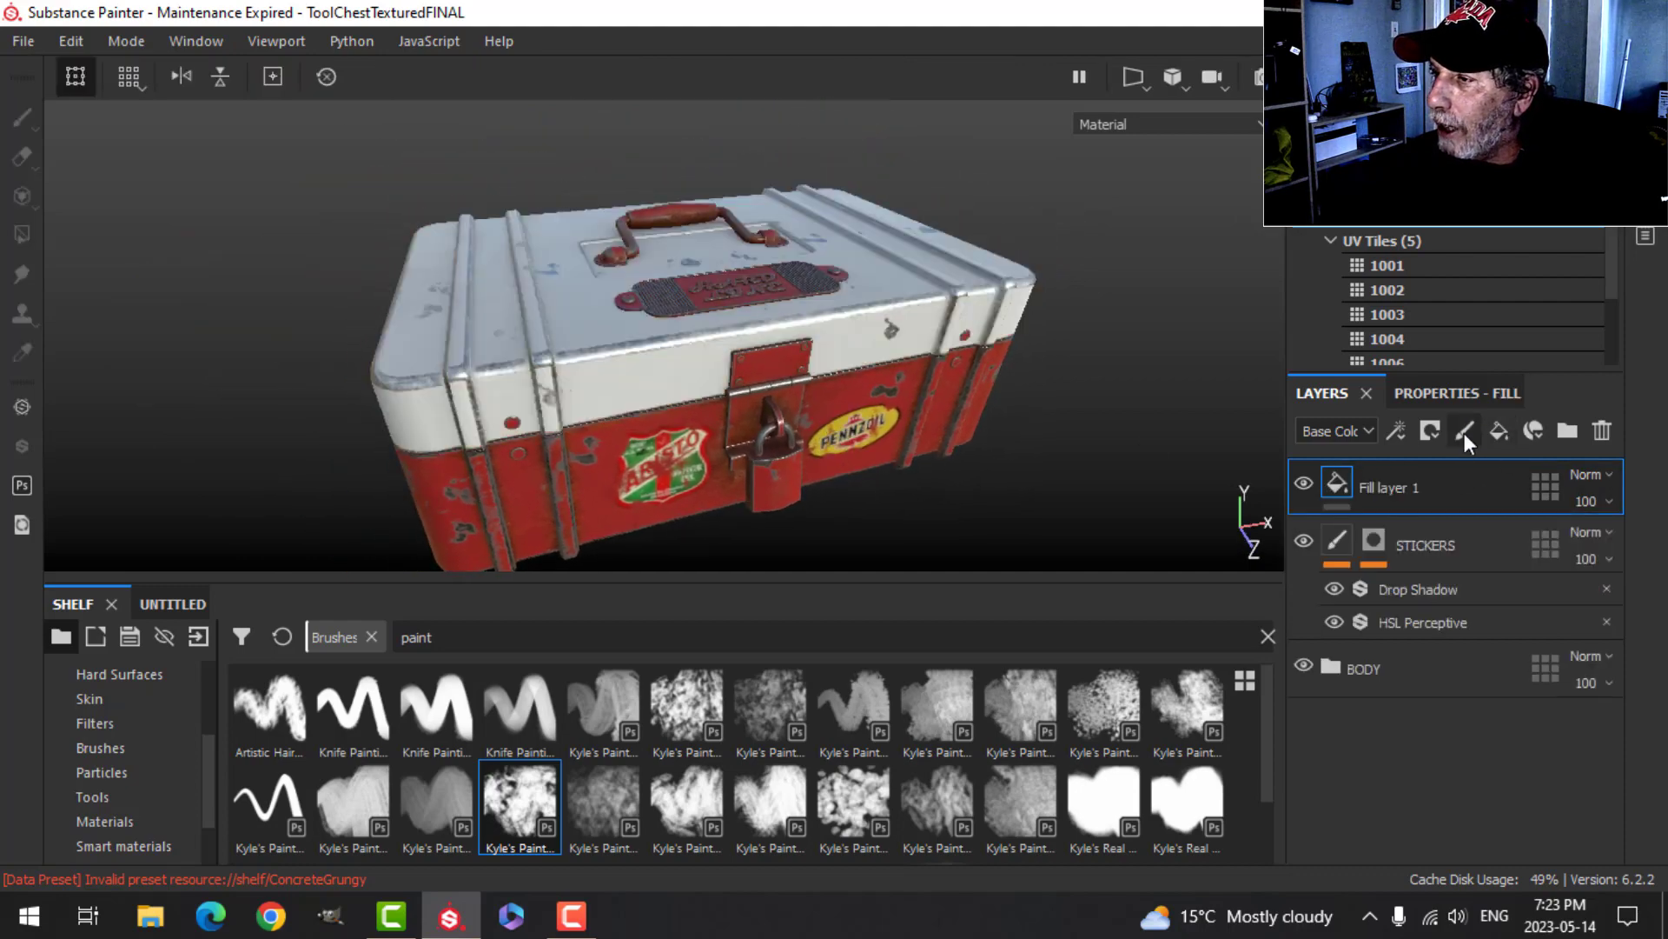
pyautogui.keyDown('alt'); pyautogui.click(1345, 507); pyautogui.keyUp('alt')
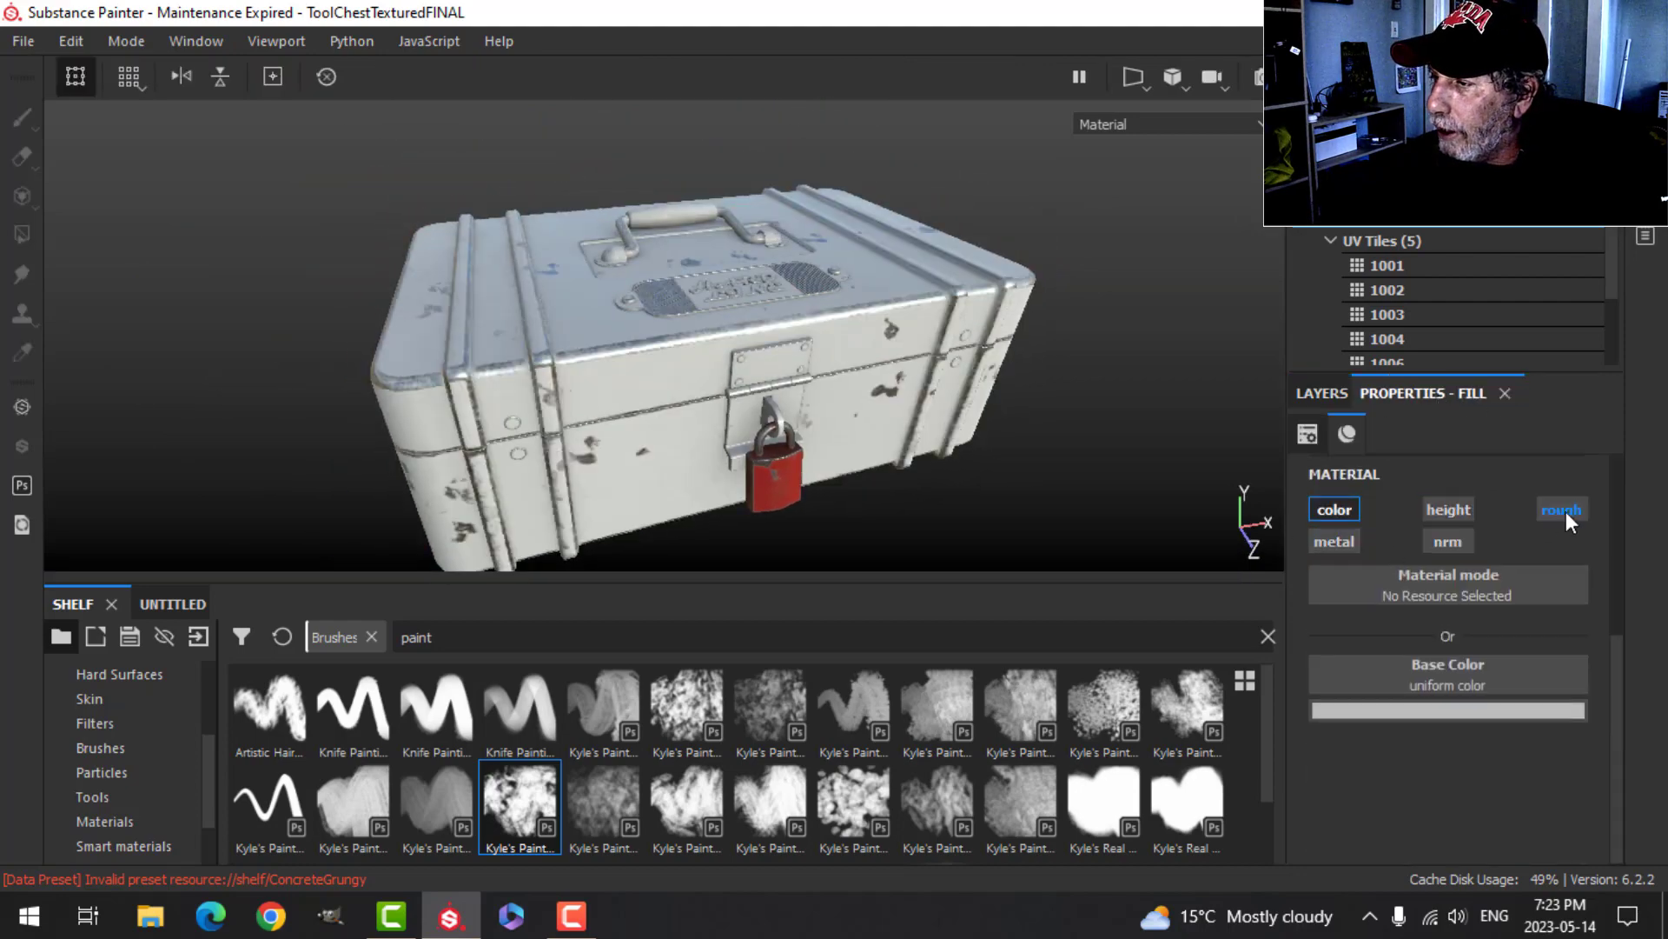
pyautogui.click(1567, 510)
pyautogui.moveTo(1391, 822); pyautogui.dragTo(1598, 825)
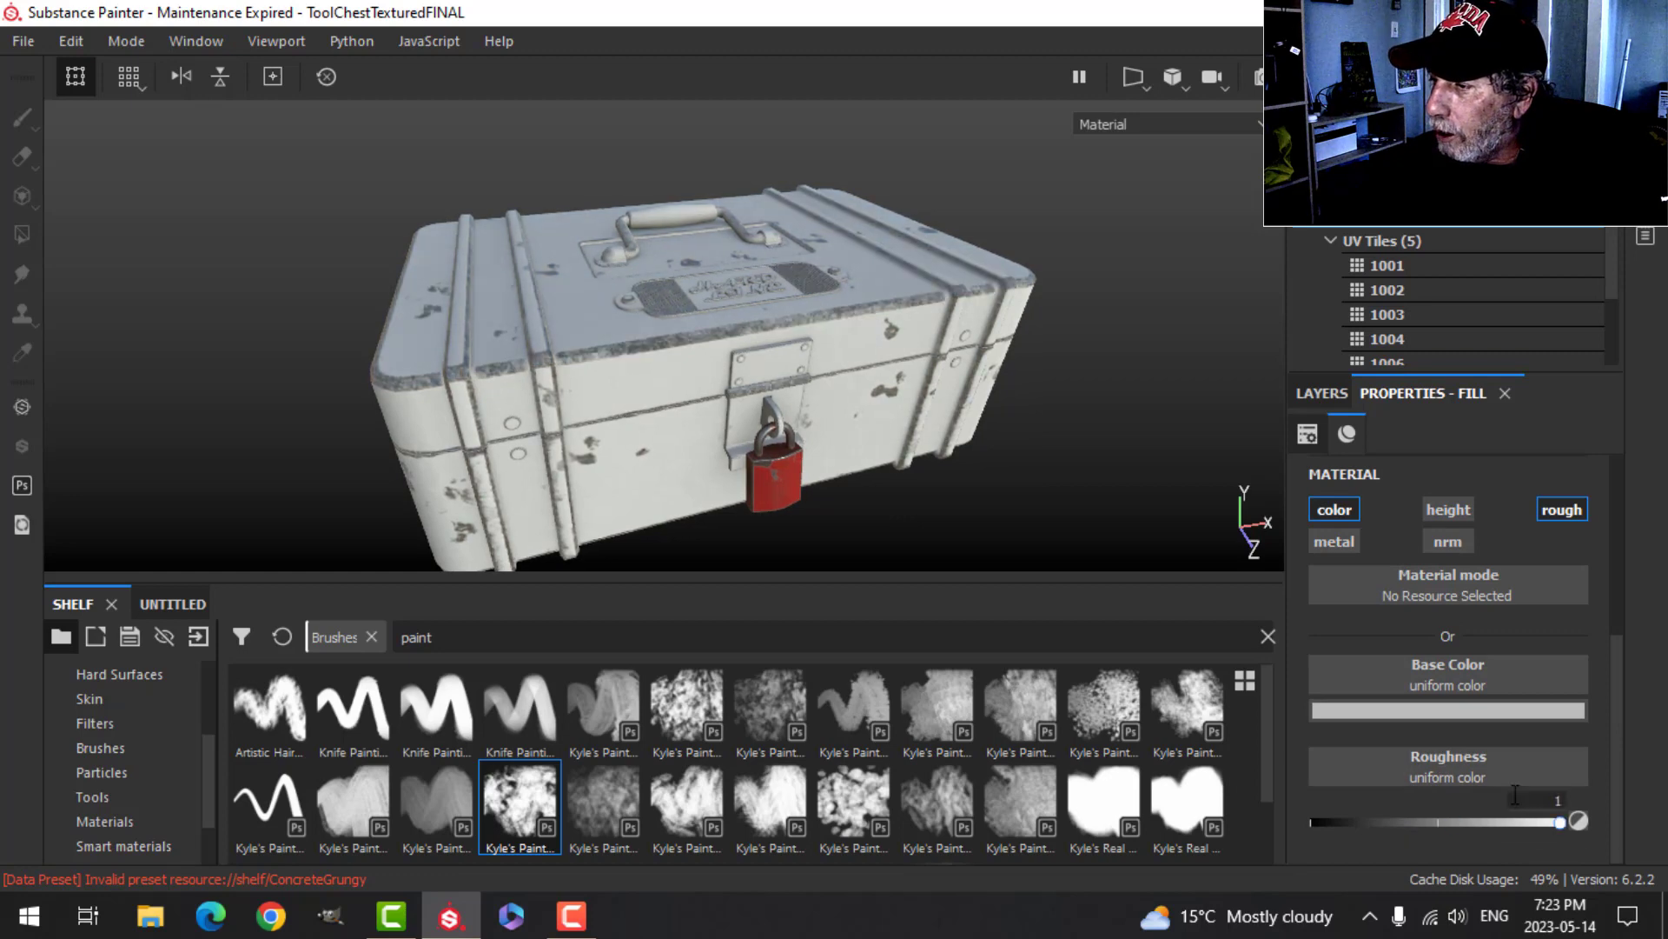
# - Set the fill layer's base color to a dark brown of R 0.012, G 0.007, B 0.001
pyautogui.click(1457, 710)
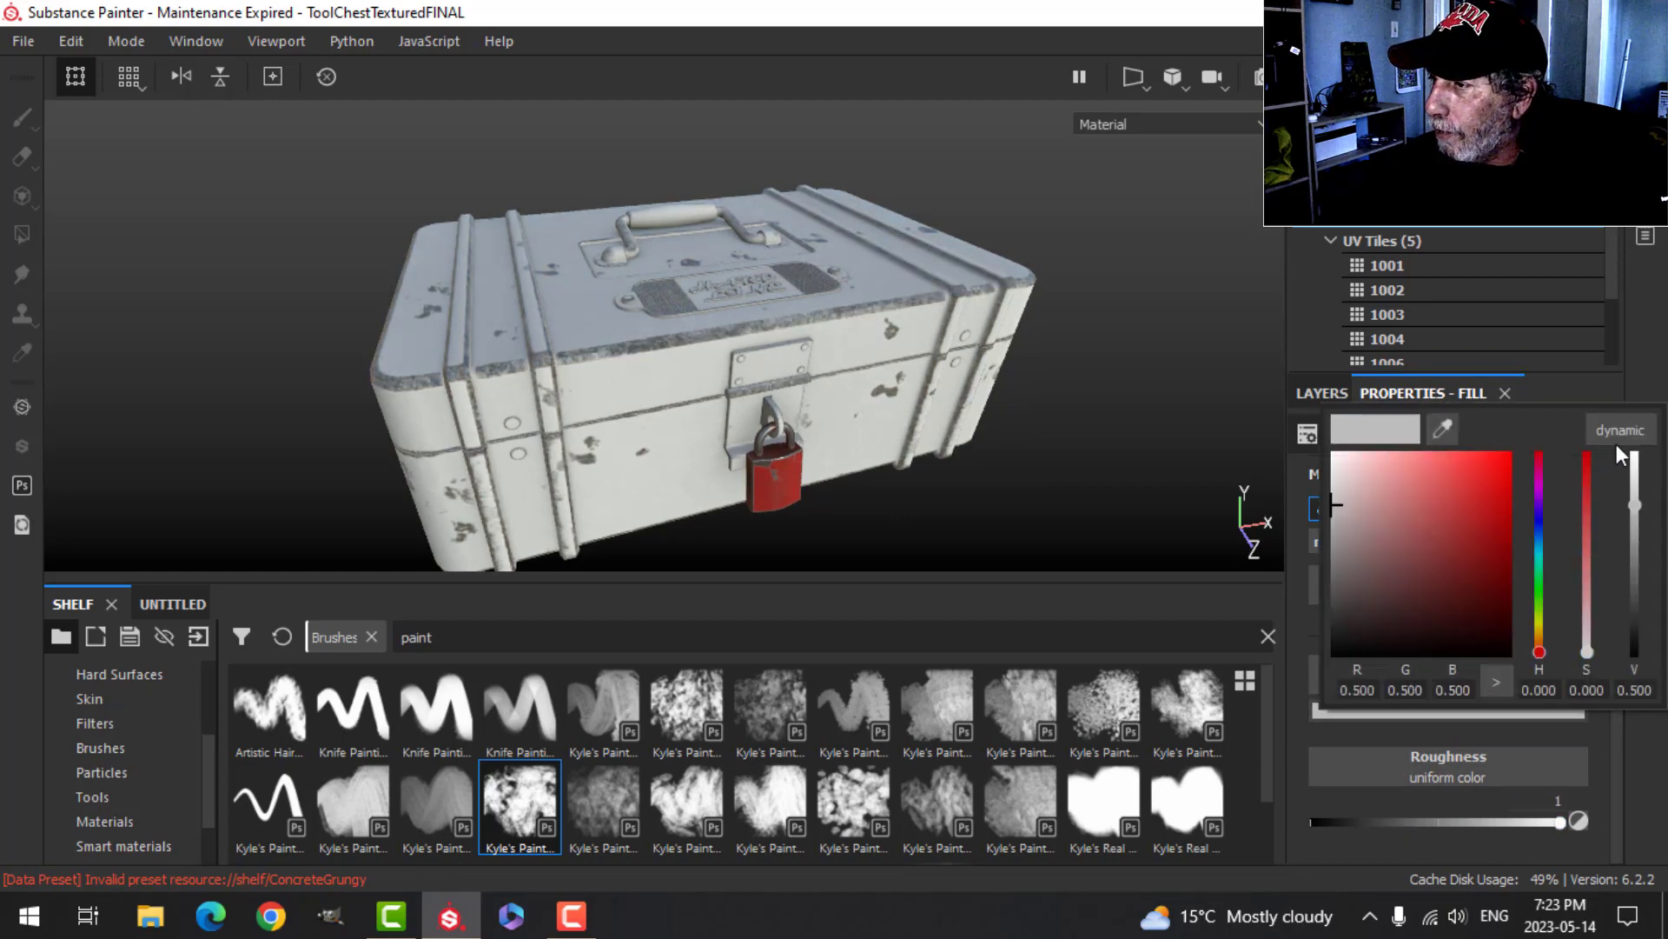
pyautogui.moveTo(1537, 662); pyautogui.dragTo(1536, 636)
pyautogui.click(1485, 643)
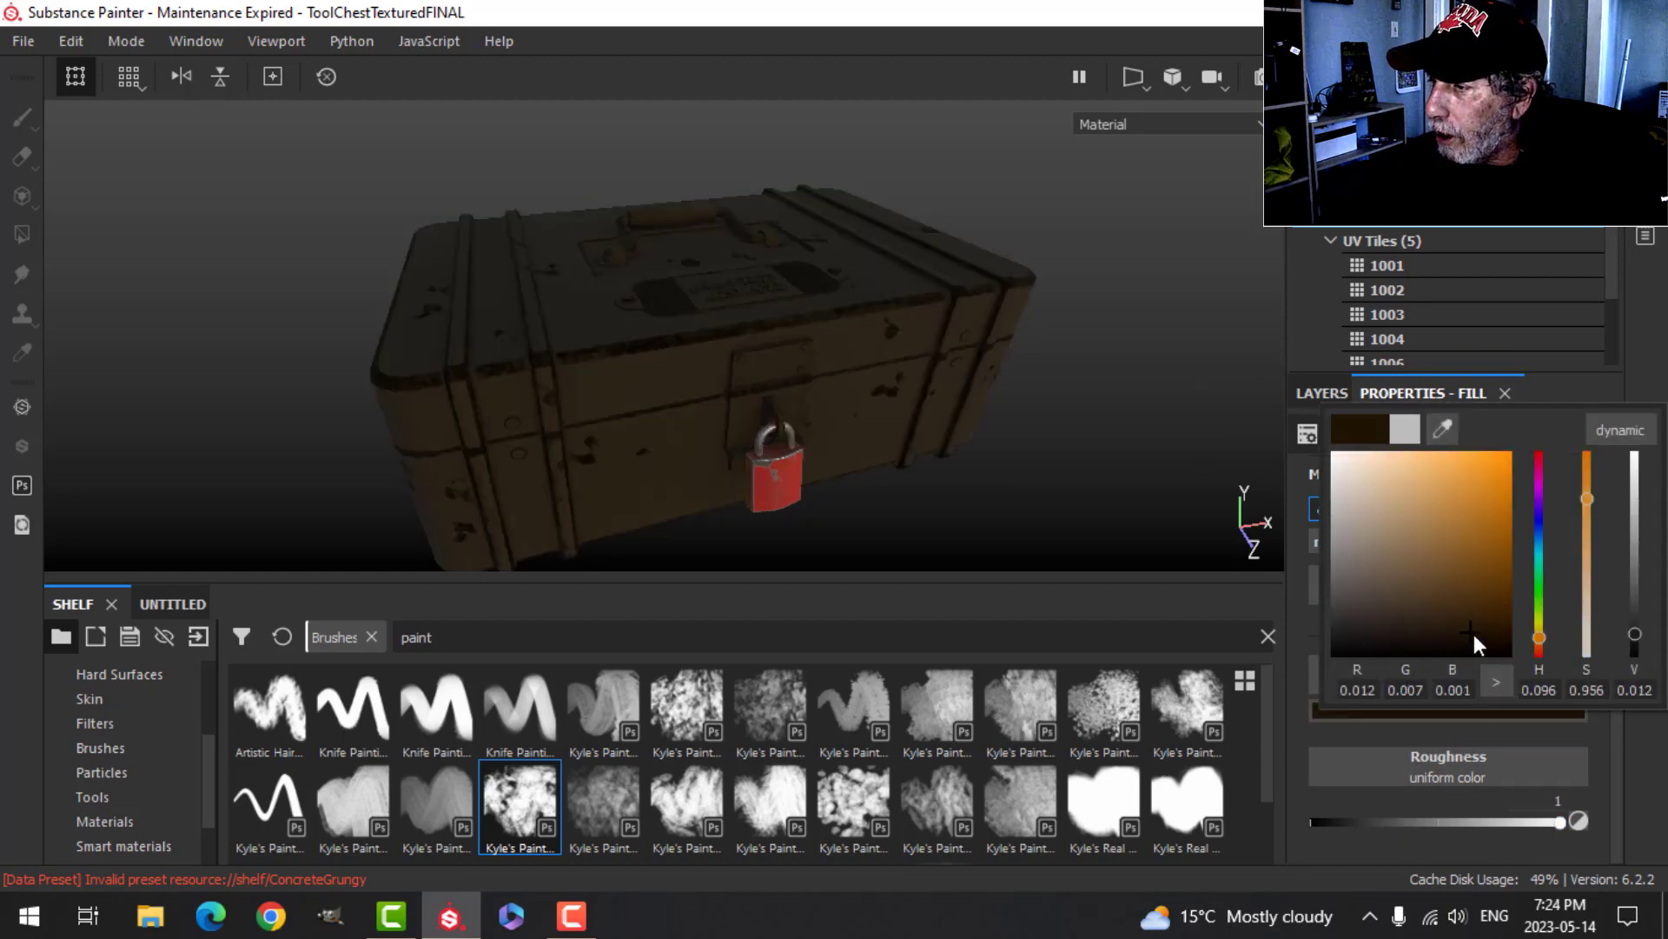
pyautogui.click(1651, 364)
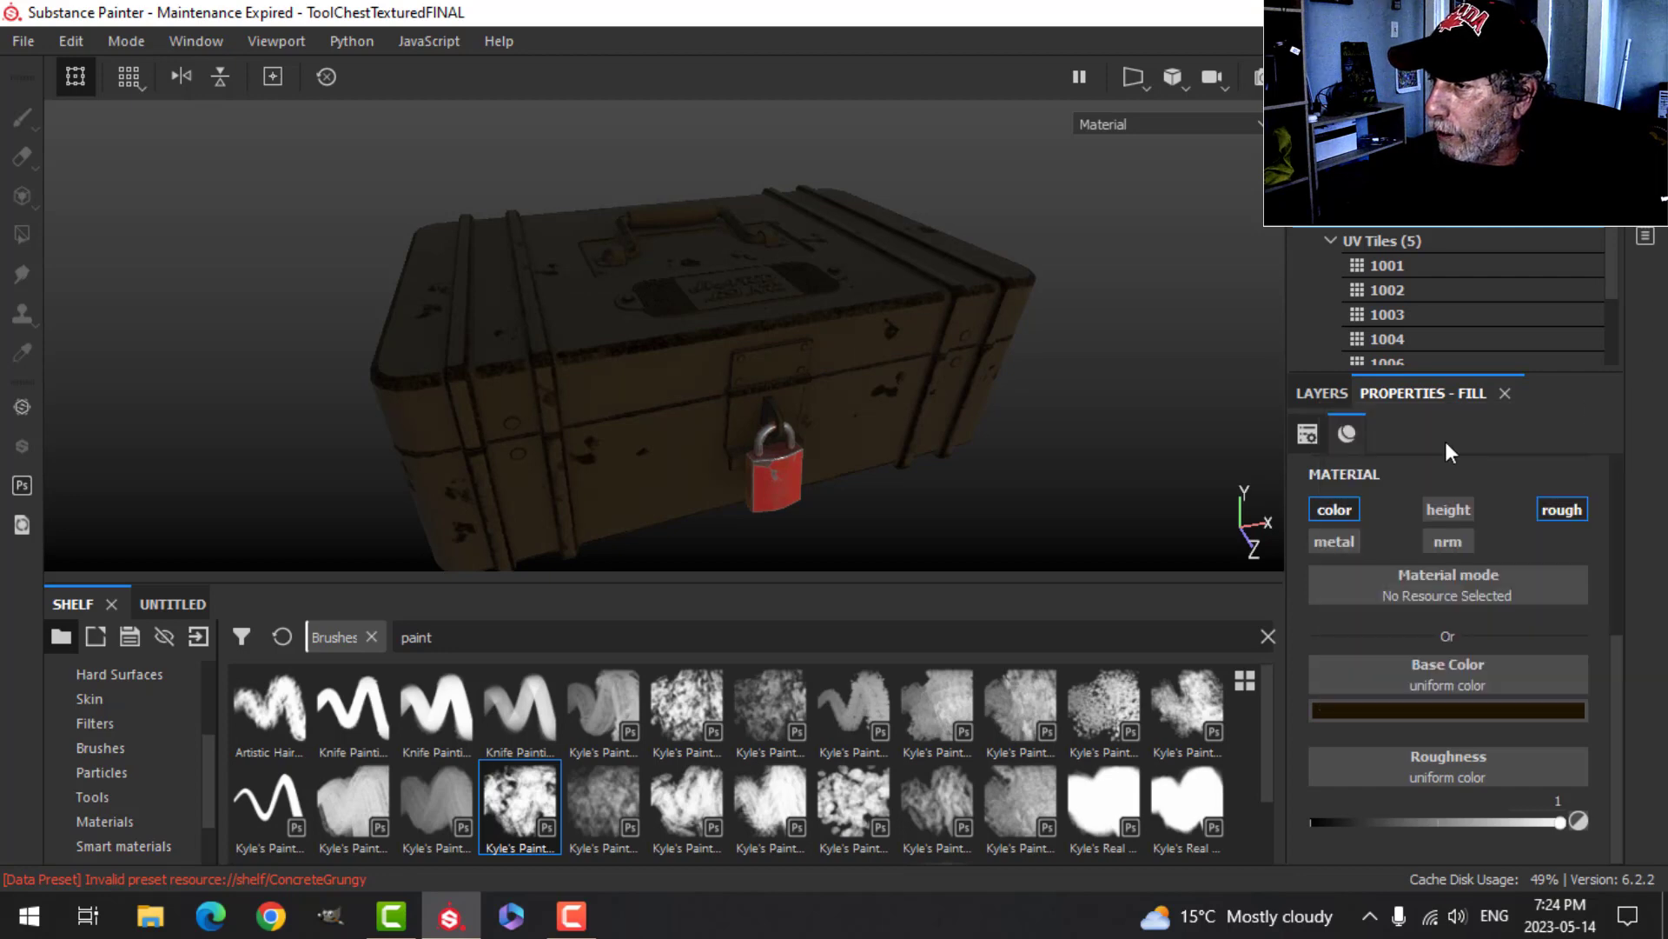
# - Add a black mask to the fill layer and apply the Dirt Ground smart mask to it
pyautogui.click(1323, 394)
pyautogui.click(1430, 430)
pyautogui.click(1450, 497)
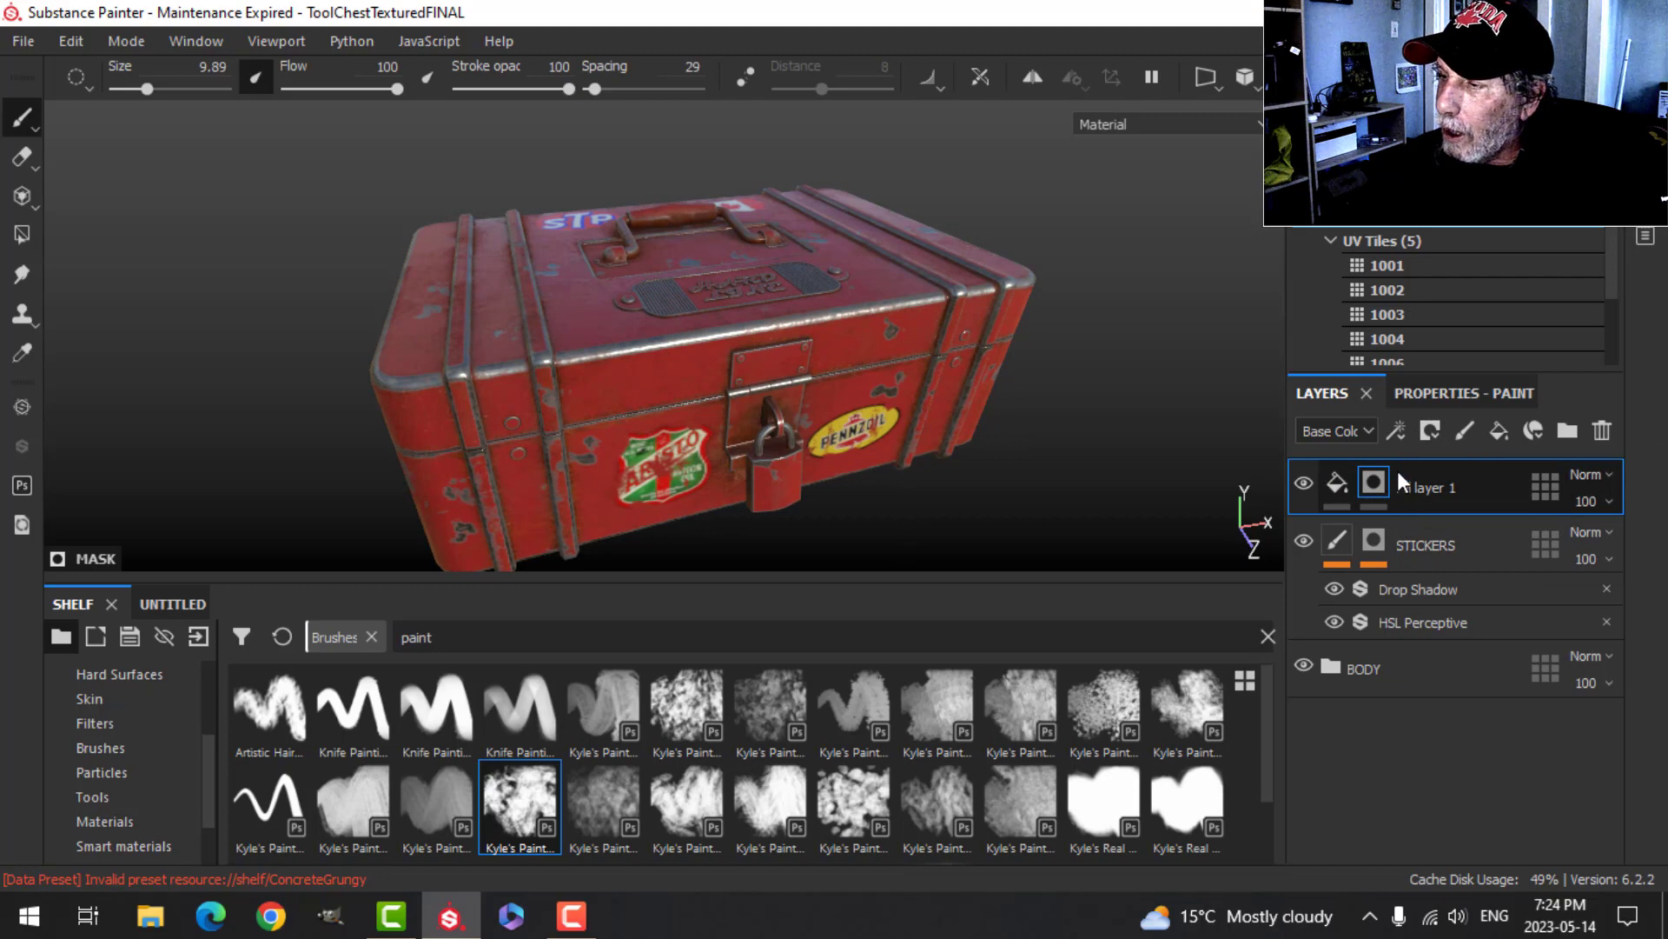
pyautogui.scroll(-2, 124, 796)
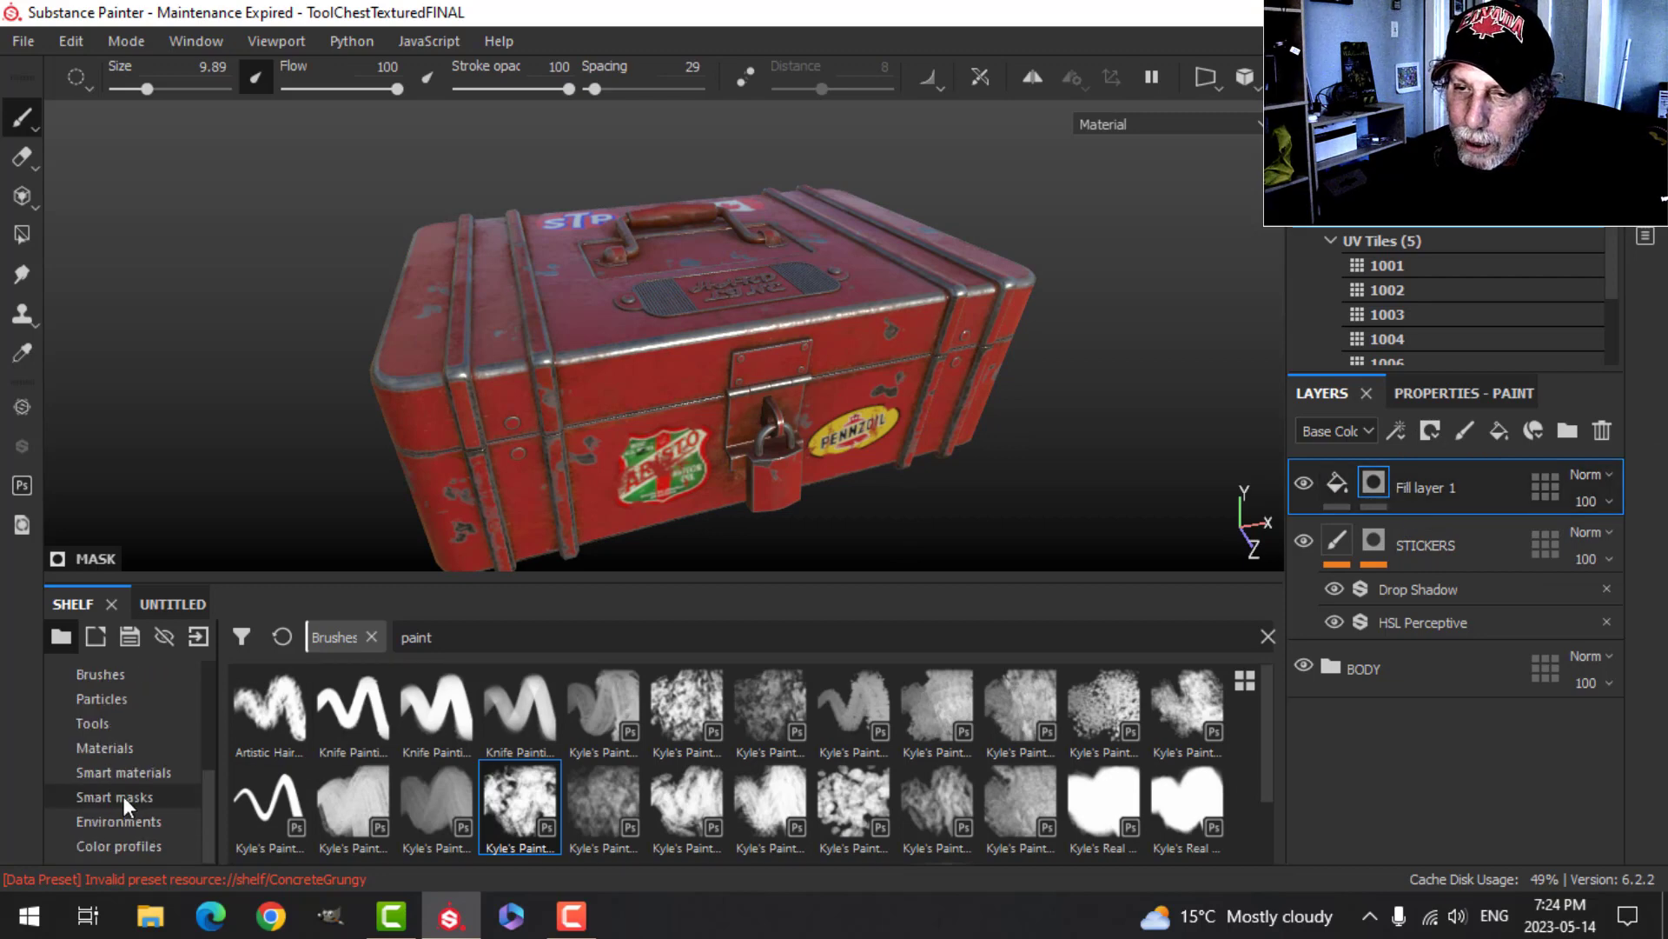
pyautogui.click(124, 796)
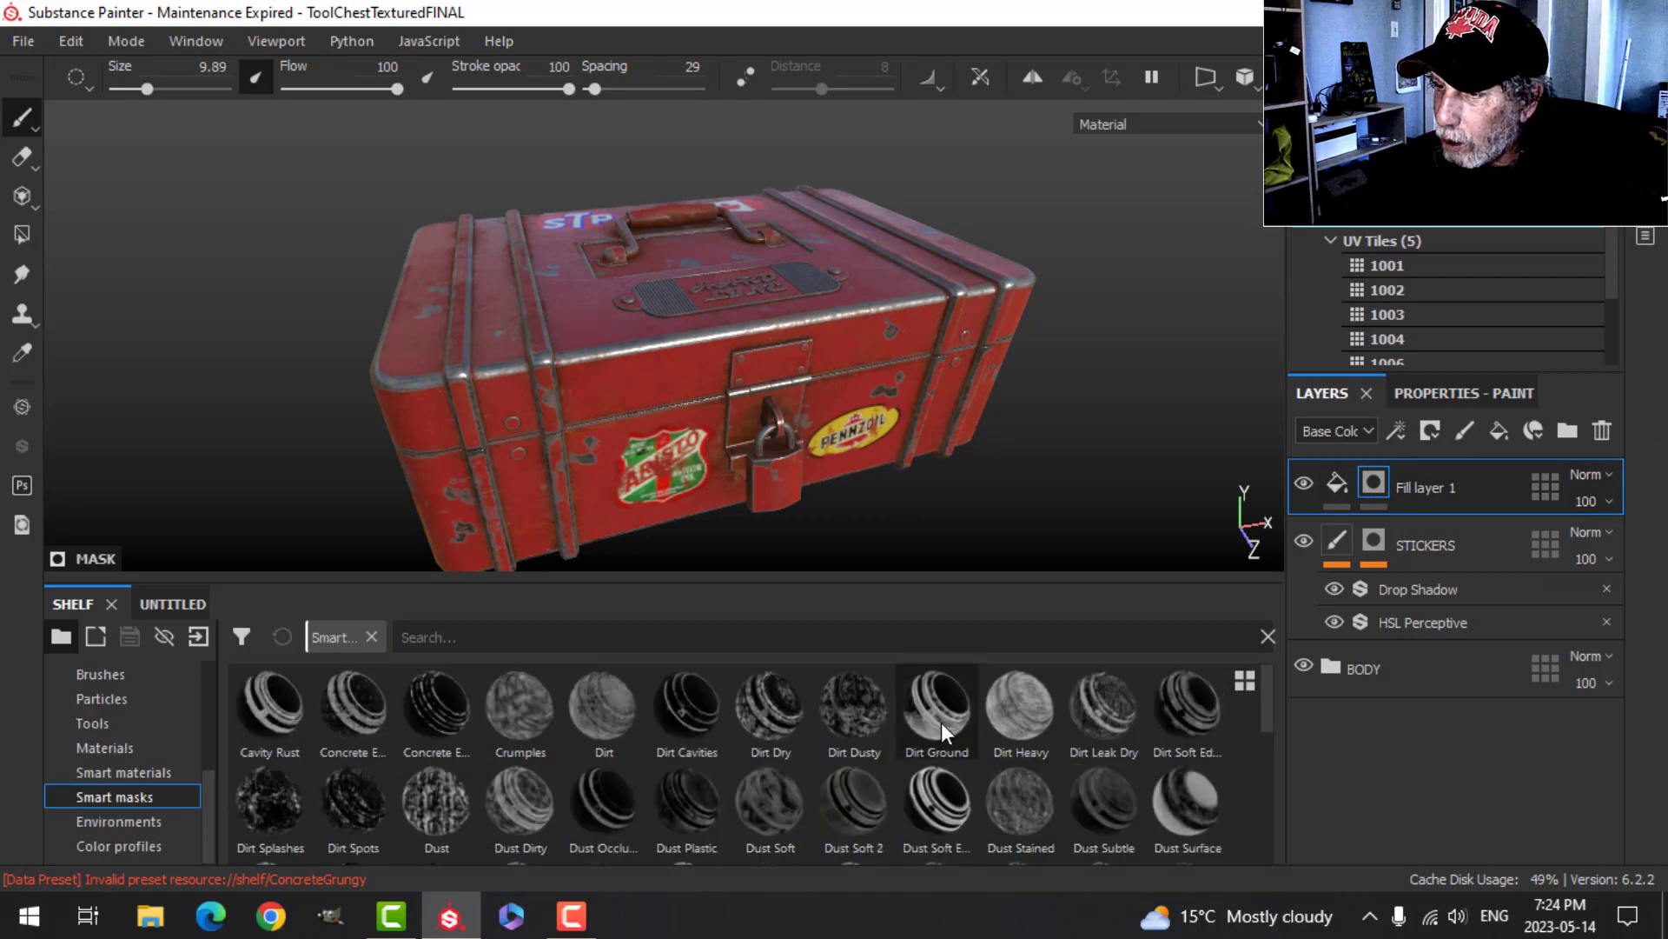
pyautogui.moveTo(941, 718); pyautogui.dragTo(1382, 485)
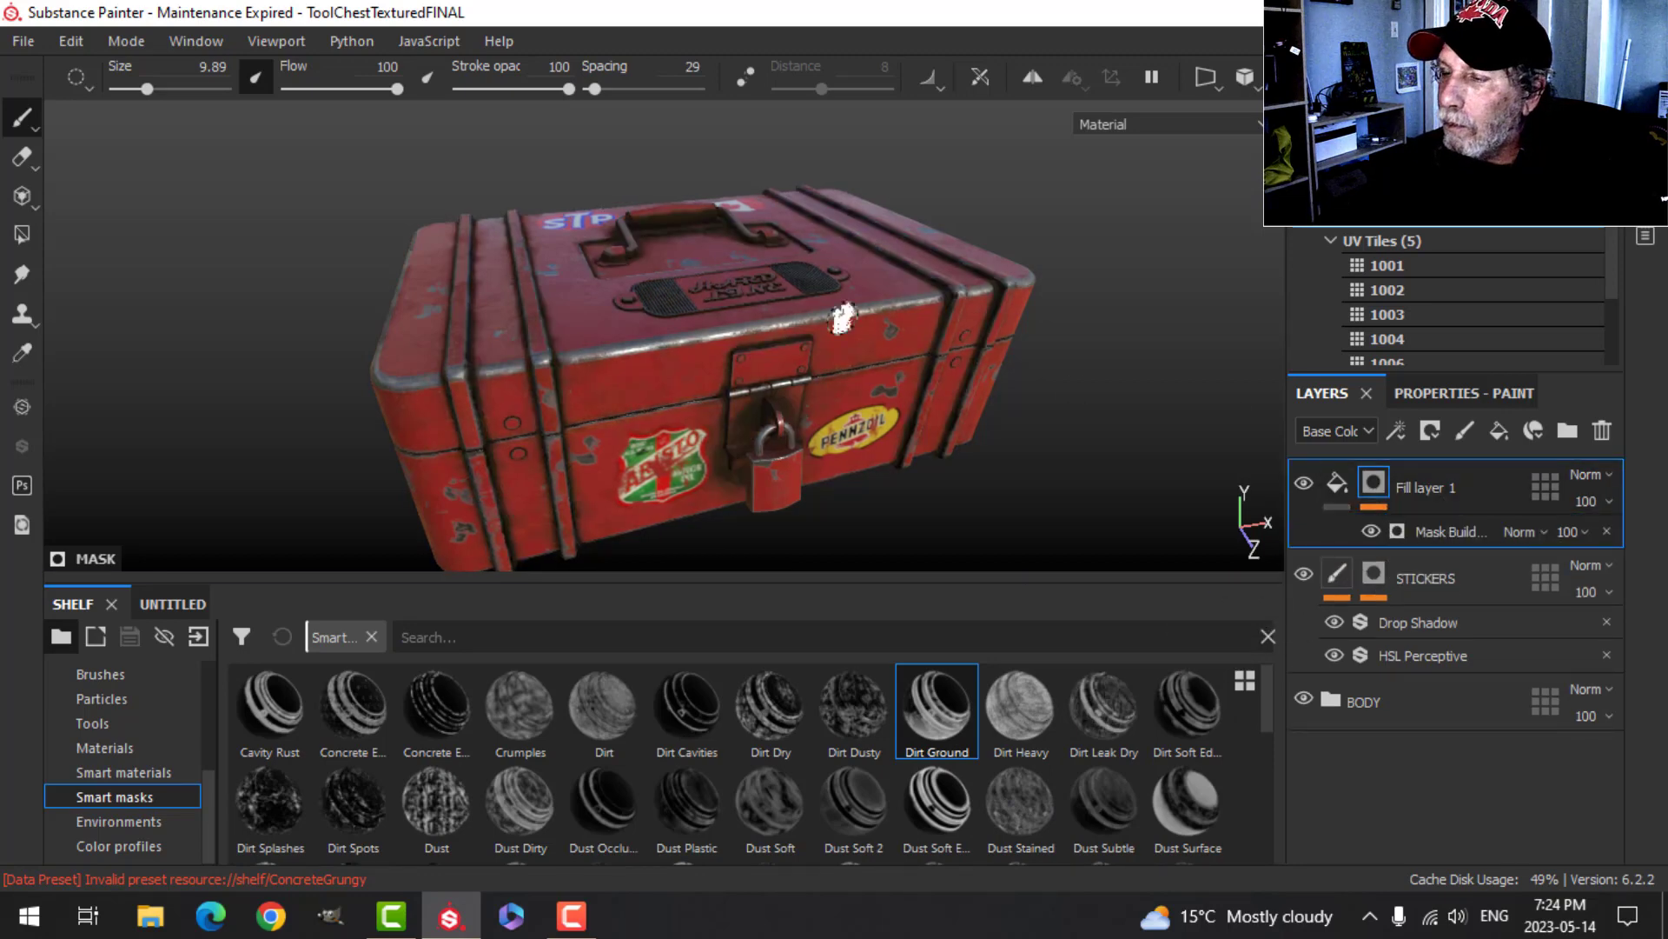
# - Lower the Level of the fill layer's Mask Builder generator to 0.08 to reduce the dirt
pyautogui.keyDown('alt'); pyautogui.moveTo(853, 294); pyautogui.dragTo(879, 326); pyautogui.keyUp('alt')
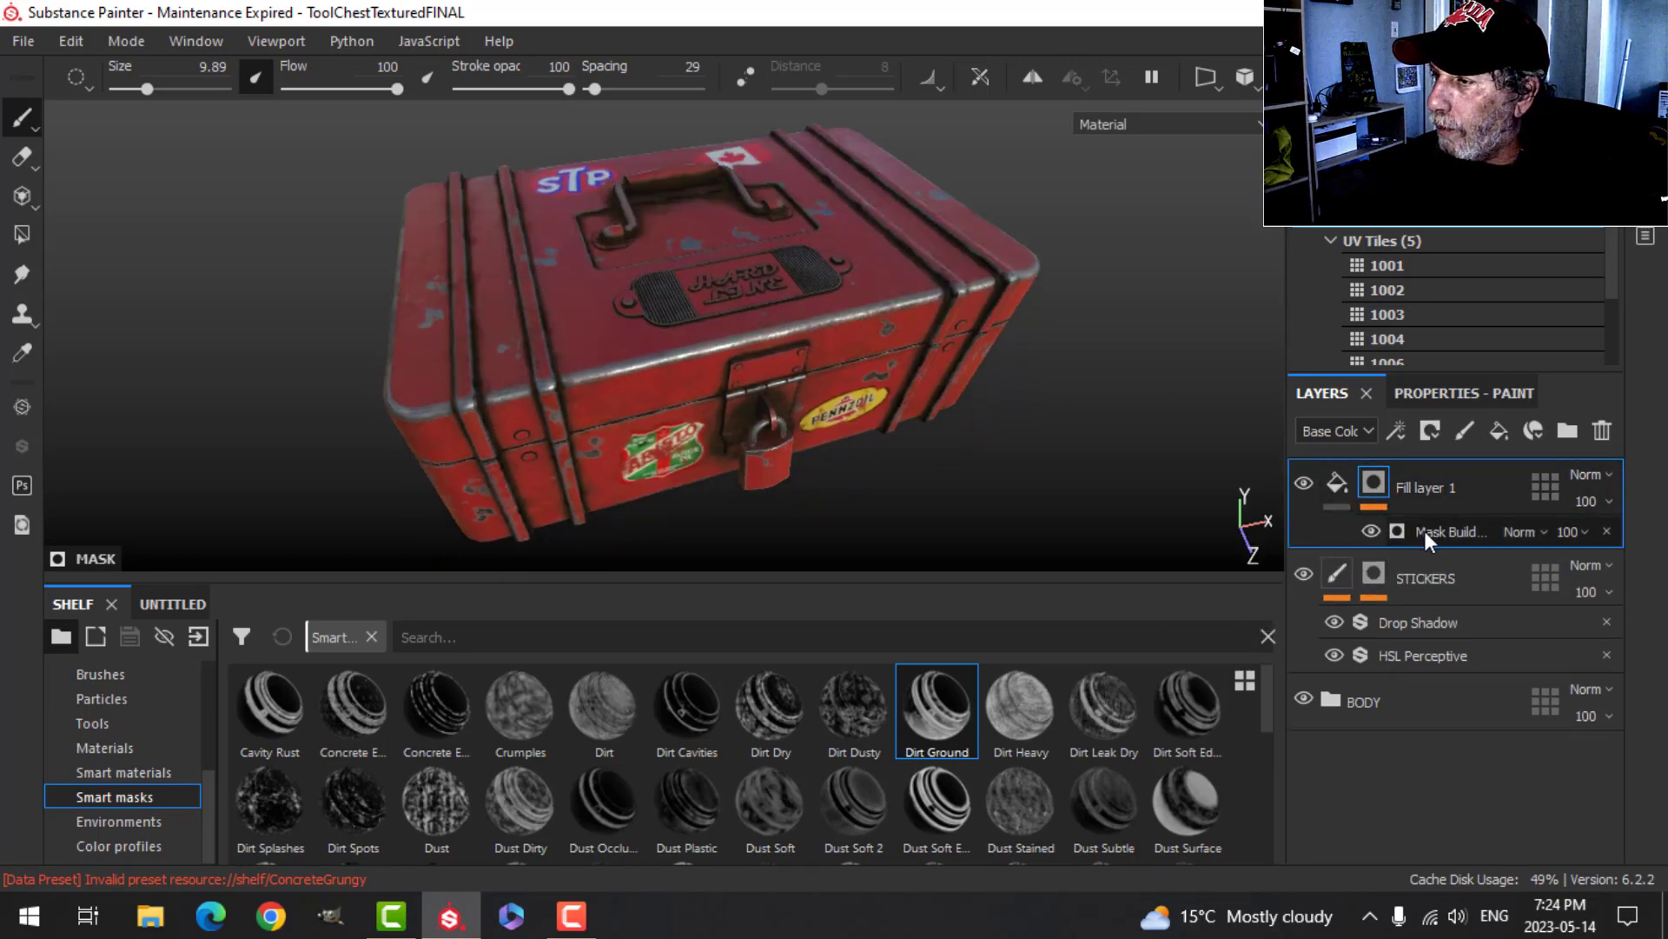
pyautogui.click(1430, 393)
pyautogui.moveTo(1466, 627); pyautogui.dragTo(1380, 631)
pyautogui.scroll(3, 801, 466)
pyautogui.keyDown('alt'); pyautogui.moveTo(810, 490); pyautogui.dragTo(808, 436, button='middle'); pyautogui.keyUp('alt')
pyautogui.keyDown('alt'); pyautogui.moveTo(808, 436); pyautogui.dragTo(810, 378); pyautogui.keyUp('alt')
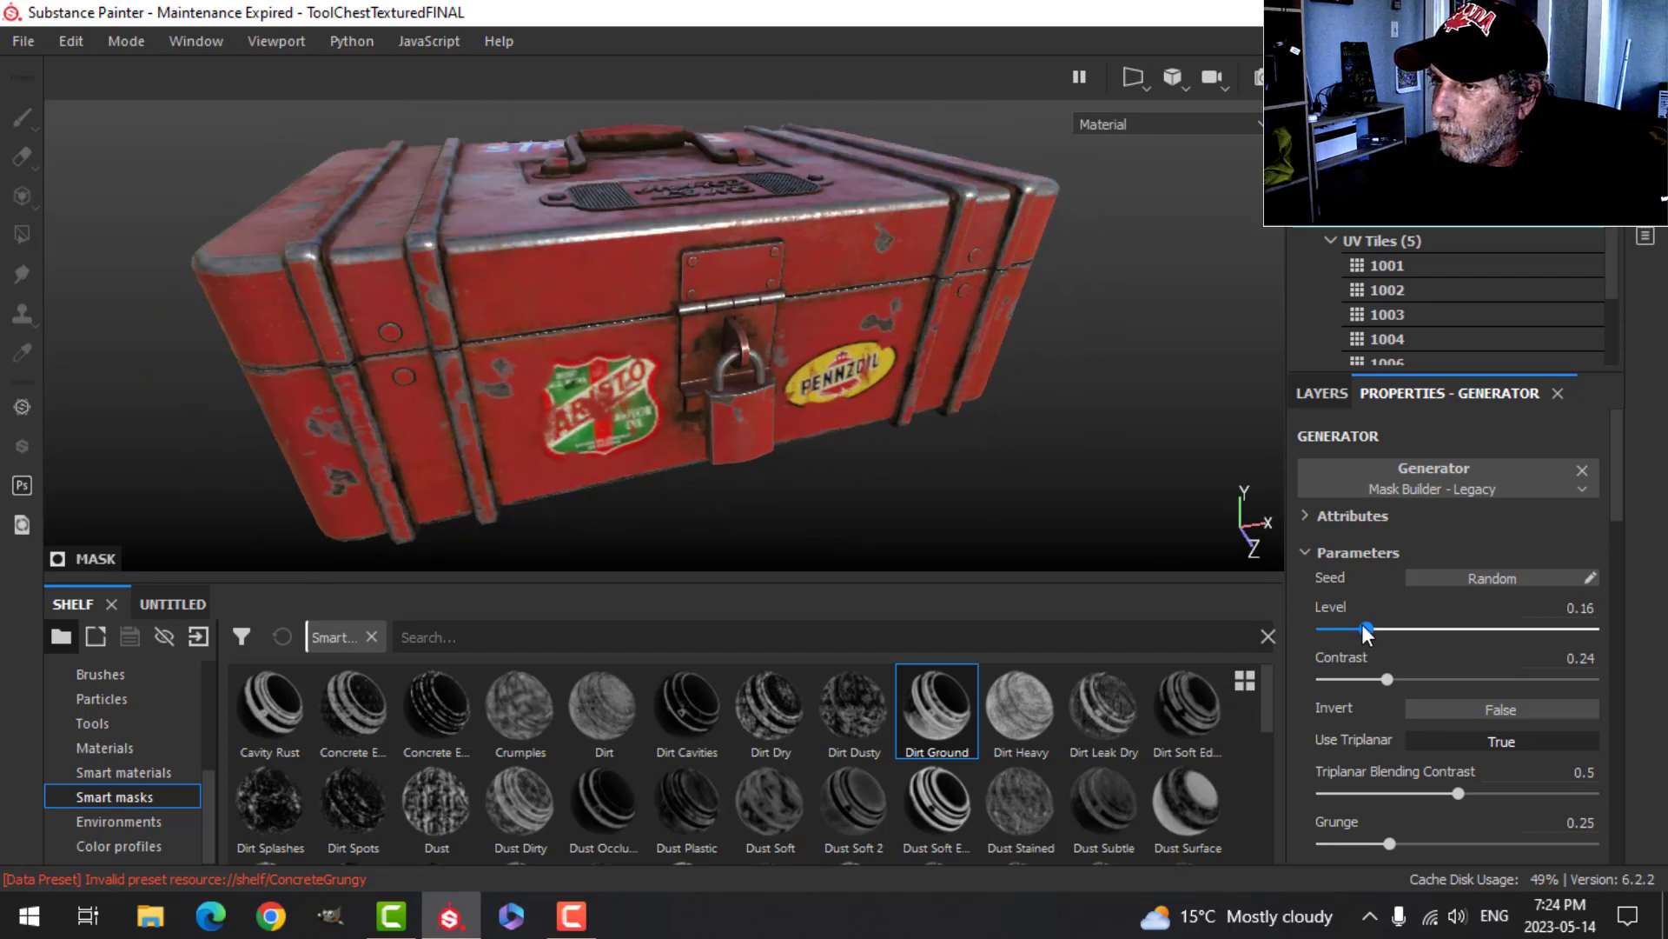
pyautogui.moveTo(1363, 633); pyautogui.dragTo(1342, 627)
pyautogui.scroll(-2, 843, 314)
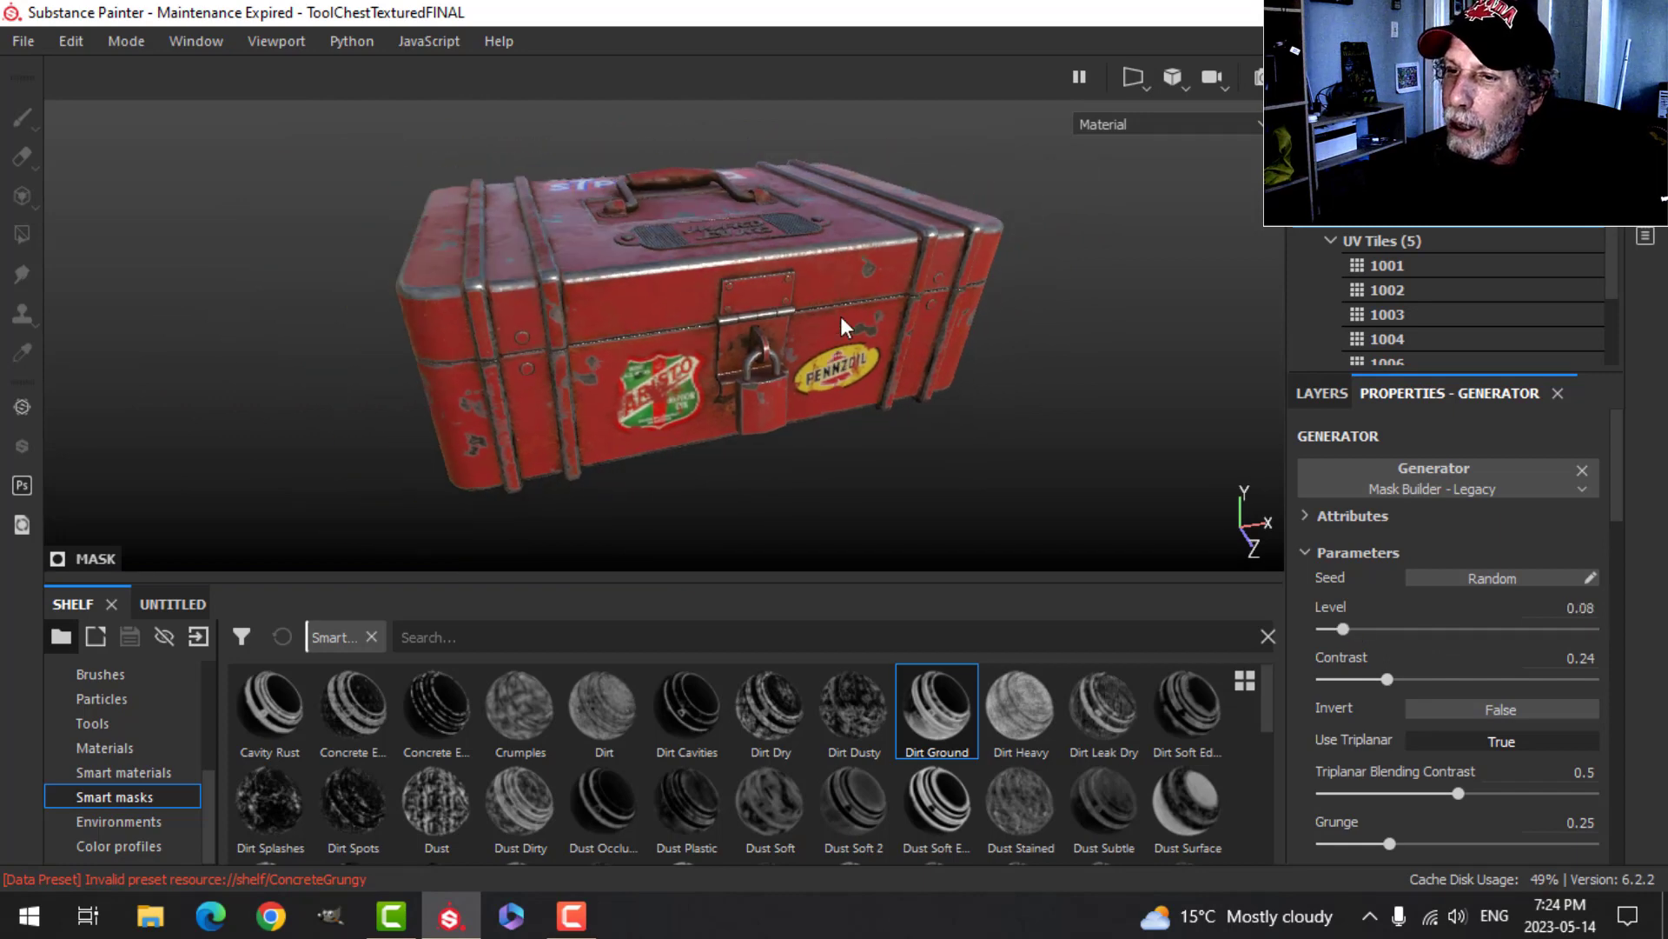
# - Set the texture set size to 2048 to preview the chest at higher resolution
pyautogui.moveTo(845, 311)
pyautogui.keyDown('alt'); pyautogui.mouseDown()
pyautogui.moveTo(846, 383)
pyautogui.moveTo(829, 334)
pyautogui.moveTo(843, 307)
pyautogui.mouseUp(); pyautogui.keyUp('alt')
pyautogui.scroll(2, 735, 288)
pyautogui.scroll(-3, 741, 214)
pyautogui.keyDown('alt'); pyautogui.moveTo(843, 307); pyautogui.dragTo(846, 429, button='middle'); pyautogui.keyUp('alt')
pyautogui.keyDown('alt'); pyautogui.moveTo(846, 430); pyautogui.dragTo(829, 390); pyautogui.keyUp('alt')
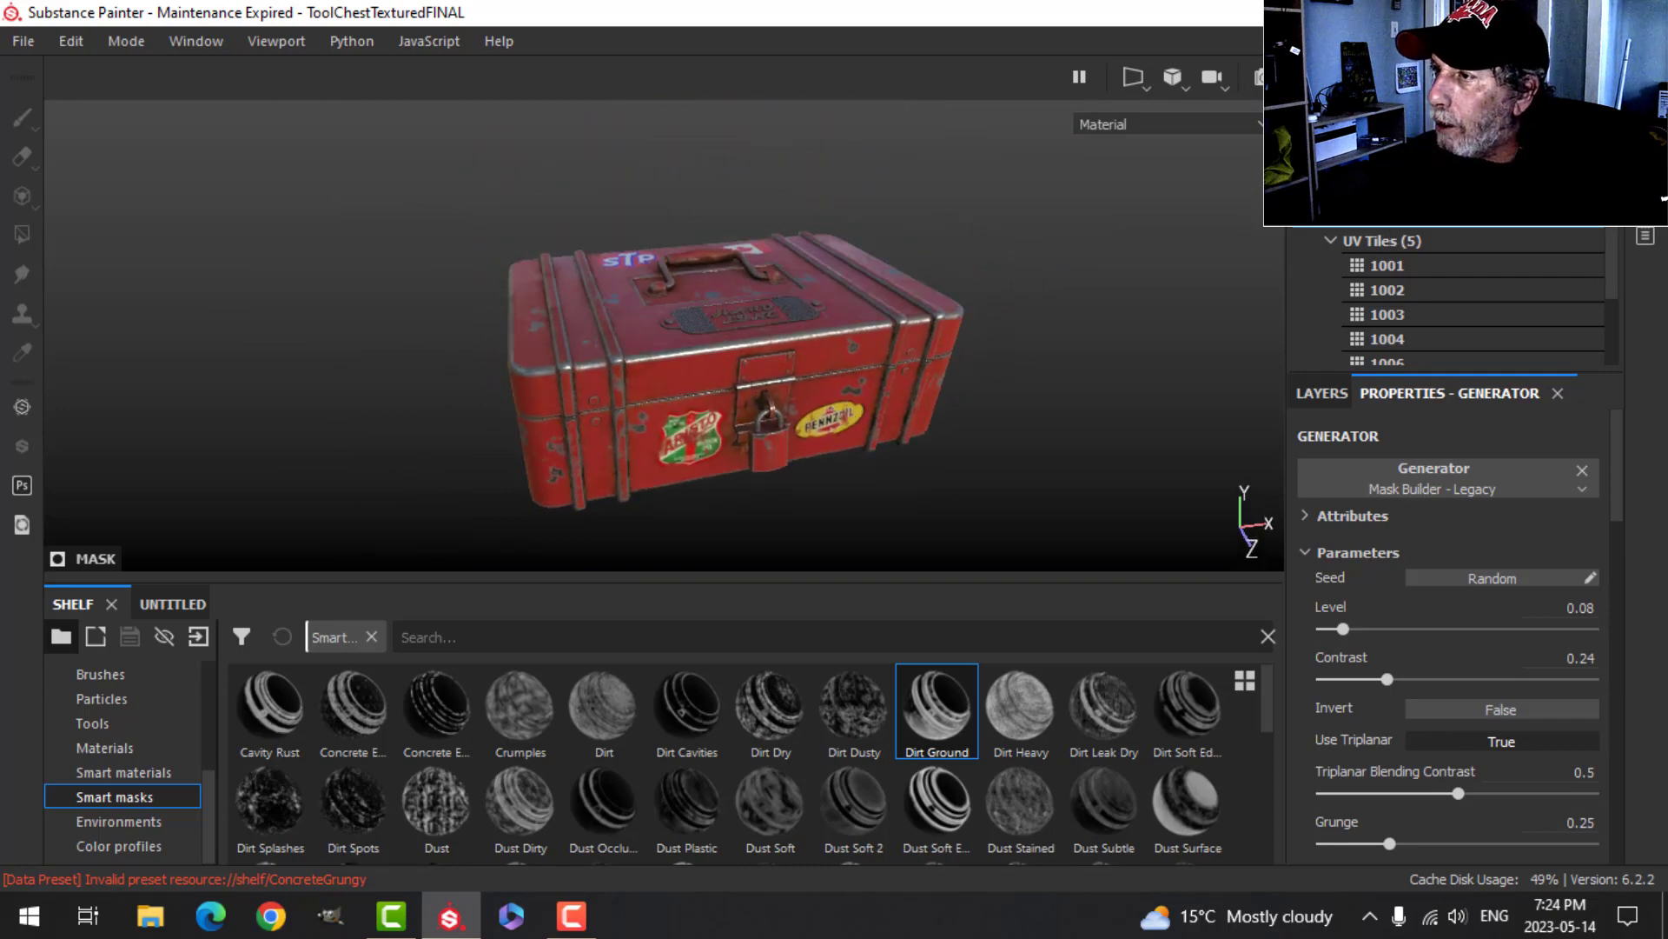
pyautogui.scroll(-5, 1460, 295)
pyautogui.click(1452, 310)
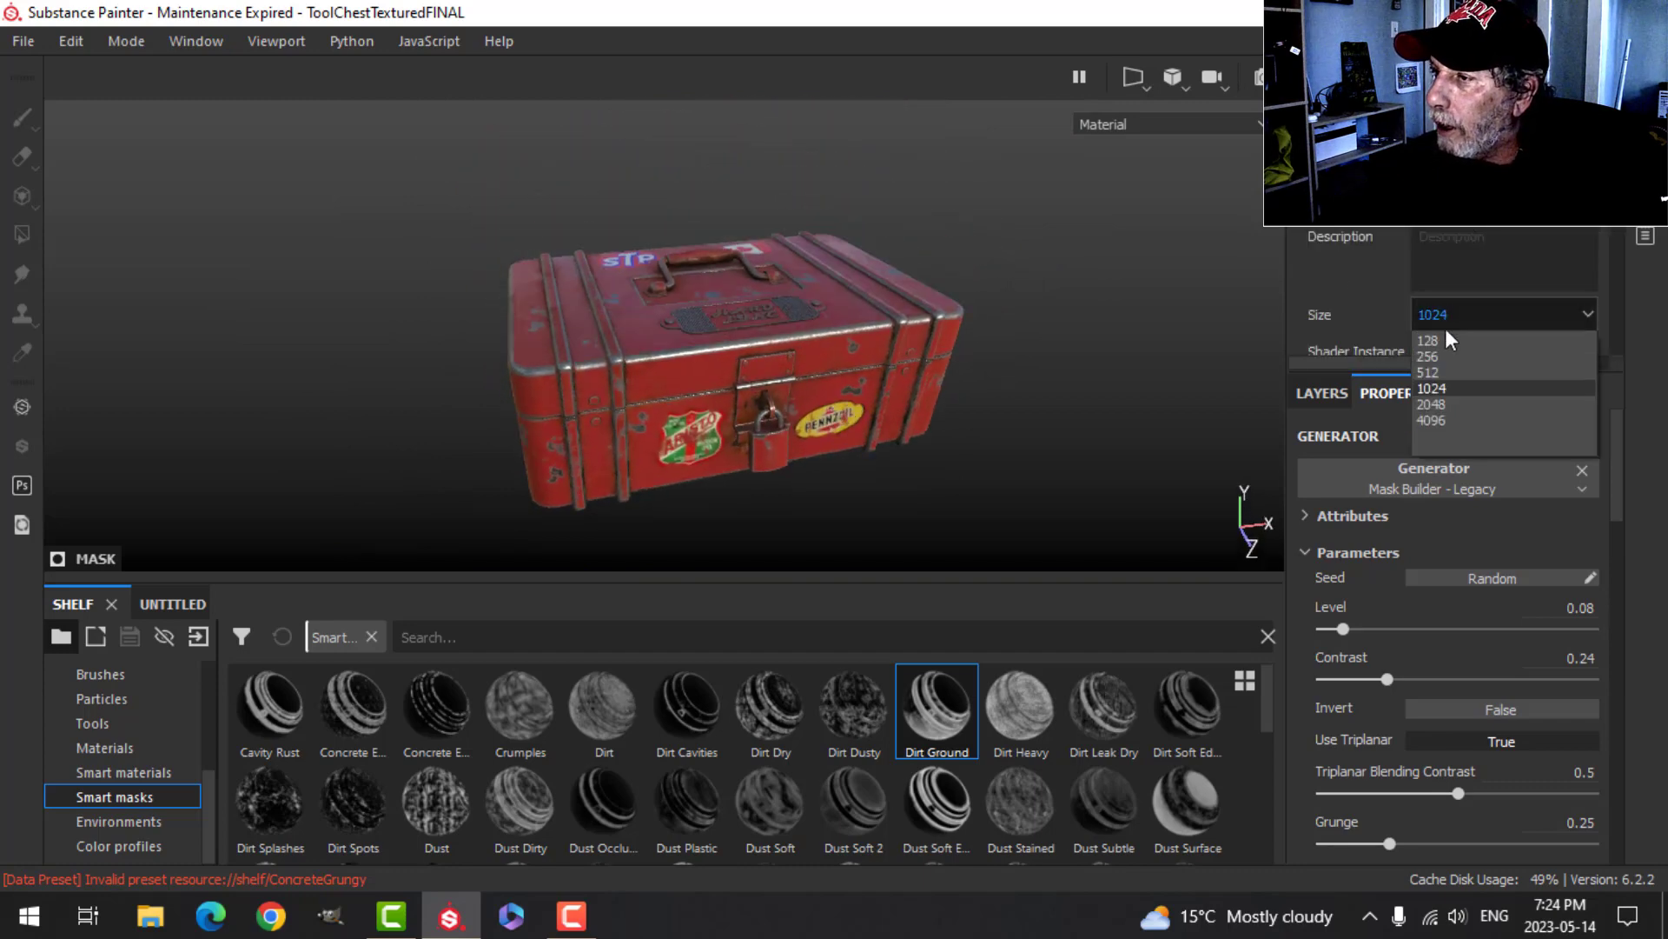
pyautogui.click(1453, 404)
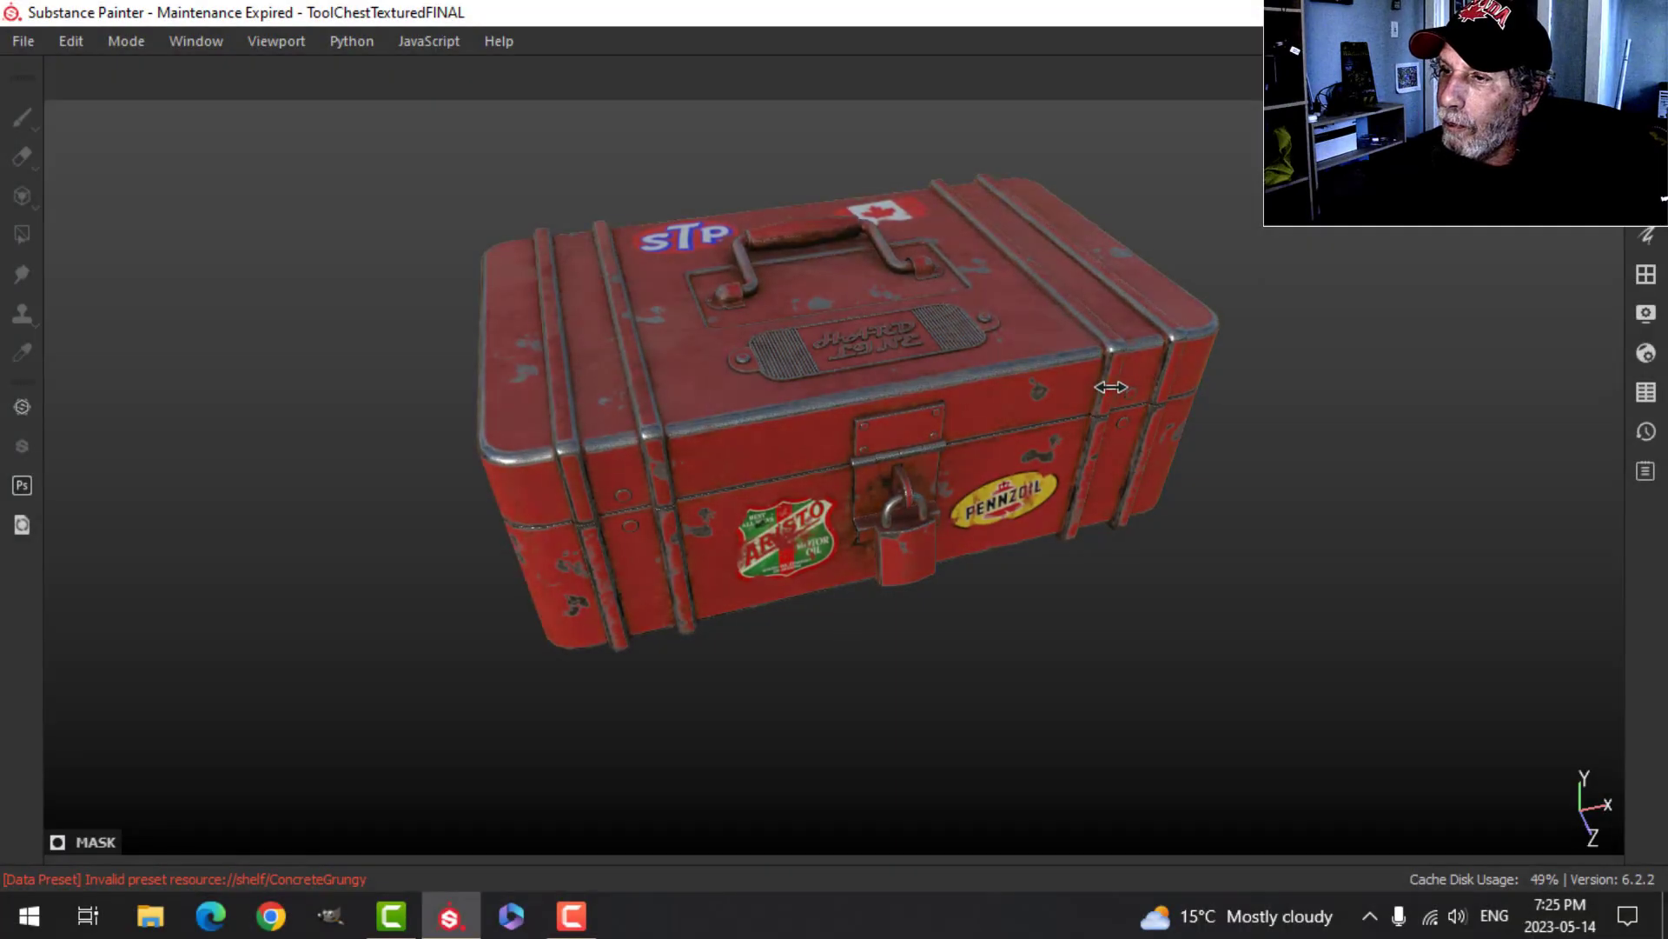
# - Examine the dirt, lighting and decals on the chest in the enlarged viewport from several angles, and restore the interface
pyautogui.keyDown('shift'); pyautogui.moveTo(1088, 391); pyautogui.dragTo(1128, 368, button='right'); pyautogui.keyUp('shift')
pyautogui.keyDown('alt'); pyautogui.moveTo(1135, 398); pyautogui.dragTo(1016, 450); pyautogui.keyUp('alt')
pyautogui.scroll(3, 898, 430)
pyautogui.keyDown('alt'); pyautogui.moveTo(954, 258); pyautogui.dragTo(905, 442, button='middle'); pyautogui.keyUp('alt')
pyautogui.keyDown('alt'); pyautogui.moveTo(906, 442); pyautogui.dragTo(1023, 443); pyautogui.keyUp('alt')
pyautogui.keyDown('alt'); pyautogui.moveTo(989, 520); pyautogui.dragTo(991, 482, button='middle'); pyautogui.keyUp('alt')
pyautogui.scroll(-2, 991, 483)
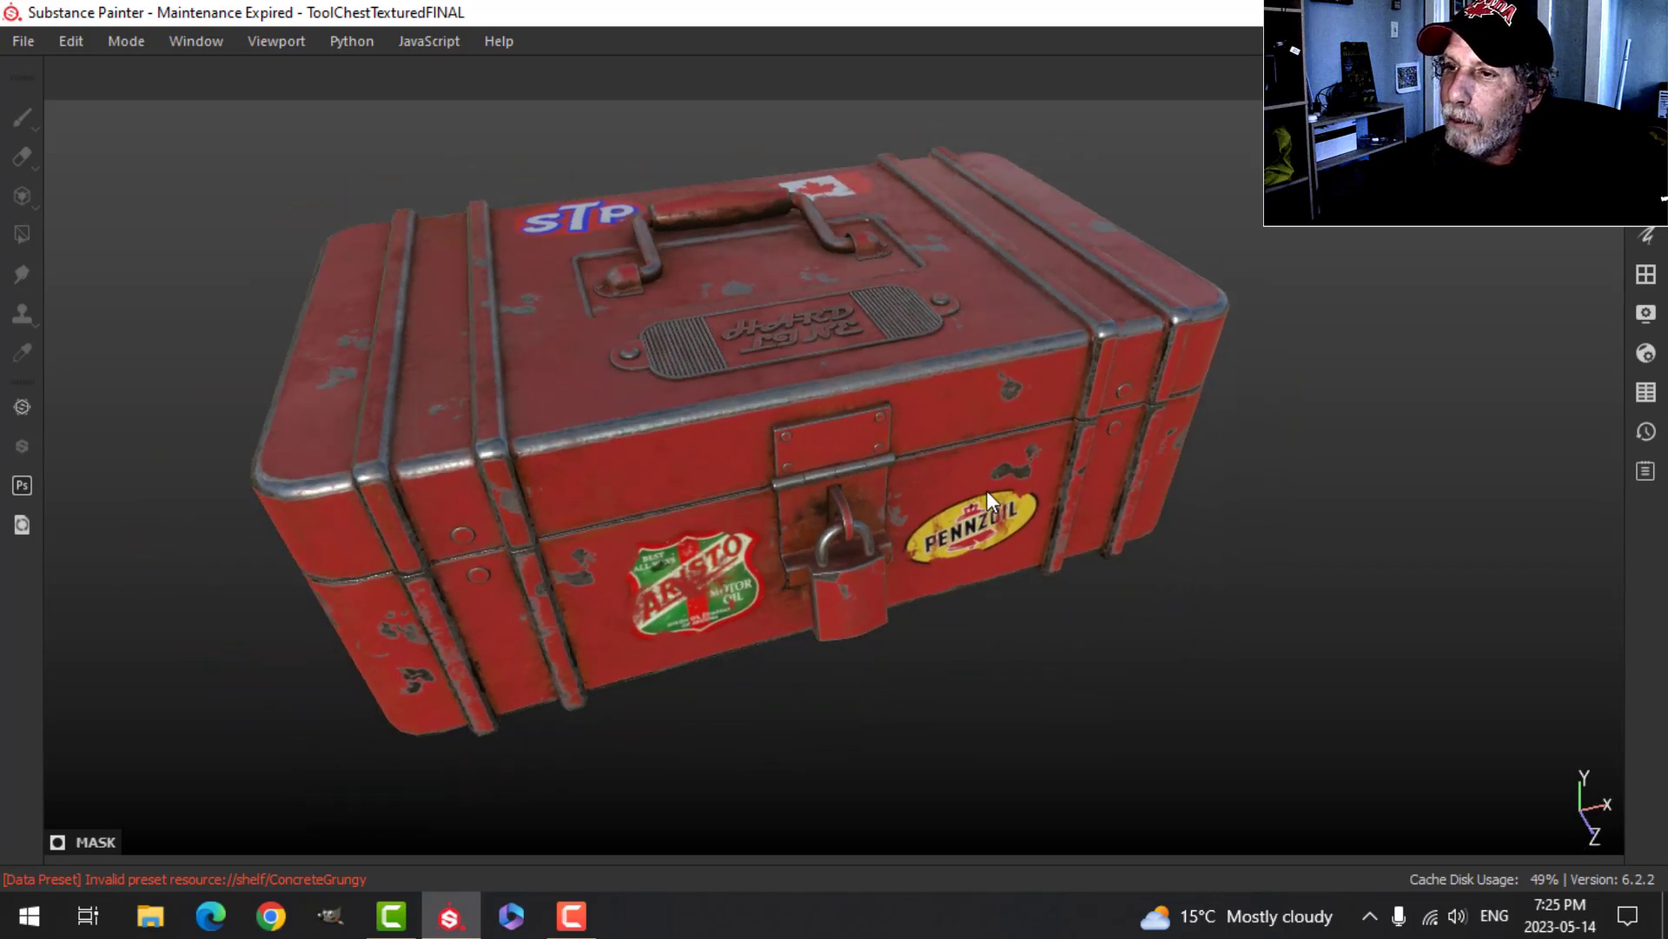
pyautogui.scroll(3, 988, 490)
pyautogui.scroll(-3, 987, 490)
pyautogui.keyDown('alt'); pyautogui.moveTo(993, 492); pyautogui.dragTo(928, 434); pyautogui.keyUp('alt')
pyautogui.press('Tab')
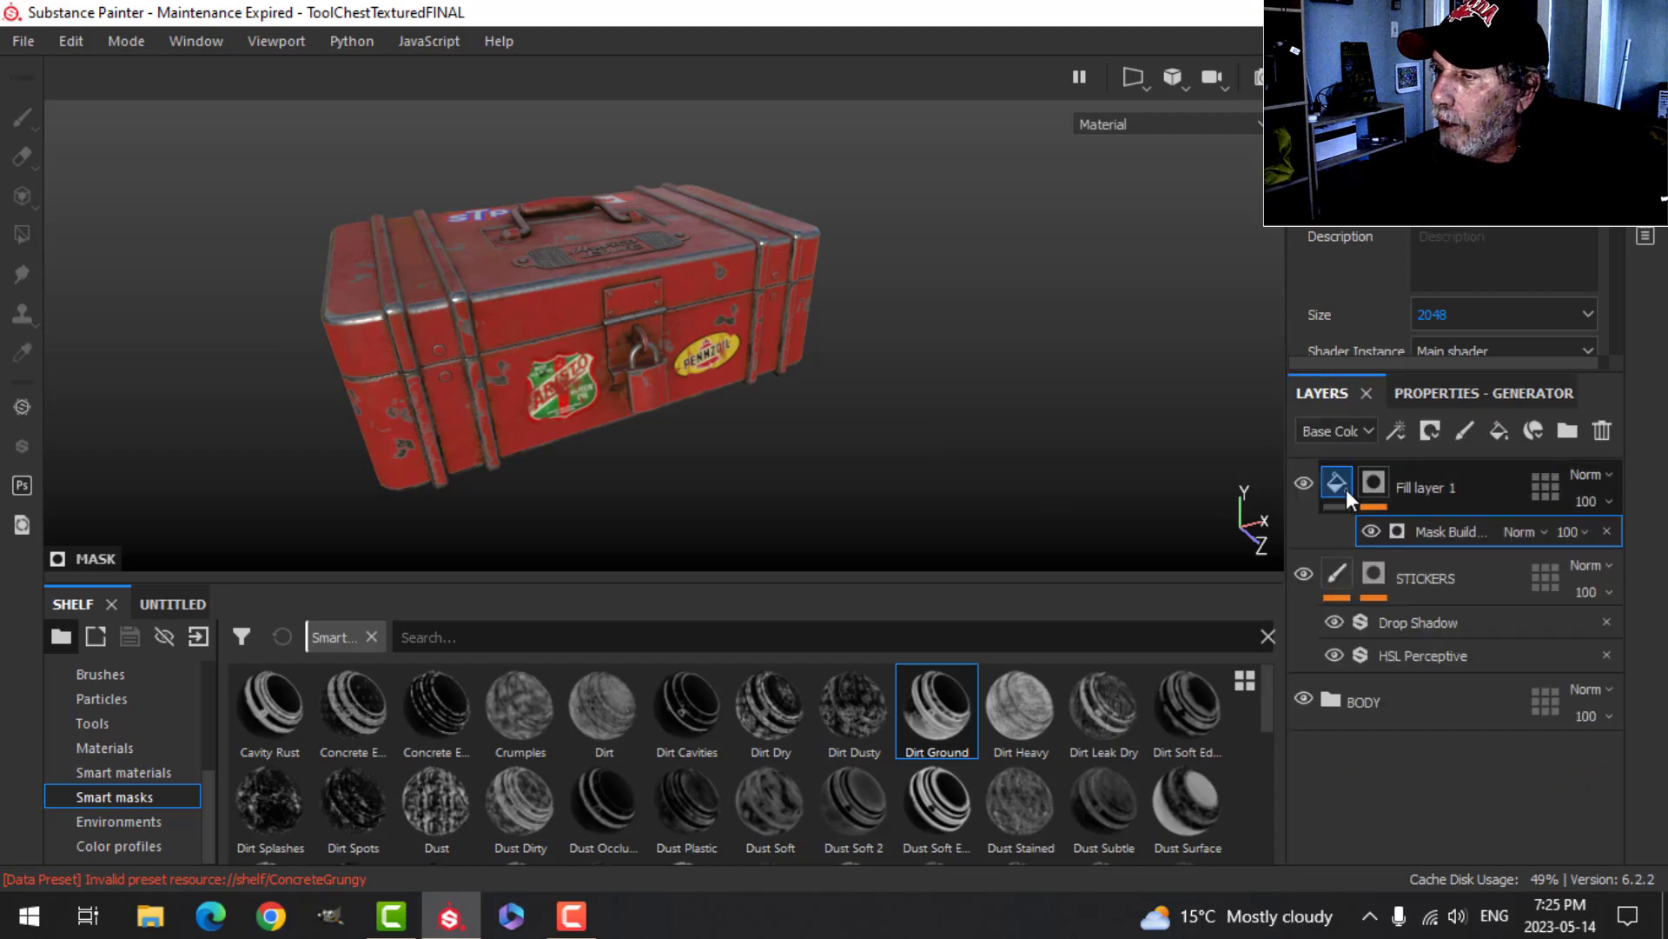
# - Hide the STICKERS layer and set the texture set size to 1024
pyautogui.click(1303, 576)
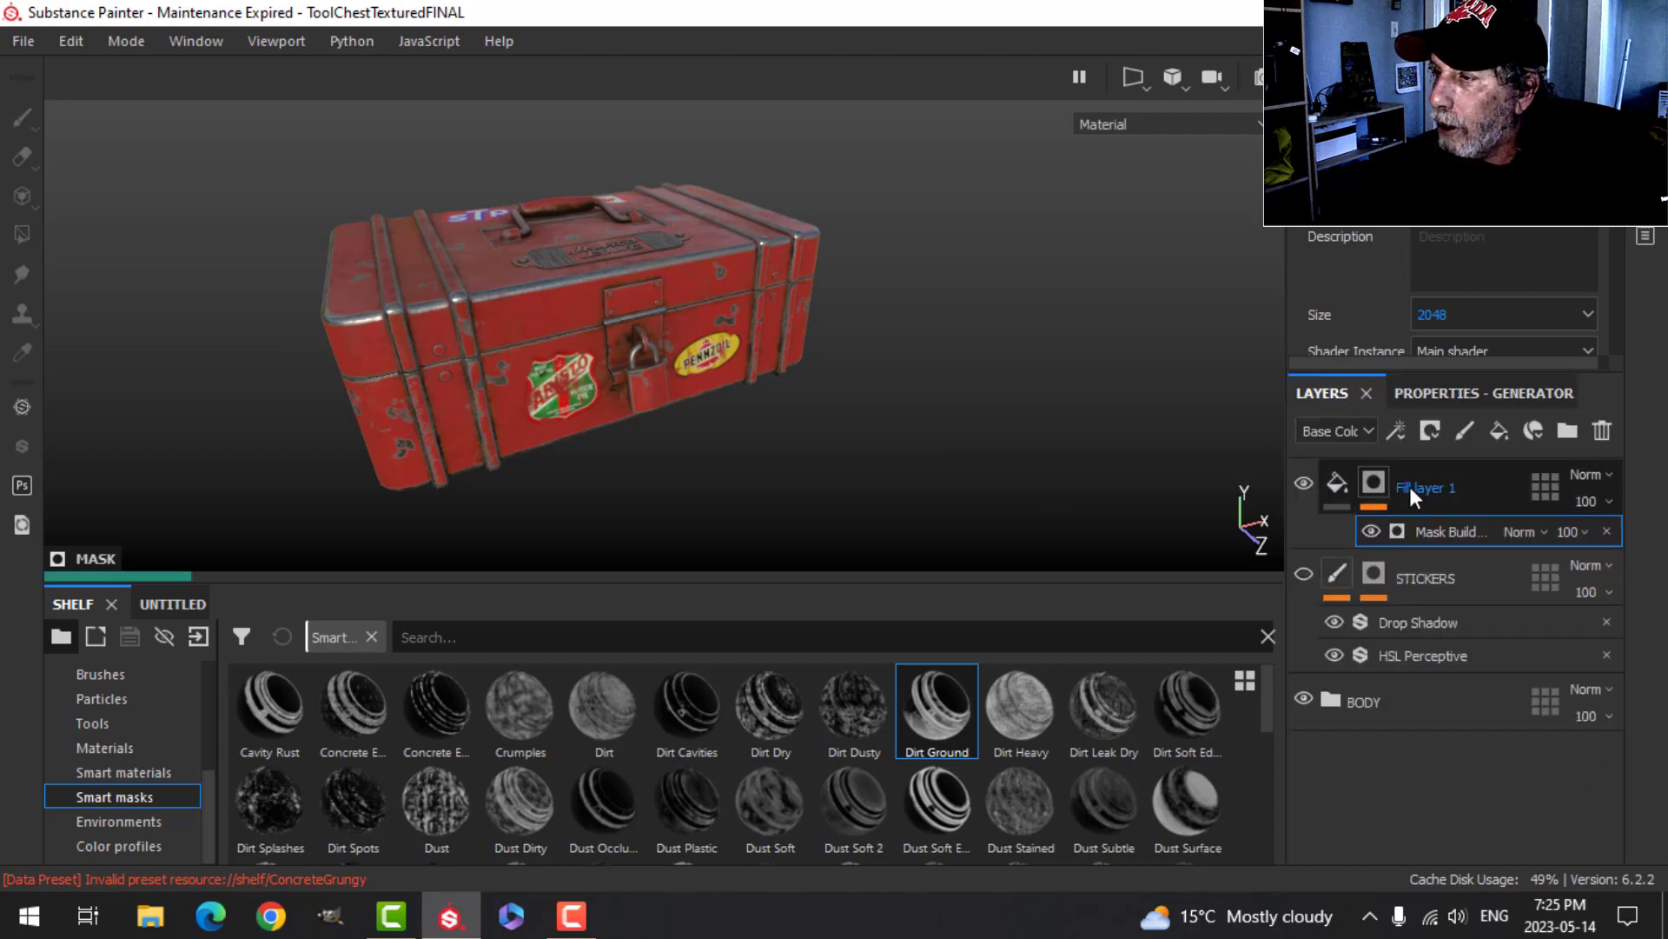
pyautogui.click(1457, 480)
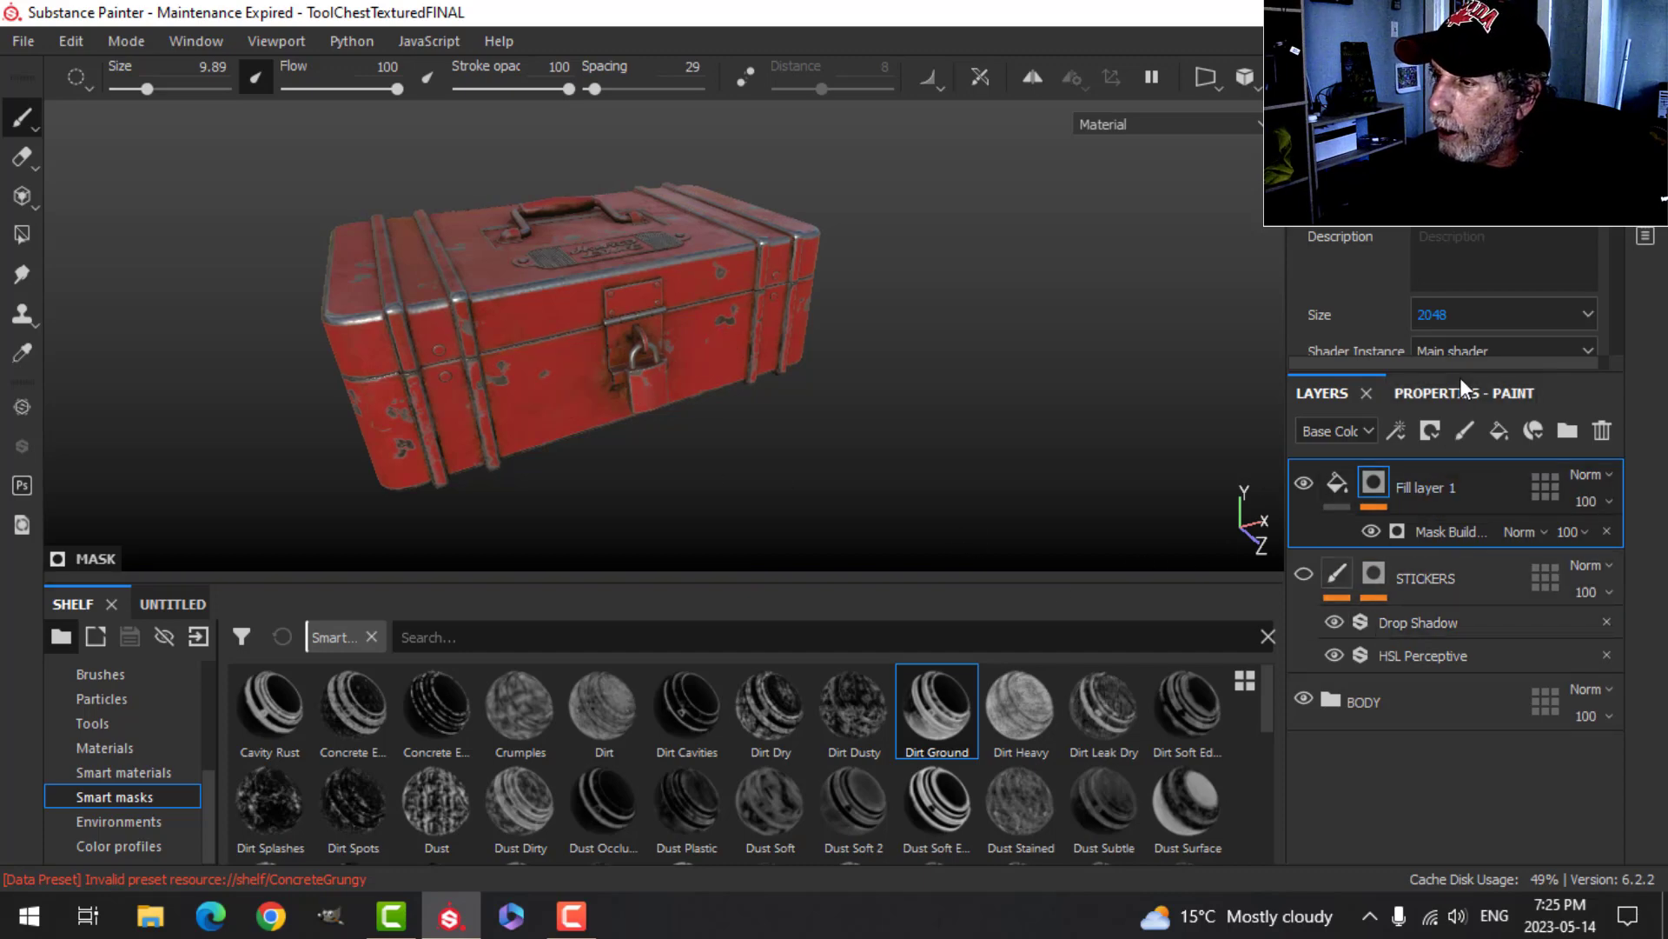
pyautogui.click(1465, 318)
pyautogui.click(1446, 386)
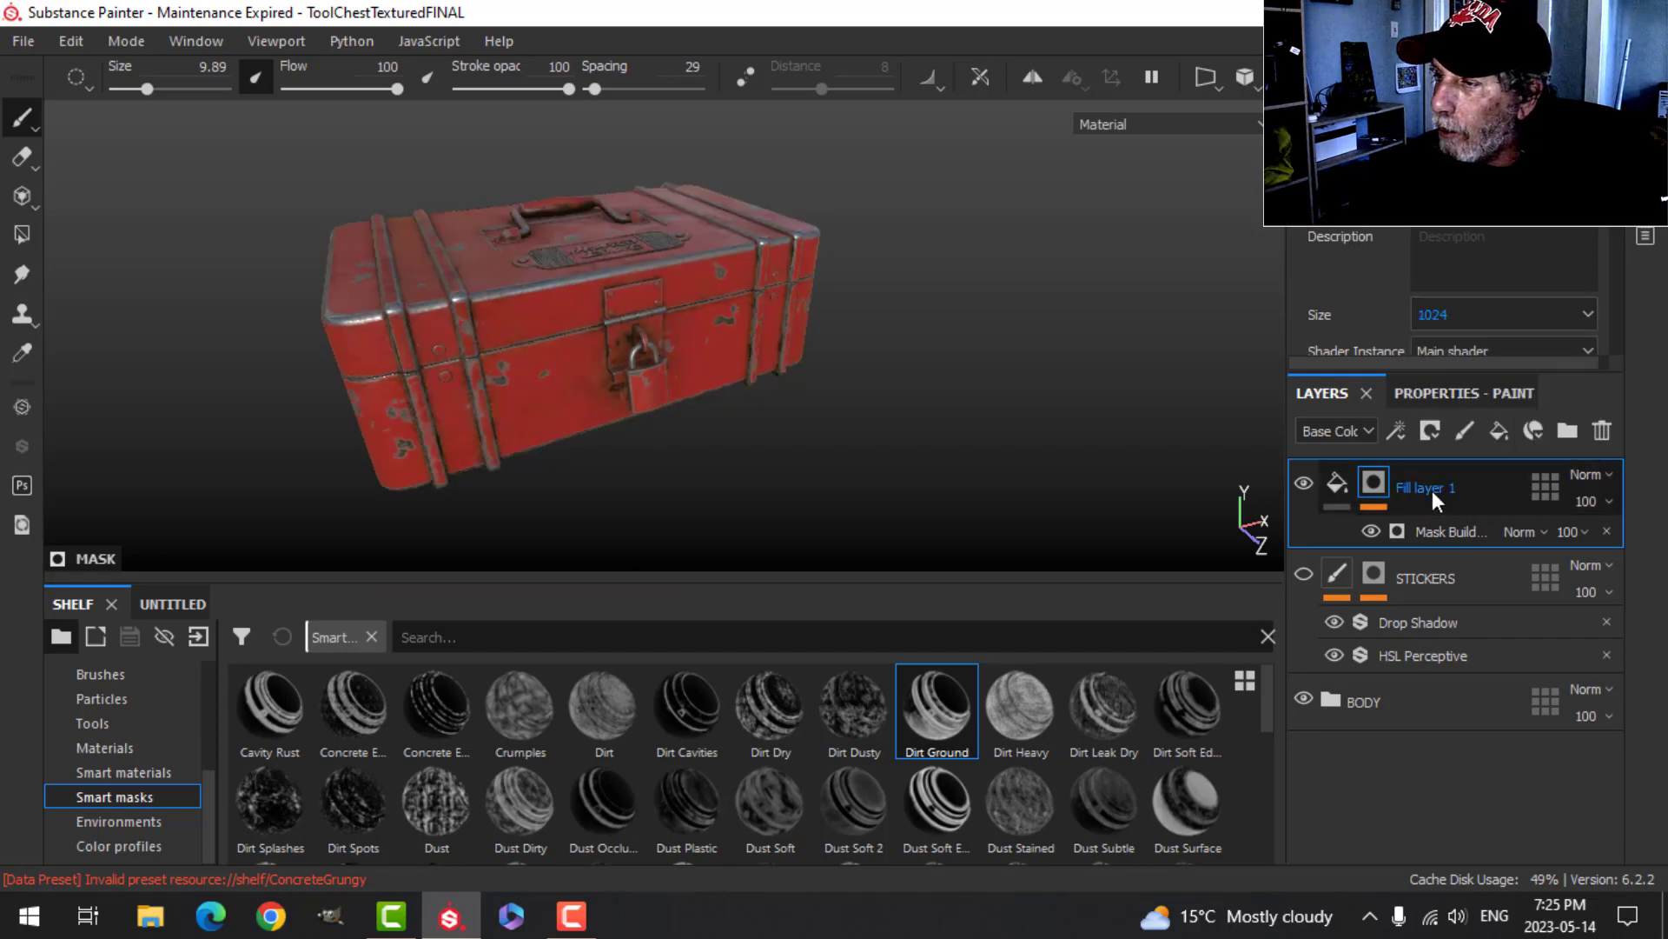
# - Rename the dark brown fill layer as Dirt and hide it
pyautogui.write('Dirt')
pyautogui.press('Return')
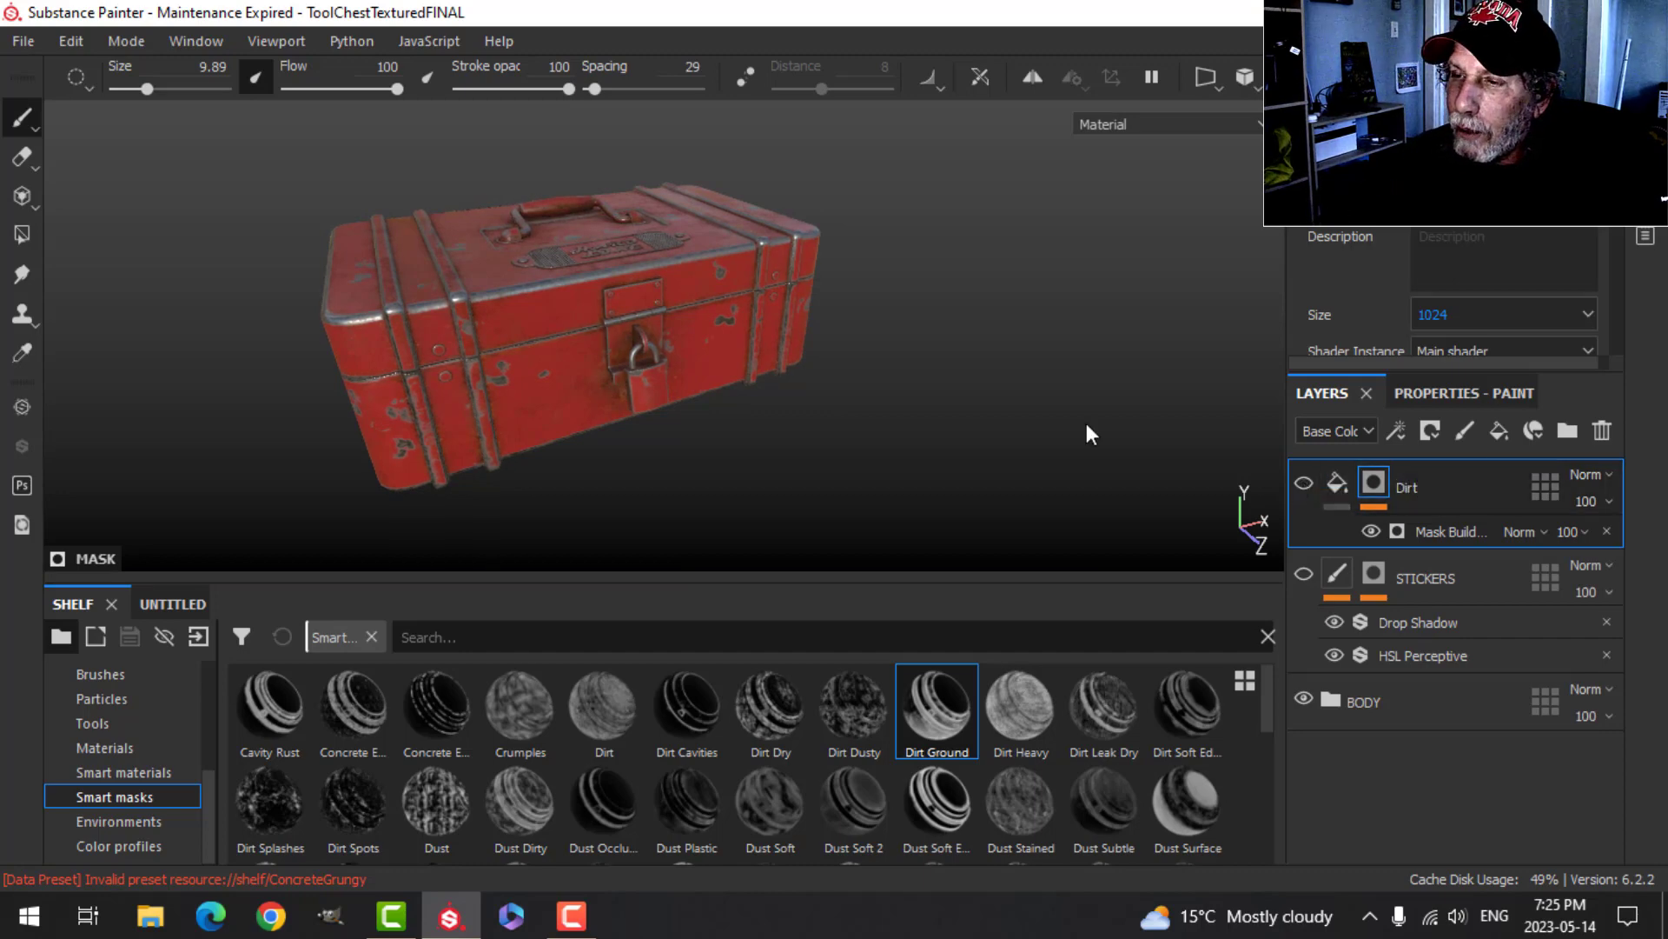
# - Rename the BODY folder as toolchest and create a smart material from it
pyautogui.scroll(5, 940, 352)
pyautogui.keyDown('alt'); pyautogui.moveTo(929, 358); pyautogui.dragTo(876, 380); pyautogui.keyUp('alt')
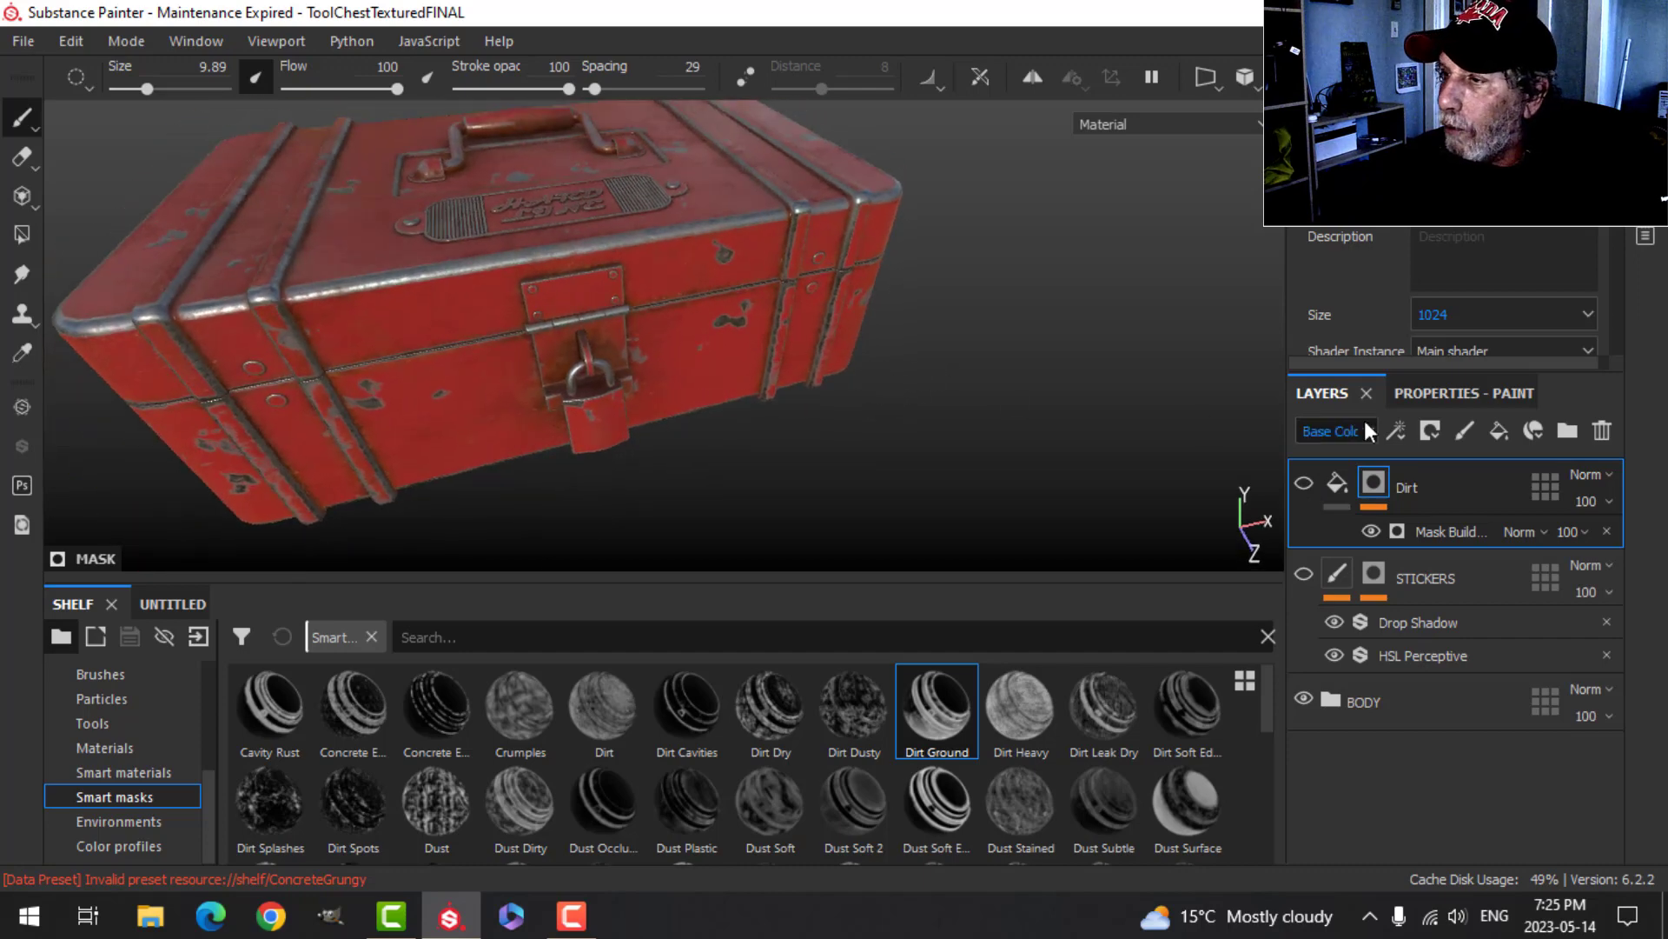
pyautogui.keyDown('alt'); pyautogui.moveTo(986, 452); pyautogui.dragTo(1002, 403, button='middle'); pyautogui.keyUp('alt')
pyautogui.click(1387, 704)
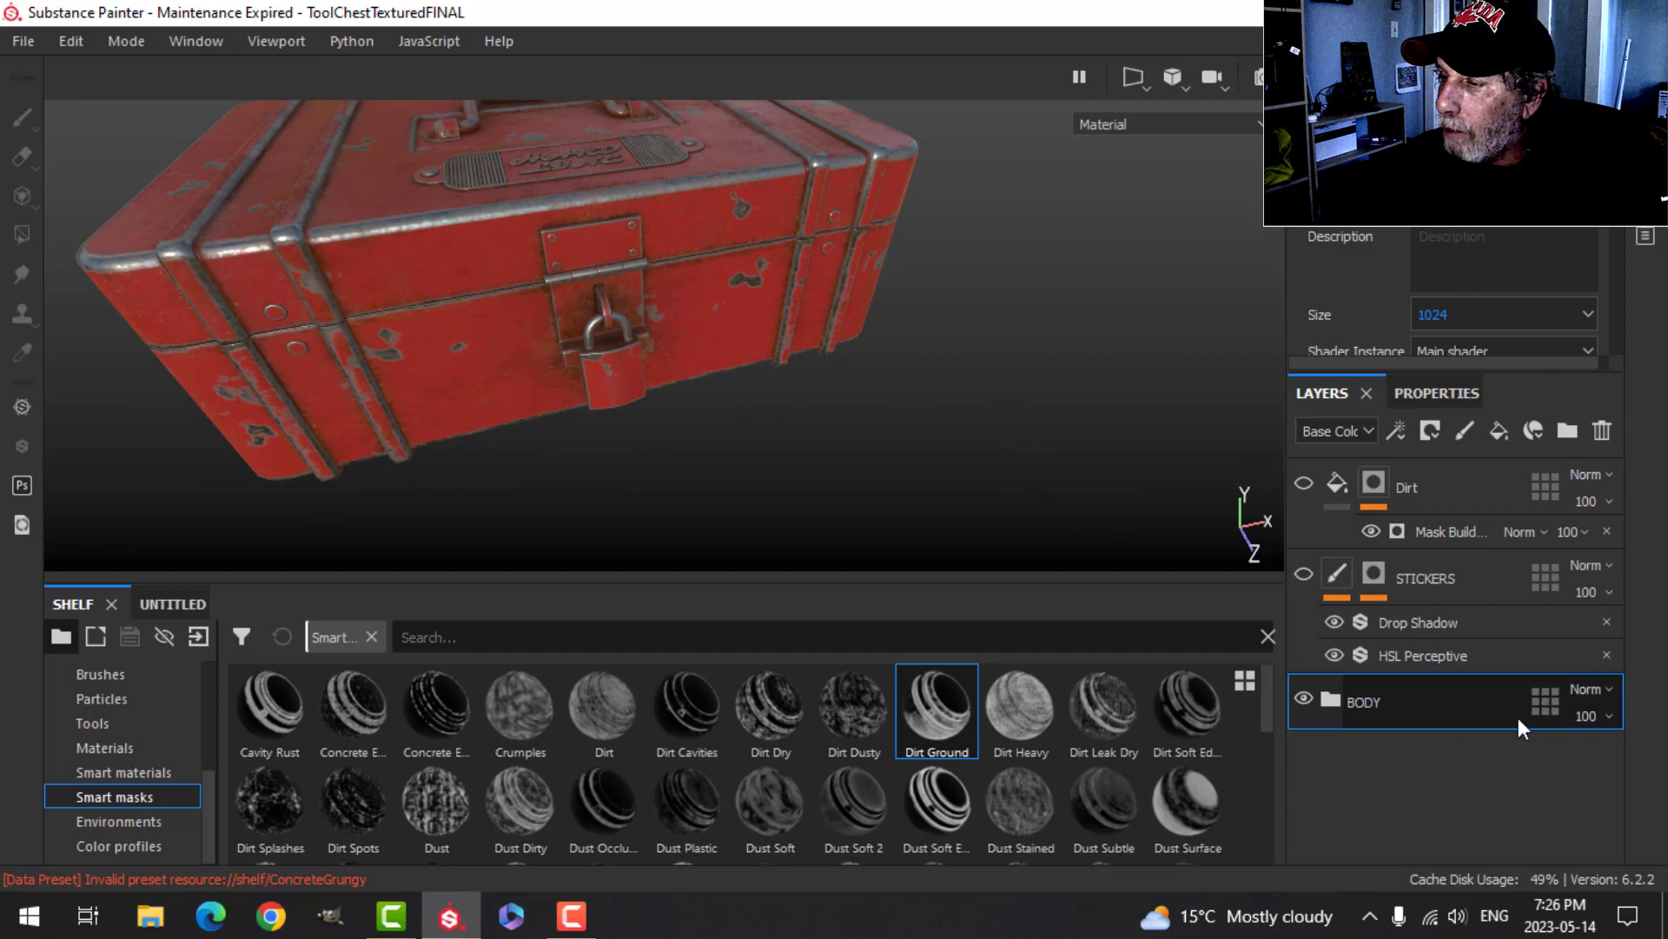
pyautogui.doubleClick(1357, 703)
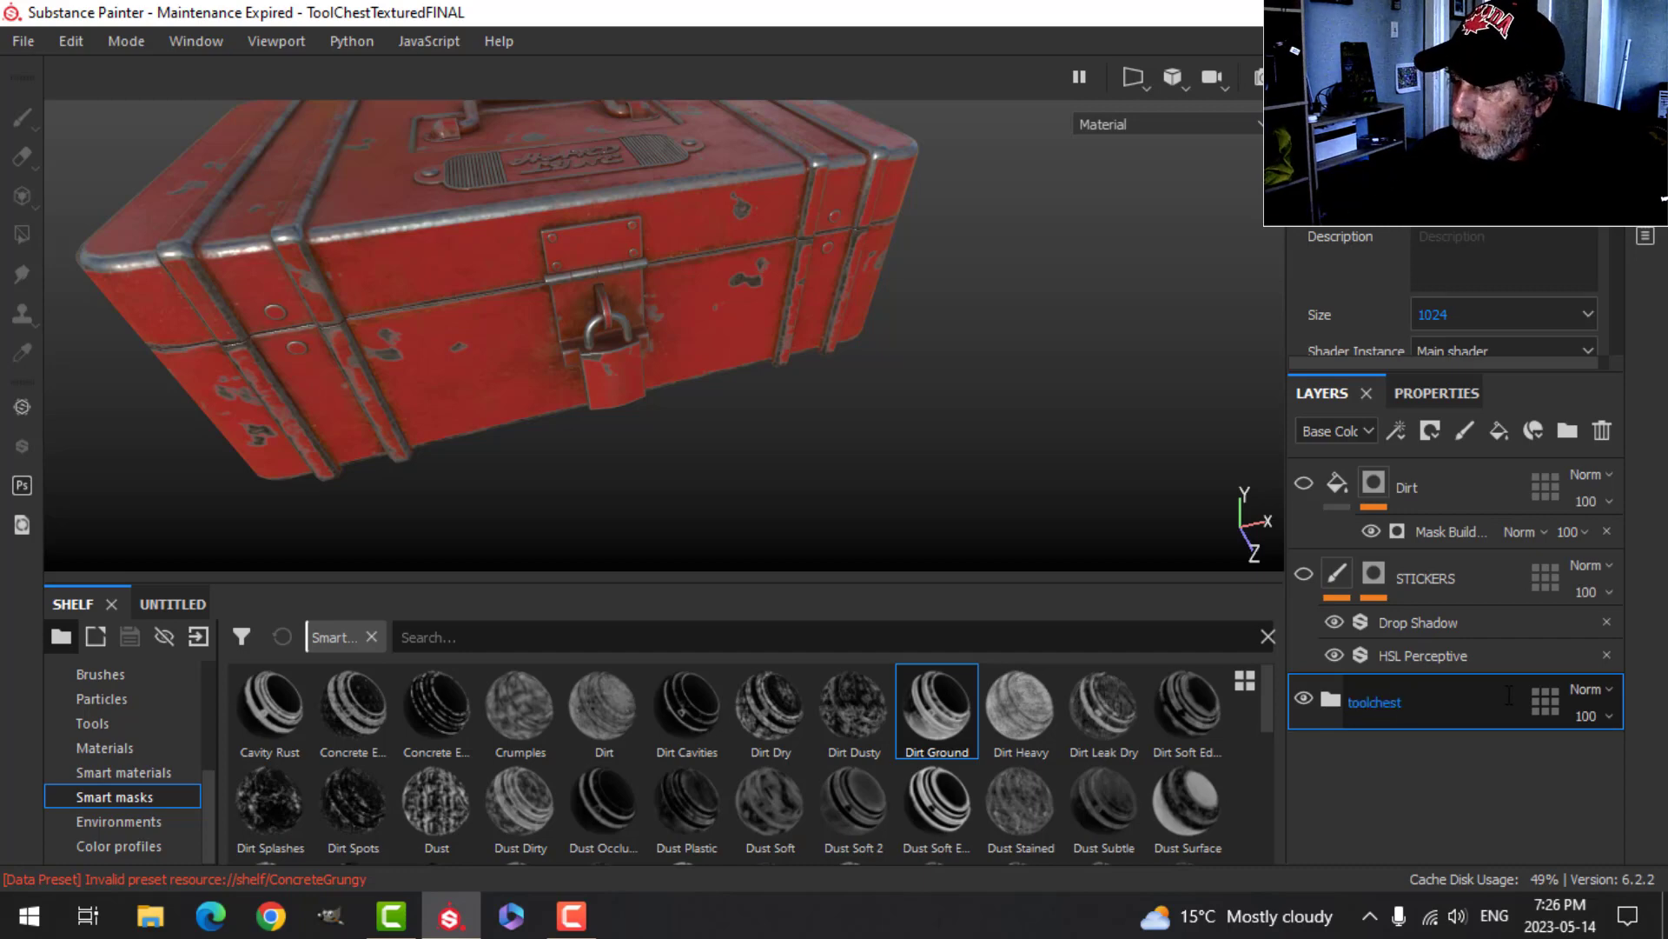
pyautogui.rightClick(1394, 698)
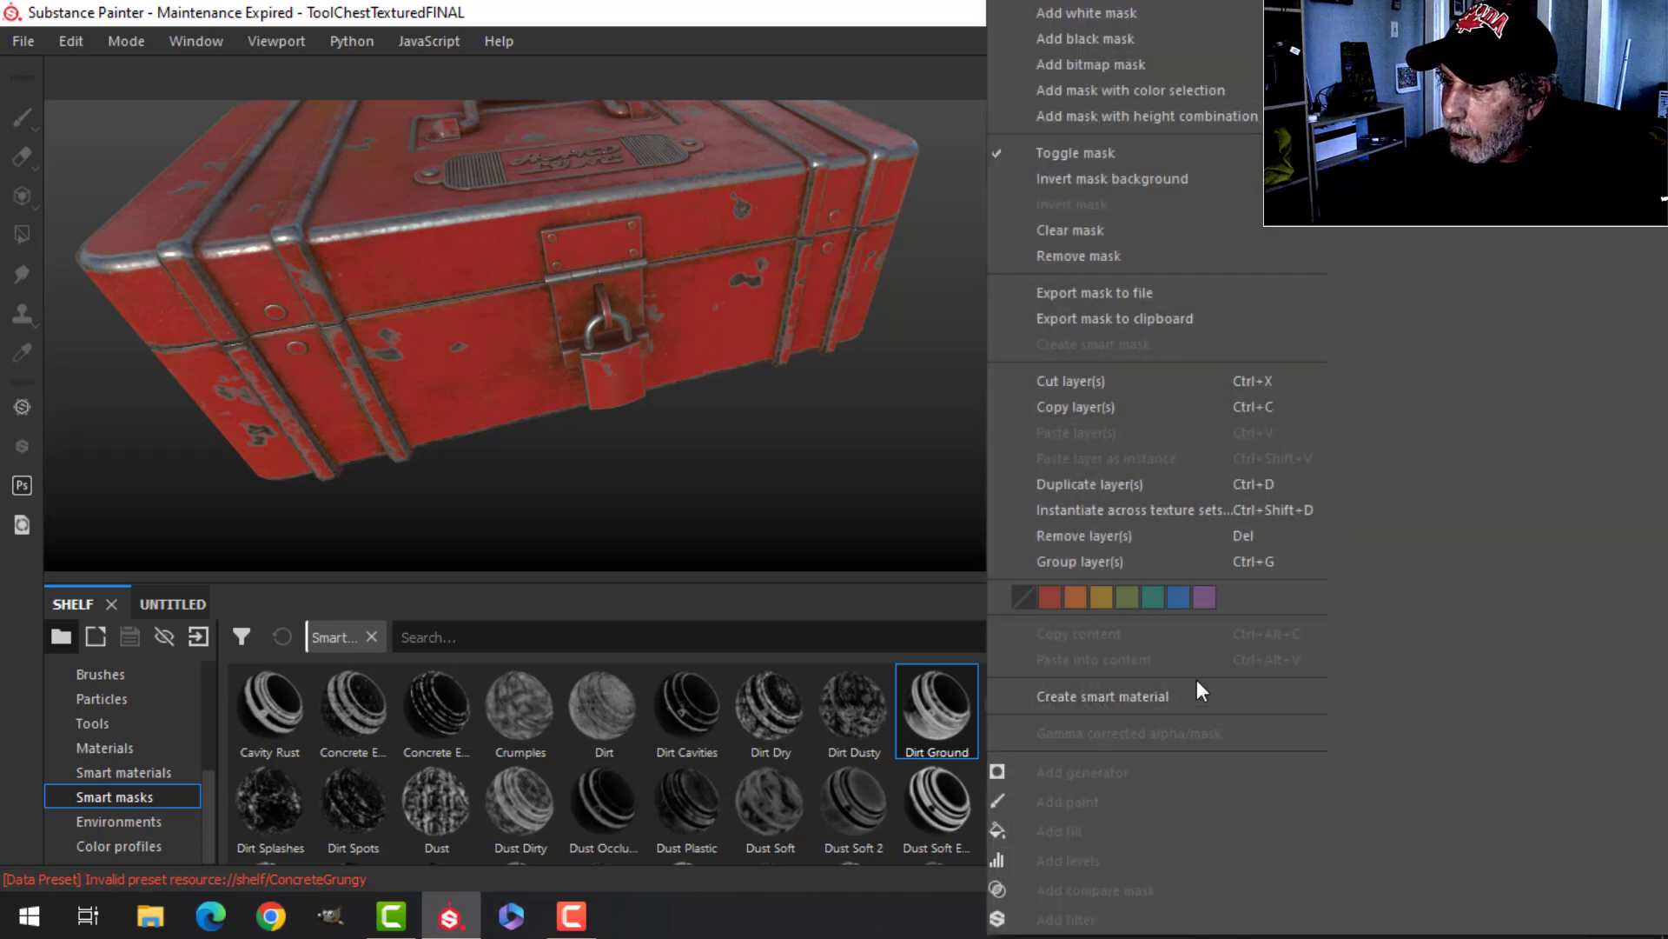
pyautogui.click(1167, 697)
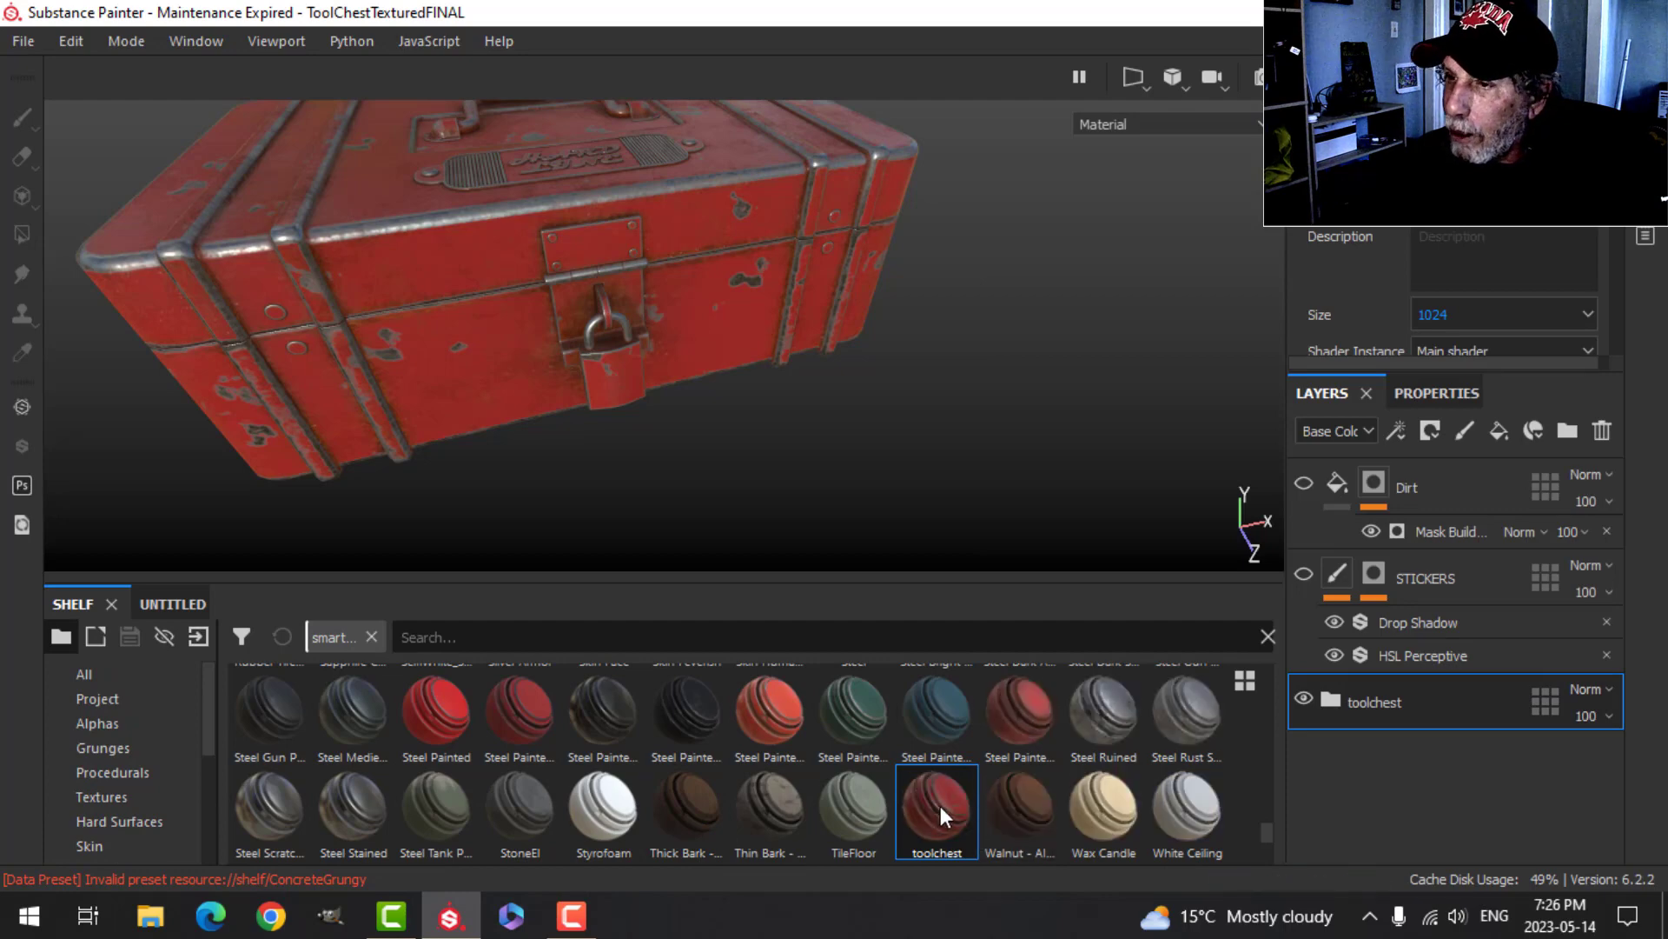
# - Hide the original toolchest folder and add the toolchest smart material from the shelf beneath it in the layer stack
pyautogui.click(1304, 699)
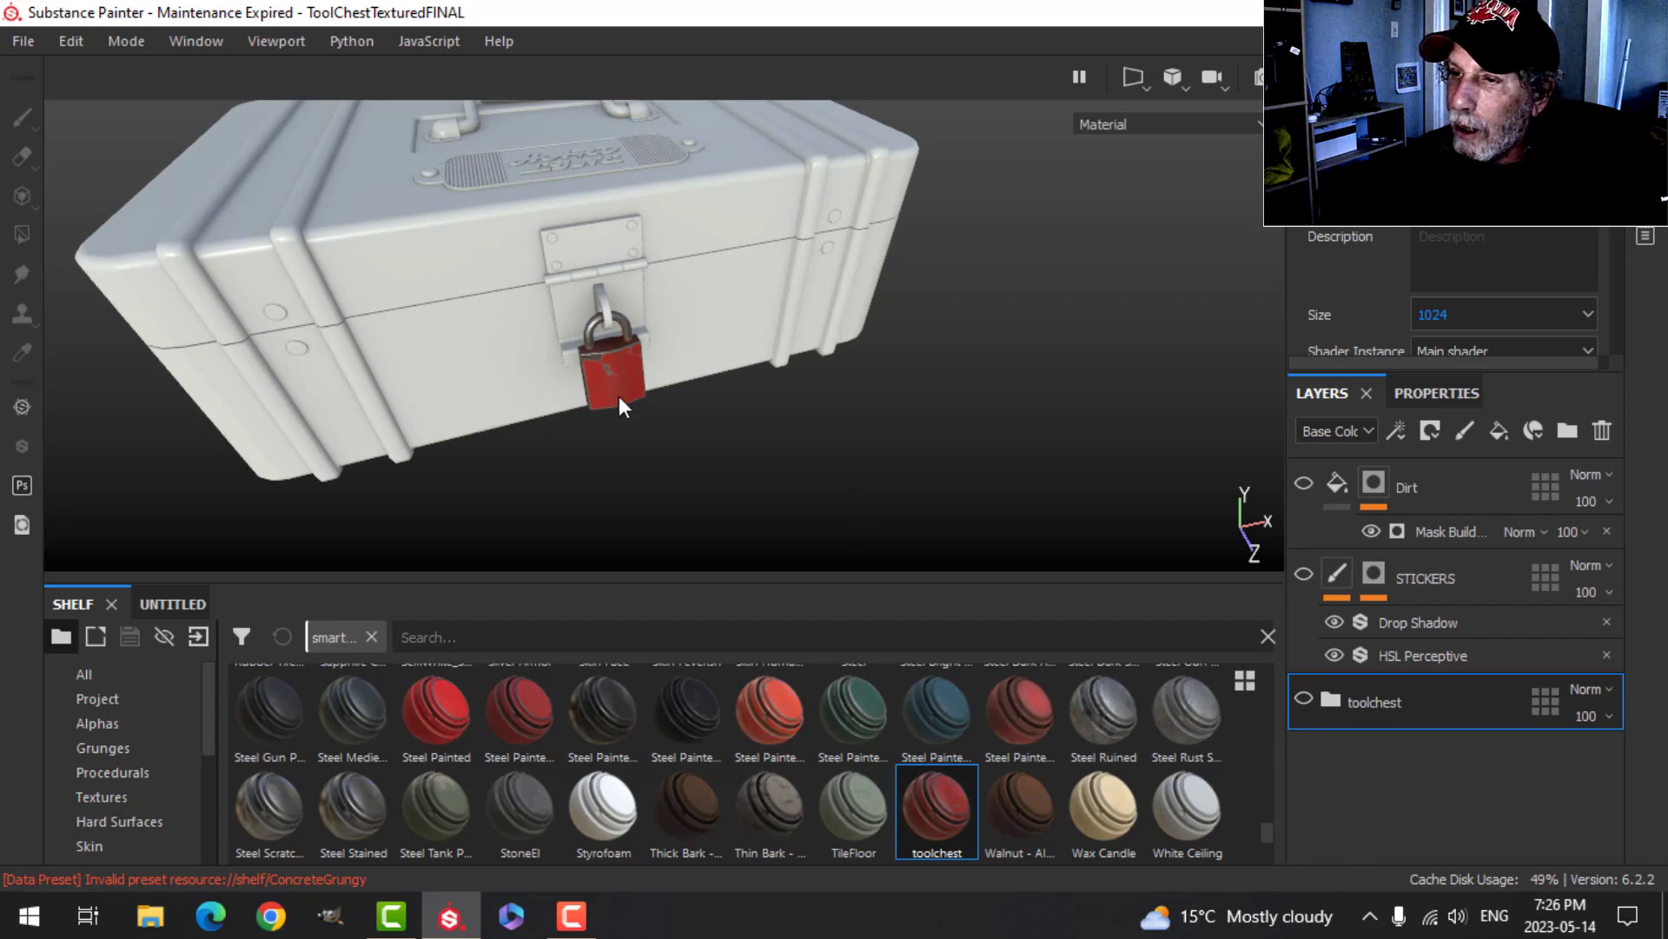
pyautogui.keyDown('alt'); pyautogui.moveTo(915, 480); pyautogui.dragTo(900, 463); pyautogui.keyUp('alt')
pyautogui.scroll(3, 881, 458)
pyautogui.scroll(-3, 872, 468)
pyautogui.keyDown('alt'); pyautogui.moveTo(864, 471); pyautogui.dragTo(940, 460, button='middle'); pyautogui.keyUp('alt')
pyautogui.keyDown('alt'); pyautogui.moveTo(945, 471); pyautogui.dragTo(996, 477); pyautogui.keyUp('alt')
pyautogui.scroll(-2, 963, 483)
pyautogui.keyDown('alt'); pyautogui.moveTo(963, 483); pyautogui.dragTo(963, 480, button='middle'); pyautogui.keyUp('alt')
pyautogui.keyDown('alt'); pyautogui.moveTo(962, 480); pyautogui.dragTo(956, 478); pyautogui.keyUp('alt')
pyautogui.moveTo(935, 810); pyautogui.dragTo(1348, 765)
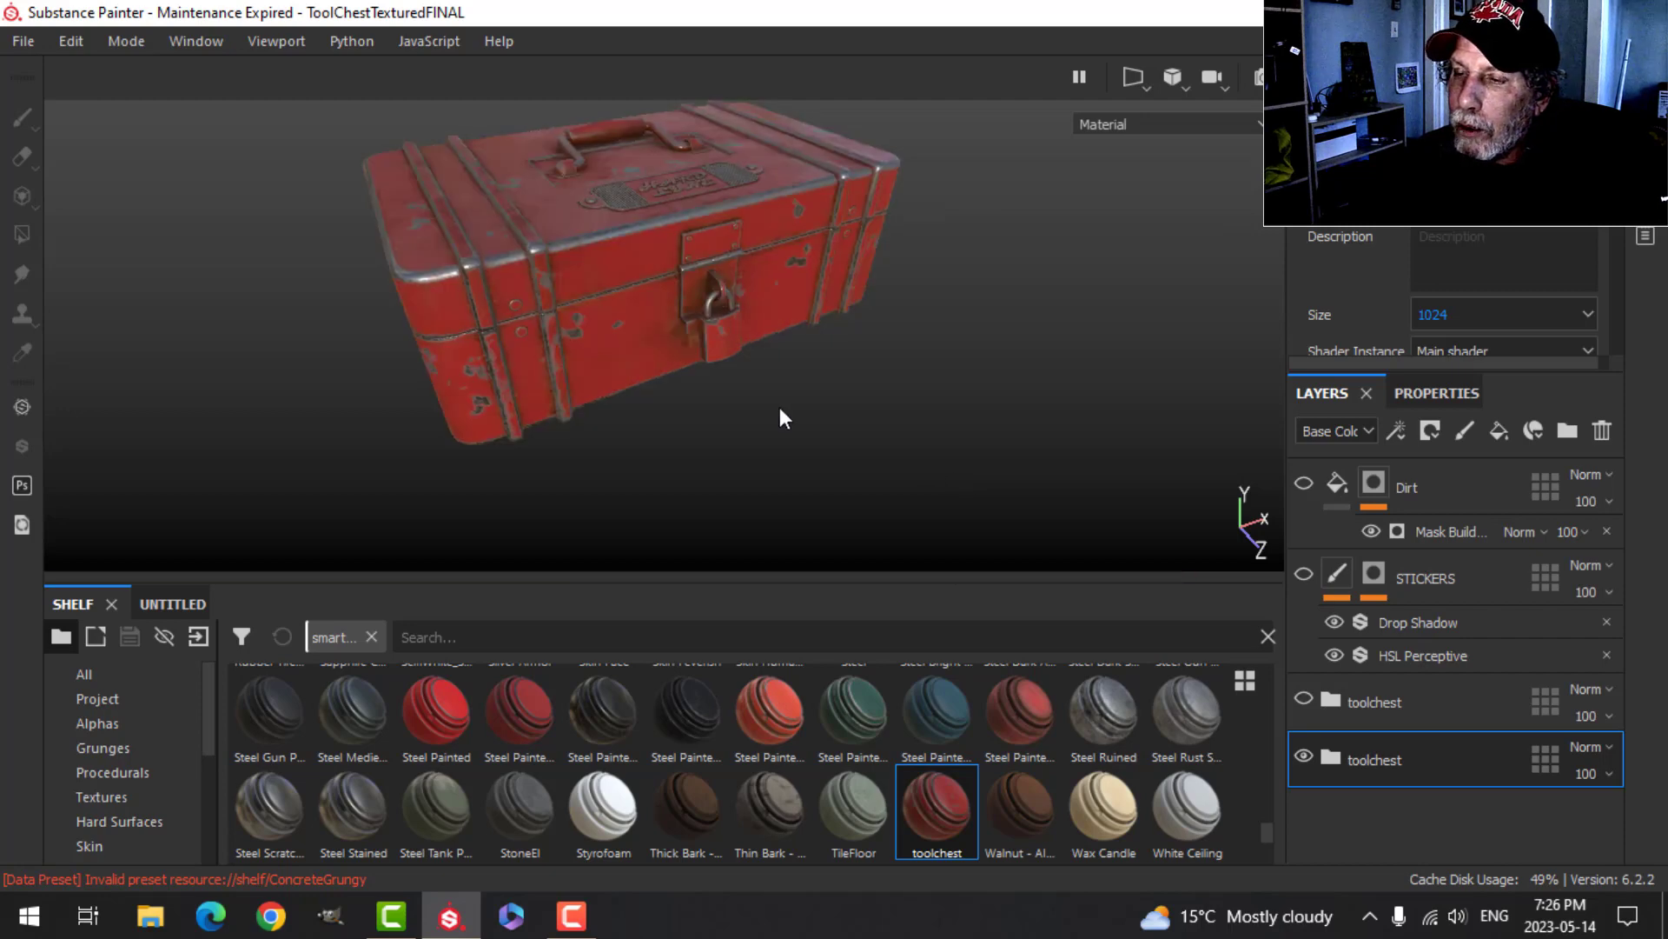
# - Show the Dirt and STICKERS layers over the applied toolchest smart material
pyautogui.scroll(3, 779, 406)
pyautogui.keyDown('alt'); pyautogui.moveTo(728, 451); pyautogui.dragTo(845, 478); pyautogui.keyUp('alt')
pyautogui.keyDown('alt'); pyautogui.moveTo(786, 375); pyautogui.dragTo(961, 404); pyautogui.keyUp('alt')
pyautogui.click(1310, 479)
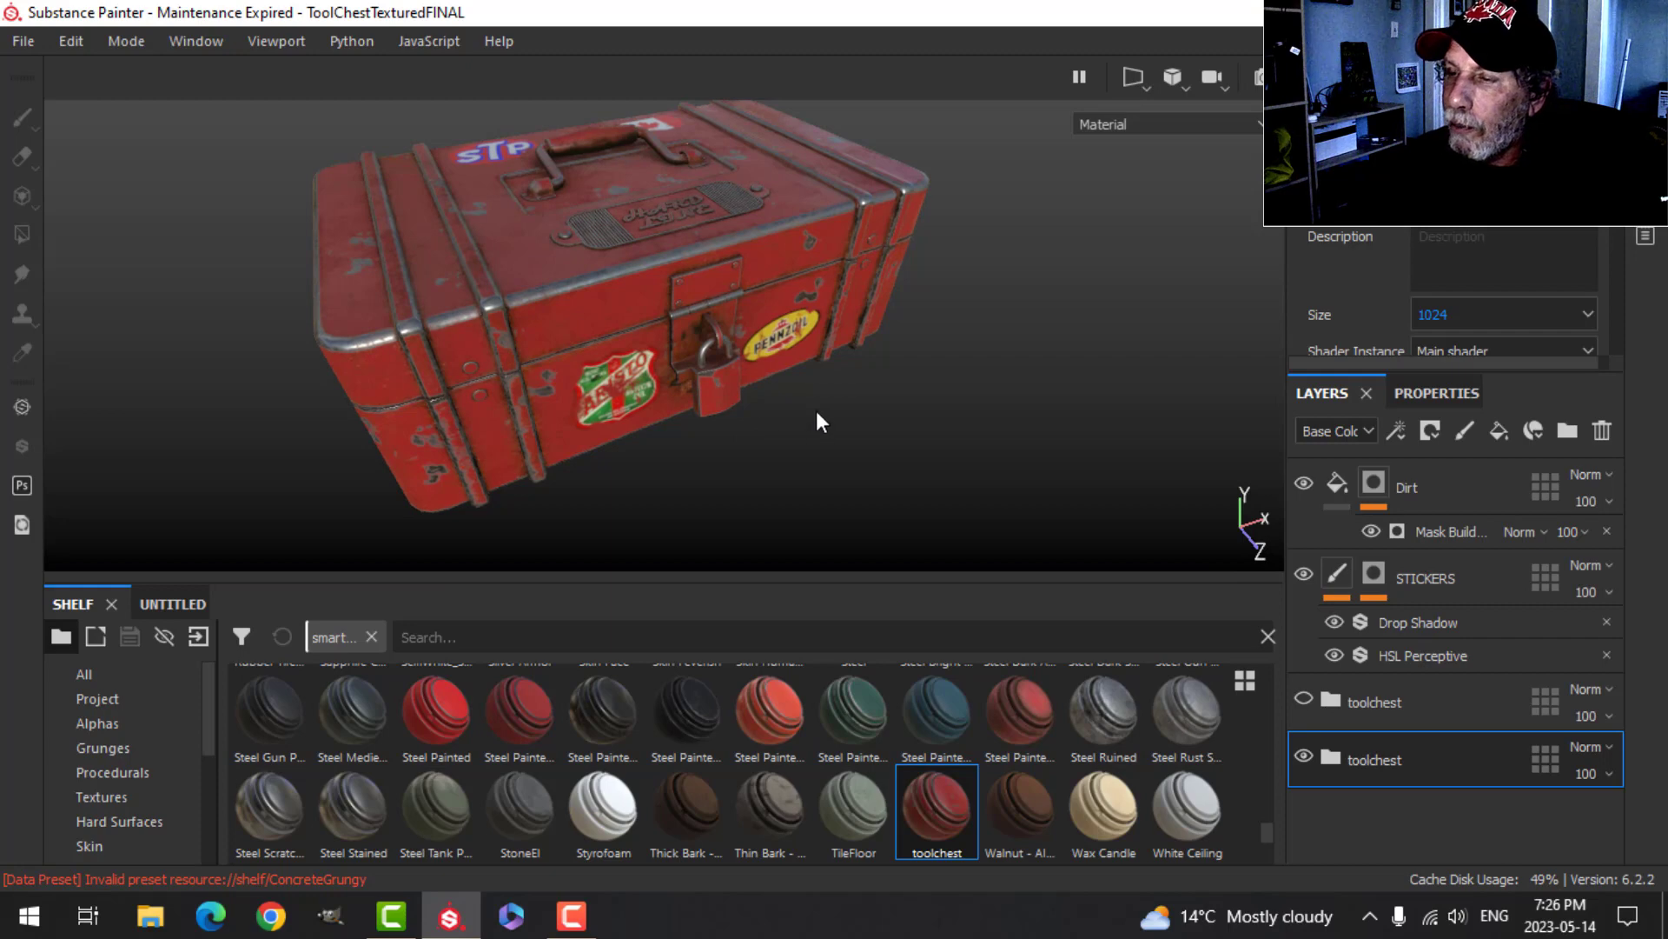
# - Examine the chest's decals, dirt and worn paint in the enlarged viewport from several angles
pyautogui.press('Tab')
pyautogui.keyDown('alt'); pyautogui.moveTo(1072, 462); pyautogui.dragTo(1029, 467, button='middle'); pyautogui.keyUp('alt')
pyautogui.keyDown('alt'); pyautogui.moveTo(1032, 472); pyautogui.dragTo(853, 447); pyautogui.keyUp('alt')
pyautogui.scroll(-3, 1015, 482)
pyautogui.keyDown('alt'); pyautogui.moveTo(854, 447); pyautogui.dragTo(818, 489, button='middle'); pyautogui.keyUp('alt')
pyautogui.scroll(-2, 831, 463)
pyautogui.scroll(3, 830, 464)
pyautogui.keyDown('alt'); pyautogui.moveTo(819, 492); pyautogui.dragTo(831, 485); pyautogui.keyUp('alt')
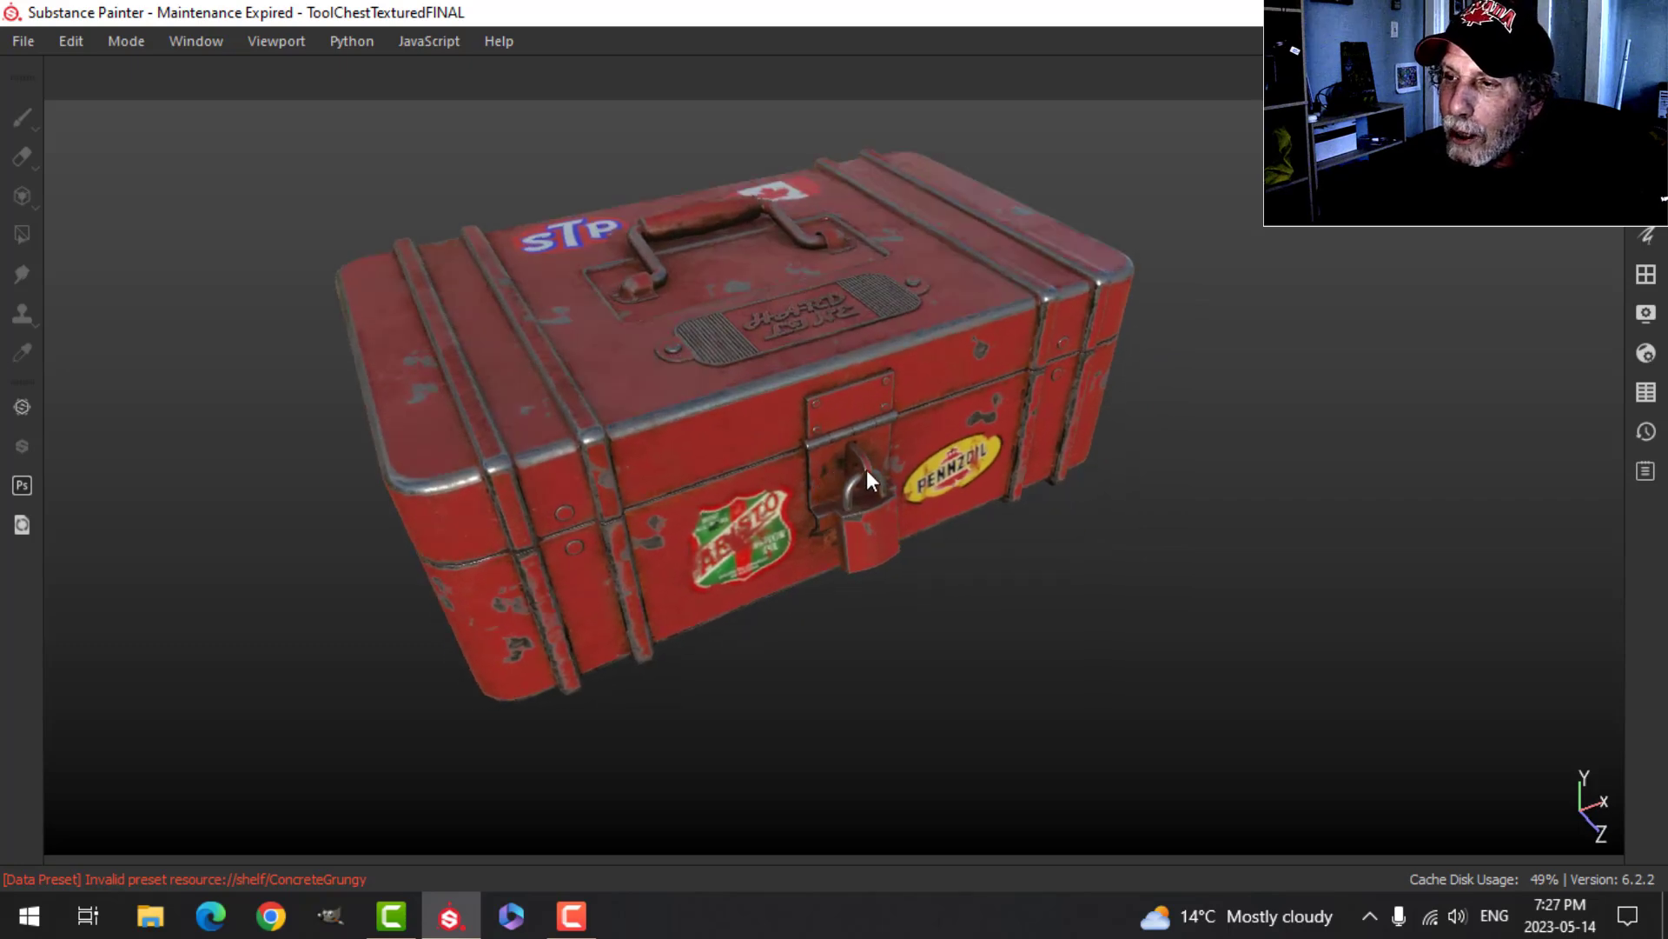
pyautogui.keyDown('alt'); pyautogui.moveTo(860, 470); pyautogui.dragTo(834, 493, button='middle'); pyautogui.keyUp('alt')
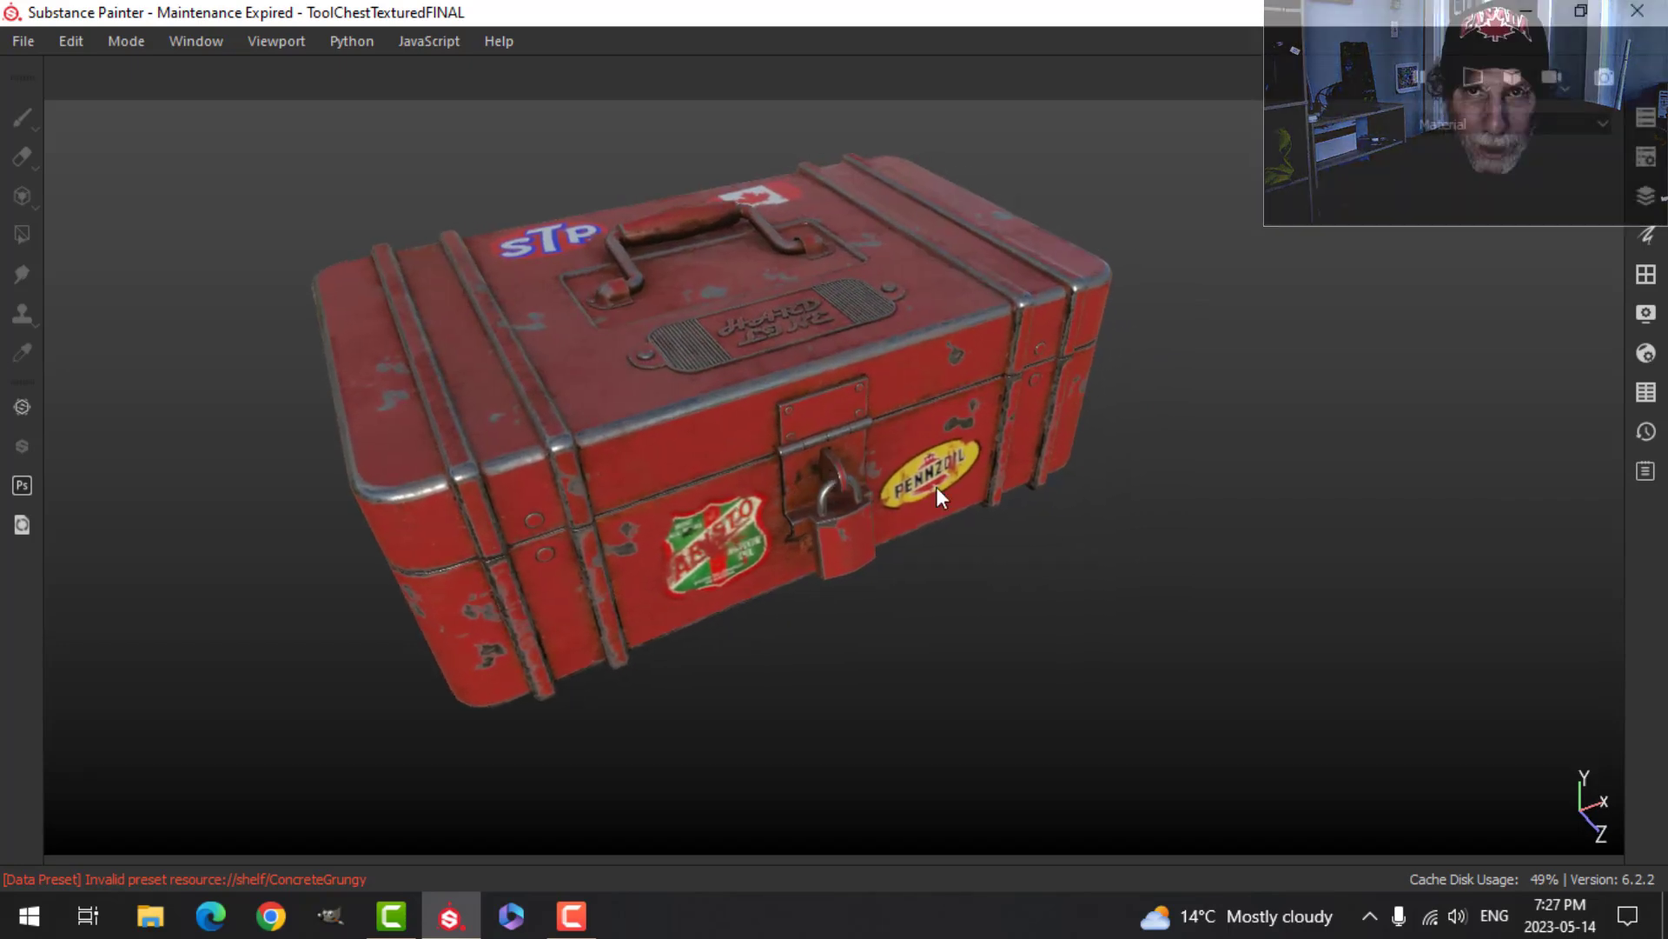